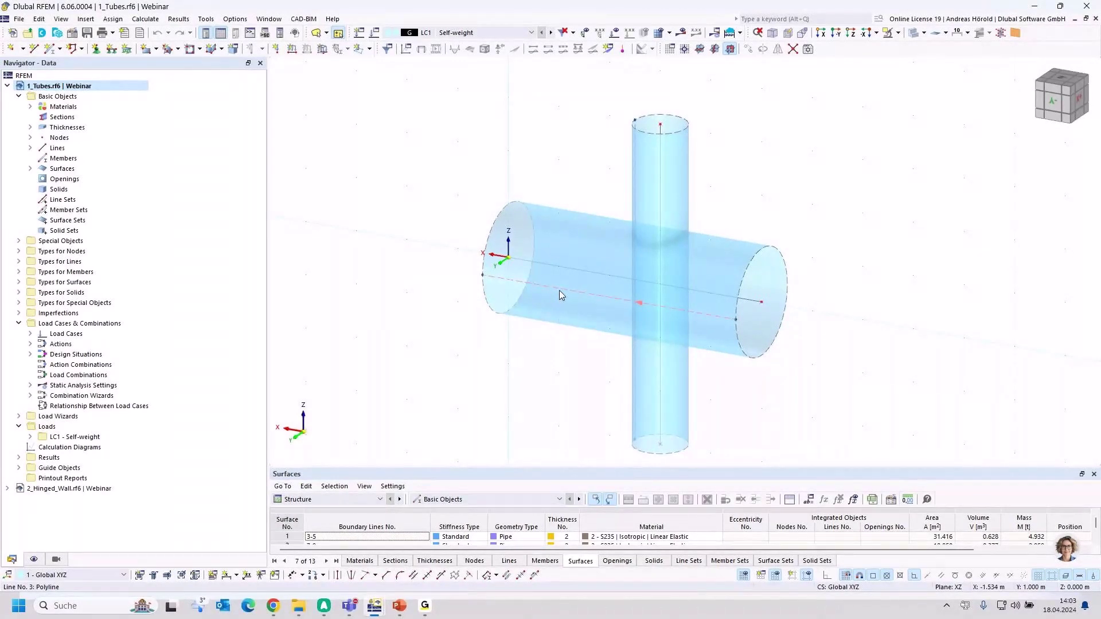
Select the horizontal pipe, add the vertical pipe and remove it again from the selection, and clear the selection
{"action": "left_click", "coordinate": [579, 238]}
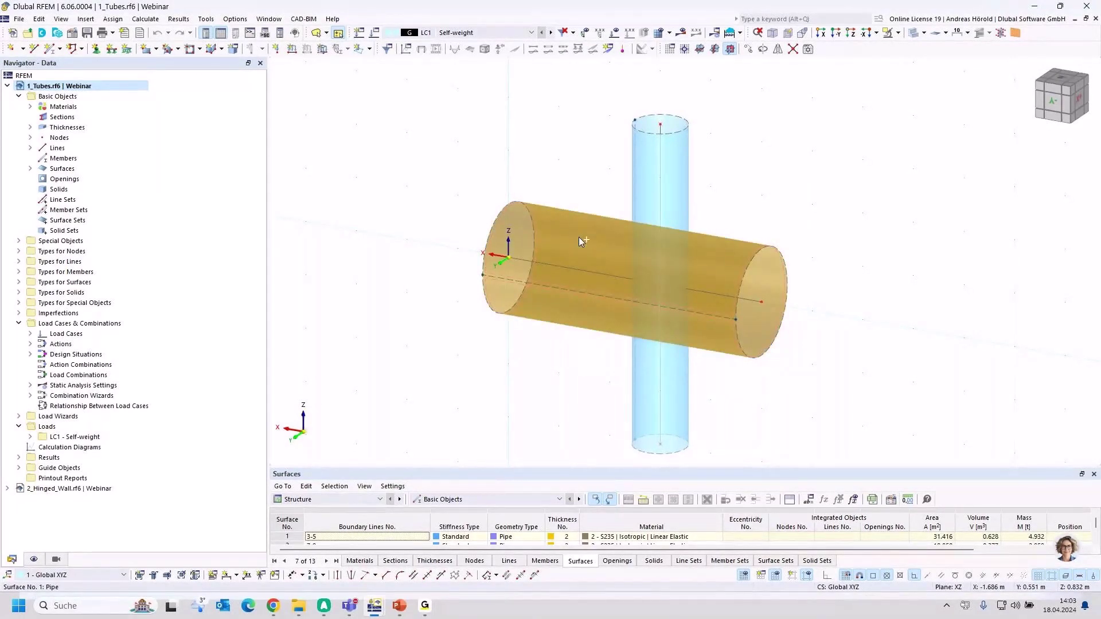
{"action": "left_click", "coordinate": [649, 190], "text": "ctrl"}
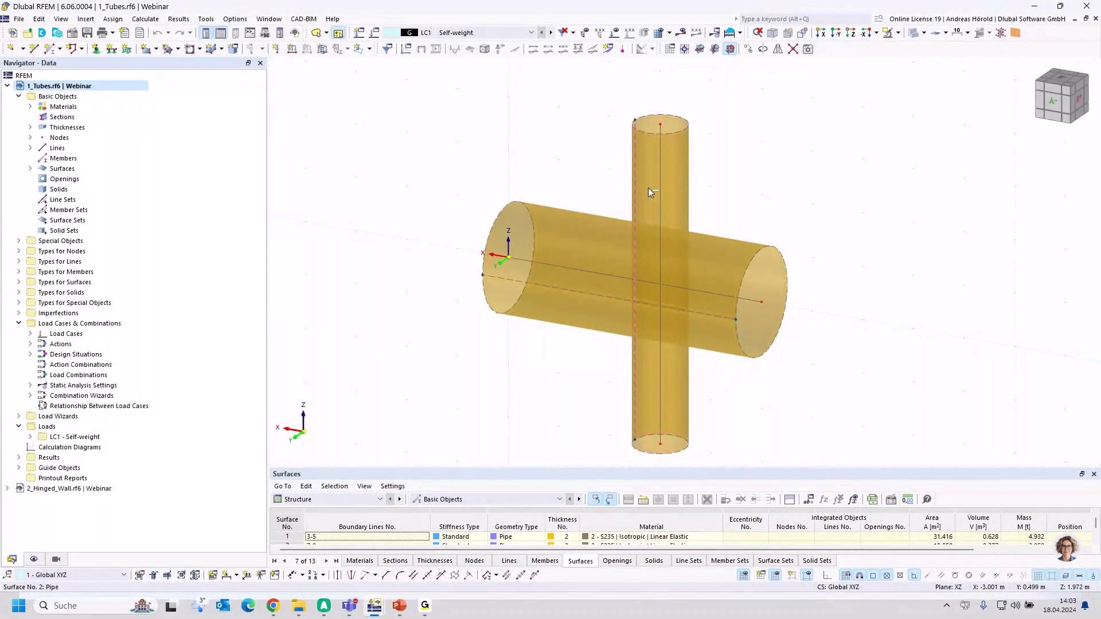
{"action": "left_click", "coordinate": [649, 185], "text": "ctrl"}
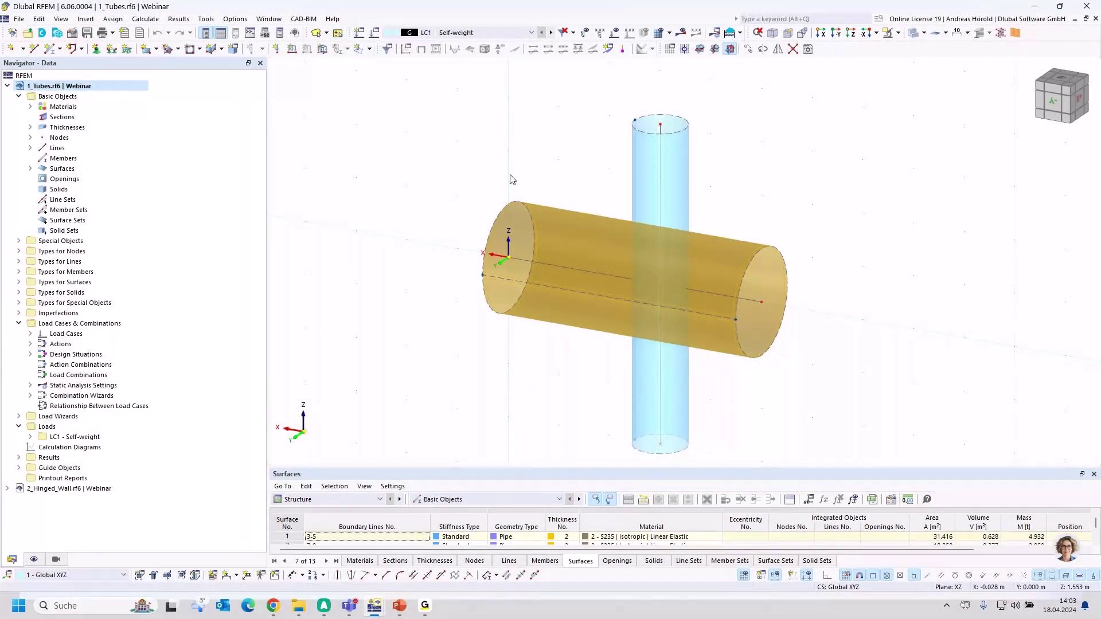
{"action": "left_click", "coordinate": [579, 181]}
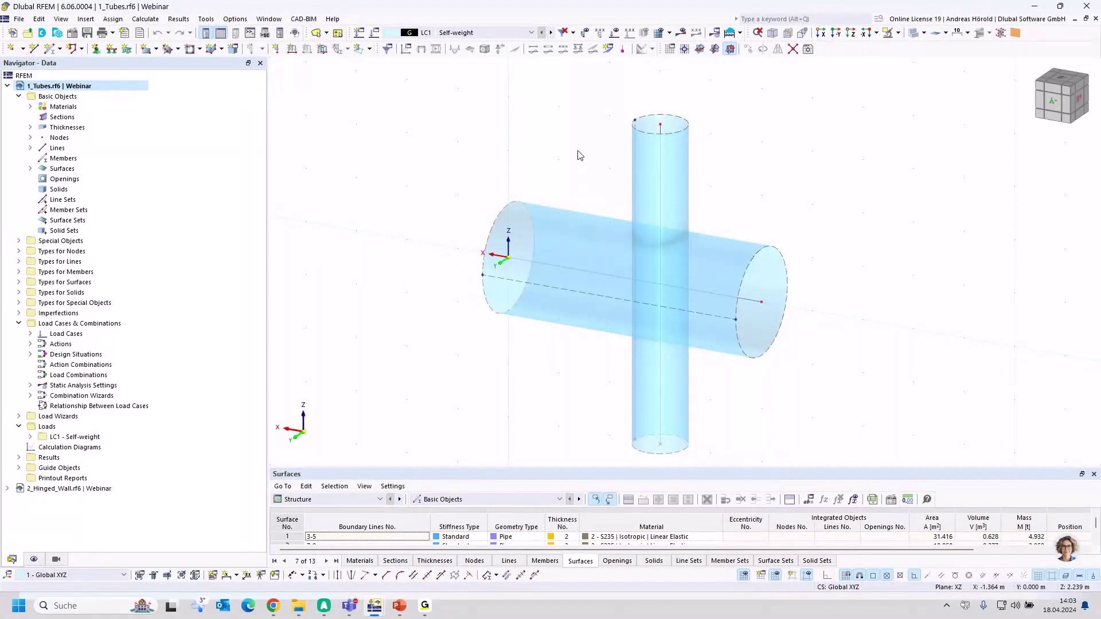
{"action": "left_click", "coordinate": [338, 34]}
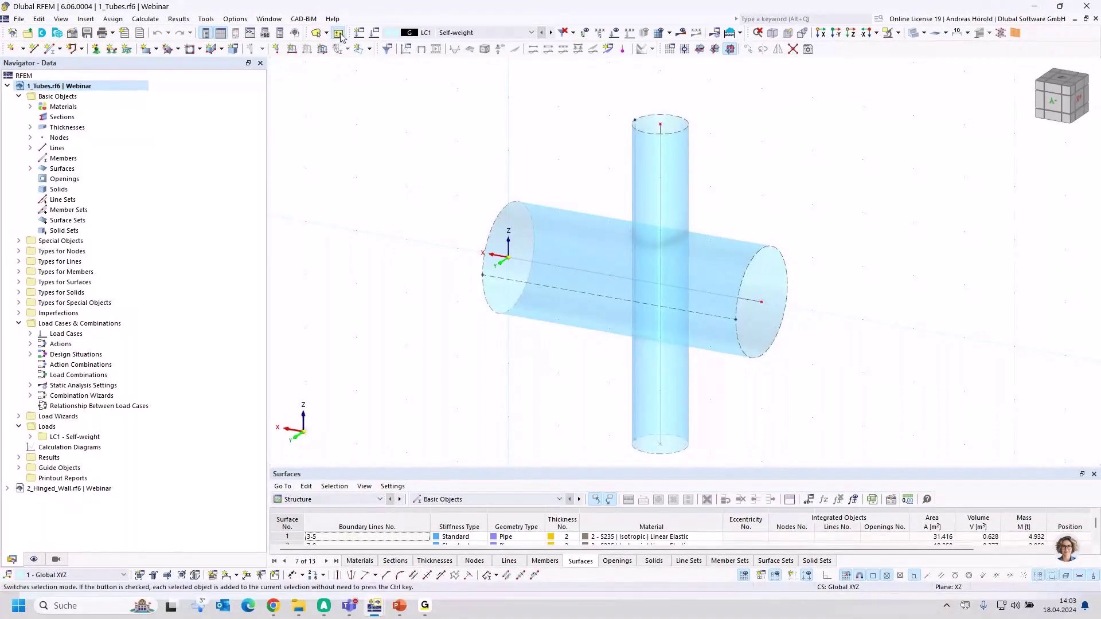
{"action": "left_click", "coordinate": [340, 35]}
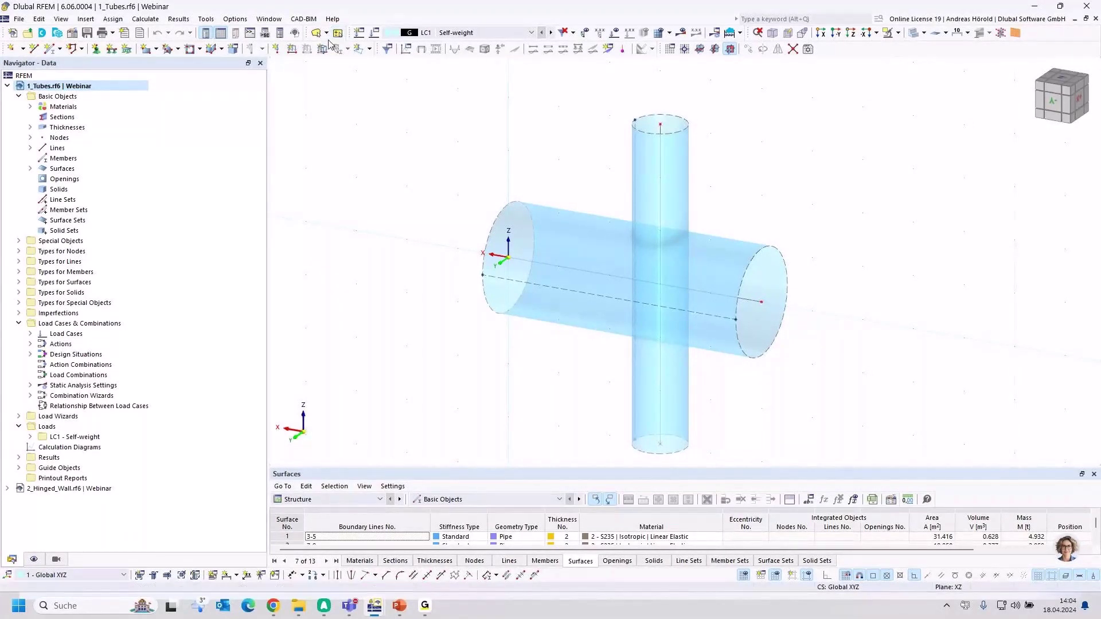
Select the vertical pipe with a circular ring selection around its circle, using the Wireframe Model display viewed along Z
{"action": "left_click", "coordinate": [328, 34]}
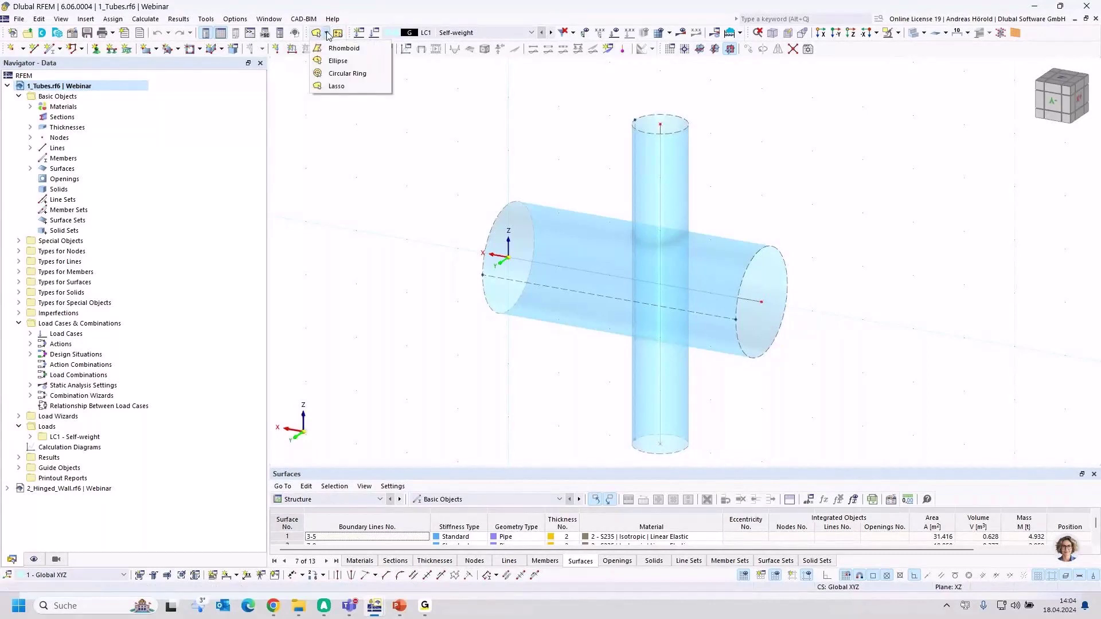
{"action": "left_click", "coordinate": [342, 75]}
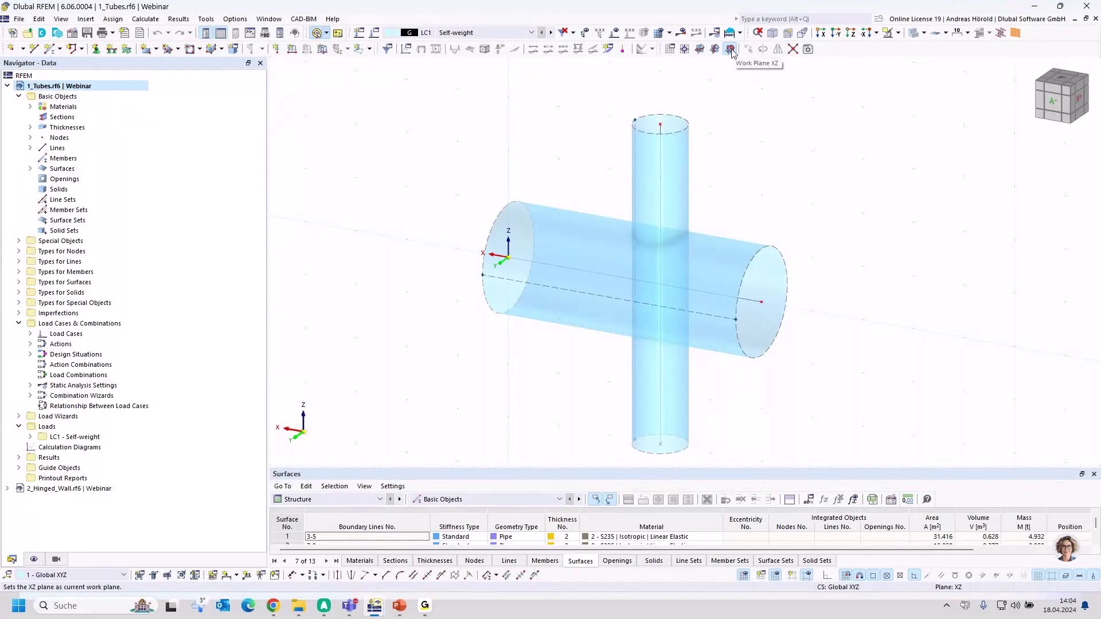
{"action": "left_click", "coordinate": [851, 34]}
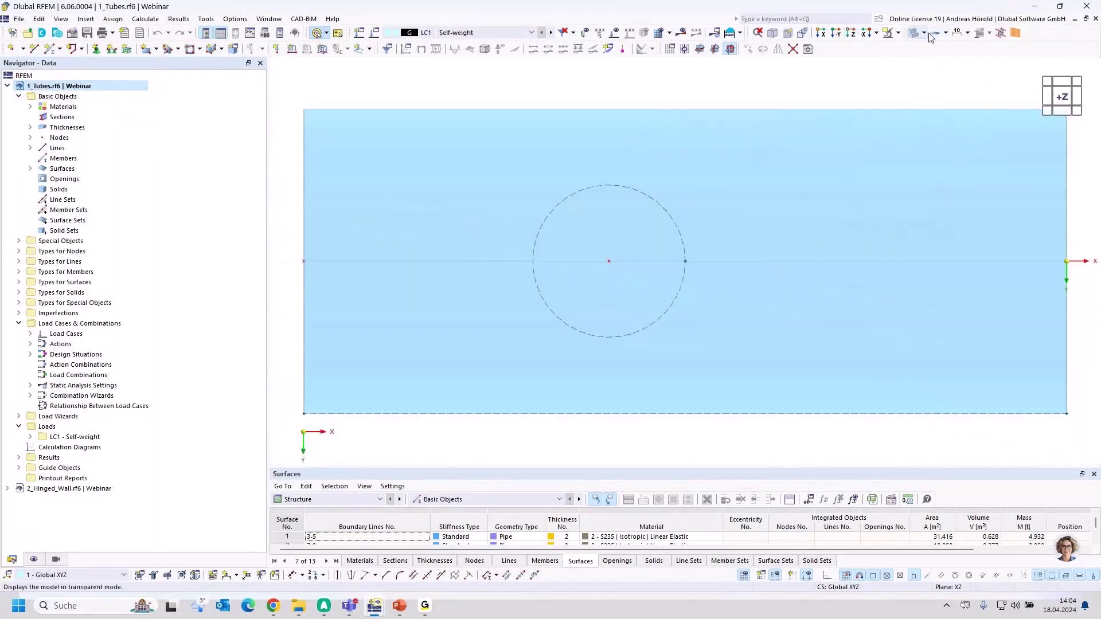
{"action": "left_click", "coordinate": [925, 34]}
{"action": "left_click", "coordinate": [916, 46]}
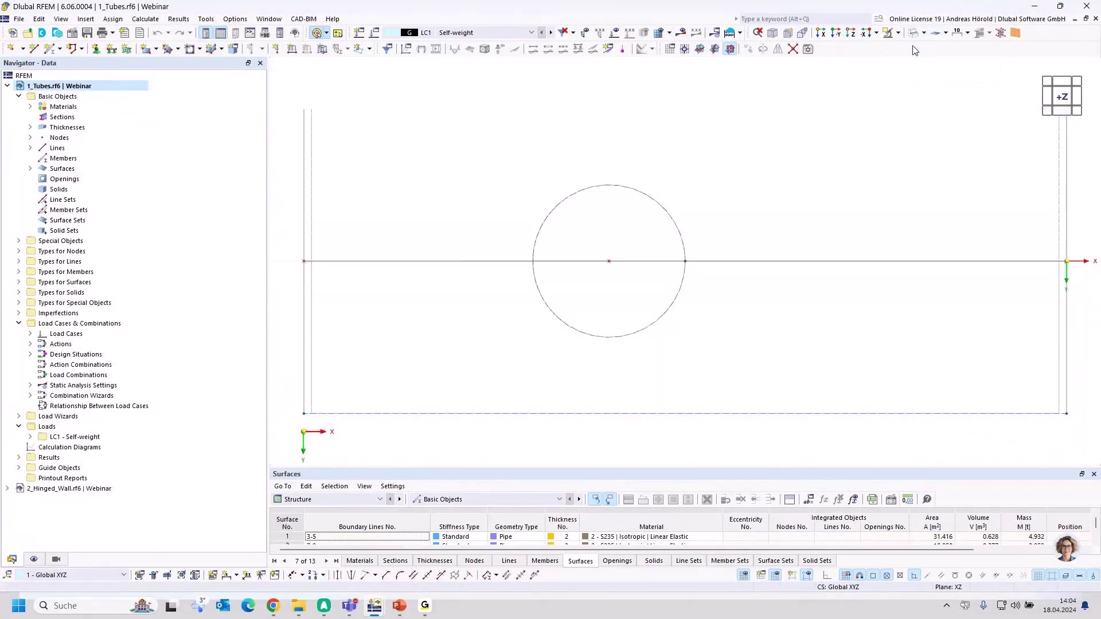
{"action": "left_click", "coordinate": [607, 249]}
{"action": "left_click", "coordinate": [627, 275]}
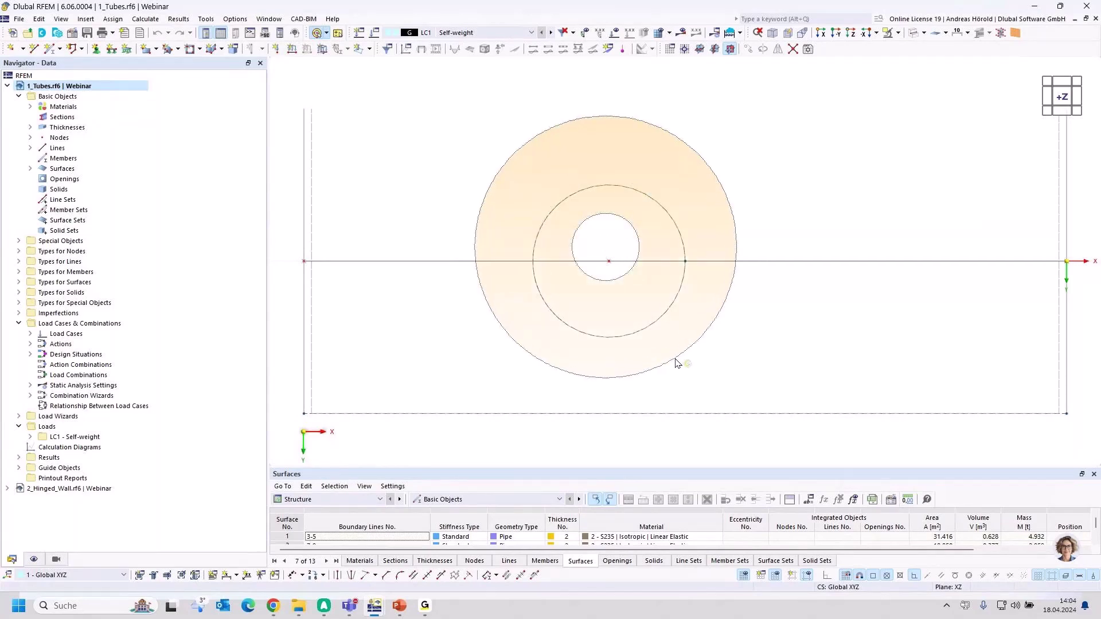
{"action": "left_click", "coordinate": [676, 360]}
{"action": "middle_click_drag", "start_coordinate": [698, 343], "coordinate": [709, 309], "text": "ctrl"}
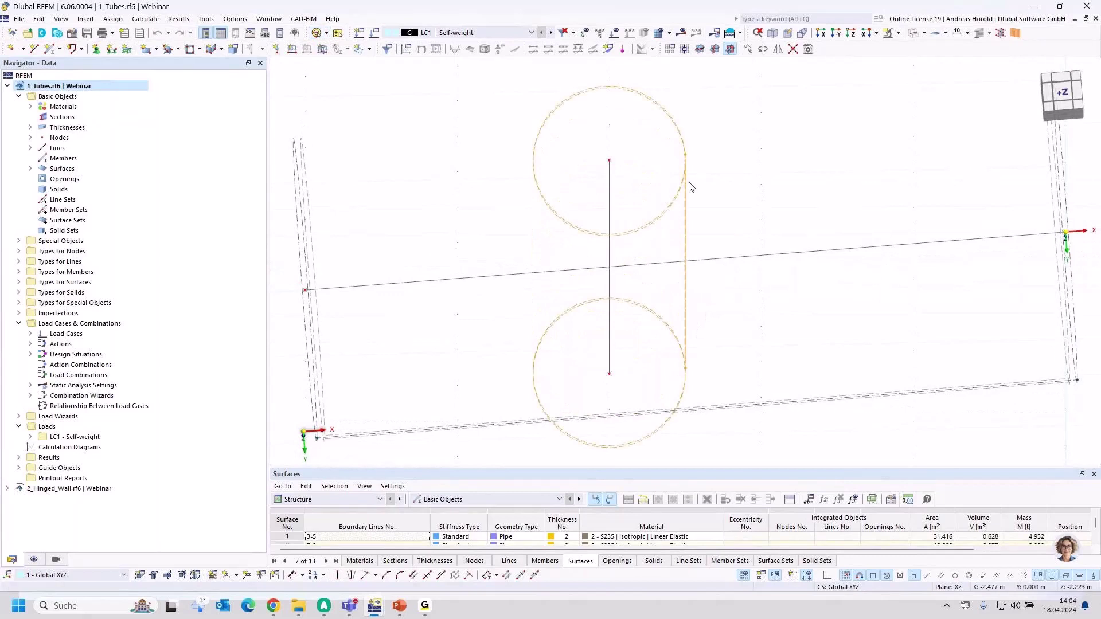
{"action": "scroll", "coordinate": [610, 204], "scroll_direction": "down", "scroll_amount": 2}
{"action": "scroll", "coordinate": [610, 206], "scroll_direction": "down", "scroll_amount": 1}
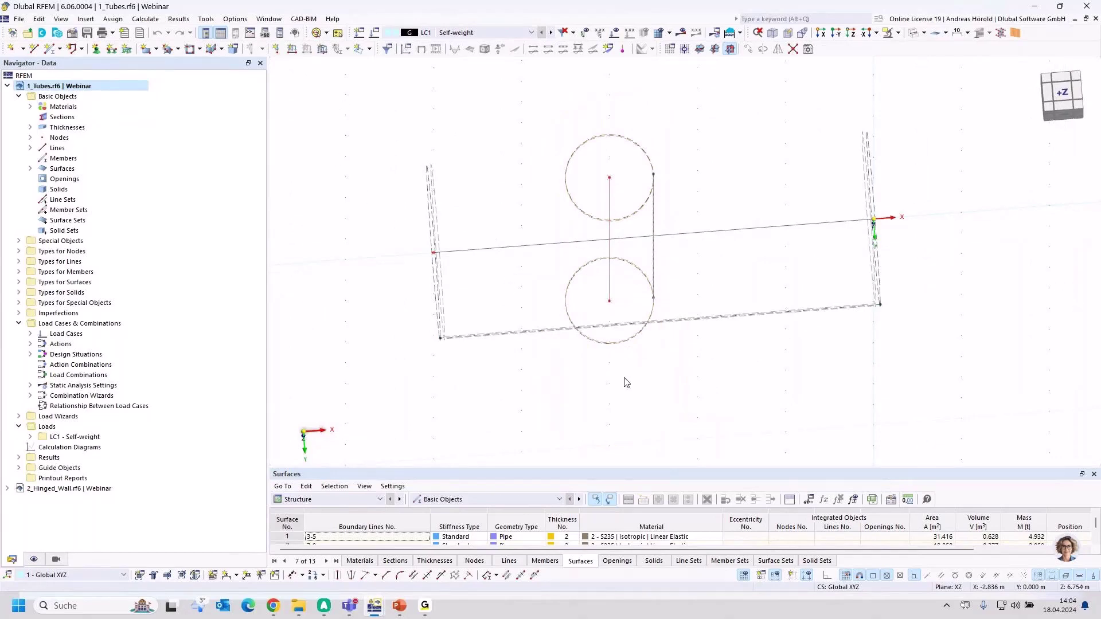
Clear the selection and try a lasso selection around the vertical pipe's circle in the view from above
{"action": "middle_click_drag", "start_coordinate": [720, 386], "coordinate": [721, 416], "text": "ctrl"}
{"action": "right_click", "coordinate": [720, 416]}
{"action": "left_click", "coordinate": [314, 110]}
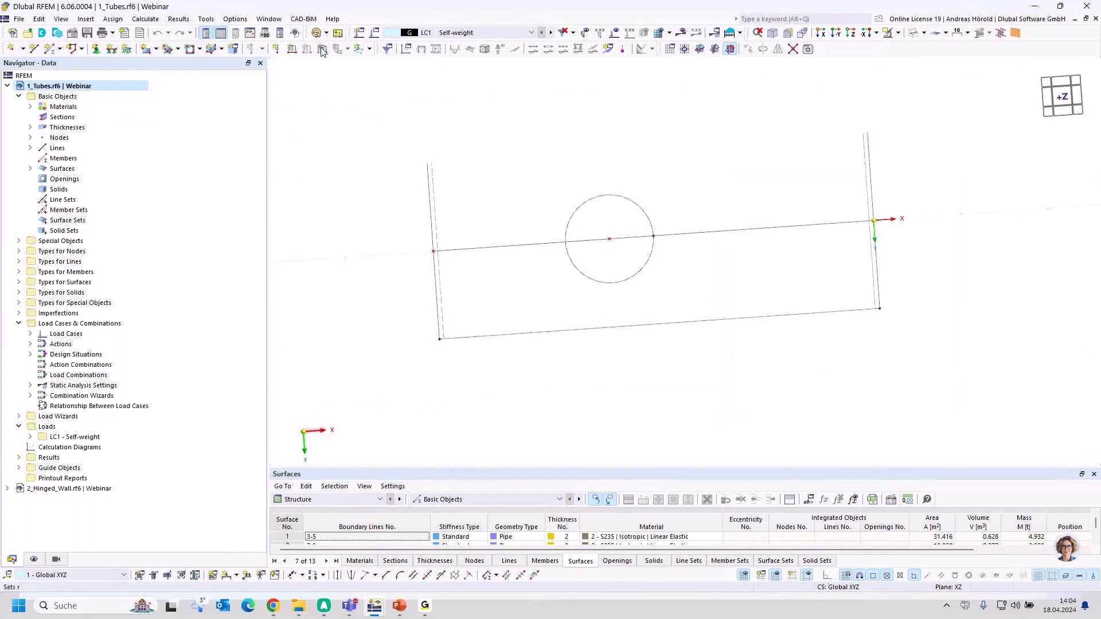
{"action": "left_click", "coordinate": [326, 32]}
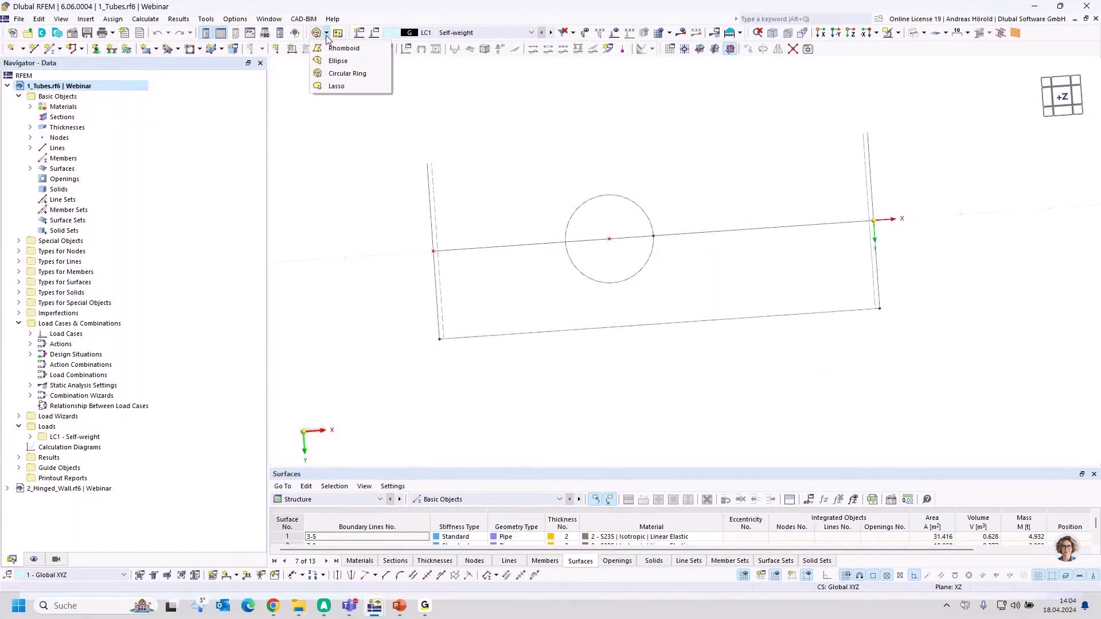
{"action": "left_click", "coordinate": [343, 85]}
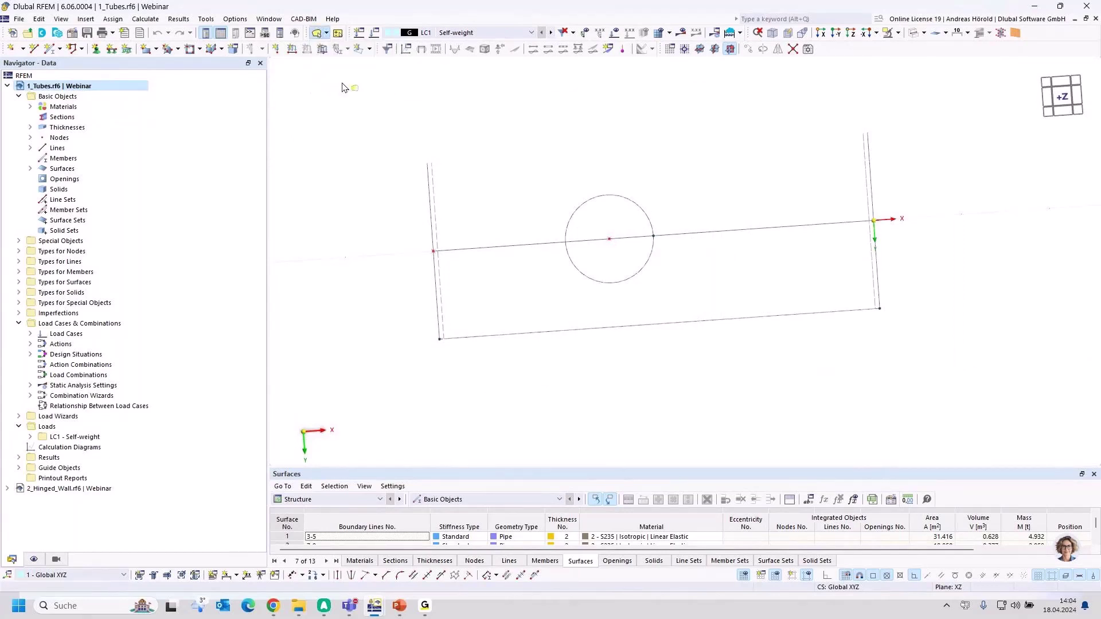
{"action": "mouse_move", "coordinate": [561, 182]}
{"action": "left_mouse_down"}
{"action": "mouse_move", "coordinate": [685, 209]}
{"action": "mouse_move", "coordinate": [680, 281]}
{"action": "mouse_move", "coordinate": [585, 296]}
{"action": "mouse_move", "coordinate": [554, 276]}
{"action": "mouse_move", "coordinate": [559, 183]}
{"action": "mouse_move", "coordinate": [580, 184]}
{"action": "left_mouse_up"}
{"action": "mouse_move", "coordinate": [734, 293]}
{"action": "middle_mouse_down"}
{"action": "mouse_move", "coordinate": [710, 262]}
{"action": "mouse_move", "coordinate": [711, 240]}
{"action": "mouse_move", "coordinate": [707, 248]}
{"action": "middle_mouse_up"}
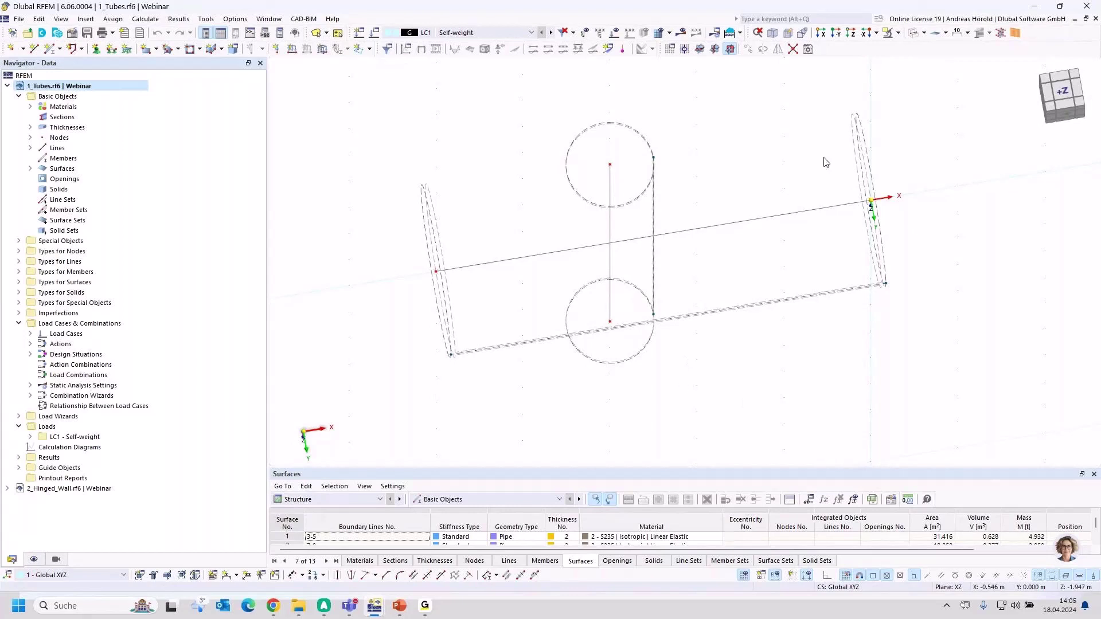
Switch the display to Transparent Model and orient the view so both pipes show in 3D
{"action": "left_click", "coordinate": [925, 34]}
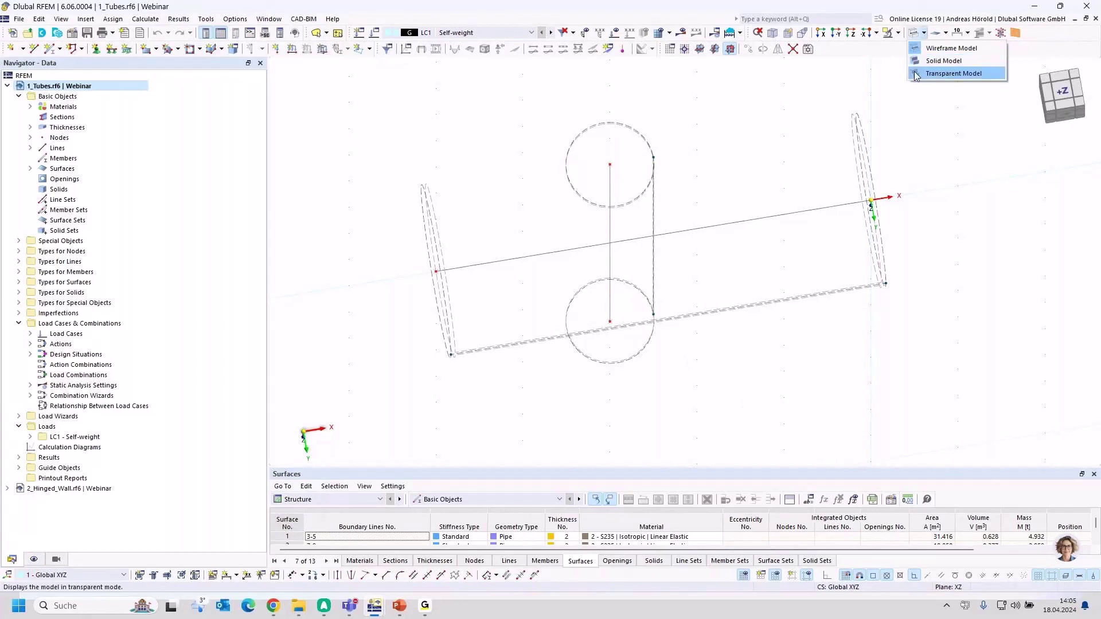
{"action": "left_click", "coordinate": [952, 73]}
{"action": "middle_click_drag", "start_coordinate": [836, 389], "coordinate": [831, 307], "text": "ctrl"}
{"action": "scroll", "coordinate": [832, 308], "scroll_direction": "down", "scroll_amount": 3}
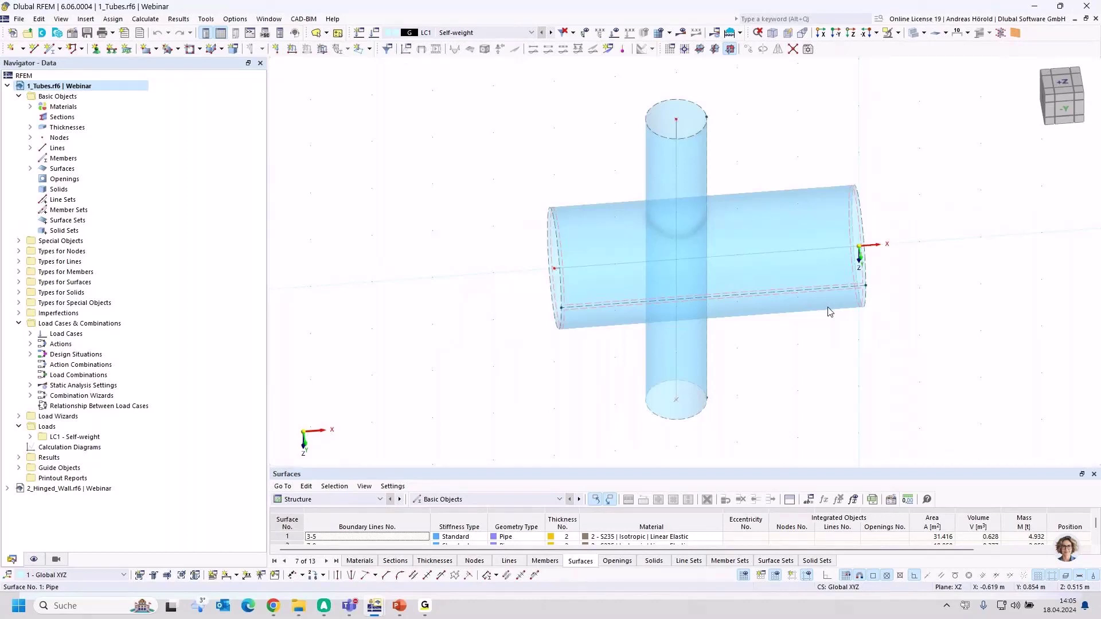
{"action": "middle_click_drag", "start_coordinate": [807, 418], "coordinate": [660, 424], "text": "ctrl"}
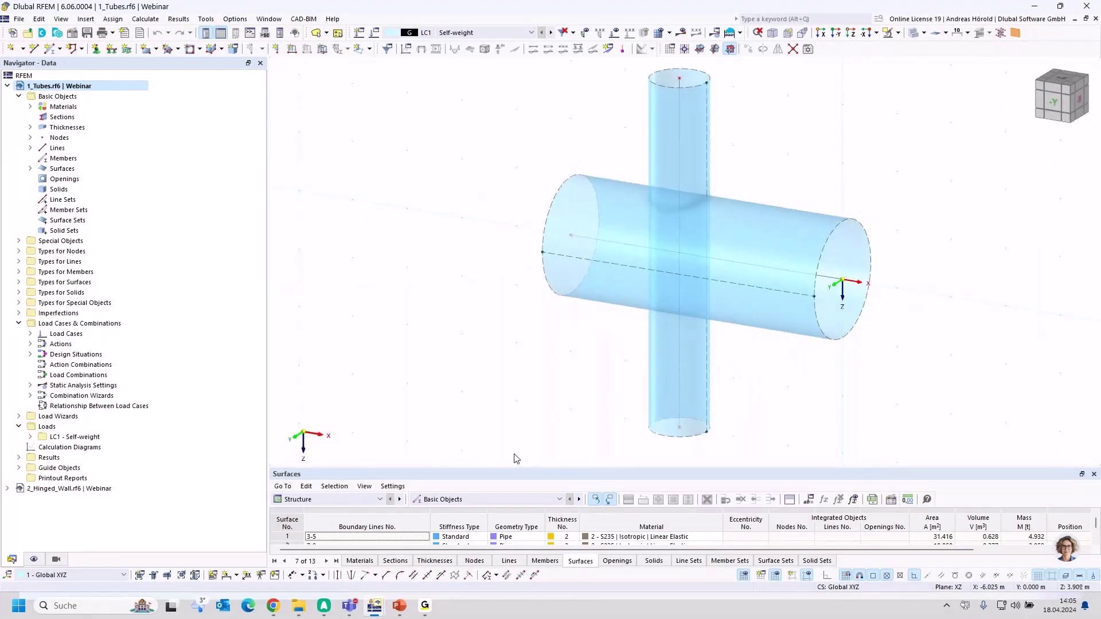
Select both pipes with a selection window and apply Divide by Intersection to their surfaces
{"action": "left_click_drag", "start_coordinate": [499, 460], "coordinate": [918, 167]}
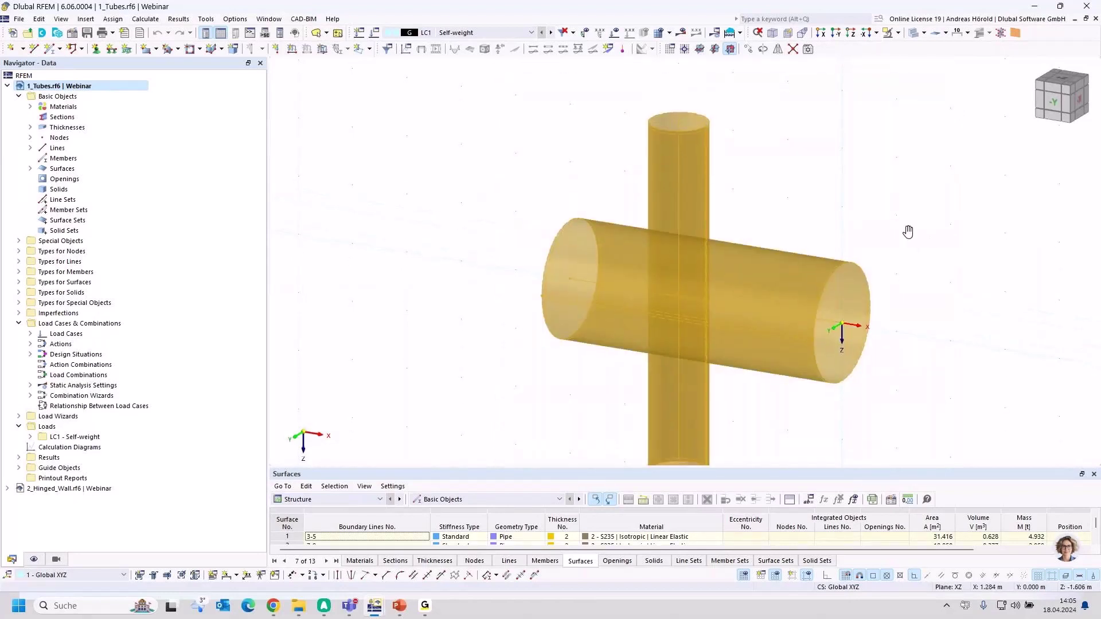
{"action": "middle_click_drag", "start_coordinate": [906, 231], "coordinate": [858, 188]}
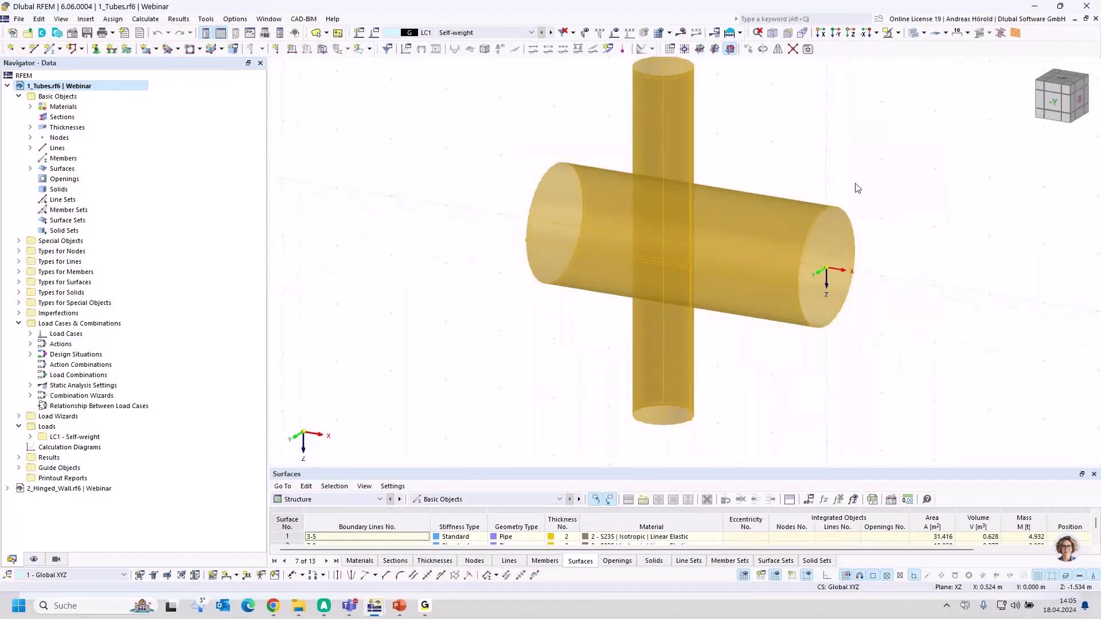
{"action": "right_click", "coordinate": [739, 224]}
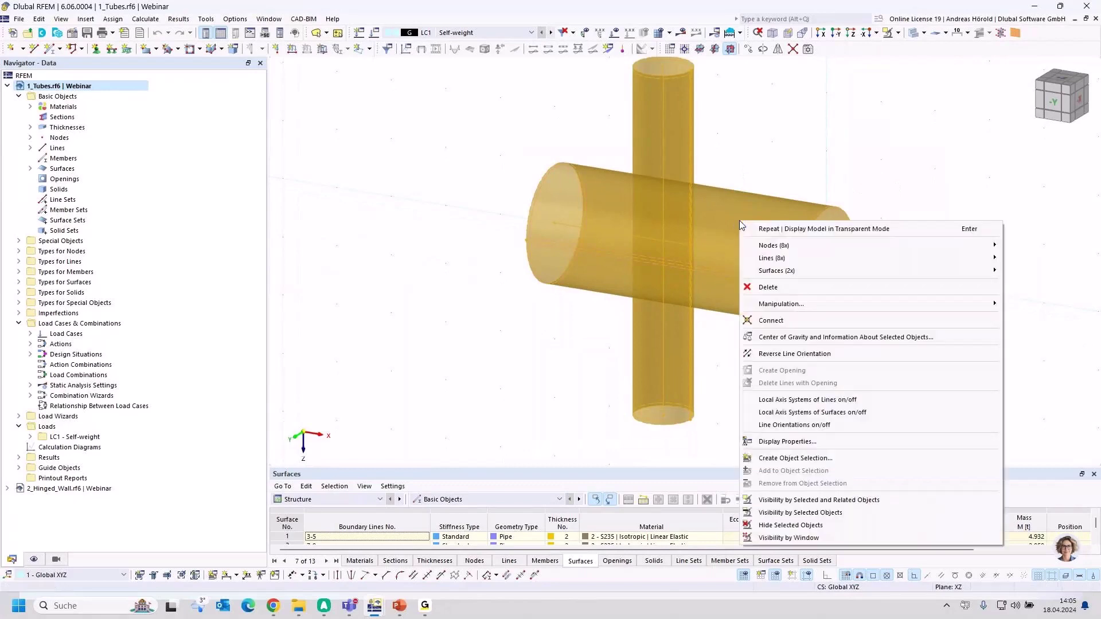
{"action": "mouse_move", "coordinate": [800, 272]}
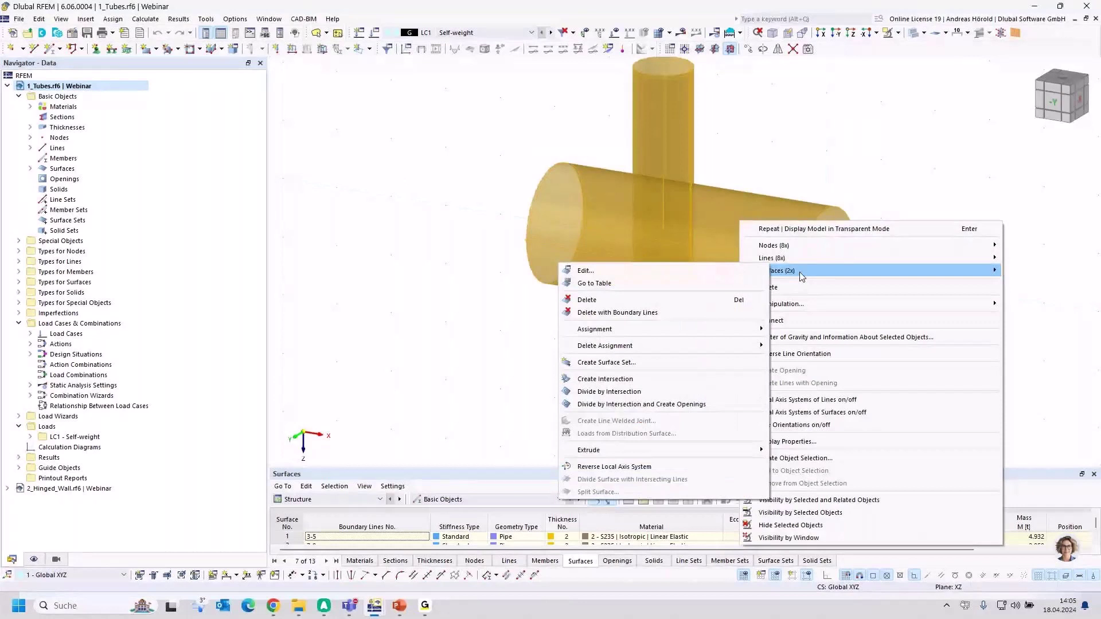
{"action": "left_click", "coordinate": [631, 394]}
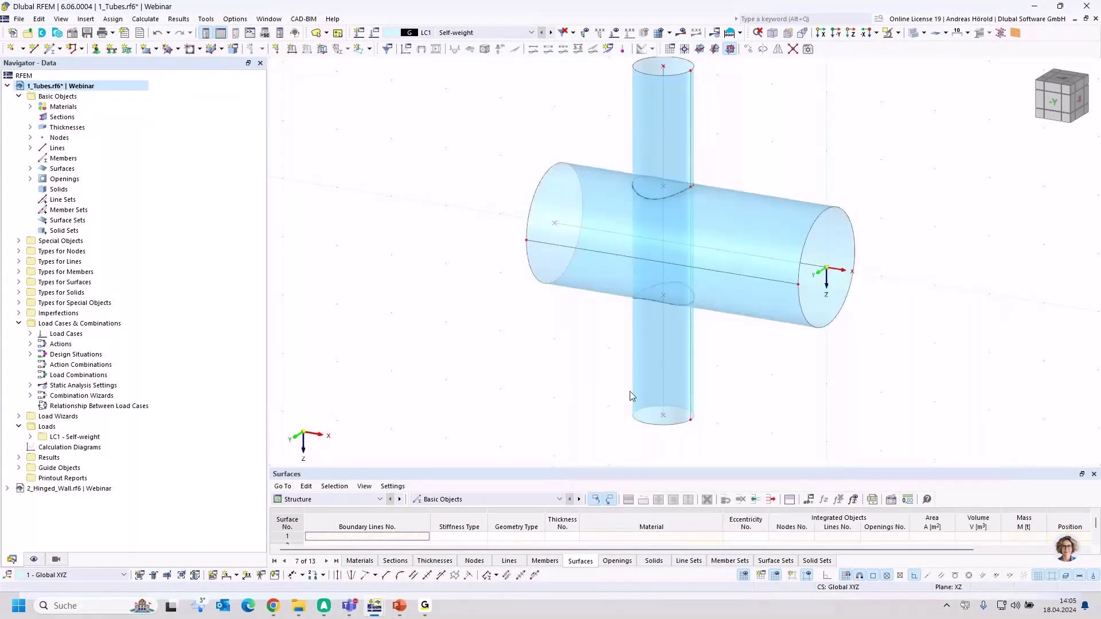
Examine the divided pipe surfaces 3 to 6 one by one to identify which part of the model each represents
{"action": "middle_click_drag", "start_coordinate": [913, 344], "coordinate": [916, 383], "text": "ctrl"}
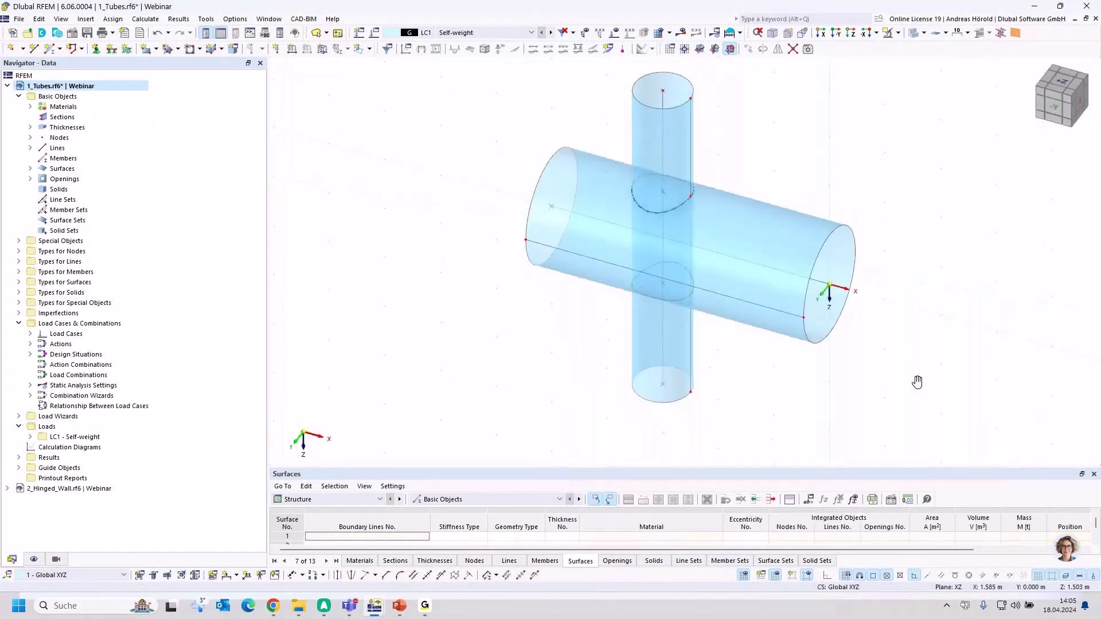
{"action": "scroll", "coordinate": [814, 388], "scroll_direction": "up", "scroll_amount": 1}
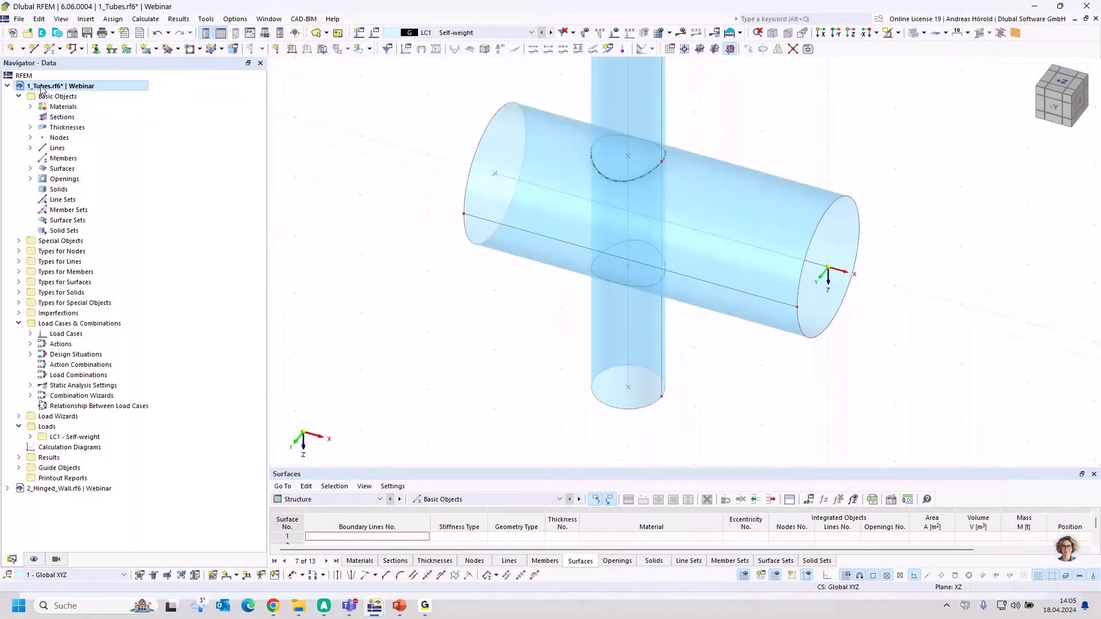
{"action": "left_click", "coordinate": [31, 169]}
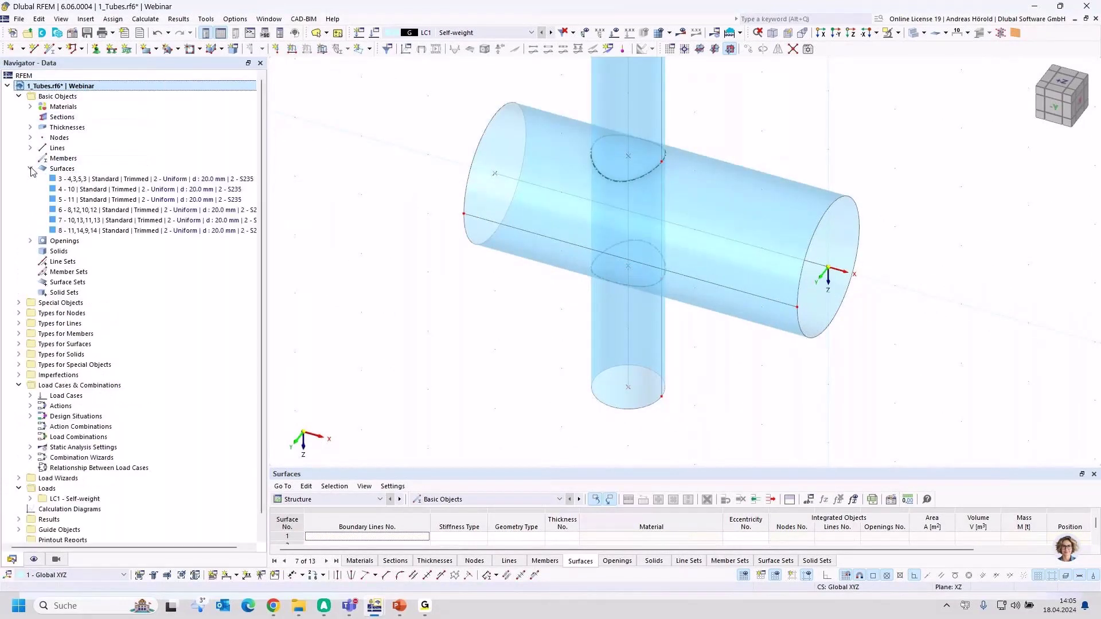
{"action": "left_click", "coordinate": [134, 180]}
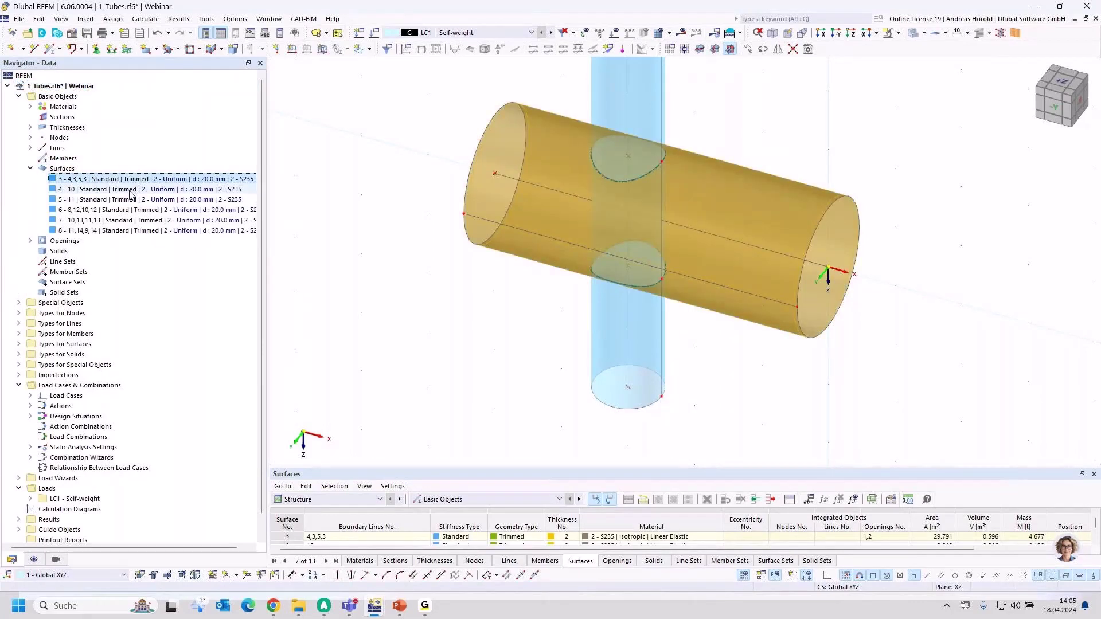
{"action": "left_click", "coordinate": [125, 190]}
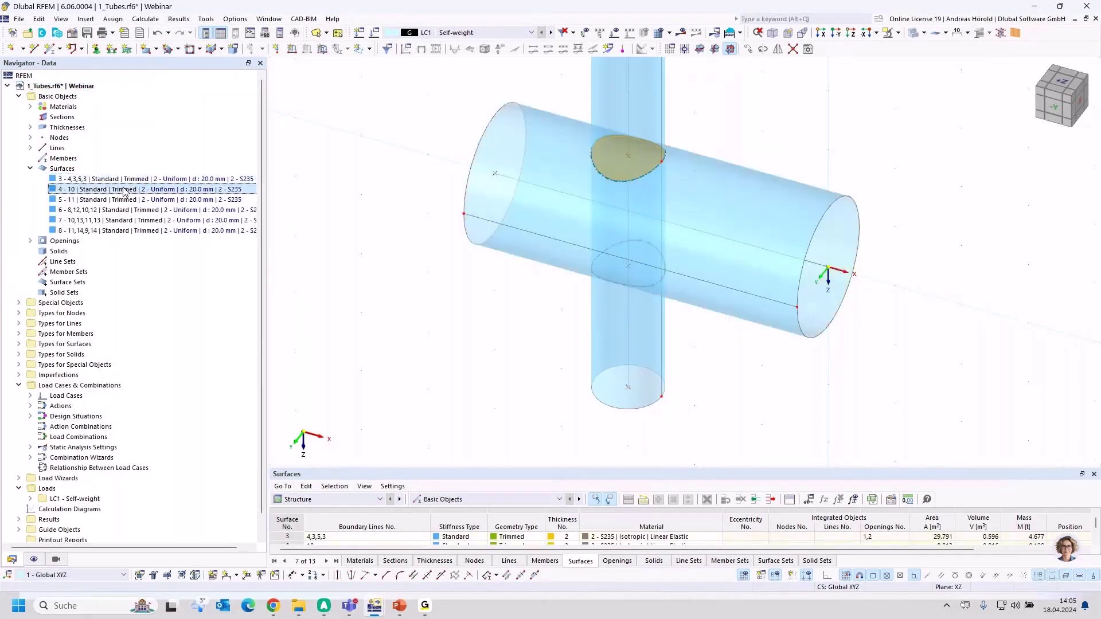
{"action": "left_click", "coordinate": [125, 201]}
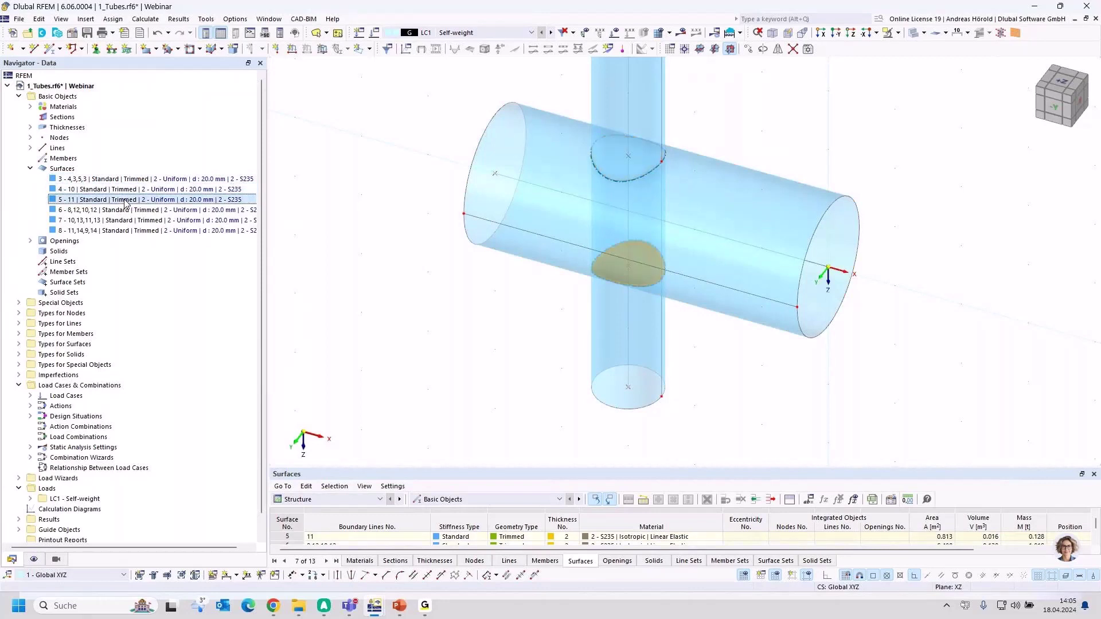
{"action": "left_click", "coordinate": [126, 211]}
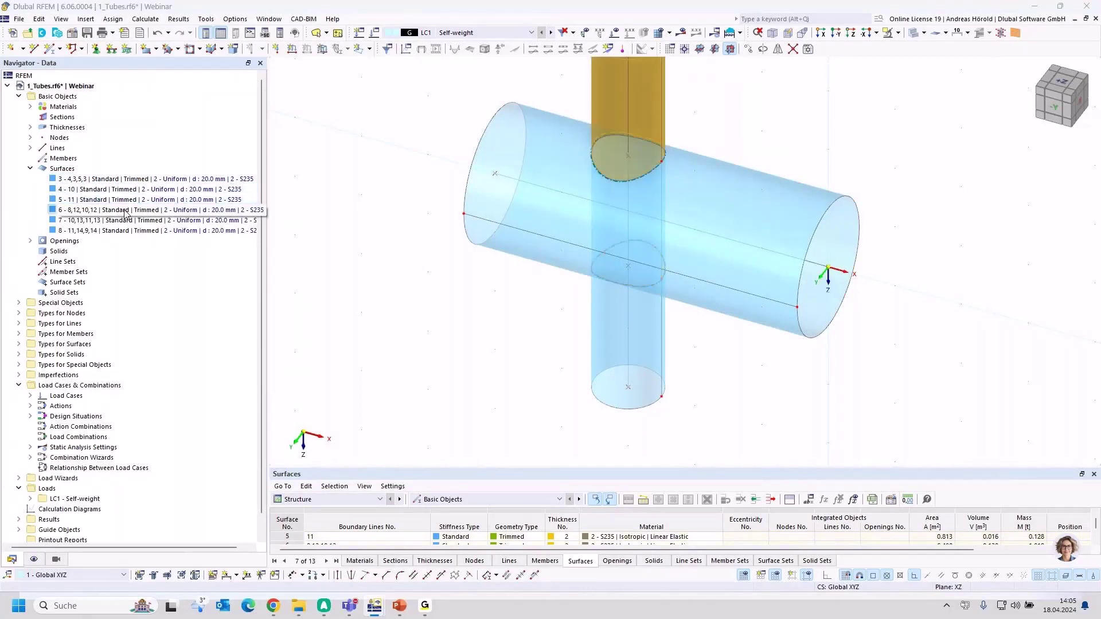
Delete surfaces 4 and 5, the two pieces of the horizontal pipe's wall lying inside the vertical pipe, and inspect the model
{"action": "left_click", "coordinate": [121, 190]}
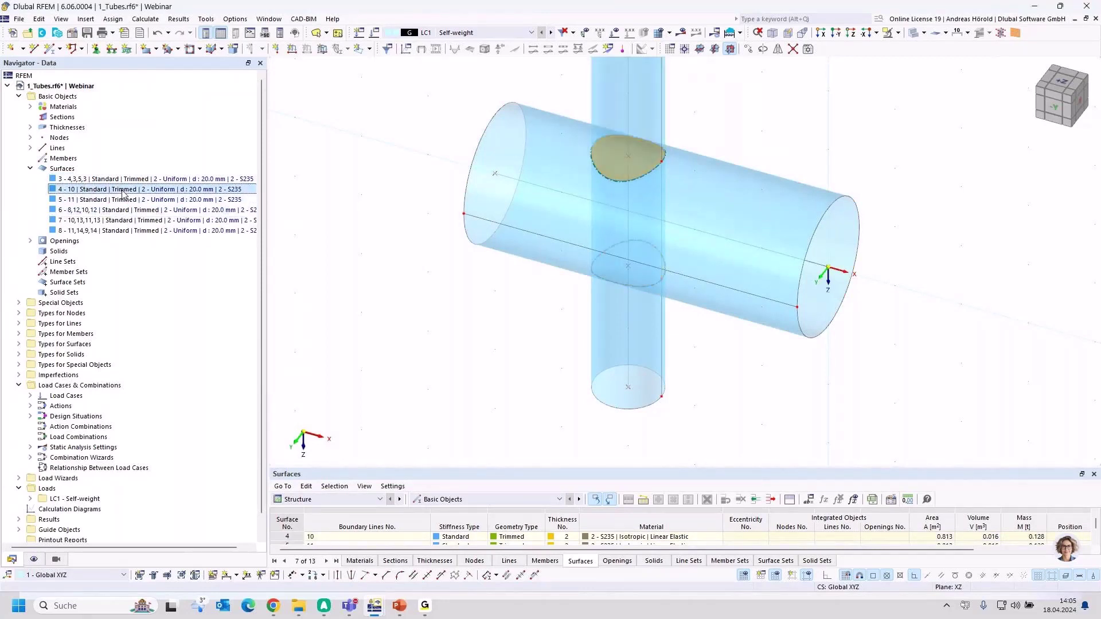
{"action": "left_click", "coordinate": [118, 200], "text": "ctrl"}
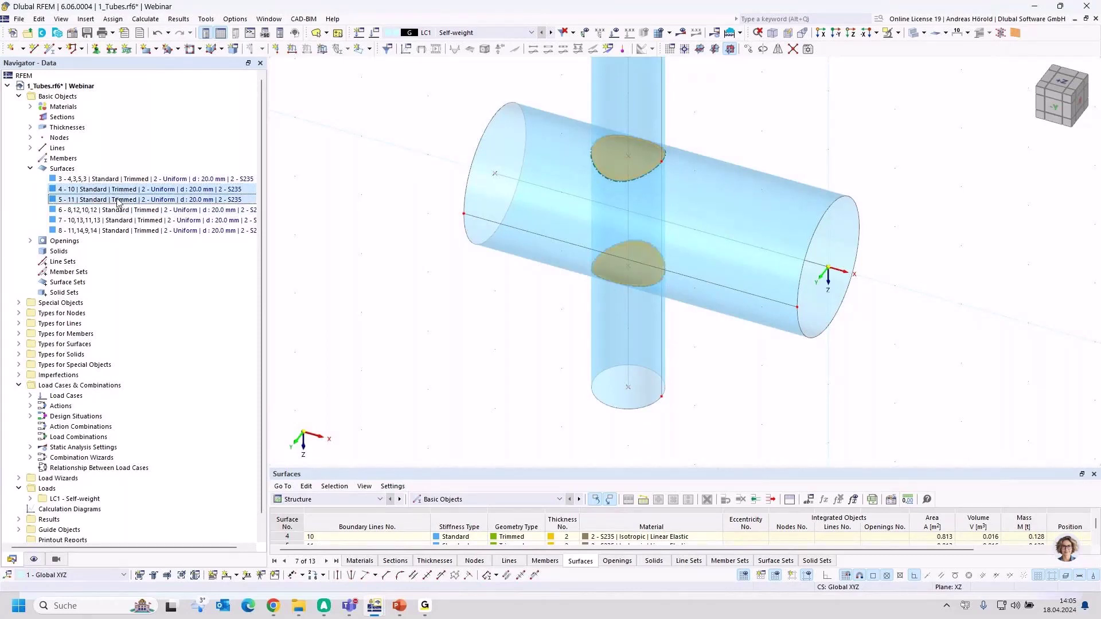
{"action": "key", "text": "Delete"}
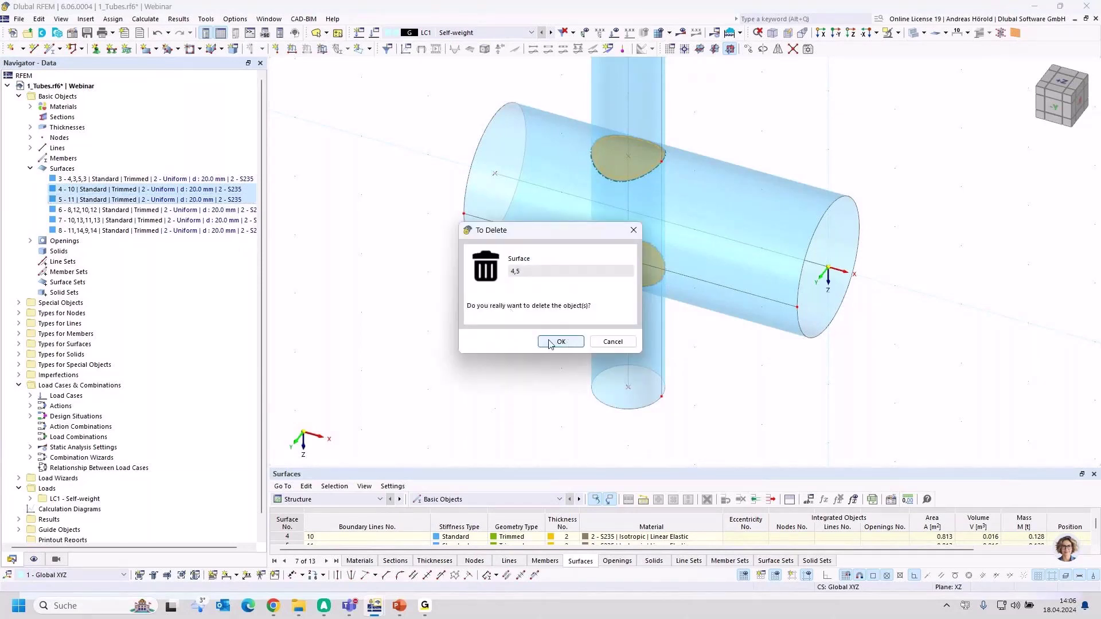
{"action": "left_click", "coordinate": [545, 343]}
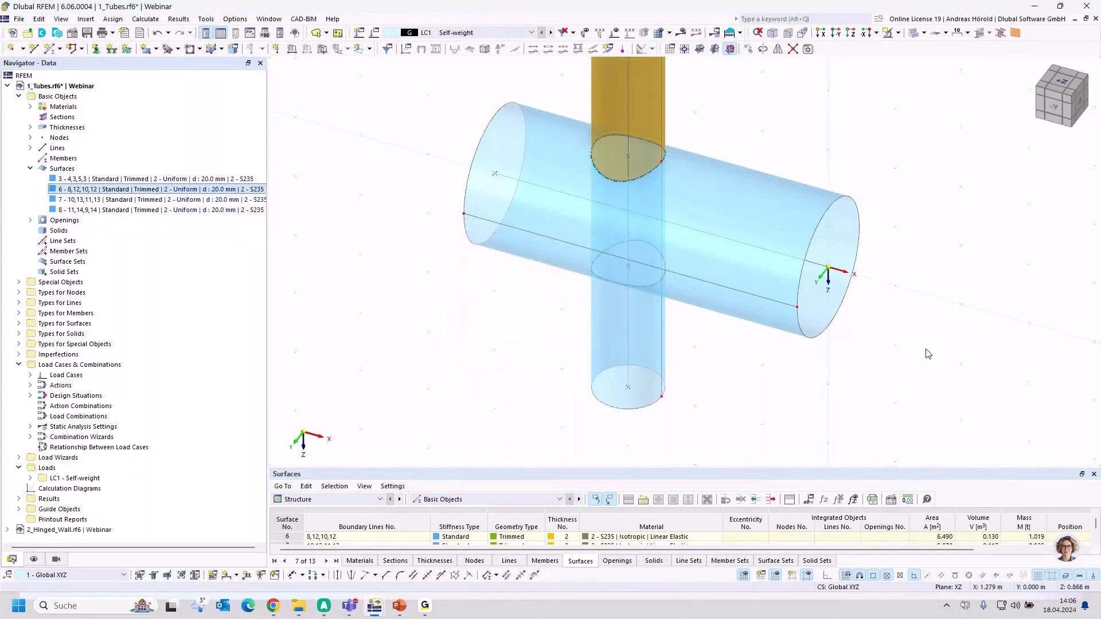
{"action": "middle_click_drag", "start_coordinate": [967, 163], "coordinate": [913, 277], "text": "ctrl"}
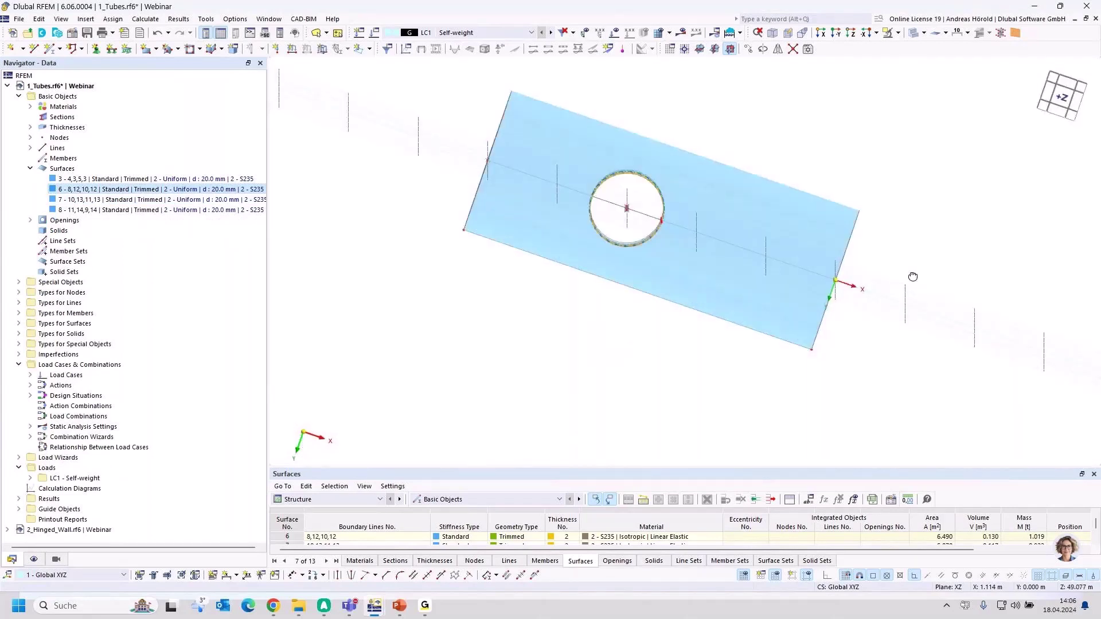
{"action": "middle_click_drag", "start_coordinate": [629, 369], "coordinate": [725, 246], "text": "ctrl"}
{"action": "middle_click_drag", "start_coordinate": [550, 332], "coordinate": [690, 363], "text": "ctrl"}
{"action": "scroll", "coordinate": [687, 404], "scroll_direction": "down", "scroll_amount": 1}
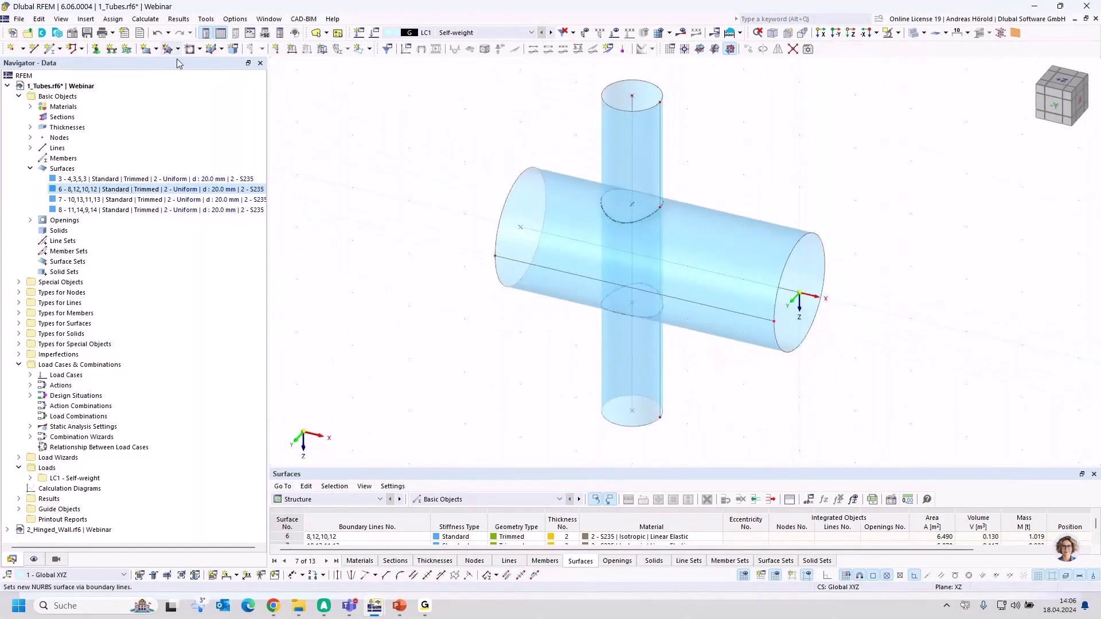
Undo the surface deletion and the division, and apply Divide by Intersection and Create Openings to both pipes
{"action": "left_click", "coordinate": [157, 34]}
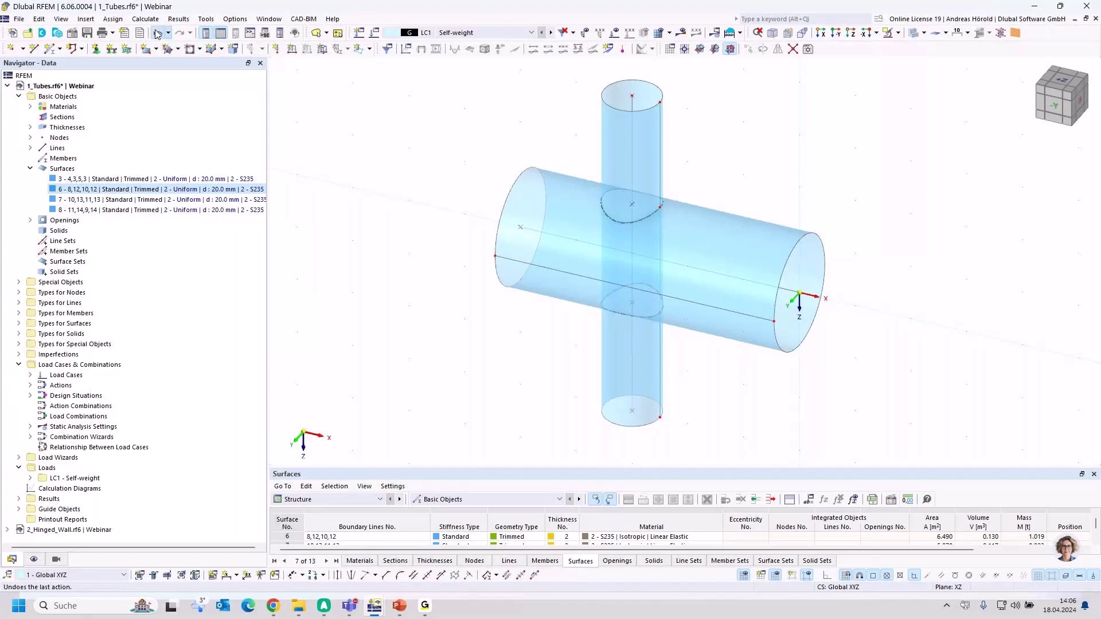
{"action": "left_click", "coordinate": [157, 33]}
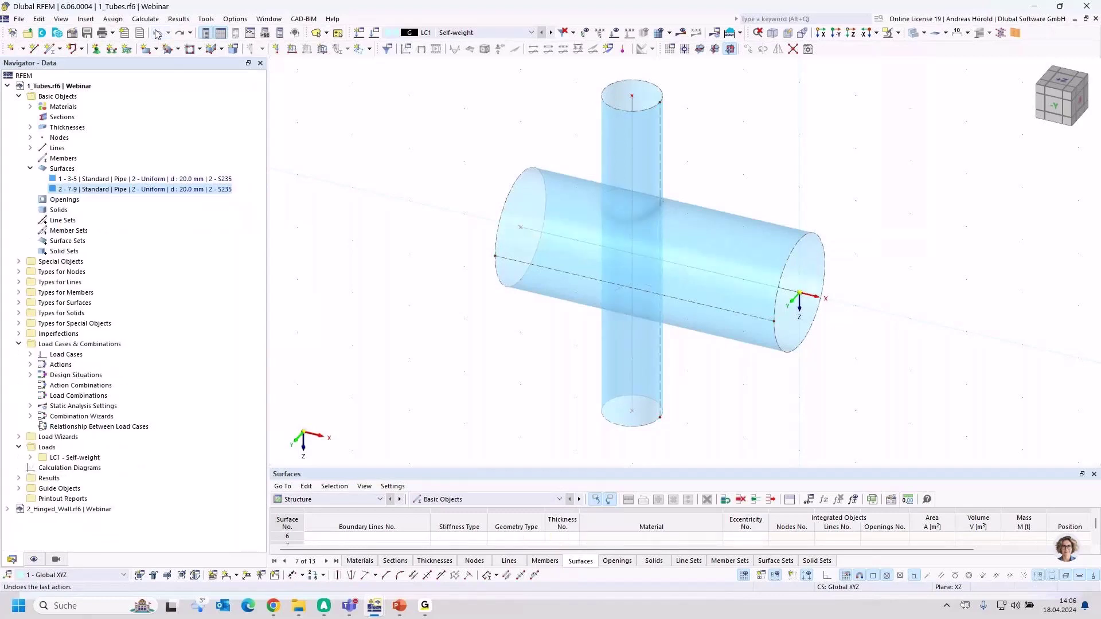
{"action": "left_click_drag", "start_coordinate": [466, 450], "coordinate": [892, 68]}
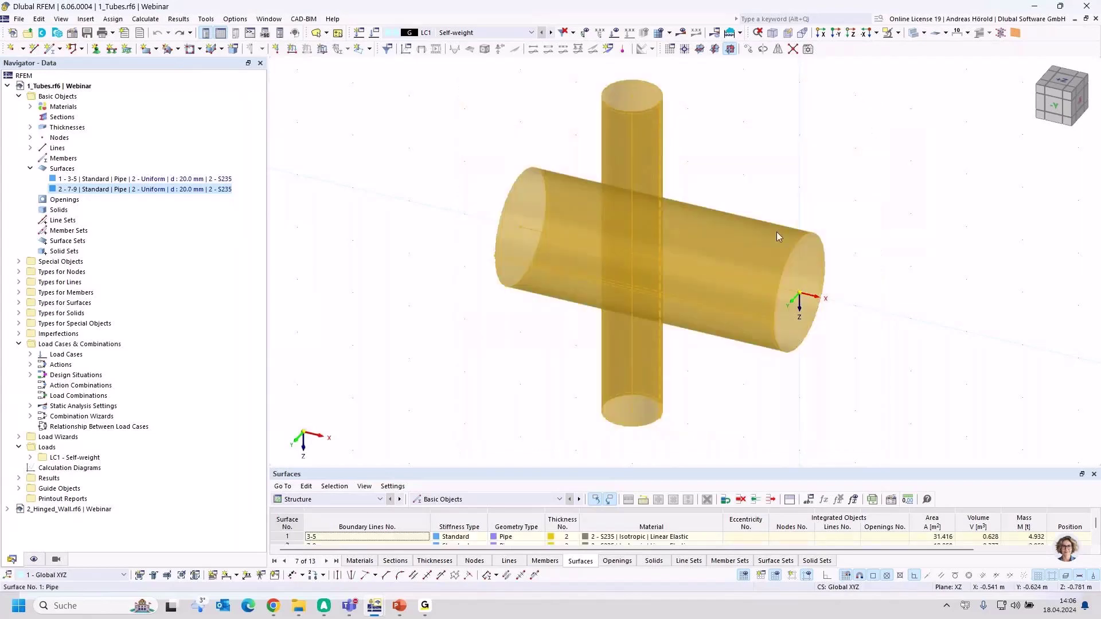
{"action": "right_click", "coordinate": [717, 243]}
{"action": "mouse_move", "coordinate": [810, 298]}
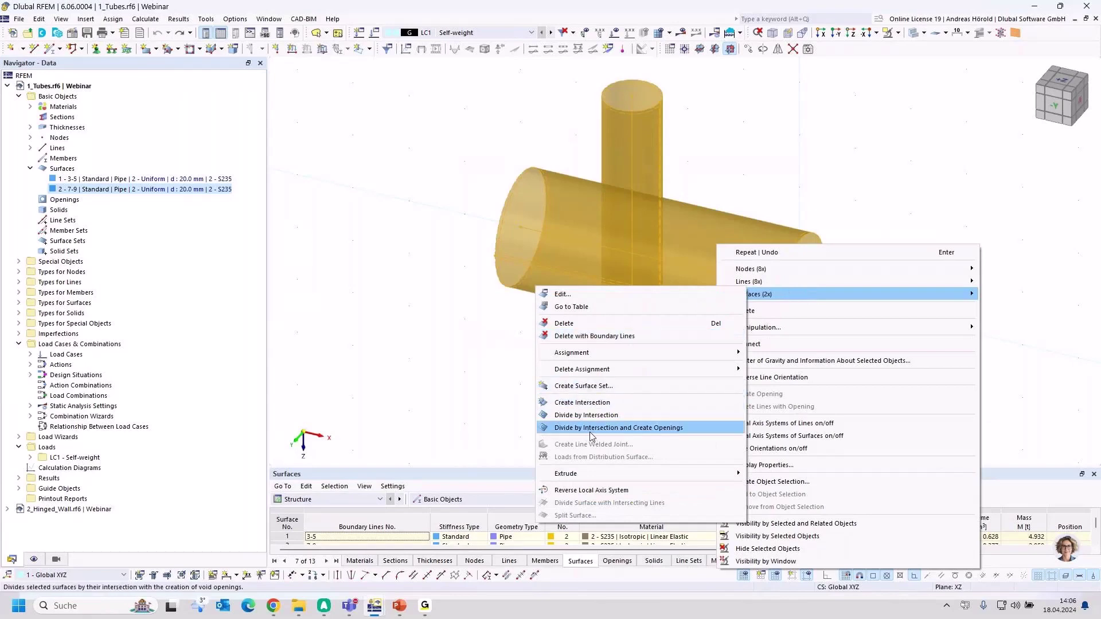
{"action": "left_click", "coordinate": [675, 429]}
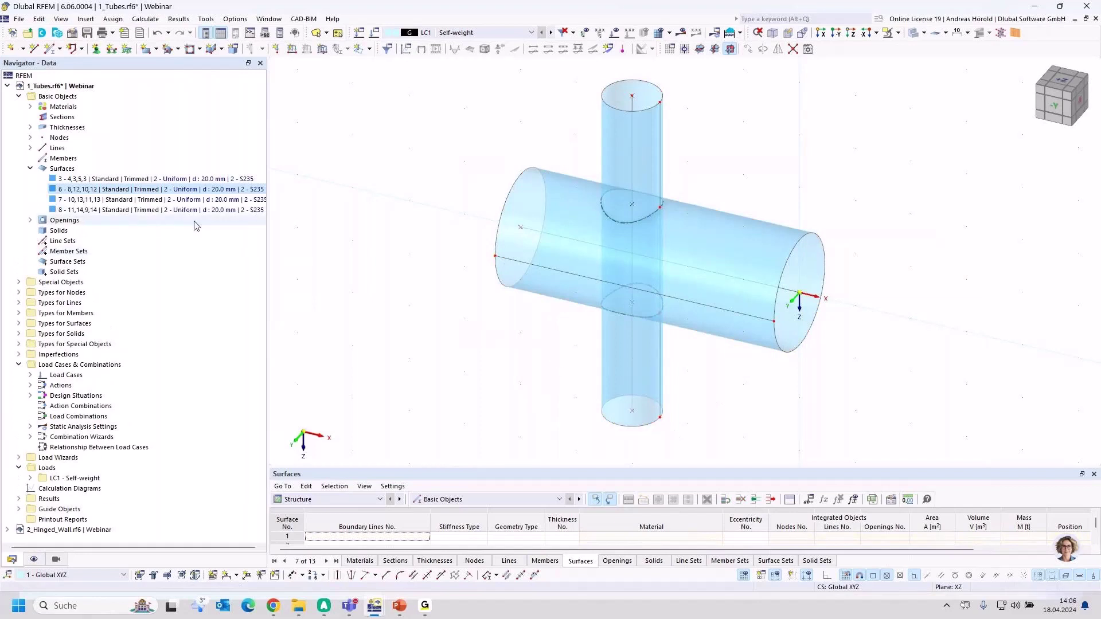
Identify surfaces 3, 6 and 7, and delete surface 7, the vertical pipe's segment inside the horizontal pipe
{"action": "left_click", "coordinate": [112, 179]}
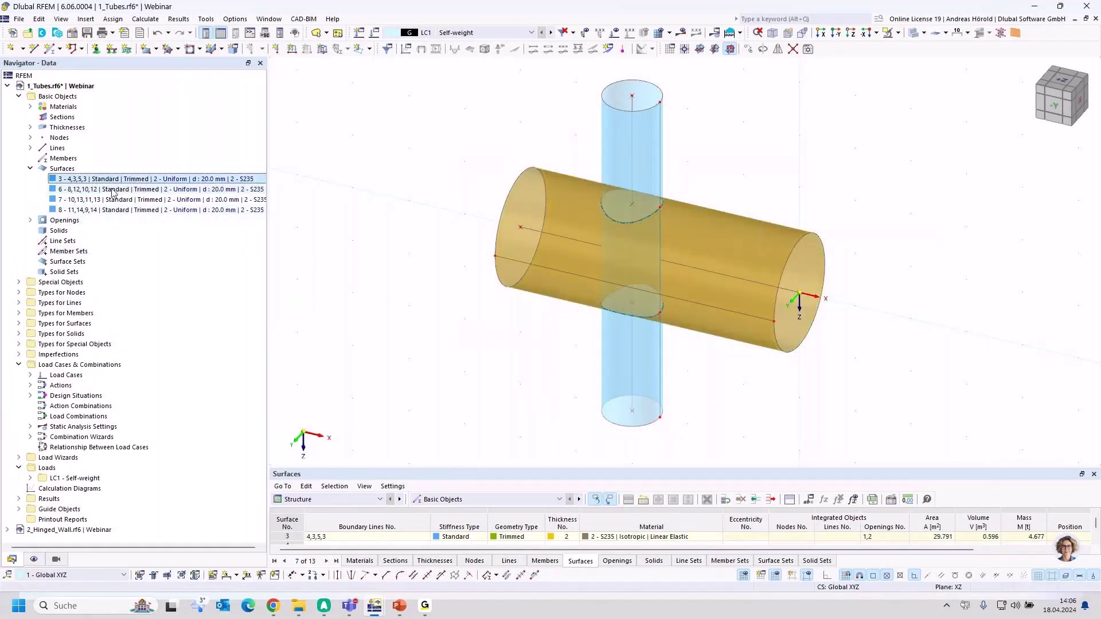
{"action": "left_click", "coordinate": [113, 190]}
{"action": "left_click", "coordinate": [113, 201]}
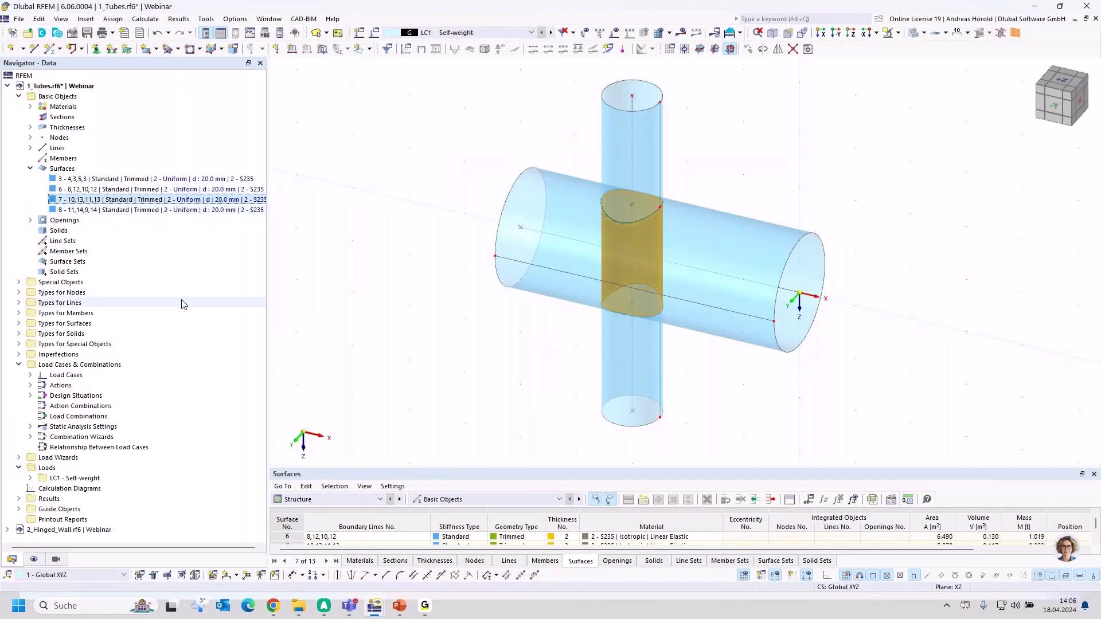
{"action": "key", "text": "Delete"}
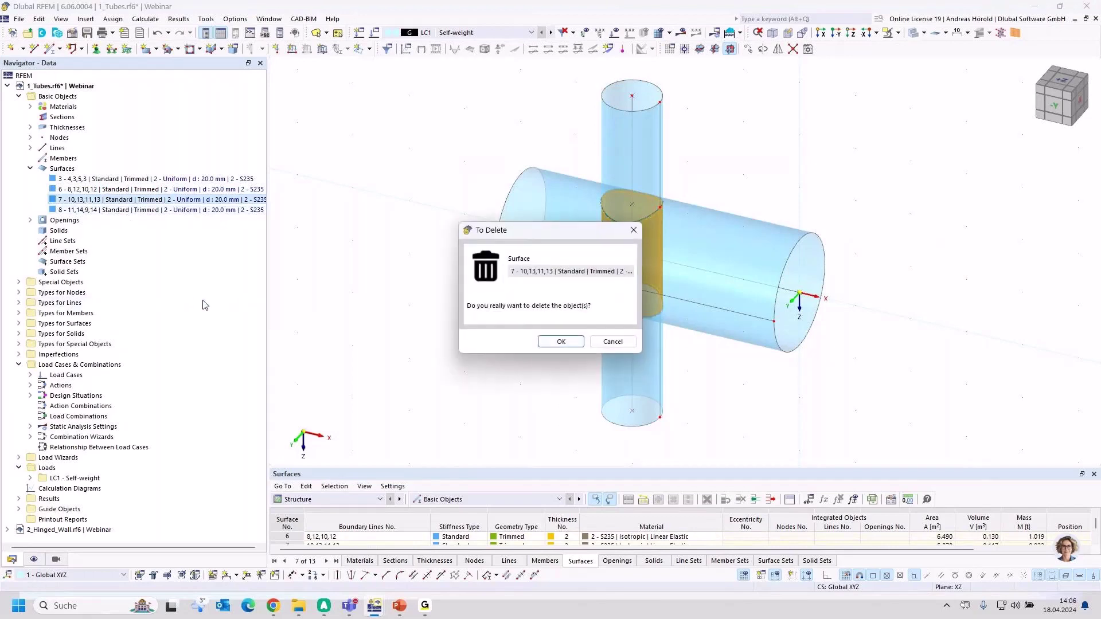
{"action": "left_click", "coordinate": [561, 341]}
{"action": "middle_click_drag", "start_coordinate": [933, 318], "coordinate": [889, 330], "text": "ctrl"}
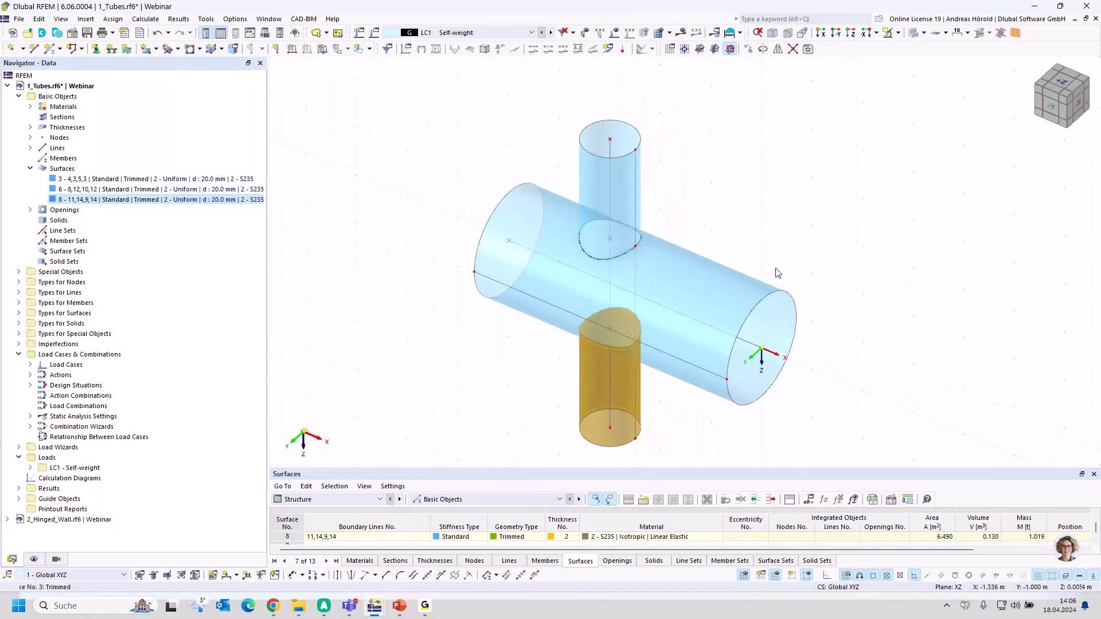
{"action": "left_click", "coordinate": [803, 214]}
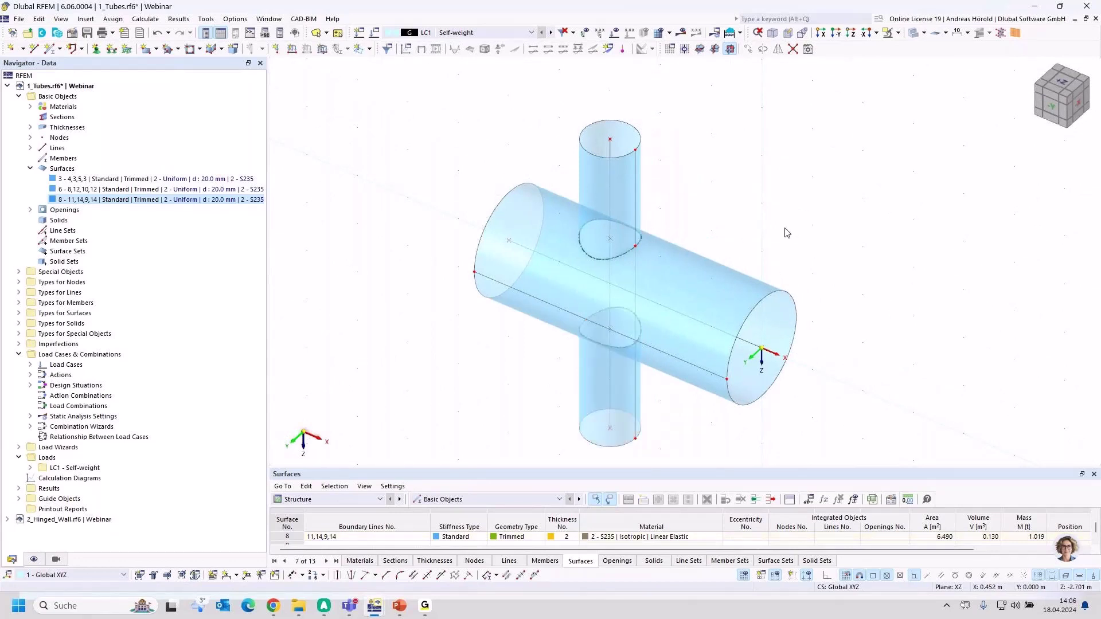
Generate the mesh for the intersecting pipes and display it on the surfaces
{"action": "left_click", "coordinate": [660, 33]}
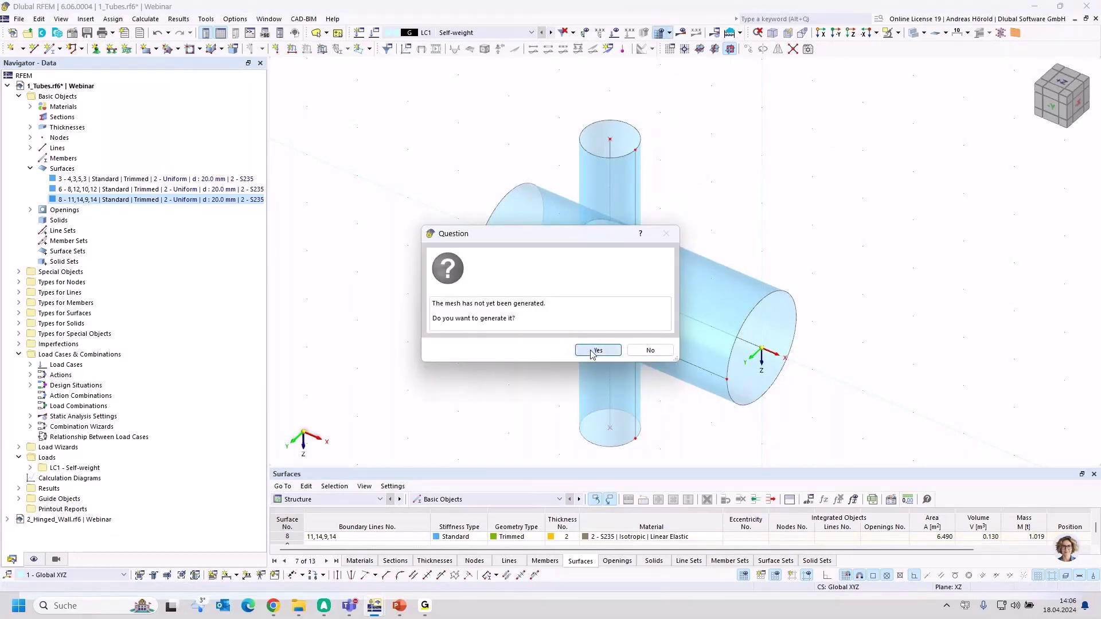
{"action": "left_click", "coordinate": [591, 350]}
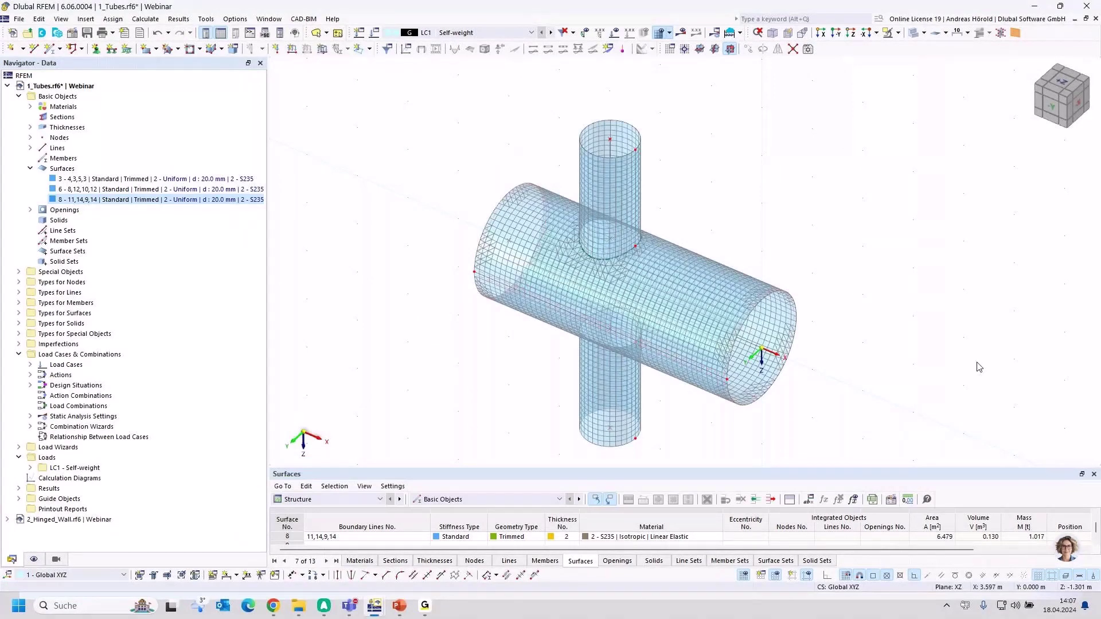
{"action": "middle_click_drag", "start_coordinate": [979, 367], "coordinate": [823, 293], "text": "ctrl"}
Collapse the 1_Tubes model in the project tree and switch to the 2_Hinged_Wall model
{"action": "left_click", "coordinate": [8, 86]}
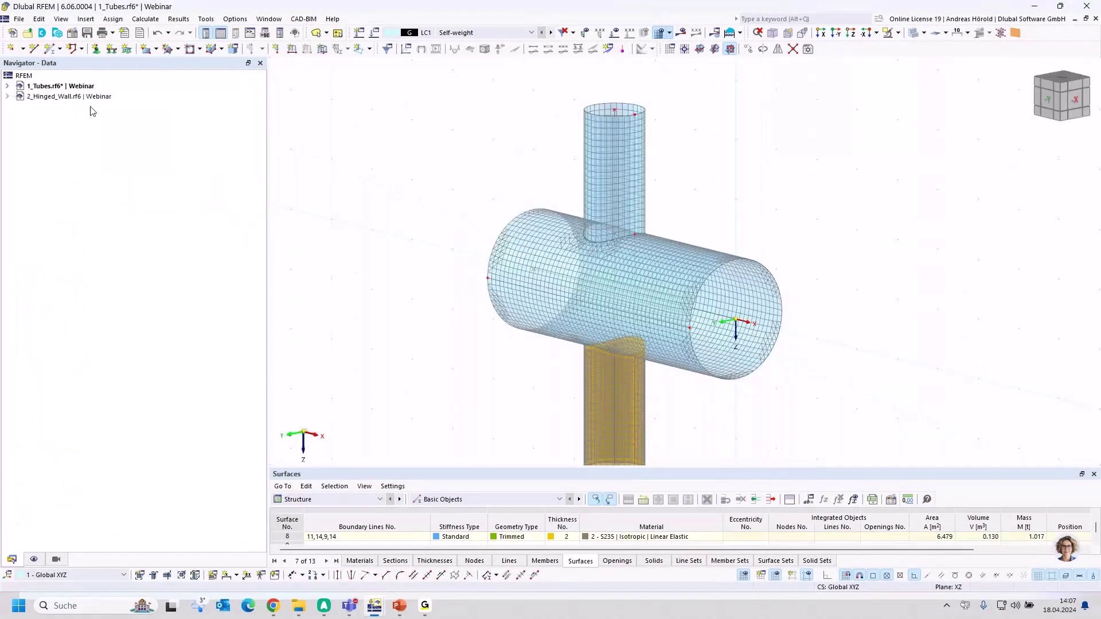
{"action": "double_click", "coordinate": [69, 96]}
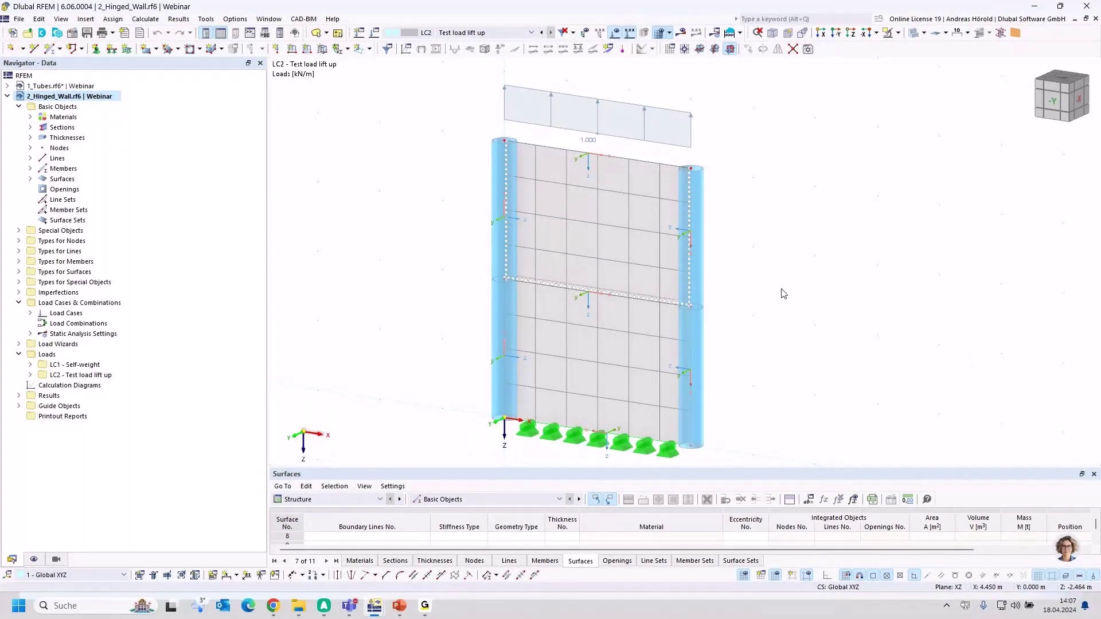
{"action": "middle_click_drag", "start_coordinate": [656, 347], "coordinate": [648, 329]}
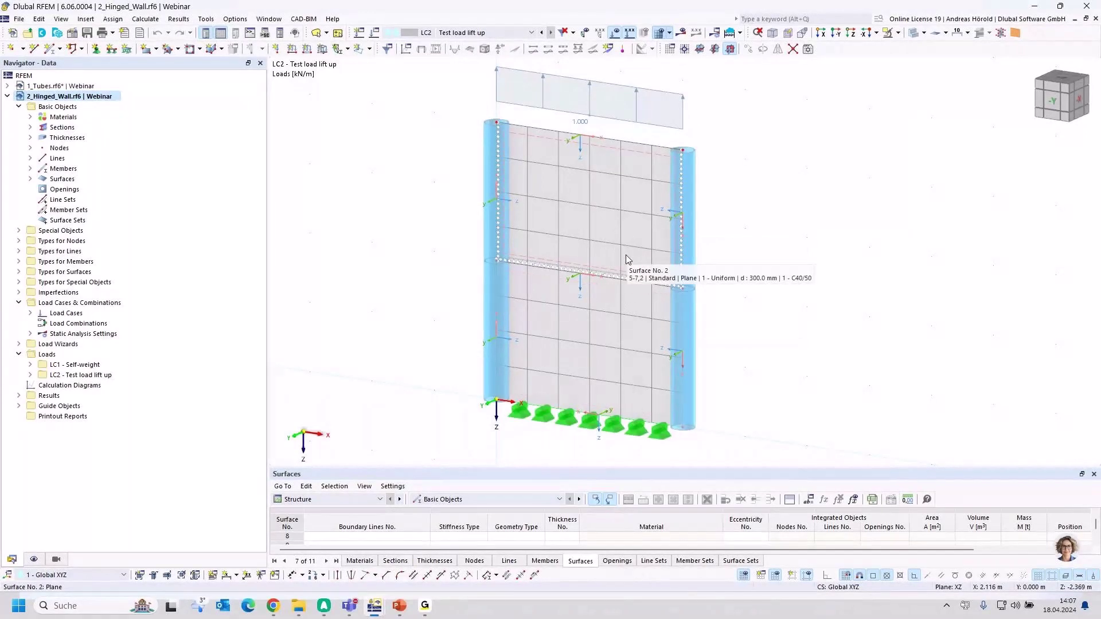
Pick the upper wall surface, display the global deformation results for LC2 - Test load lift up, and clear the selection
{"action": "left_click", "coordinate": [614, 236]}
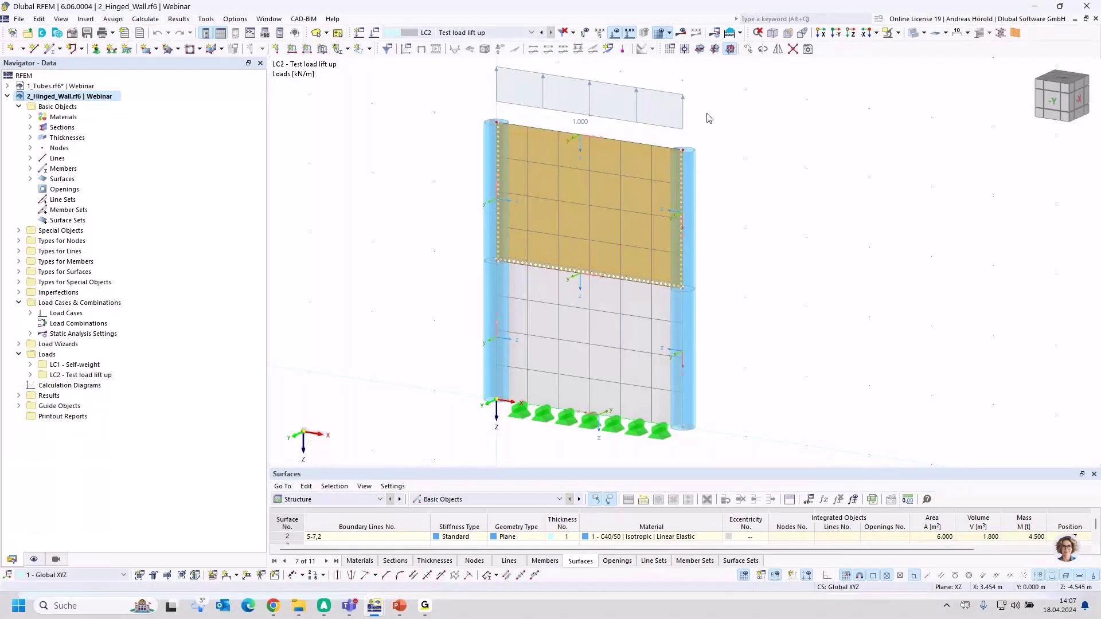
{"action": "left_click", "coordinate": [681, 34]}
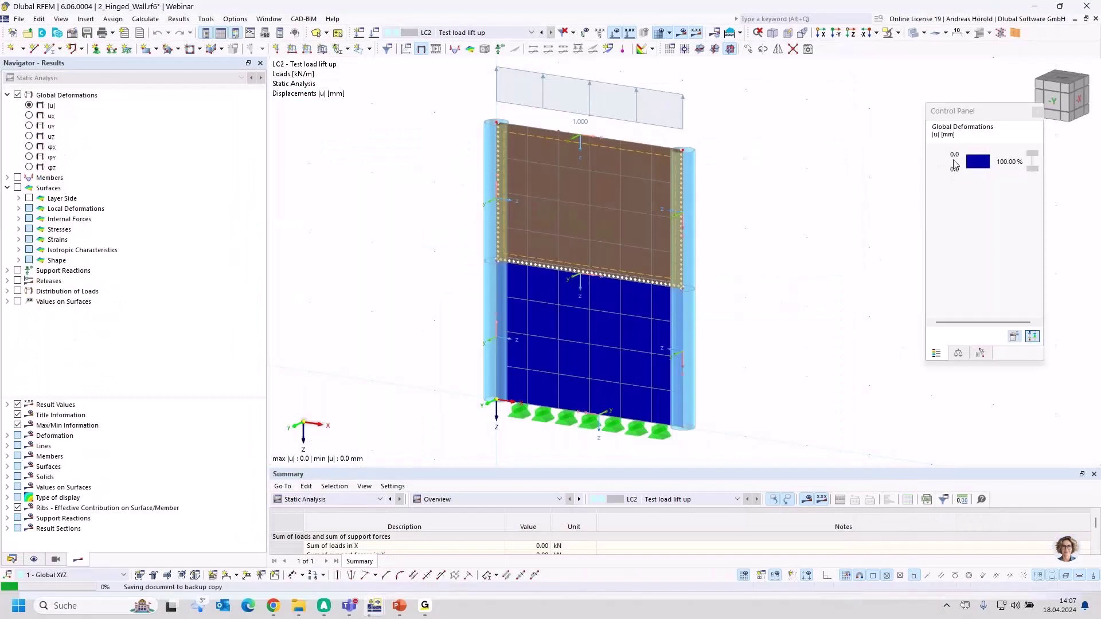
{"action": "left_click", "coordinate": [739, 235]}
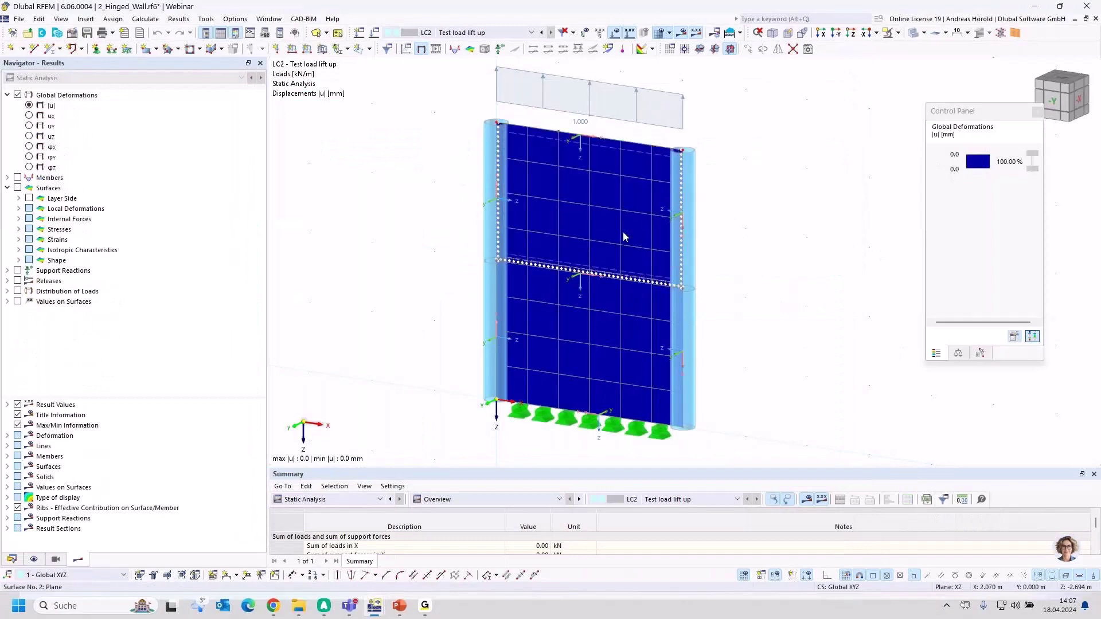
Examine the settings of the line hinge along the wall's horizontal joint and close them without changes
{"action": "scroll", "coordinate": [626, 268], "scroll_direction": "up", "scroll_amount": 4}
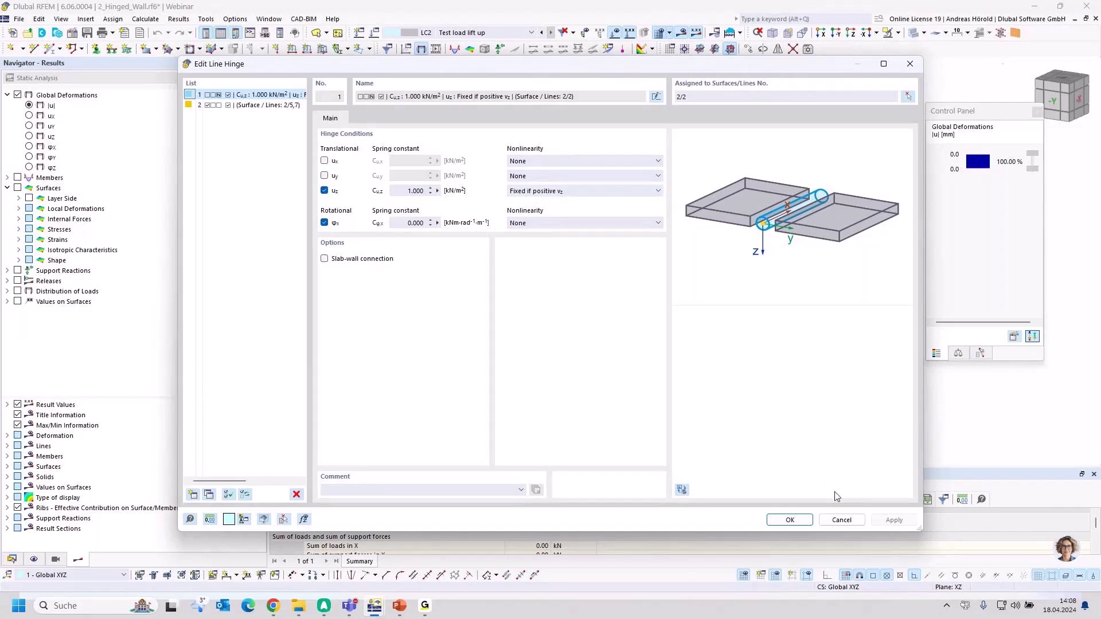
{"action": "left_click", "coordinate": [841, 521]}
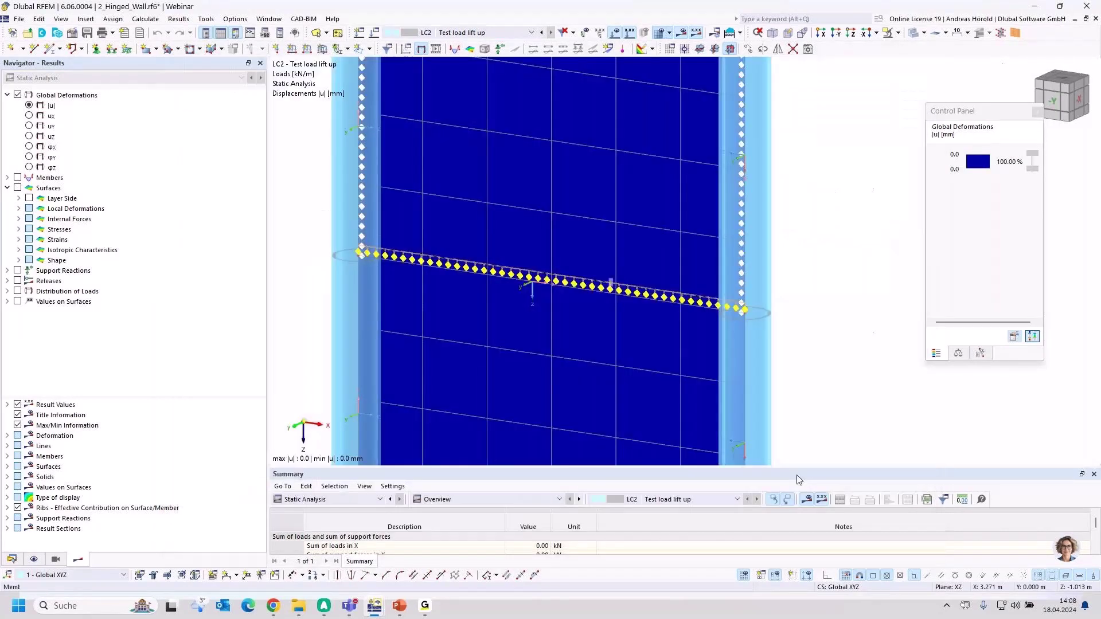
{"action": "scroll", "coordinate": [568, 326], "scroll_direction": "down", "scroll_amount": 1}
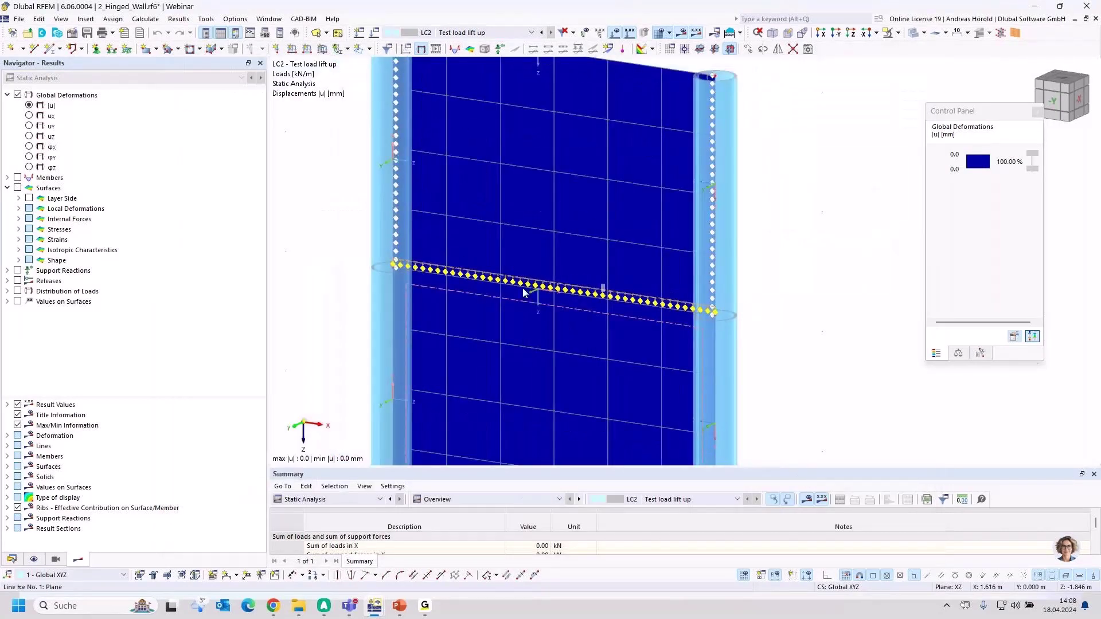
{"action": "left_click", "coordinate": [570, 292]}
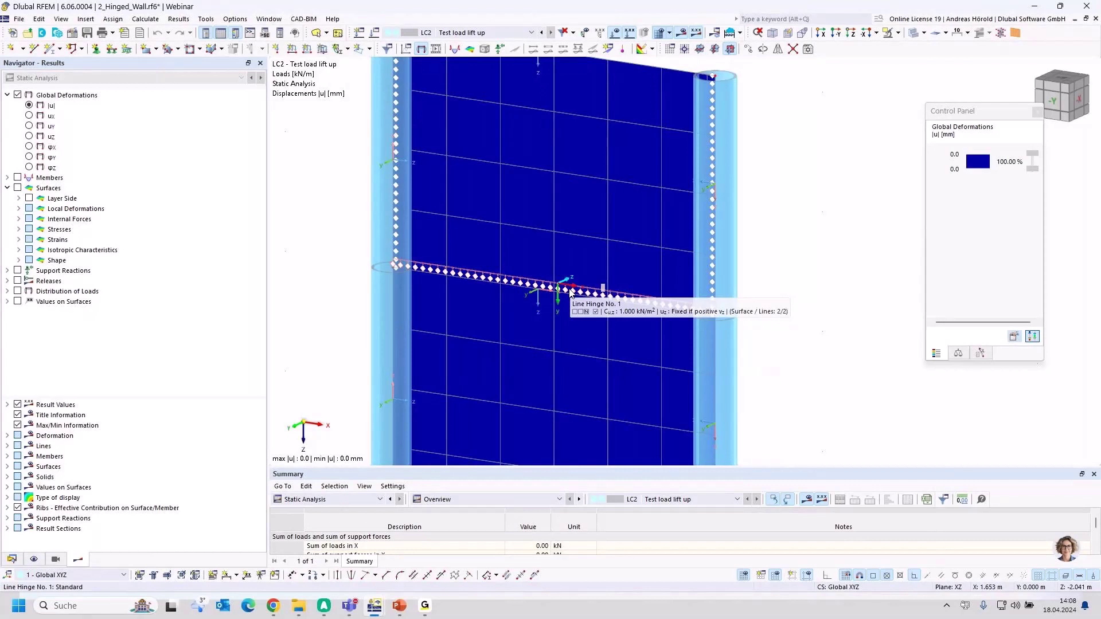
Turn on the display of Line Hinge Axis Systems x, y, z and inspect the axes at the horizontal joint
{"action": "left_click", "coordinate": [34, 559]}
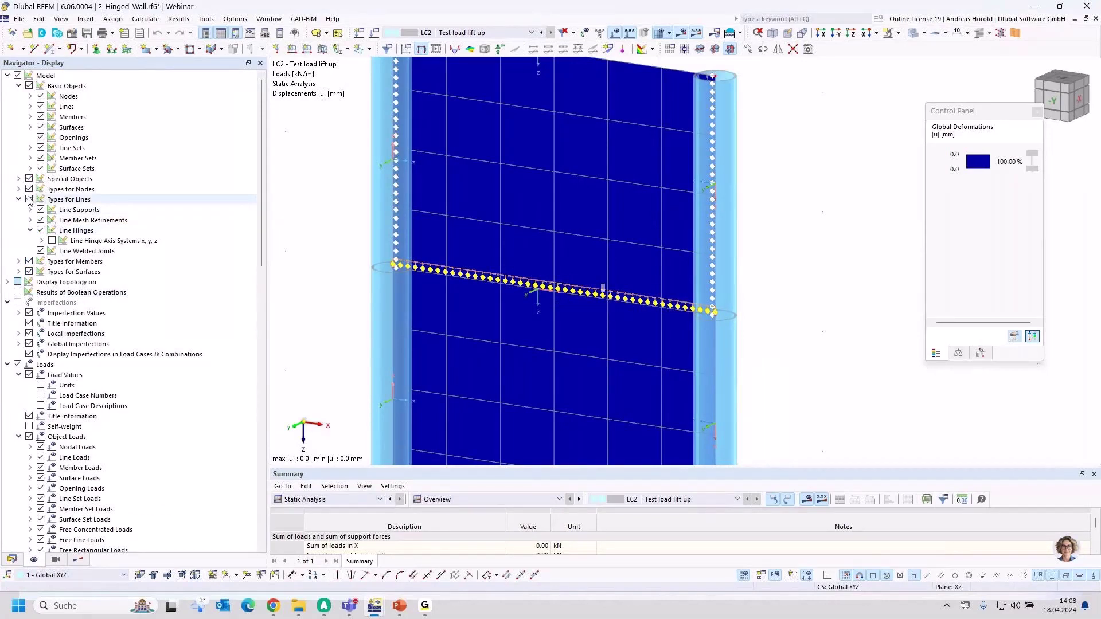
{"action": "left_click", "coordinate": [52, 241]}
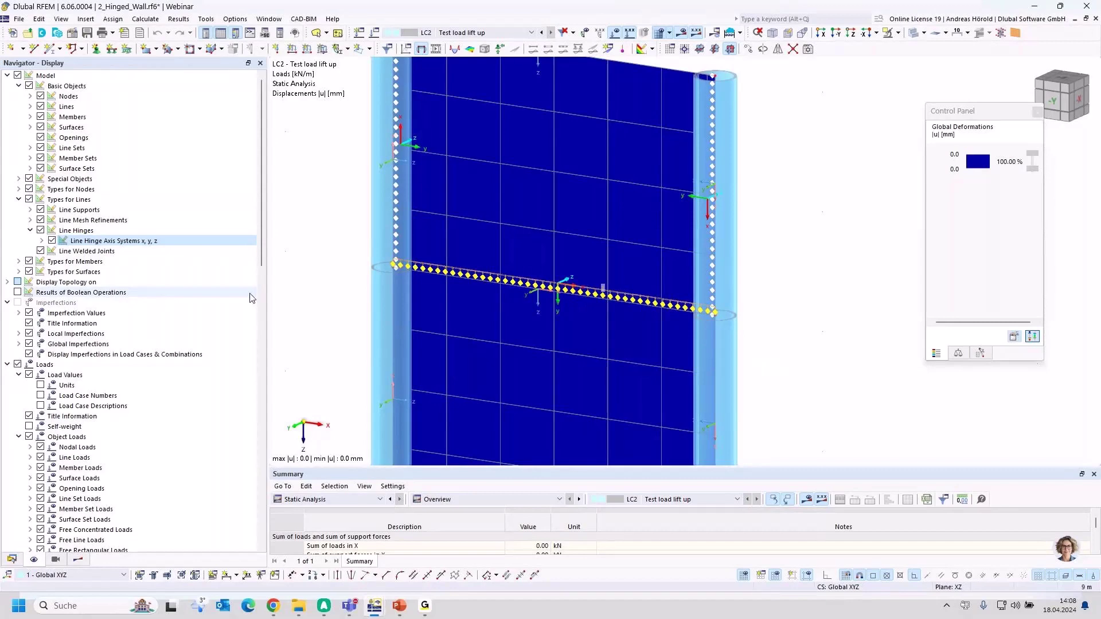
{"action": "scroll", "coordinate": [561, 306], "scroll_direction": "up", "scroll_amount": 3}
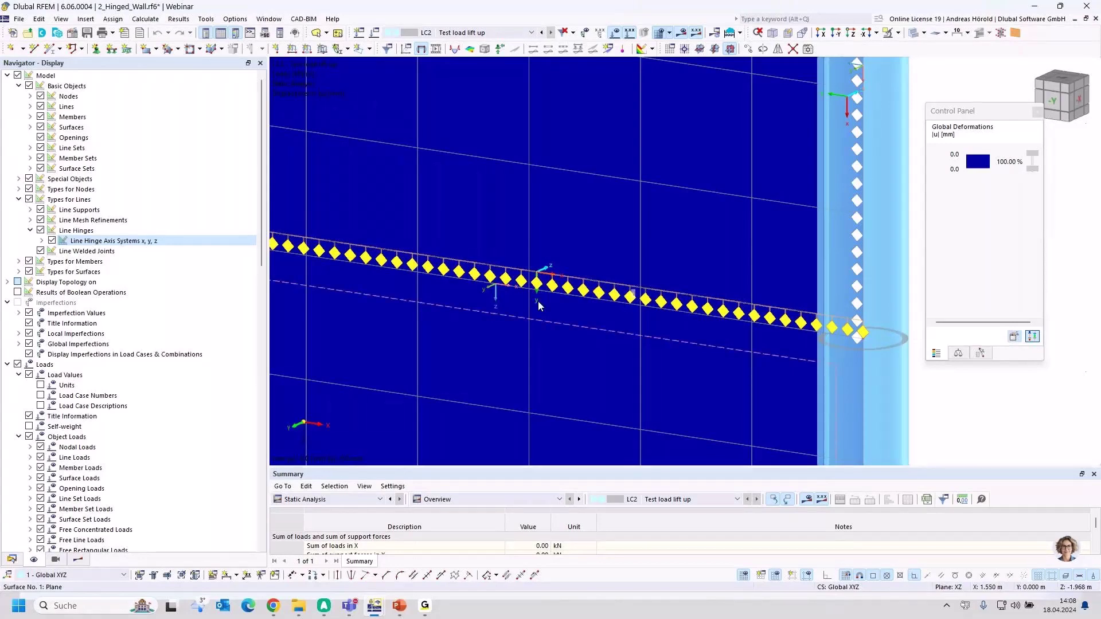
{"action": "scroll", "coordinate": [549, 282], "scroll_direction": "down", "scroll_amount": 2}
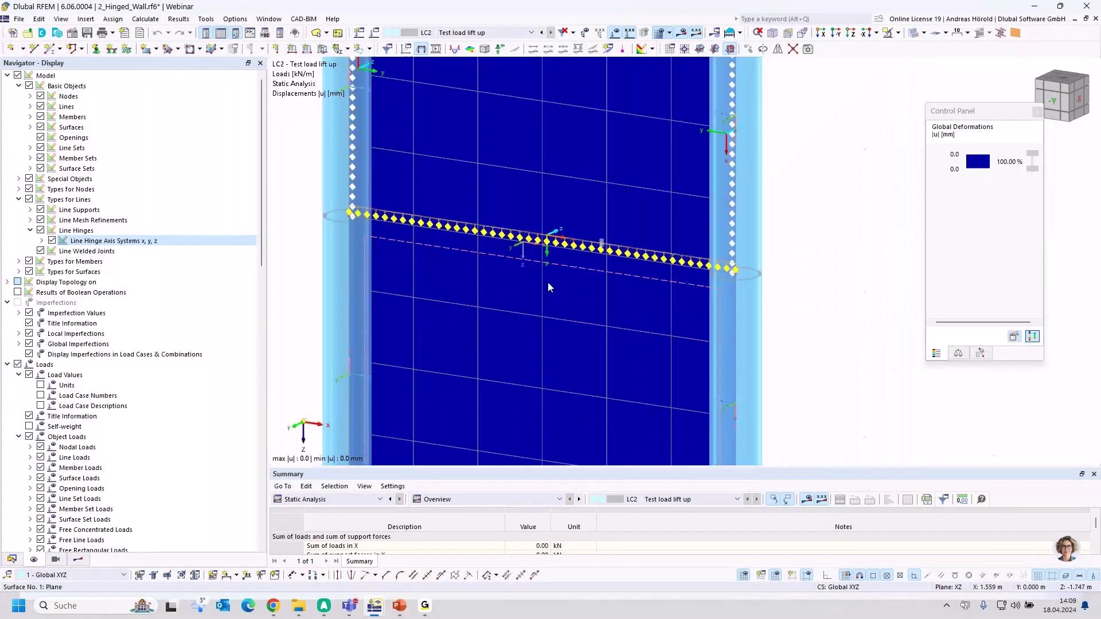
Open the line hinge along the wall's horizontal joint for editing and deactivate its translational uz condition
{"action": "double_click", "coordinate": [587, 247]}
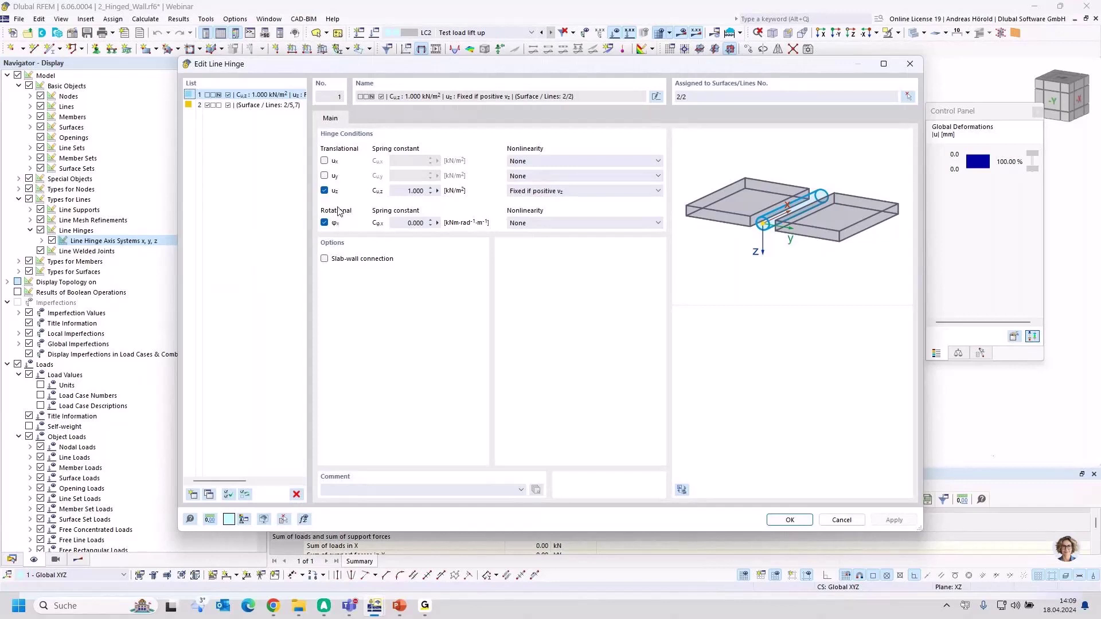
{"action": "left_click", "coordinate": [582, 197]}
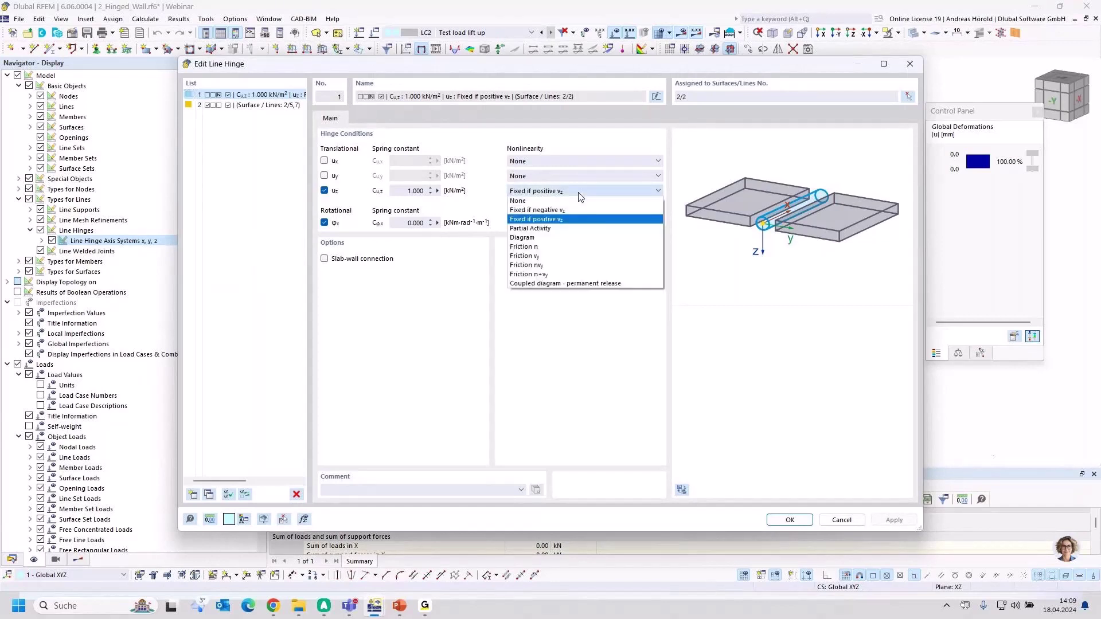
{"action": "left_click", "coordinate": [577, 189]}
{"action": "left_click", "coordinate": [325, 191]}
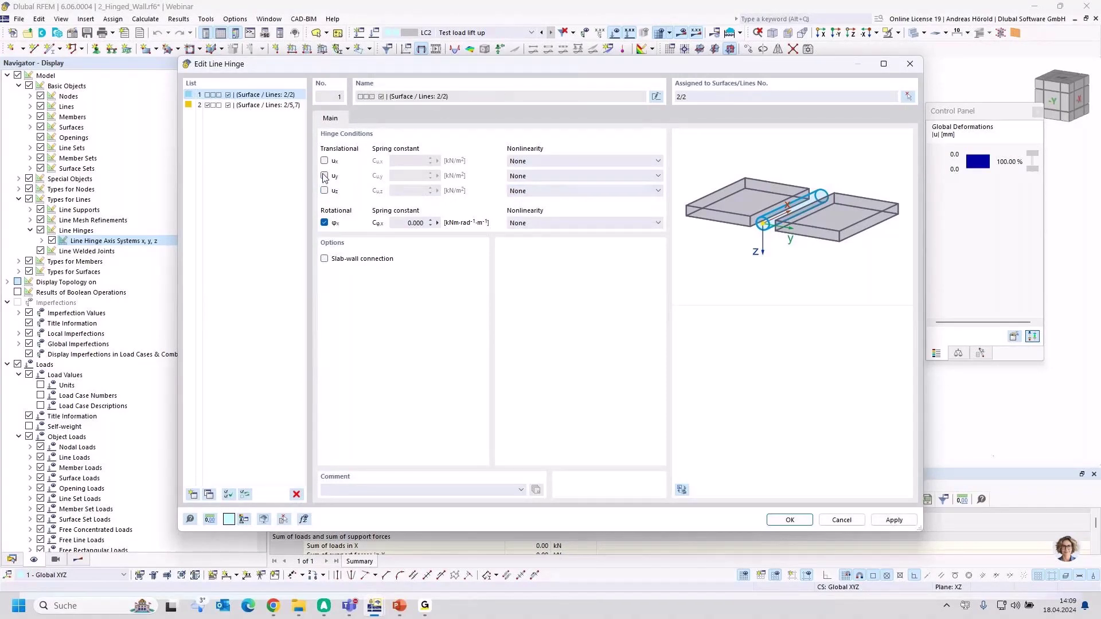
Activate the hinge's translational uy condition with spring constant 1.000 kN/m² and nonlinearity Fixed if positive vy, and confirm the hinge settings
{"action": "left_click", "coordinate": [325, 176]}
{"action": "left_click", "coordinate": [405, 179]}
{"action": "type", "text": "1"}
{"action": "left_click", "coordinate": [565, 183]}
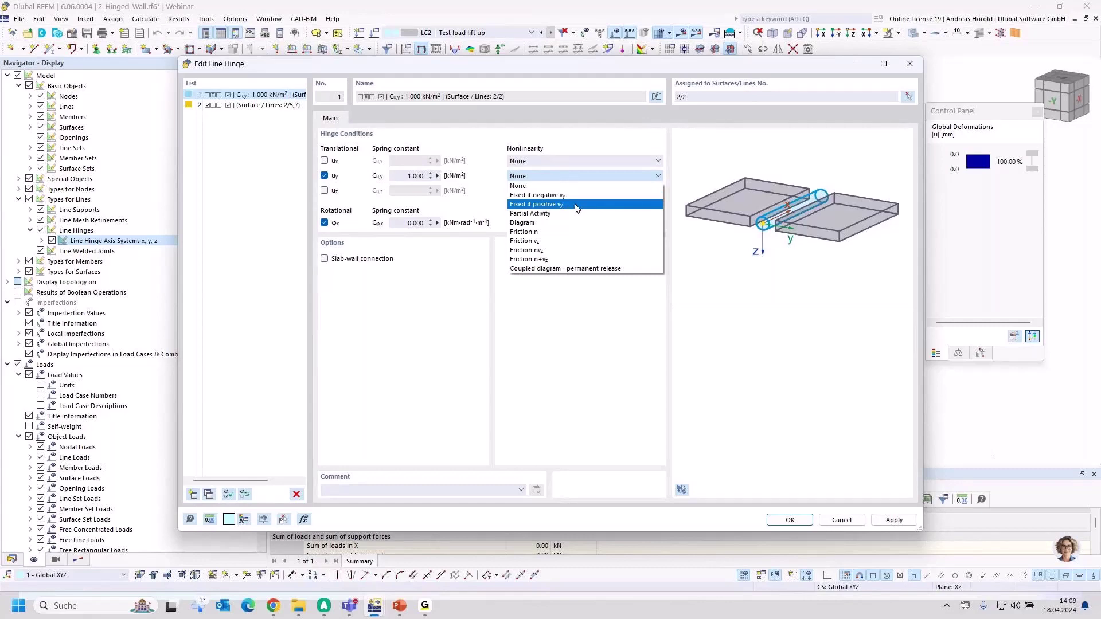
{"action": "left_click", "coordinate": [577, 205]}
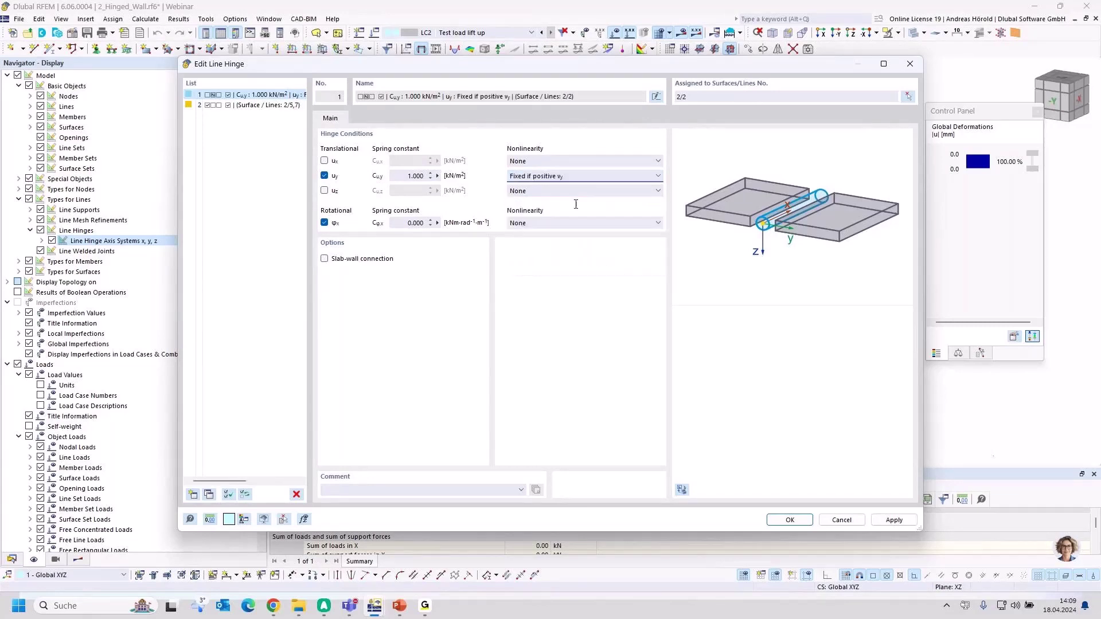
{"action": "left_click", "coordinate": [789, 520]}
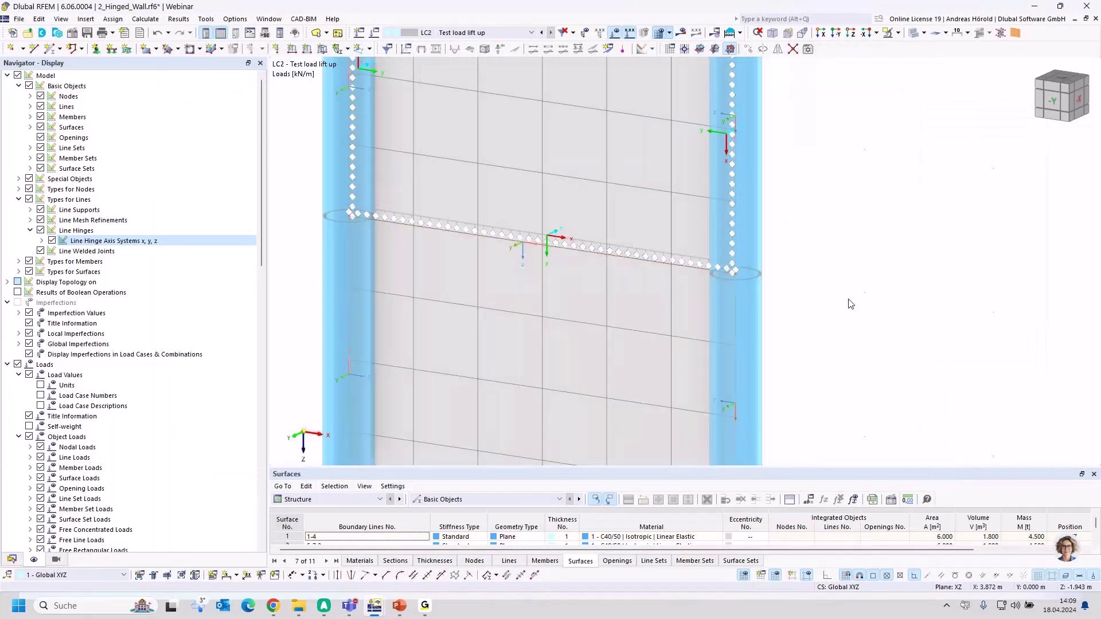
Calculate and display the global deformations for LC2 - Test load lift up and inspect the horizontal joint
{"action": "scroll", "coordinate": [782, 154], "scroll_direction": "down", "scroll_amount": 3}
{"action": "middle_click_drag", "start_coordinate": [782, 155], "coordinate": [754, 259]}
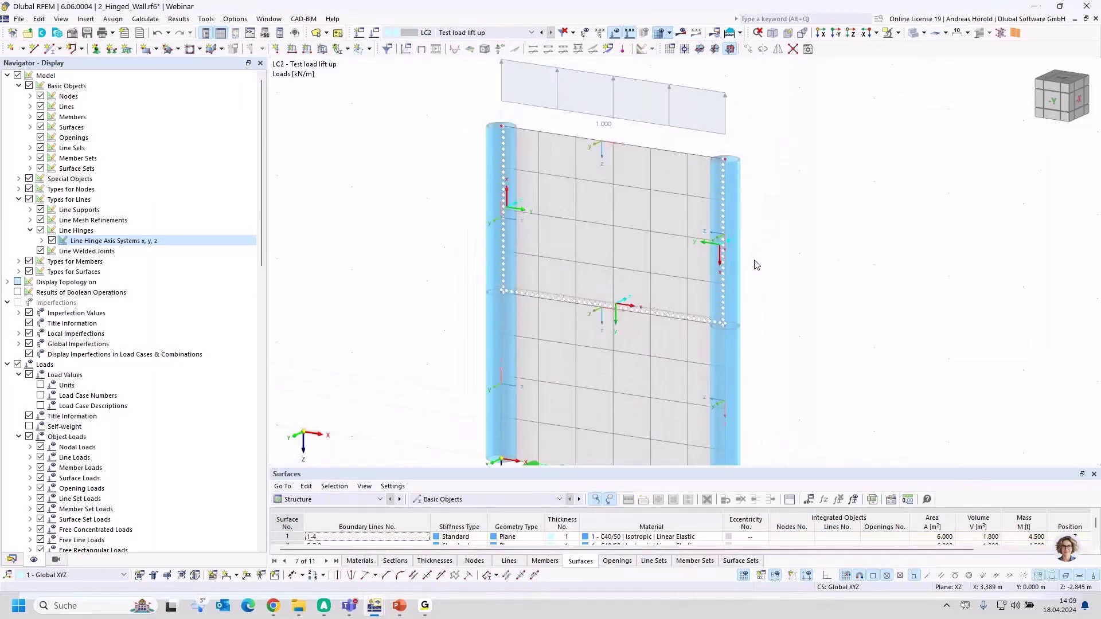
{"action": "left_click", "coordinate": [681, 32]}
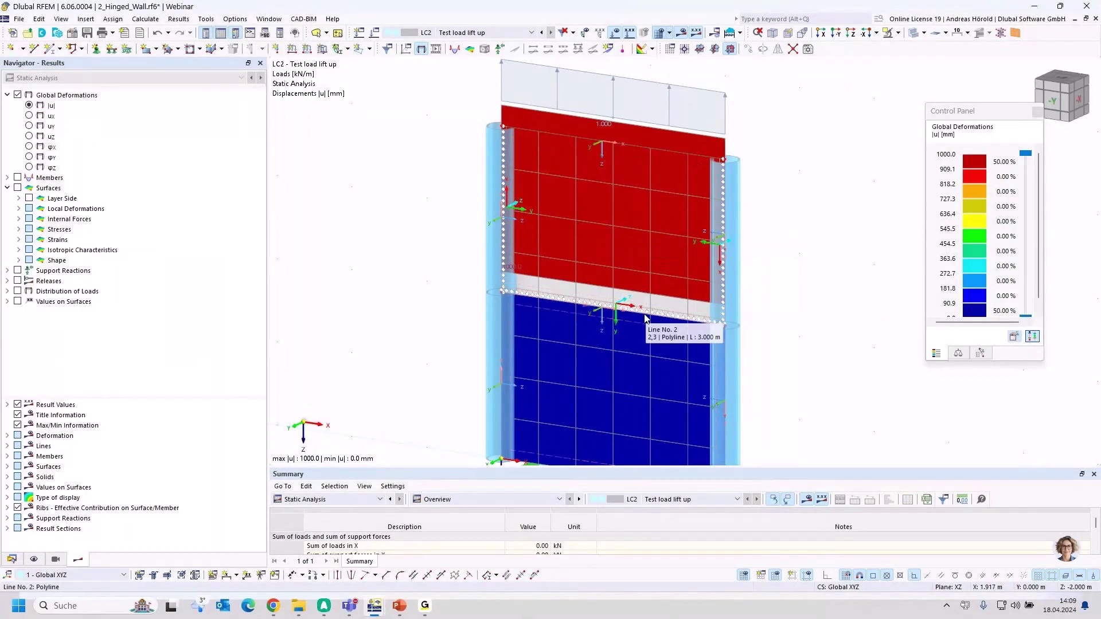
{"action": "scroll", "coordinate": [644, 318], "scroll_direction": "up", "scroll_amount": 2}
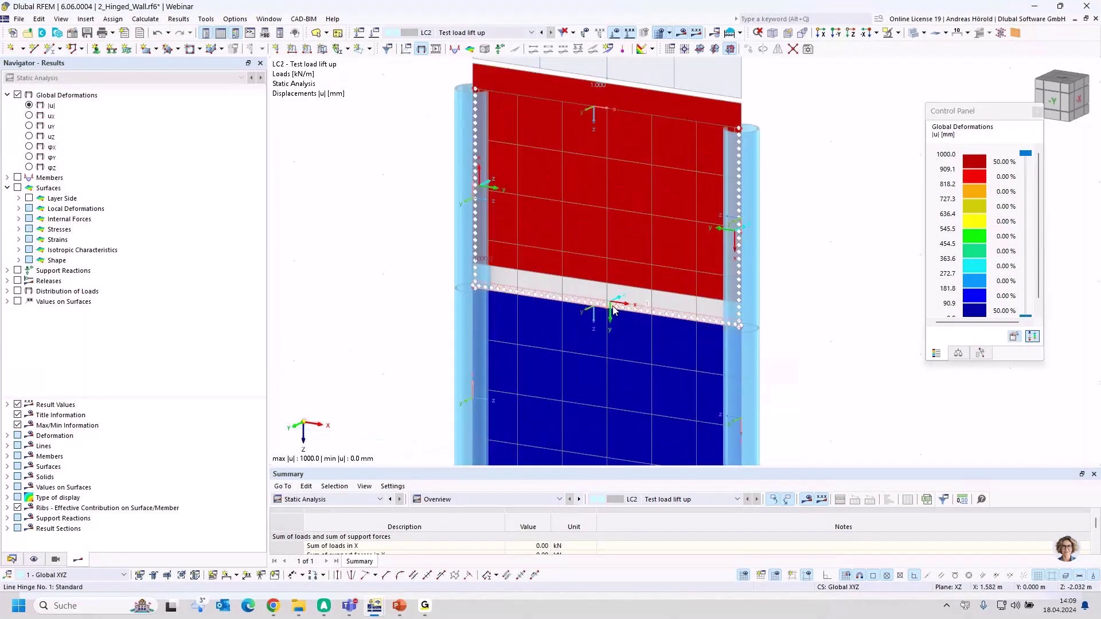
{"action": "mouse_move", "coordinate": [616, 308]}
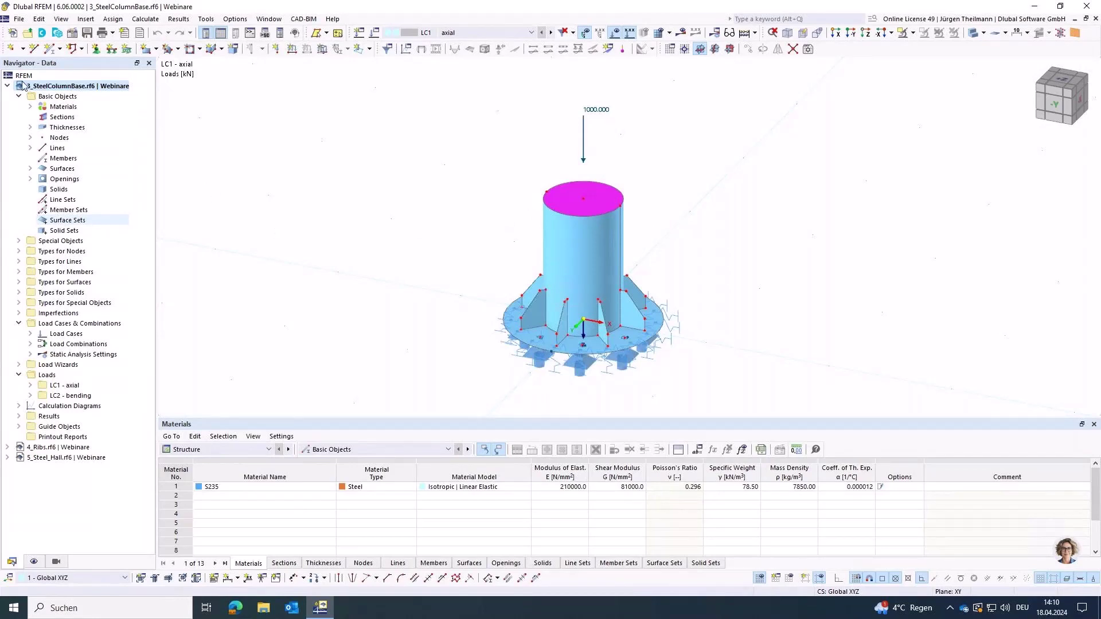
Open Dlubal Center, browse the Trusses and Frames blocks including the 3D frames, and close it
{"action": "left_click", "coordinate": [44, 34]}
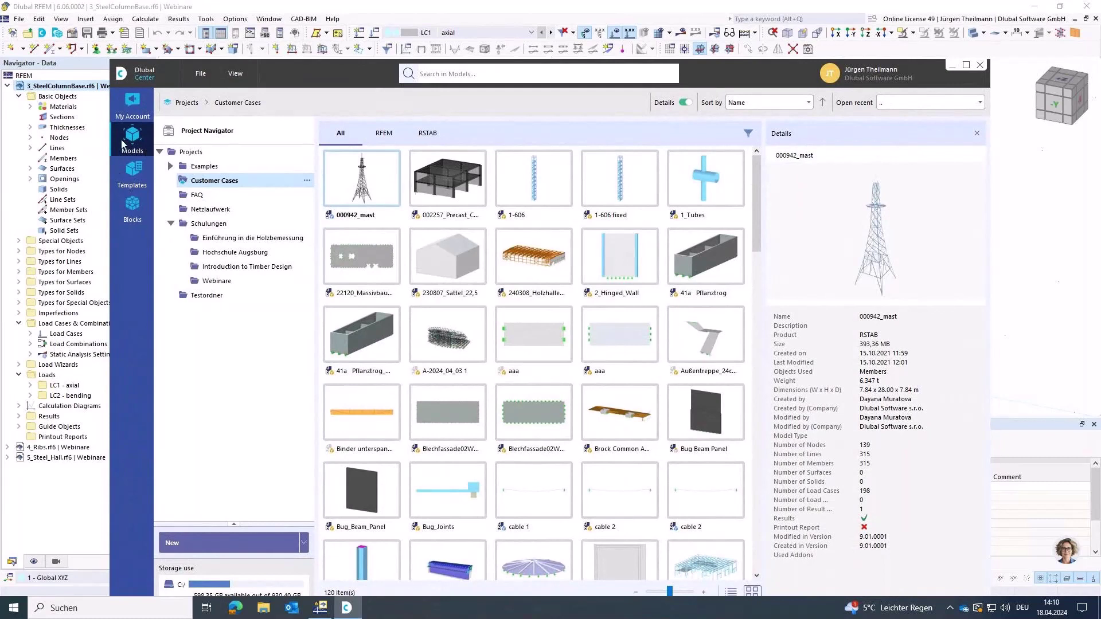
{"action": "left_click", "coordinate": [136, 210]}
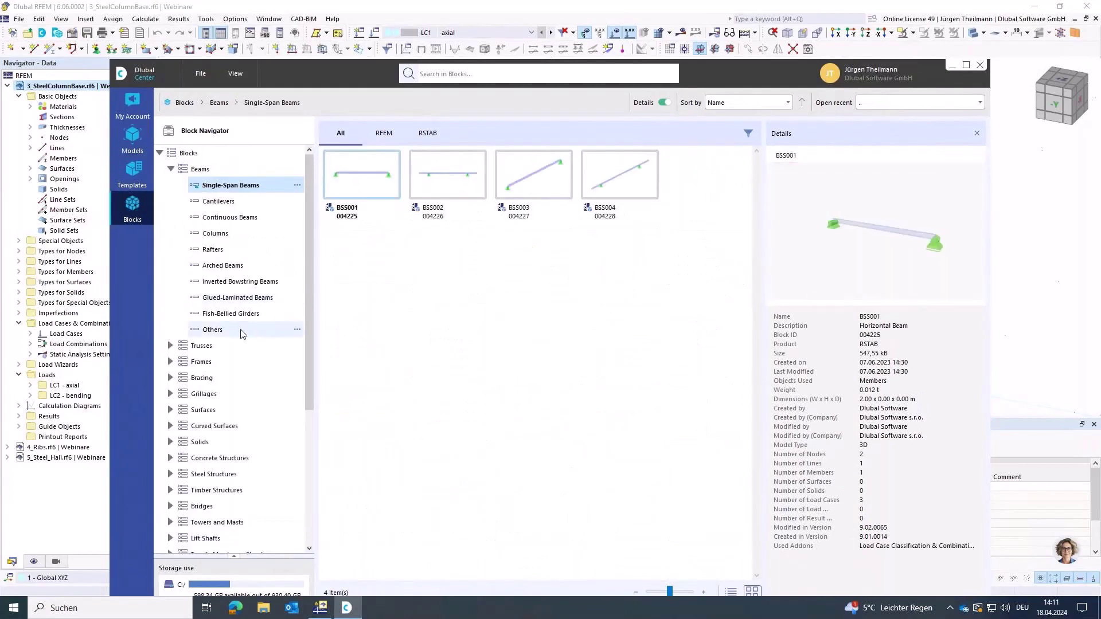
{"action": "left_click", "coordinate": [170, 346]}
{"action": "left_click", "coordinate": [170, 378]}
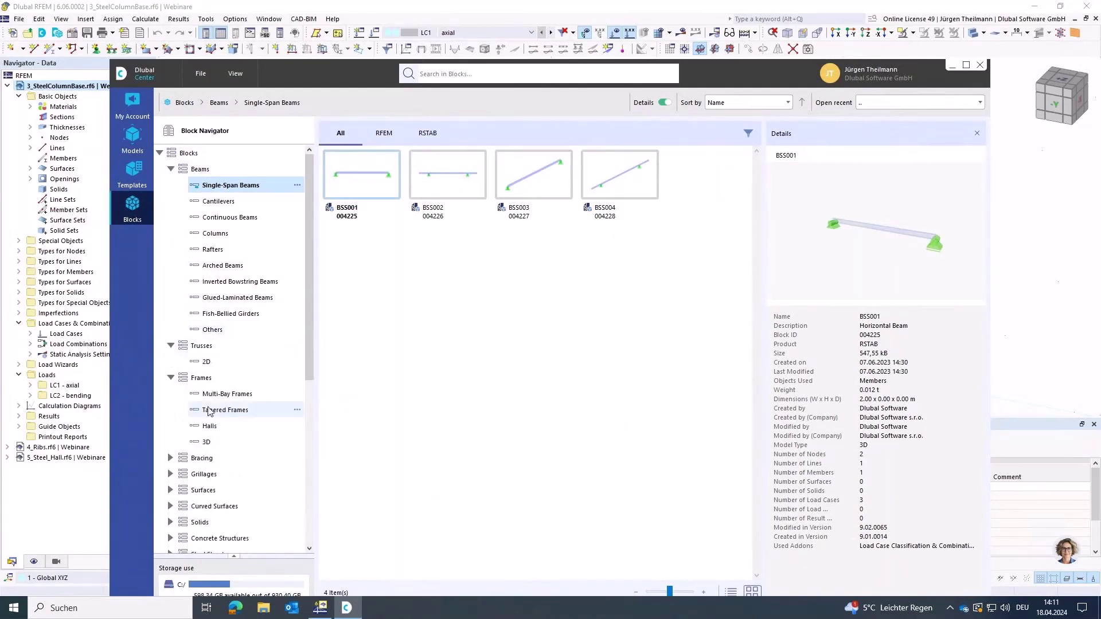
{"action": "left_click", "coordinate": [205, 443]}
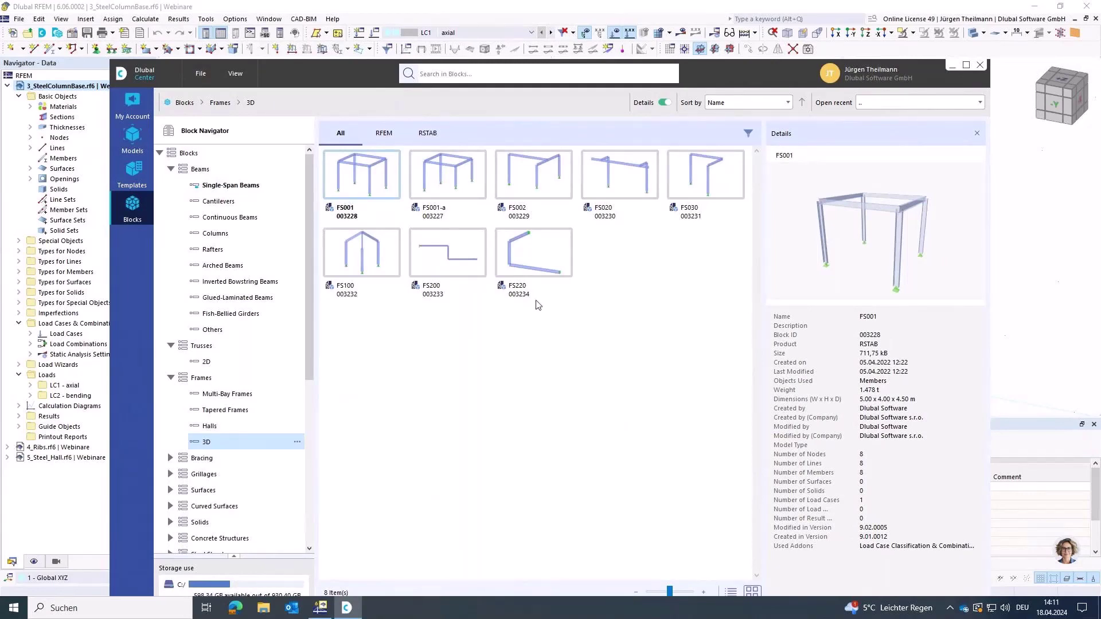
{"action": "left_click", "coordinate": [982, 65]}
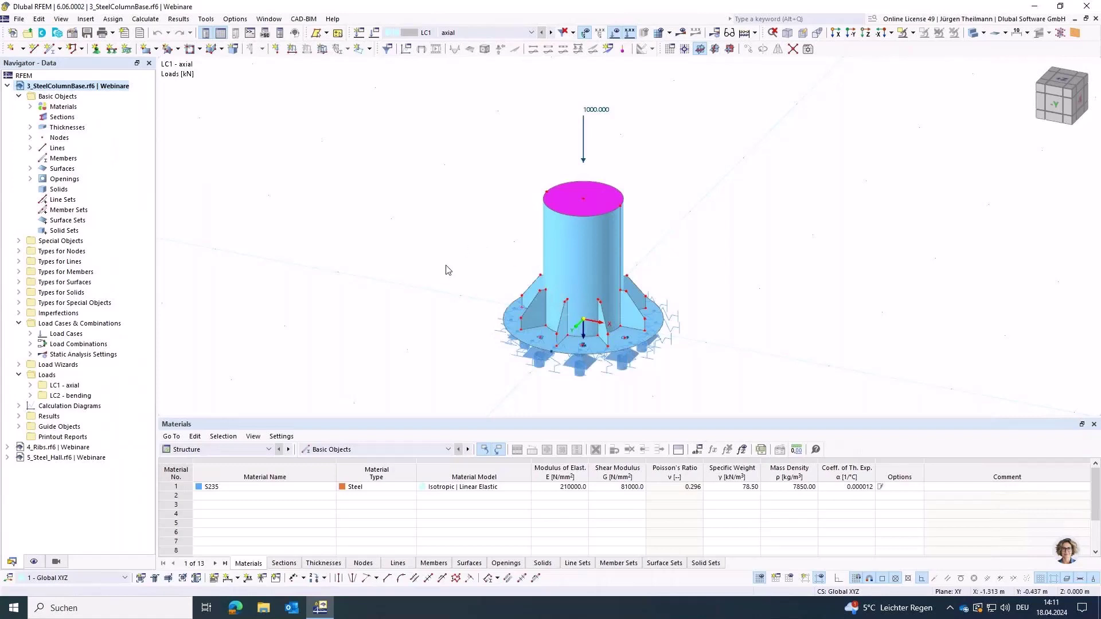
Begin saving the 3_SteelColumnBase model as a block and name the block My_Foot
{"action": "middle_click_drag", "start_coordinate": [445, 266], "coordinate": [435, 243]}
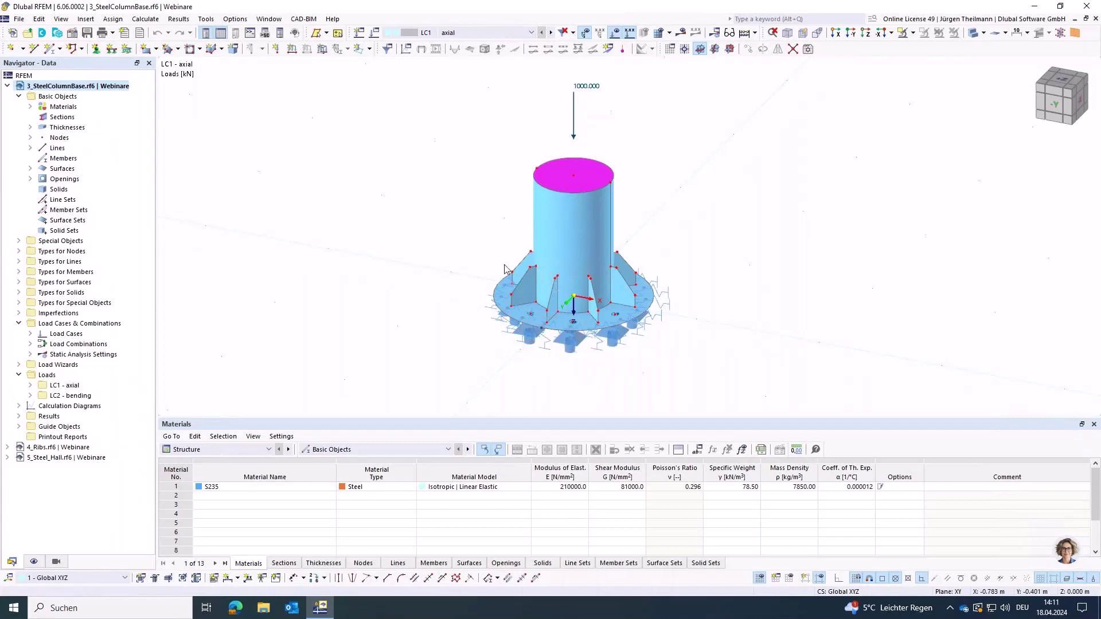
{"action": "middle_click_drag", "start_coordinate": [651, 341], "coordinate": [626, 321], "text": "ctrl"}
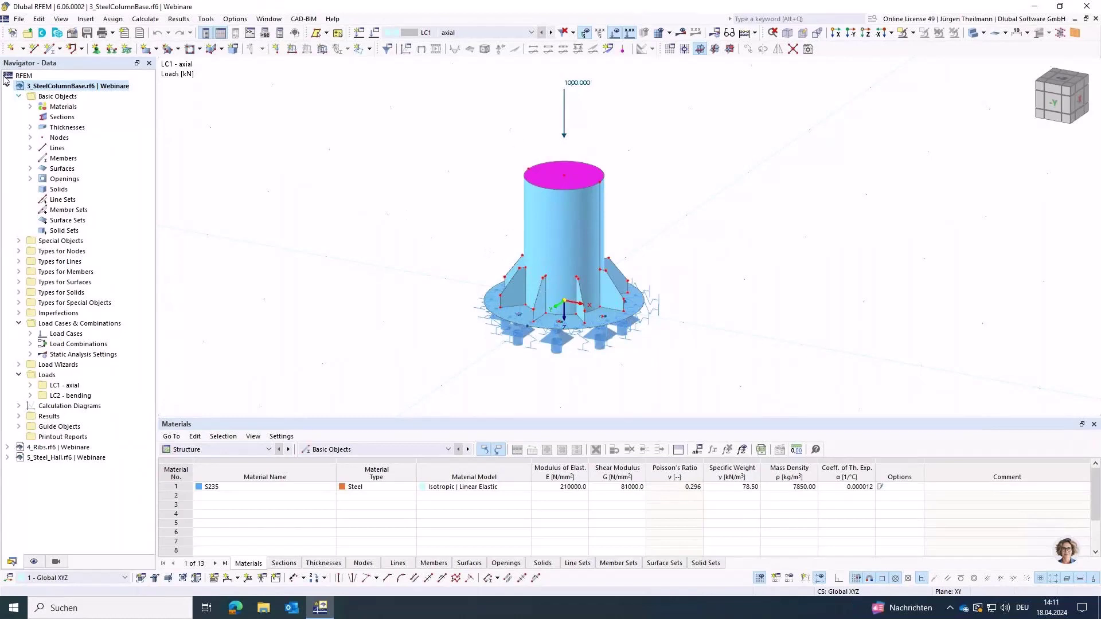
{"action": "left_click", "coordinate": [19, 19]}
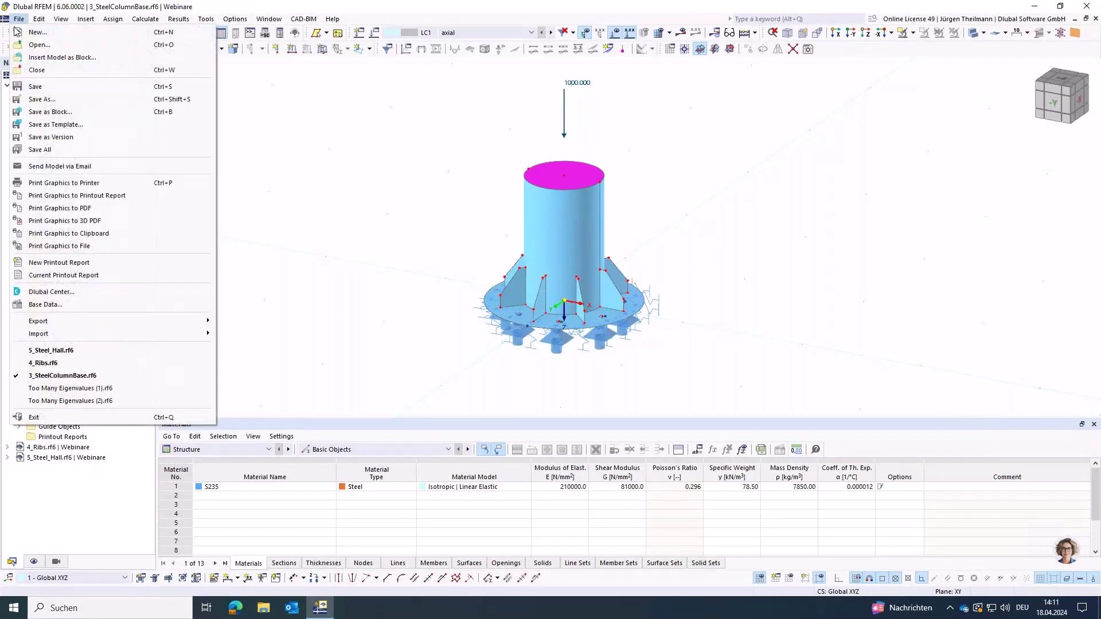
{"action": "left_click", "coordinate": [51, 112]}
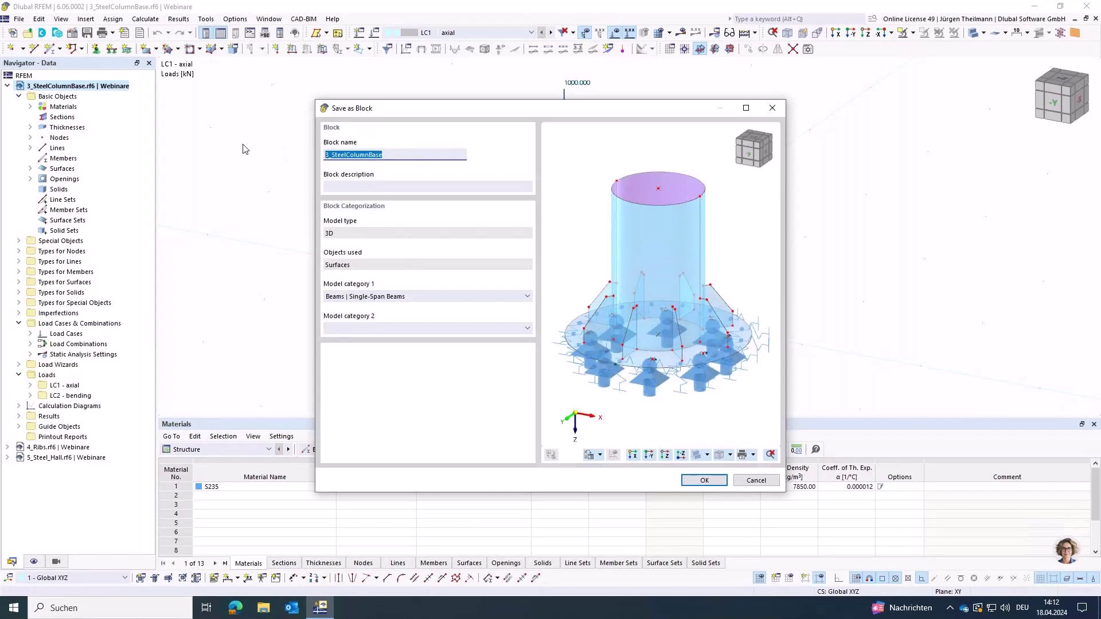
{"action": "type", "text": "My_Foot"}
Set the block's Model category 1 to Steel Structures | Columns and save the block
{"action": "left_click", "coordinate": [527, 297]}
{"action": "left_click", "coordinate": [527, 296]}
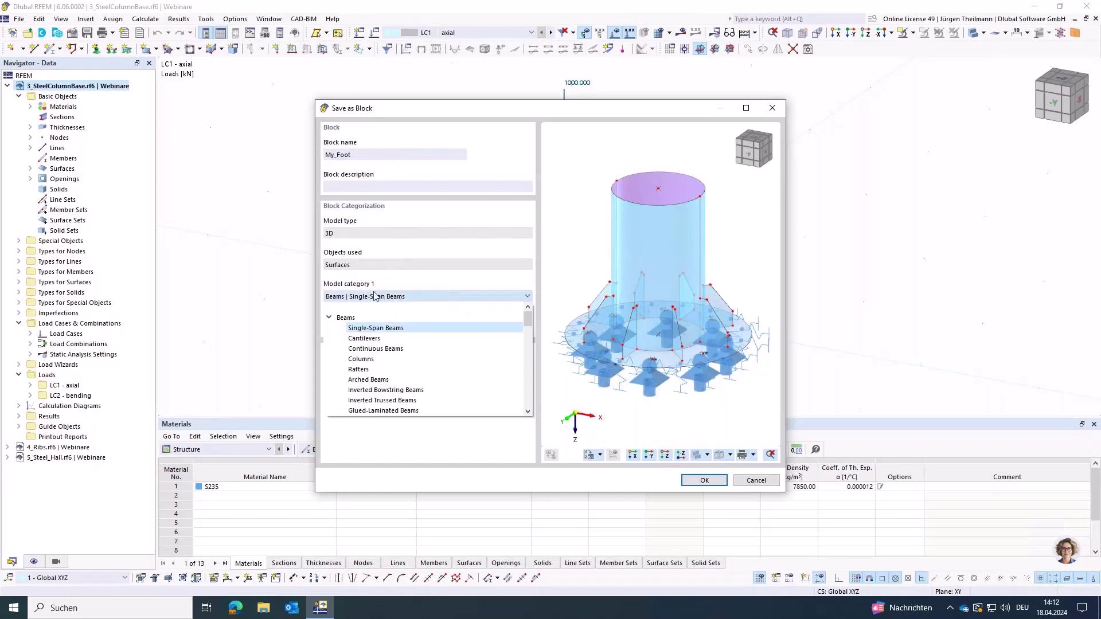
{"action": "left_click", "coordinate": [331, 317]}
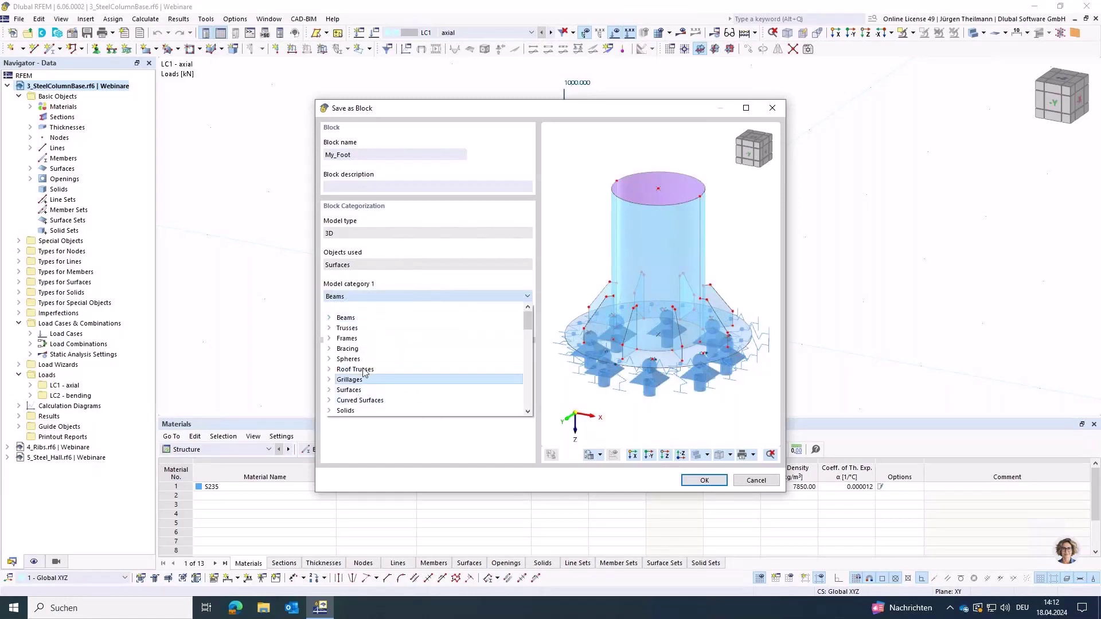
{"action": "scroll", "coordinate": [479, 376], "scroll_direction": "down", "scroll_amount": 1}
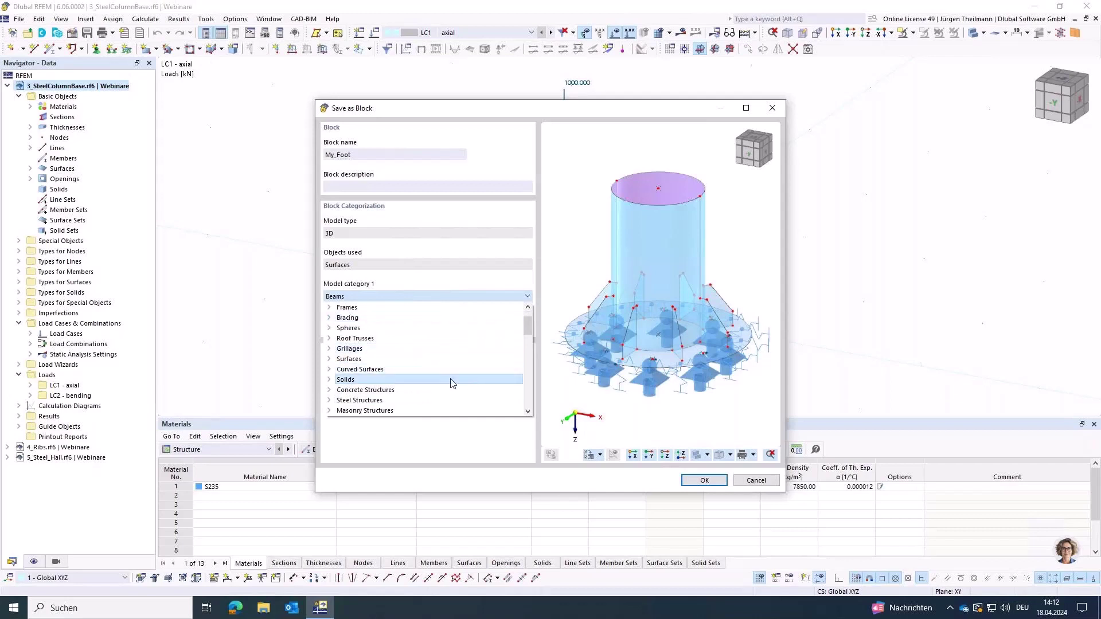
{"action": "scroll", "coordinate": [386, 380], "scroll_direction": "down", "scroll_amount": 1}
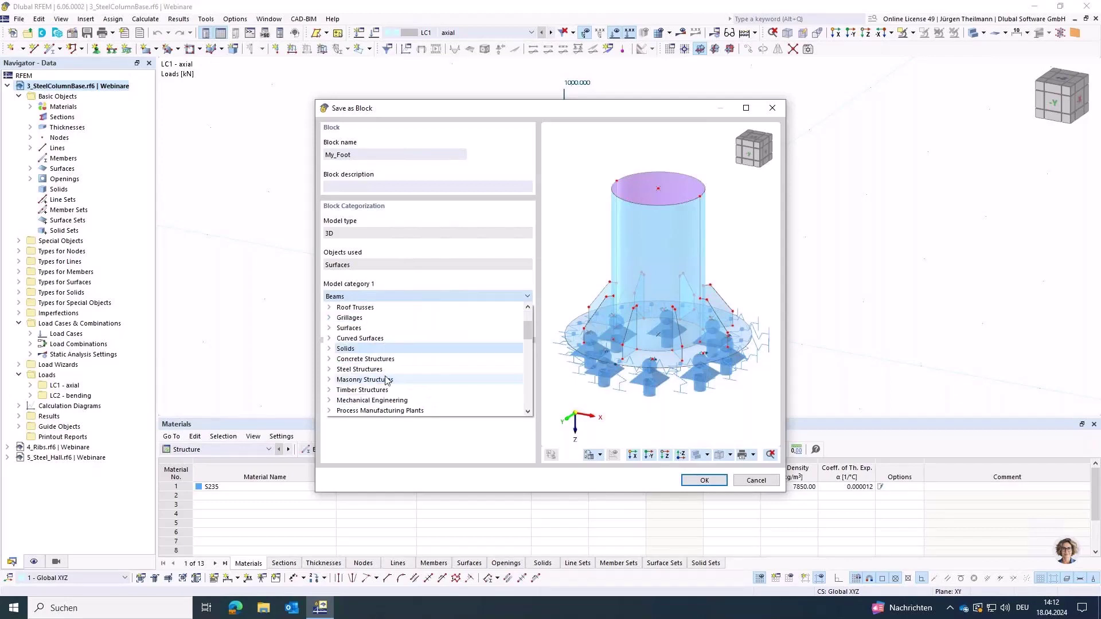
{"action": "left_click", "coordinate": [330, 369]}
{"action": "scroll", "coordinate": [344, 373], "scroll_direction": "down", "scroll_amount": 1}
{"action": "left_click", "coordinate": [370, 381]}
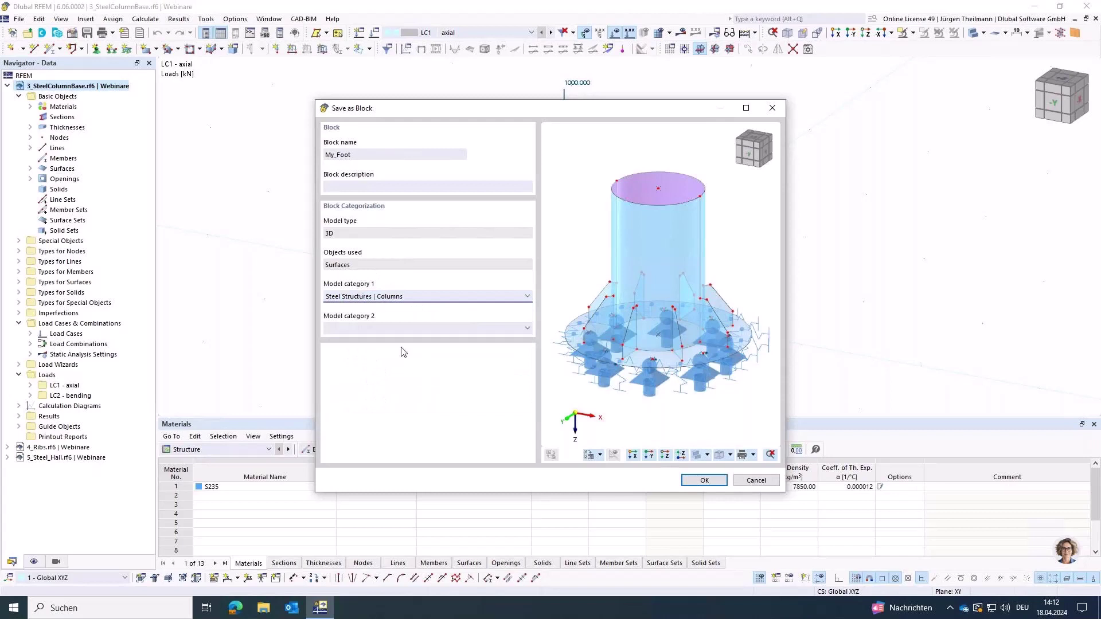
{"action": "left_click", "coordinate": [700, 486]}
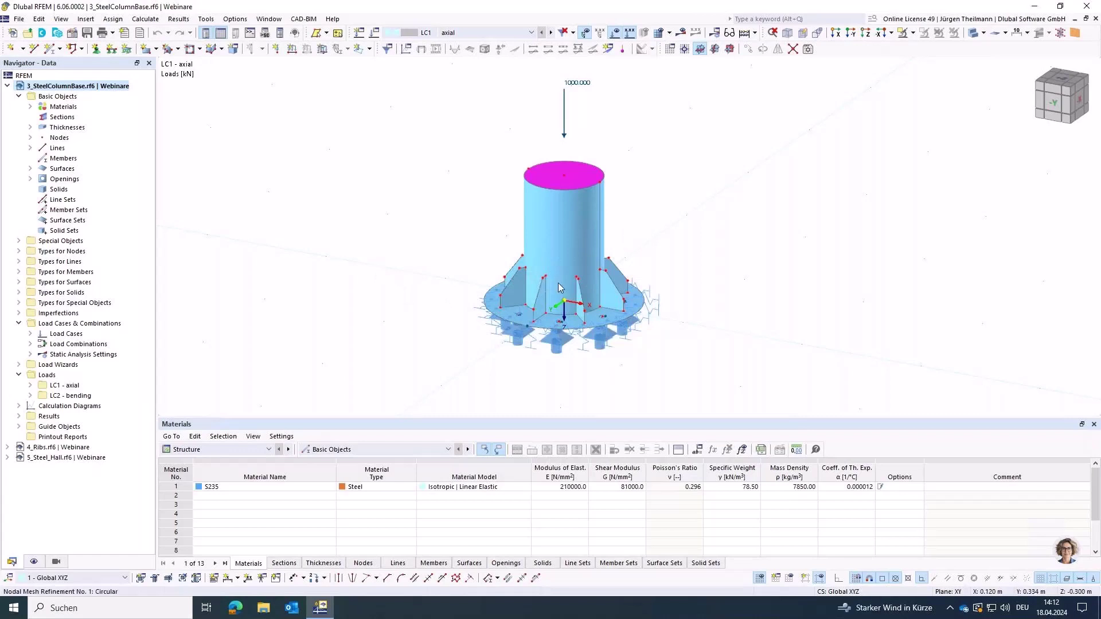
Find the My_Foot block under Steel Structures | Columns in the Block Manager and load it for insertion
{"action": "middle_click_drag", "start_coordinate": [559, 286], "coordinate": [309, 258]}
{"action": "scroll", "coordinate": [309, 258], "scroll_direction": "down", "scroll_amount": 2}
{"action": "scroll", "coordinate": [309, 258], "scroll_direction": "down", "scroll_amount": 1}
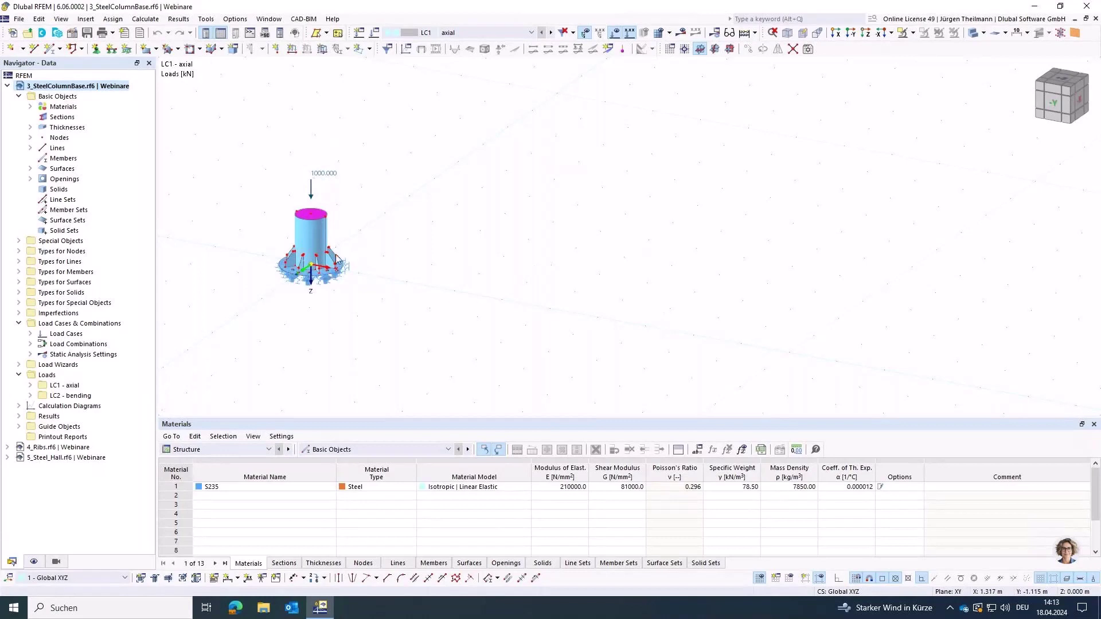
{"action": "left_click", "coordinate": [58, 35]}
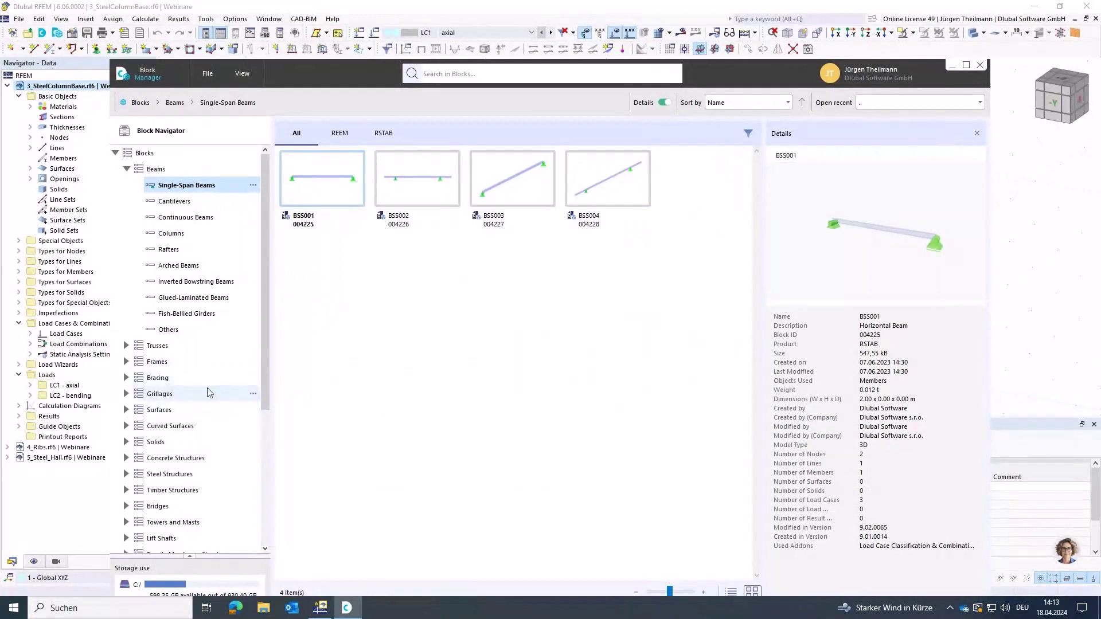
{"action": "left_click", "coordinate": [127, 475]}
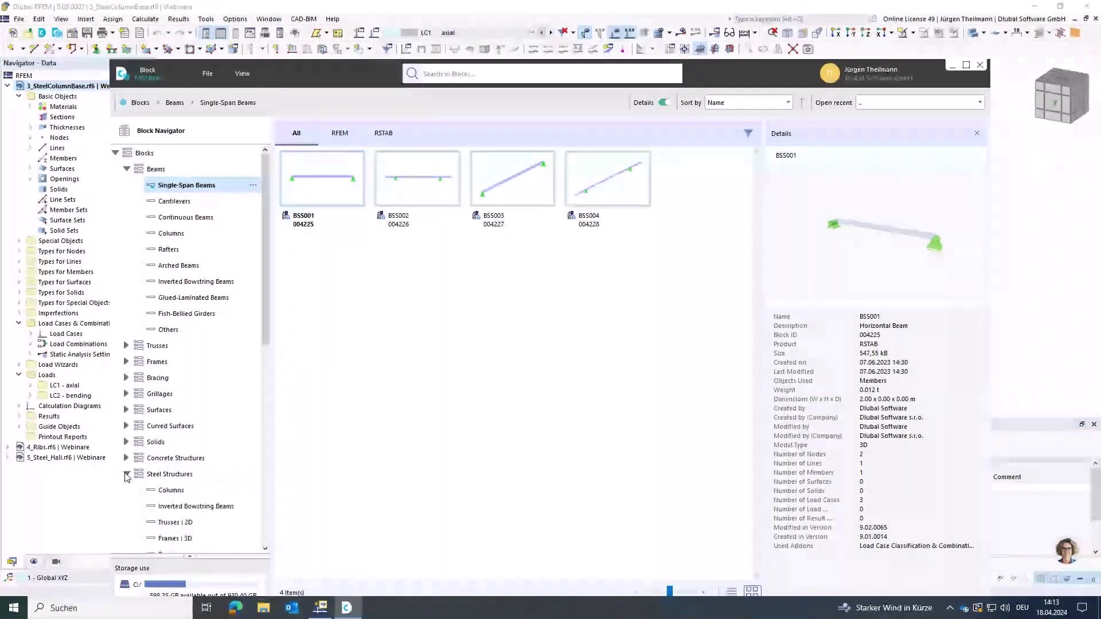
{"action": "left_click", "coordinate": [163, 493]}
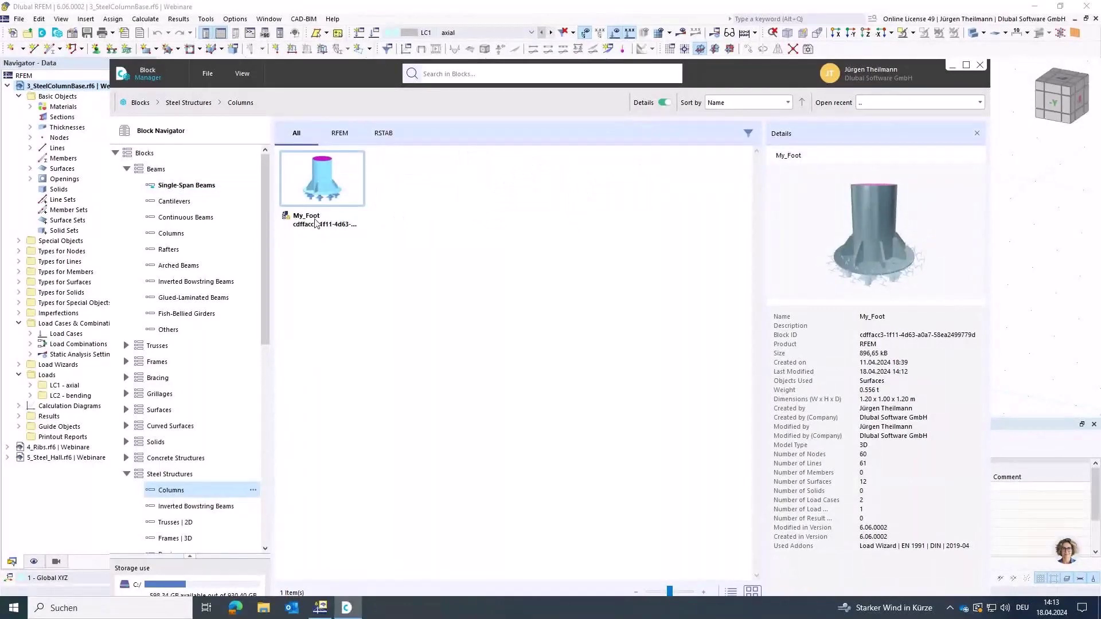
{"action": "double_click", "coordinate": [328, 177]}
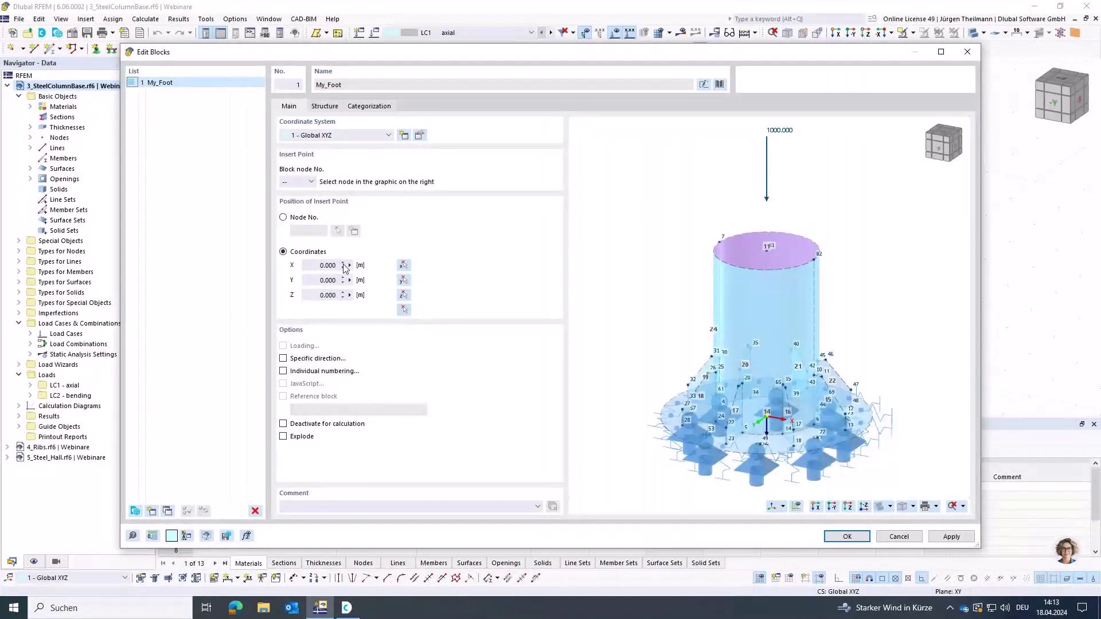
Place the My_Foot block with its insert point at X 0.000, Y -10.000, Z 0.000 m and inspect the inserted copy
{"action": "left_click", "coordinate": [404, 310]}
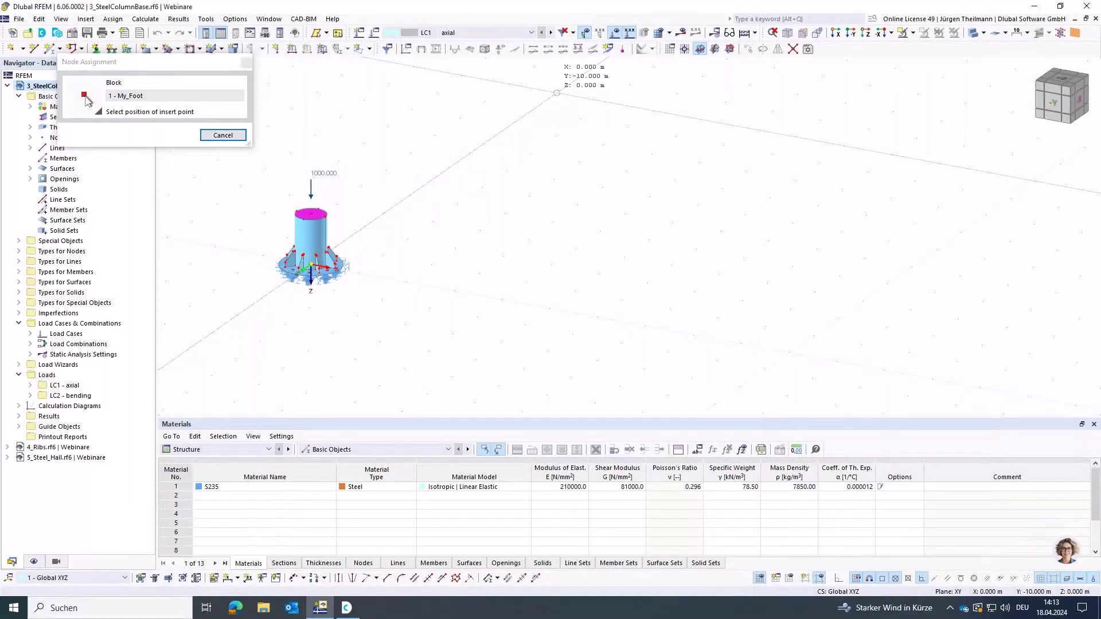
{"action": "left_click", "coordinate": [557, 93]}
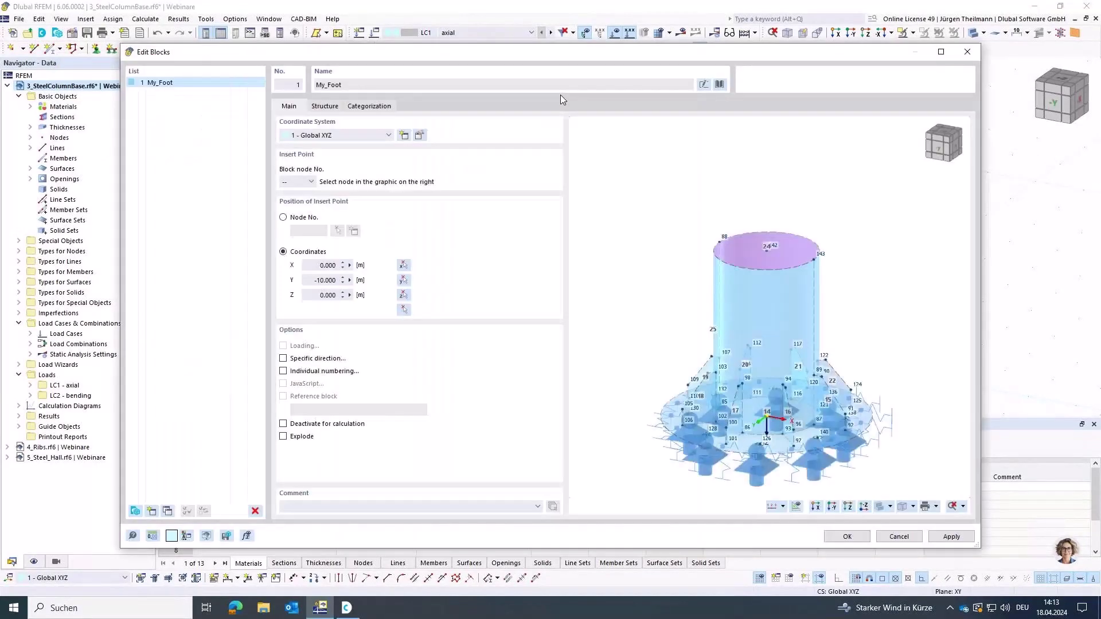
{"action": "left_click", "coordinate": [848, 537]}
{"action": "middle_click_drag", "start_coordinate": [604, 270], "coordinate": [548, 494]}
{"action": "scroll", "coordinate": [475, 285], "scroll_direction": "up", "scroll_amount": 4}
{"action": "middle_click_drag", "start_coordinate": [345, 343], "coordinate": [409, 261]}
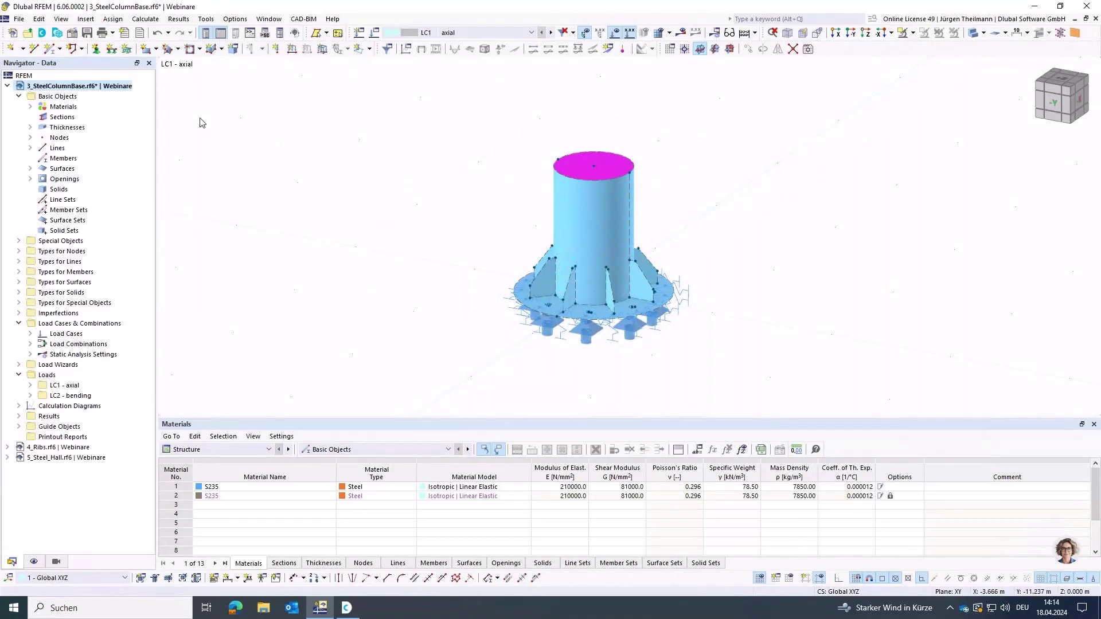
Switch to Dlubal Center and find the My_Foot block in the block library under Steel Structures | Columns
{"action": "left_click", "coordinate": [43, 34]}
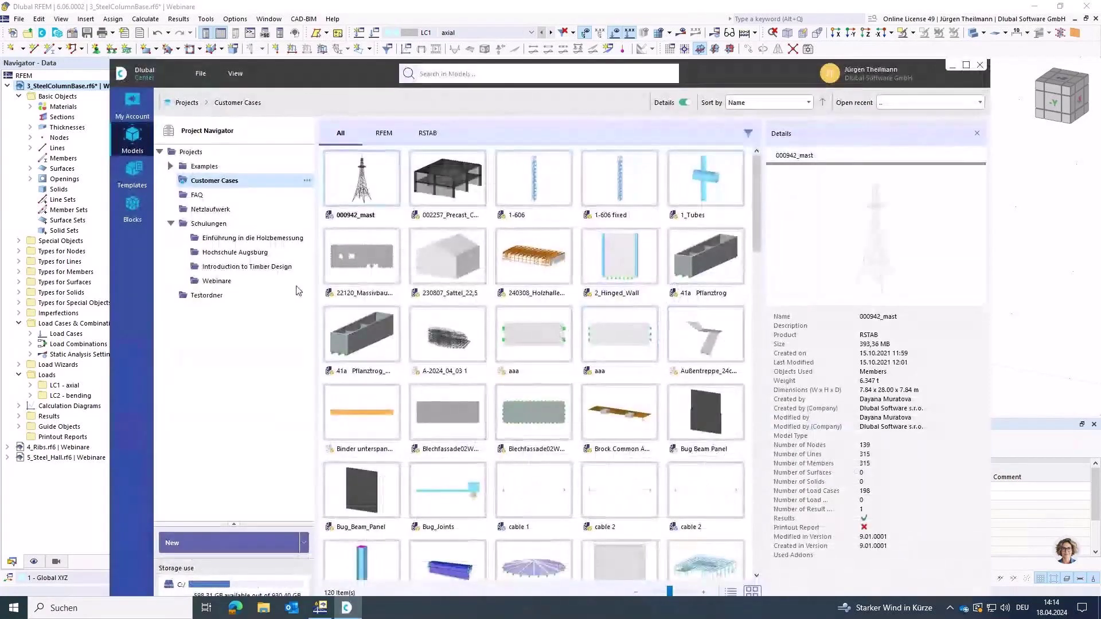
{"action": "left_click", "coordinate": [132, 205]}
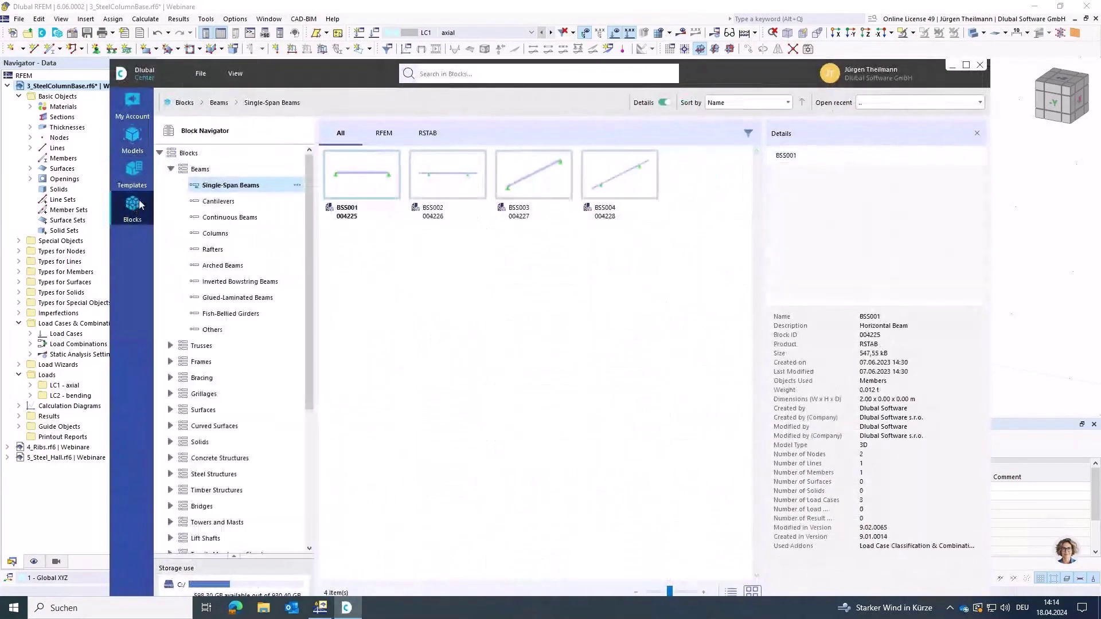
{"action": "left_click", "coordinate": [170, 474]}
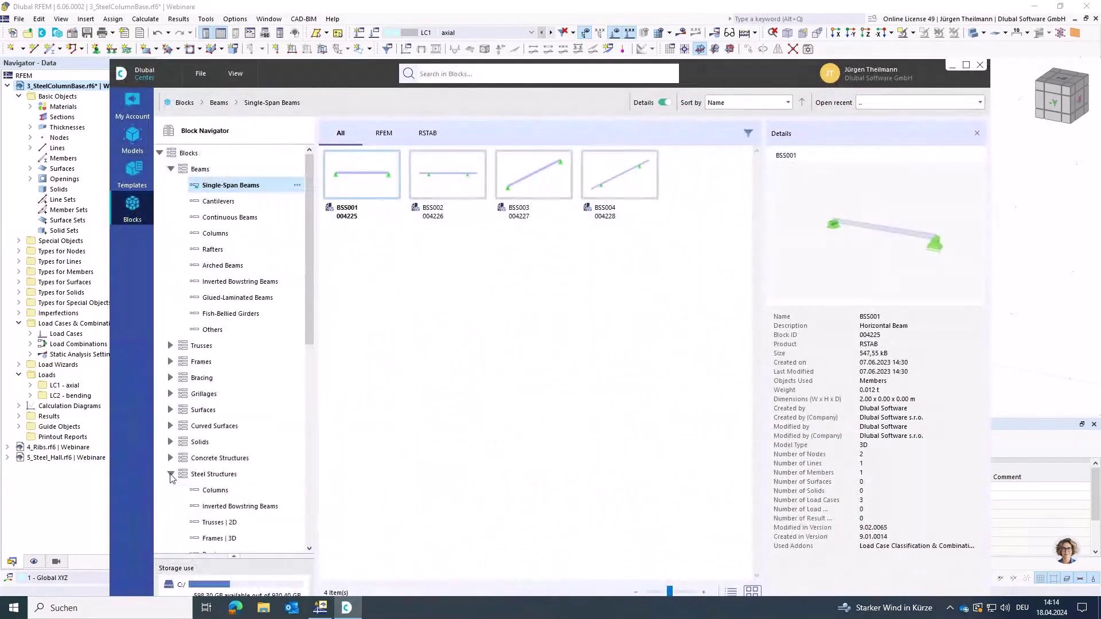
{"action": "left_click", "coordinate": [227, 491]}
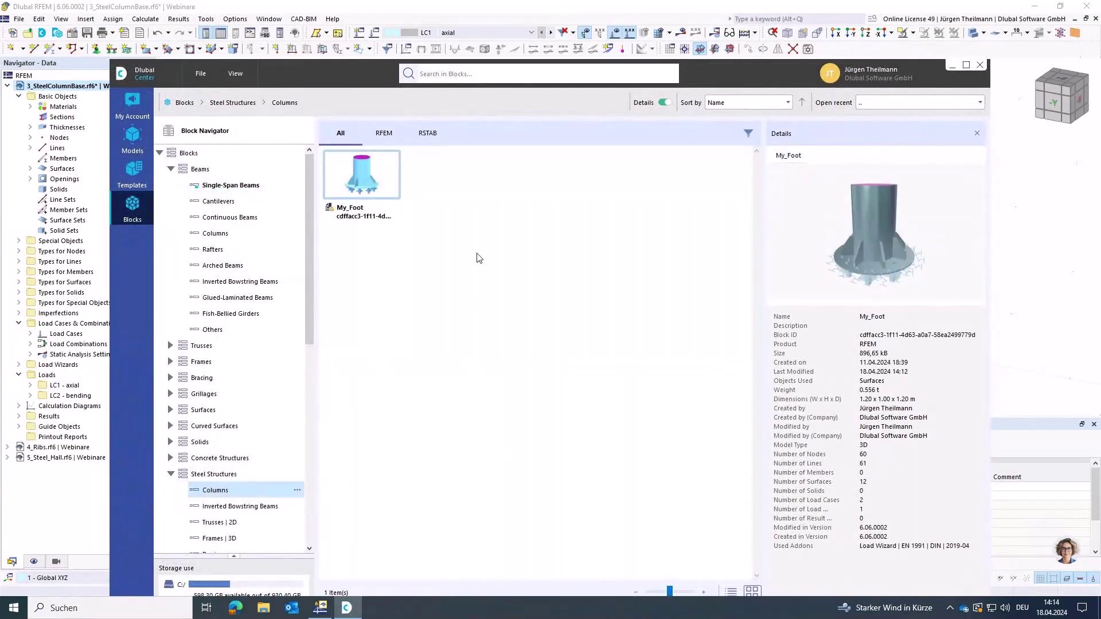
Show the My_Foot block's file location in File Explorer and move that window so the folder contents are readable
{"action": "right_click", "coordinate": [367, 168]}
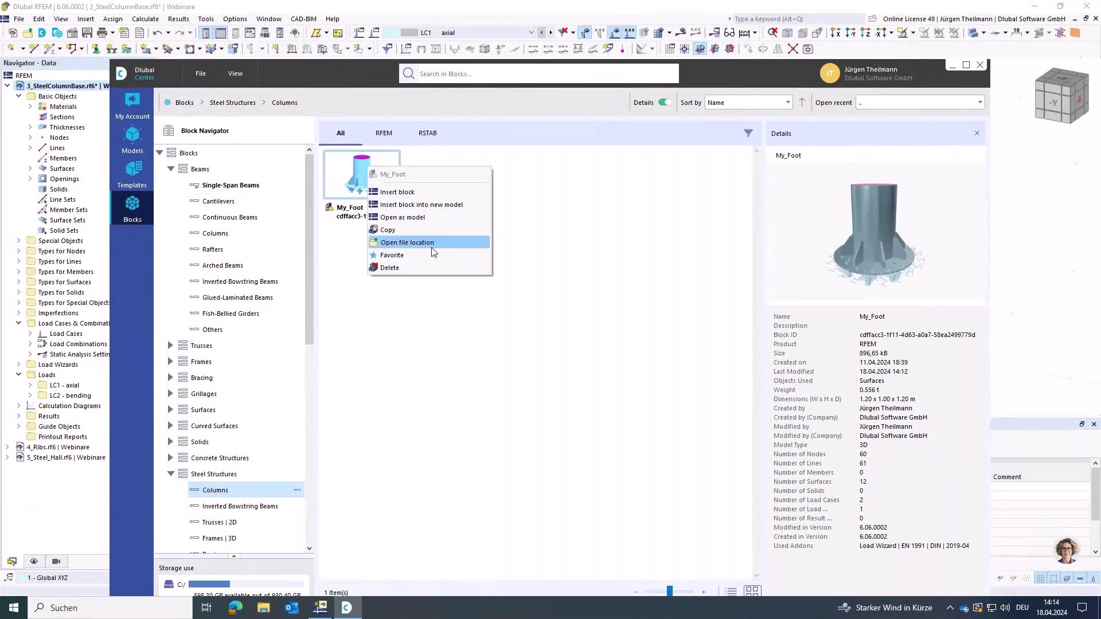
{"action": "left_click", "coordinate": [389, 247]}
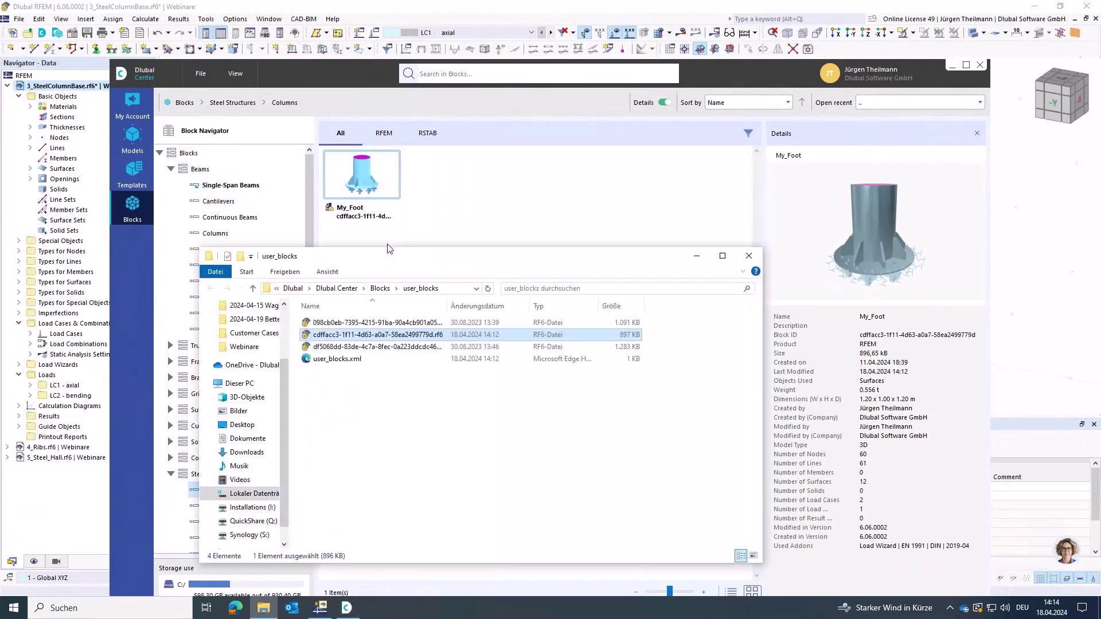
{"action": "left_click_drag", "start_coordinate": [424, 260], "coordinate": [435, 204]}
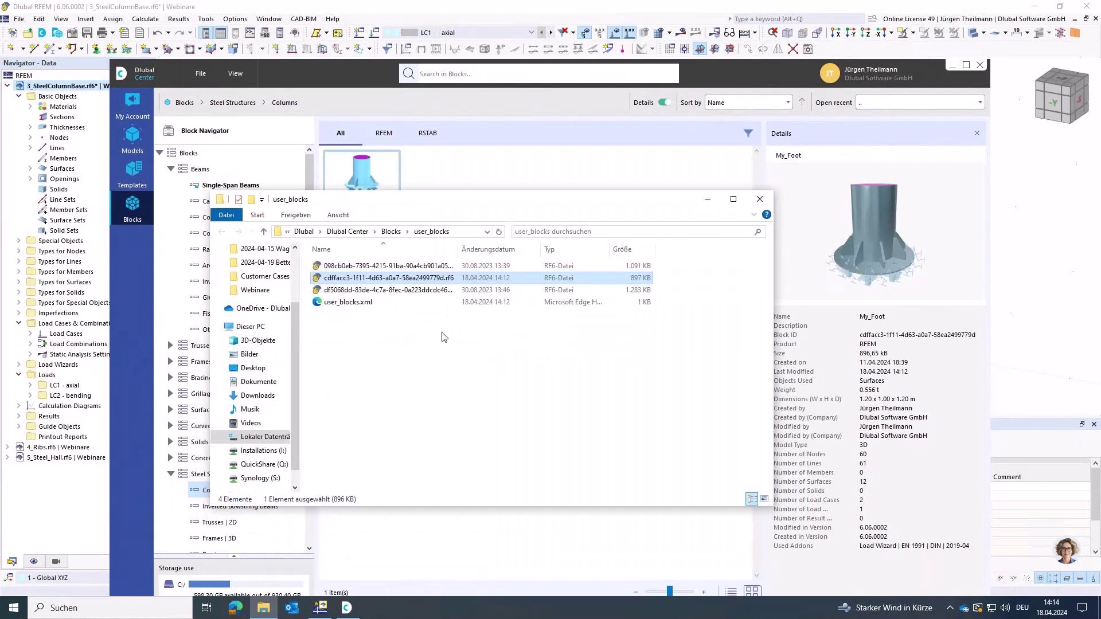
Go up from the user_blocks folder to the Dlubal folder in AppData\Local and show its full path
{"action": "left_click", "coordinate": [265, 232]}
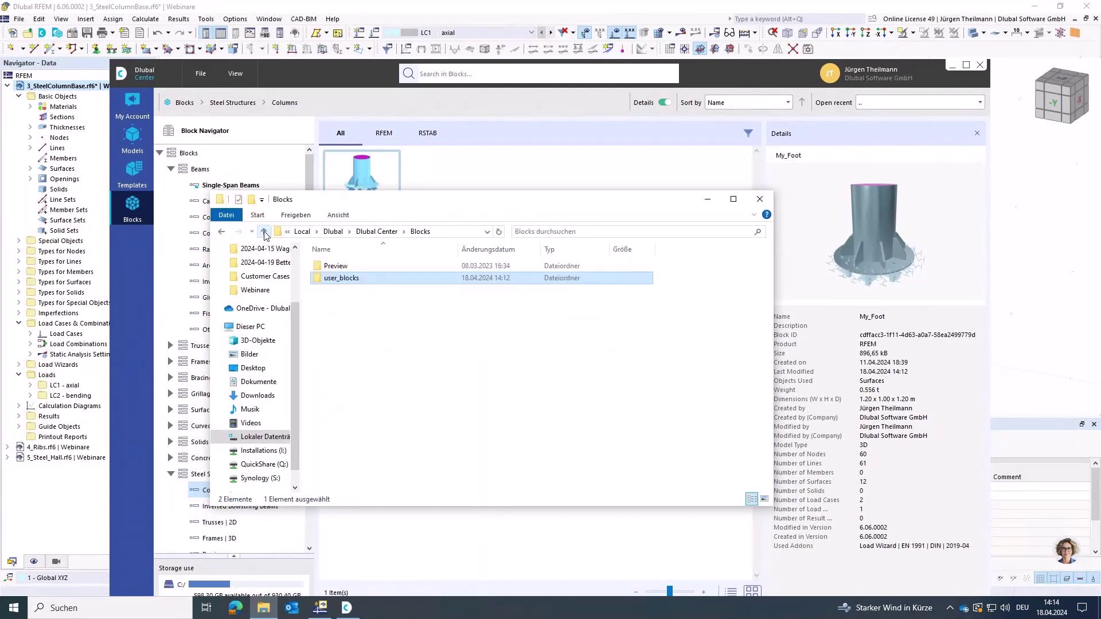
{"action": "left_click", "coordinate": [264, 232]}
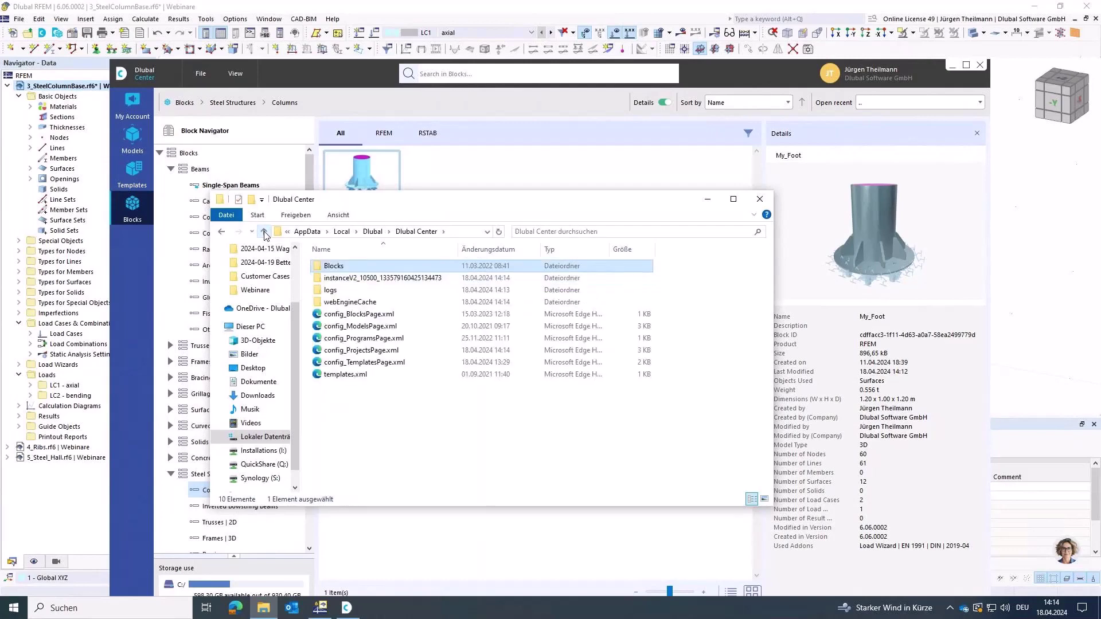
{"action": "left_click", "coordinate": [264, 231]}
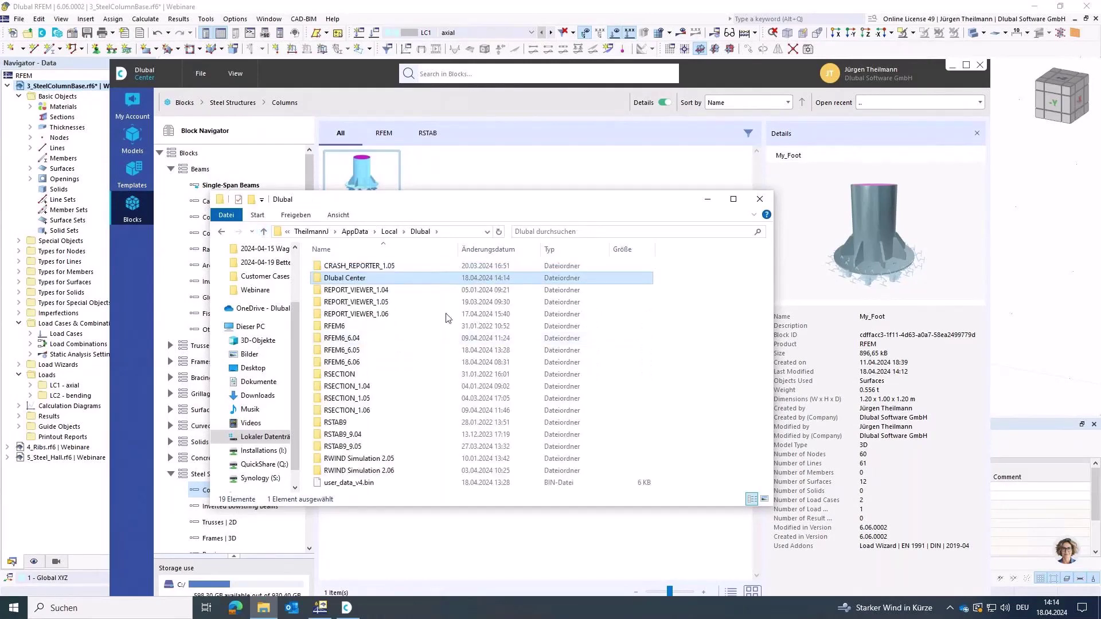
{"action": "left_click", "coordinate": [459, 231]}
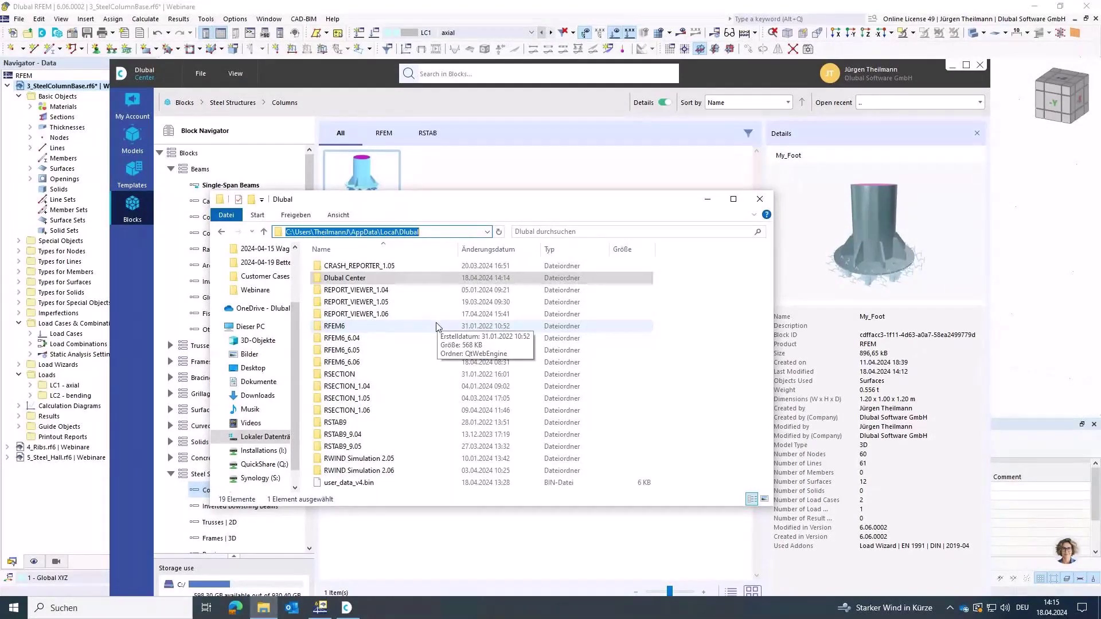
Return to the user_blocks folder through Dlubal Center and Blocks and open the user_blocks.xml file
{"action": "double_click", "coordinate": [318, 280]}
{"action": "double_click", "coordinate": [319, 266]}
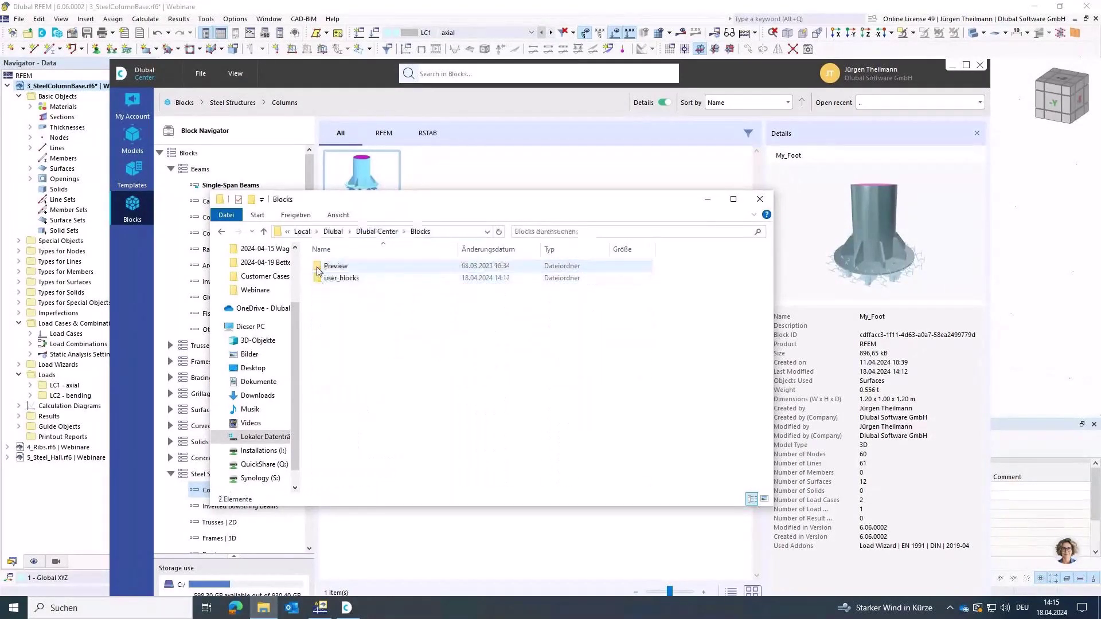
{"action": "double_click", "coordinate": [333, 278]}
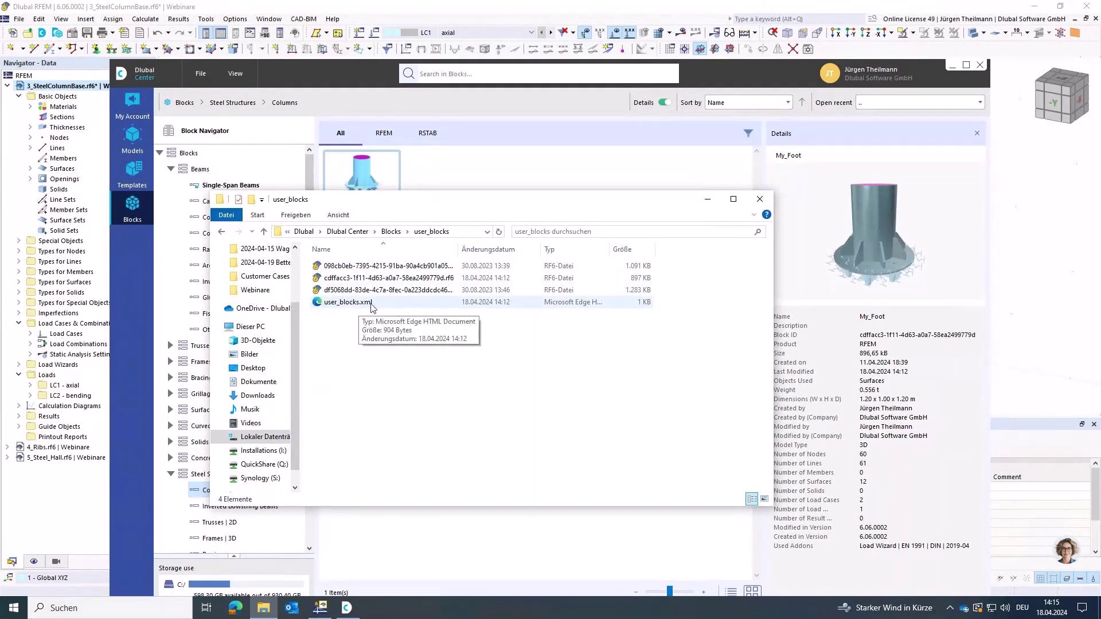
{"action": "double_click", "coordinate": [342, 302]}
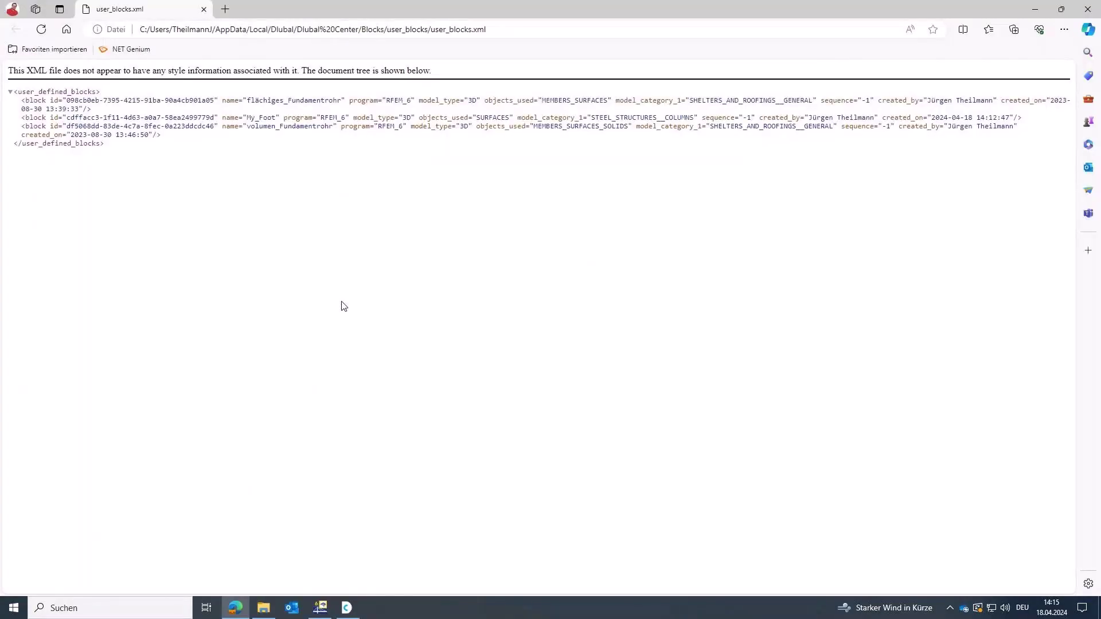
Search user_blocks.xml for My_foot, highlight that block's whole entry, and select its block id
{"action": "key", "text": "ctrl+f"}
{"action": "type", "text": "My"}
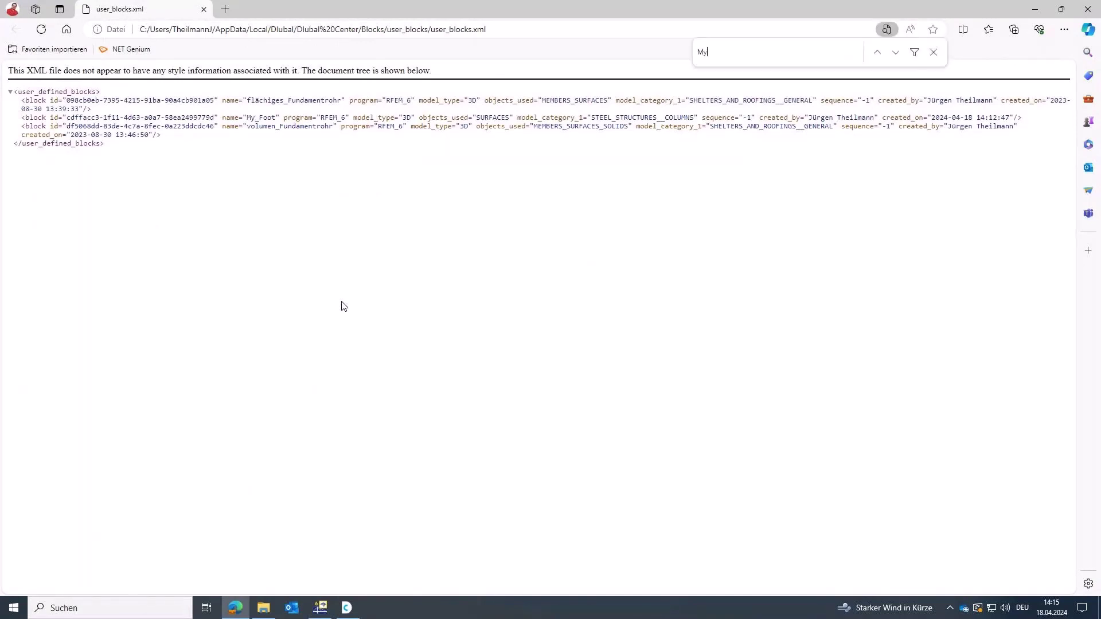
{"action": "type", "text": "_foot"}
{"action": "left_click_drag", "start_coordinate": [24, 119], "coordinate": [1014, 121]}
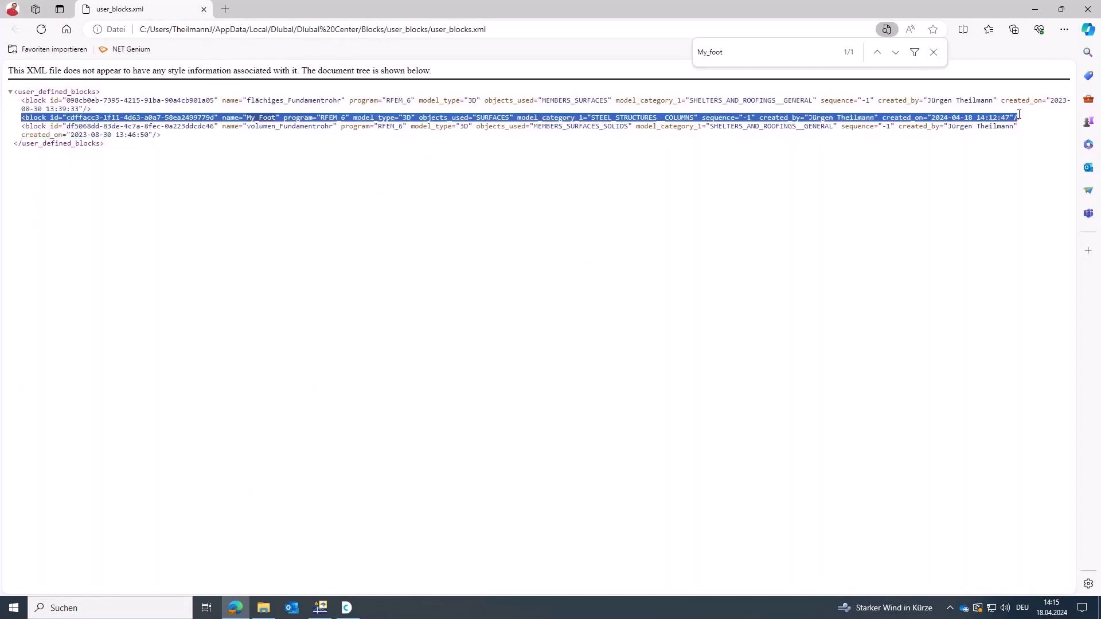
{"action": "left_click", "coordinate": [1020, 116]}
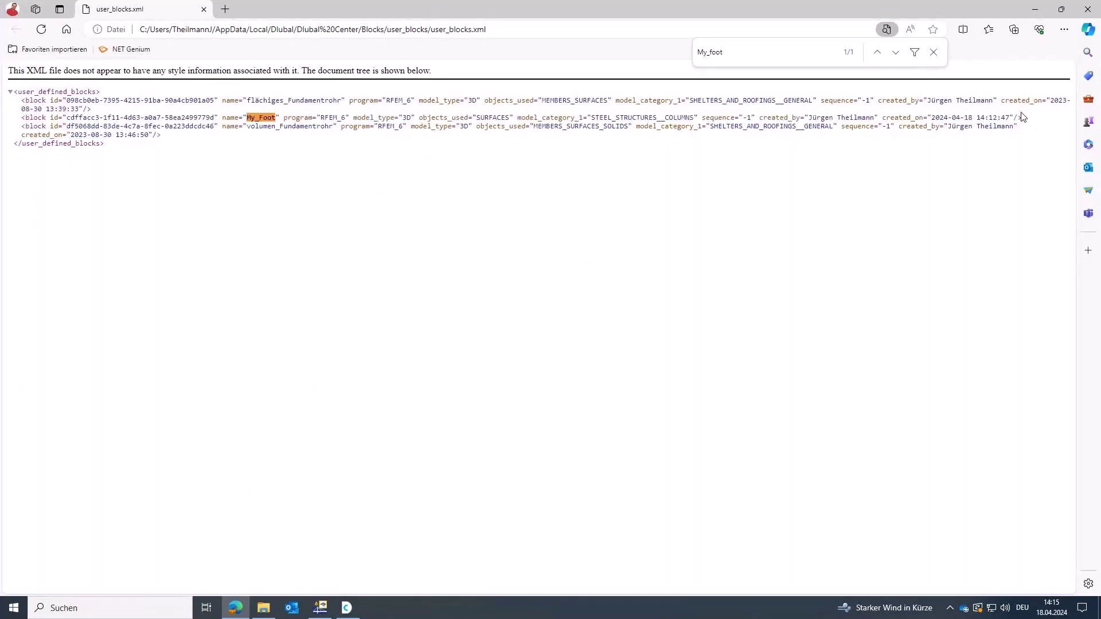
{"action": "triple_click", "coordinate": [1025, 118]}
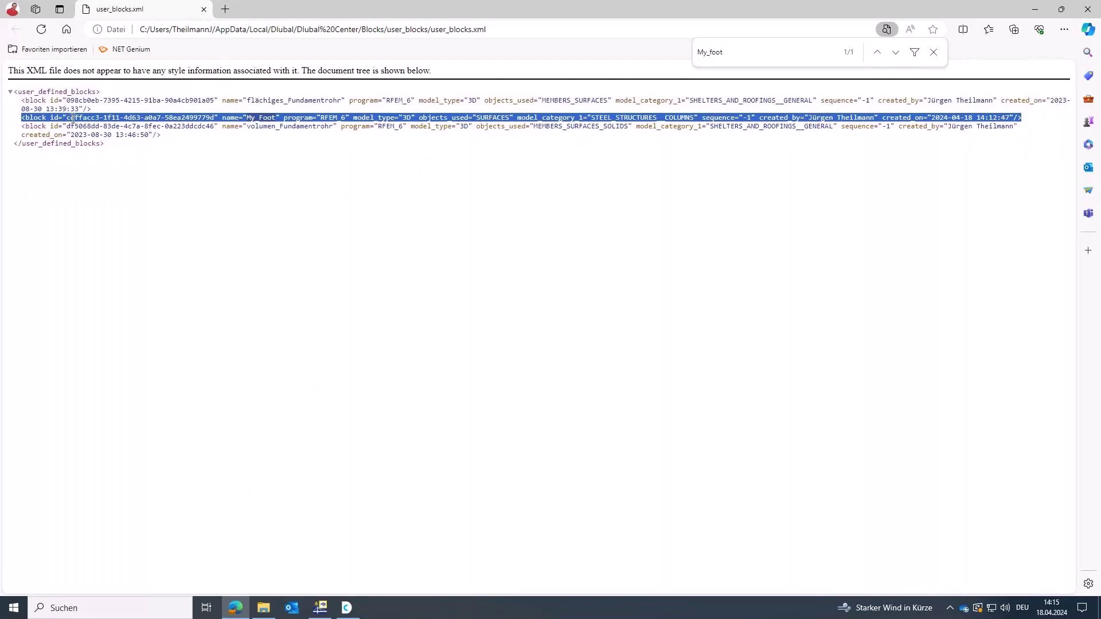
{"action": "left_click_drag", "start_coordinate": [66, 117], "coordinate": [217, 119]}
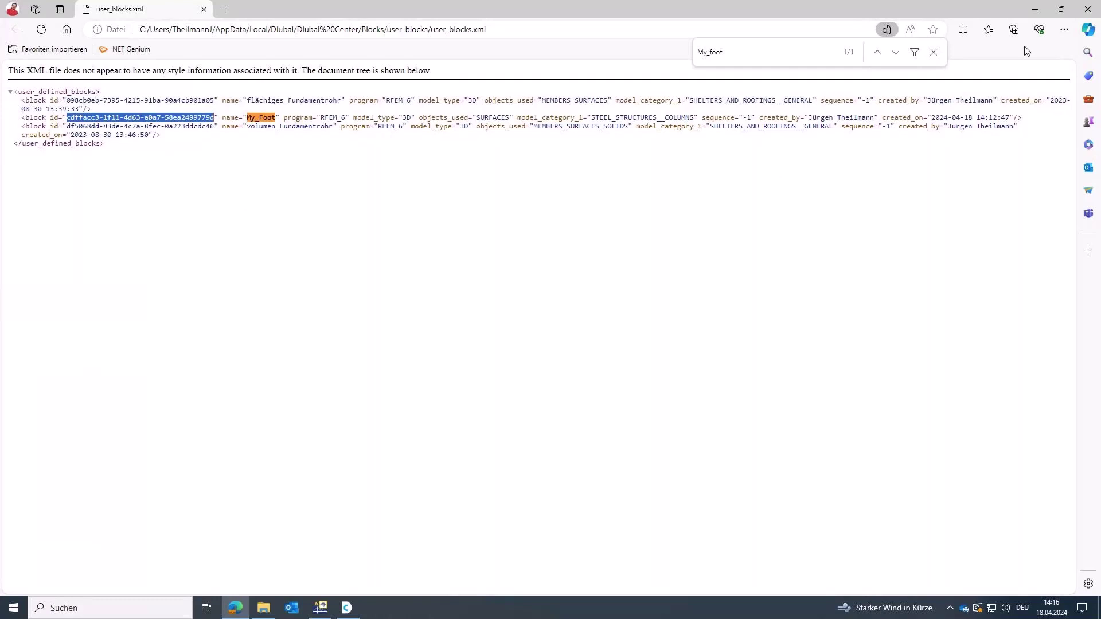
Return to the user_blocks folder and copy the RF6 file whose name matches the My_Foot block id
{"action": "left_click", "coordinate": [1036, 11]}
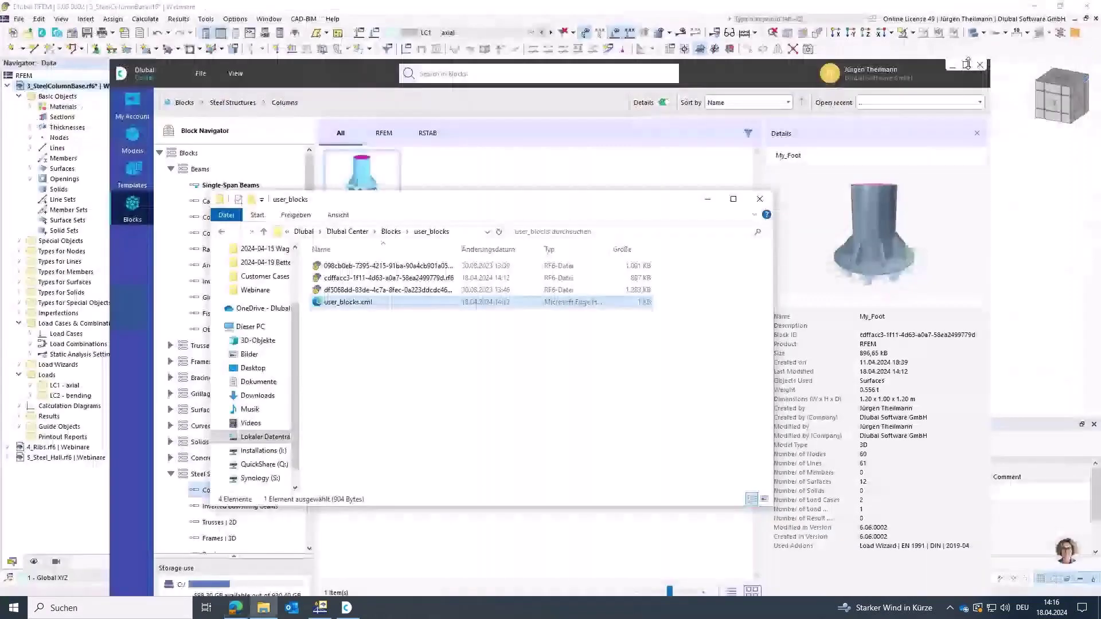
{"action": "left_click", "coordinate": [429, 305]}
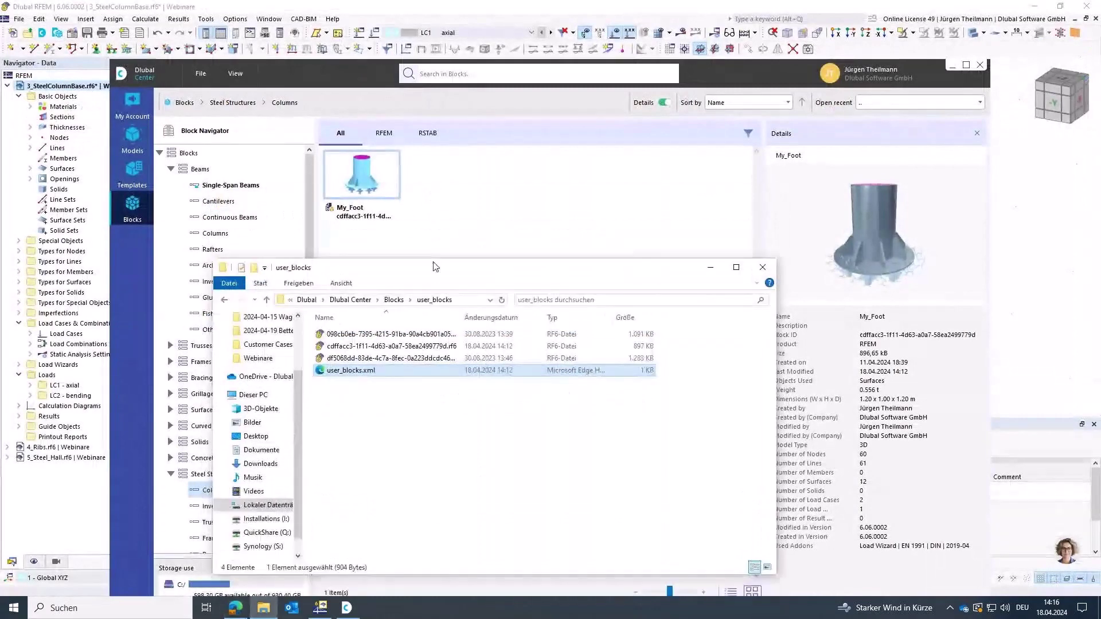
{"action": "left_click_drag", "start_coordinate": [429, 306], "coordinate": [438, 250]}
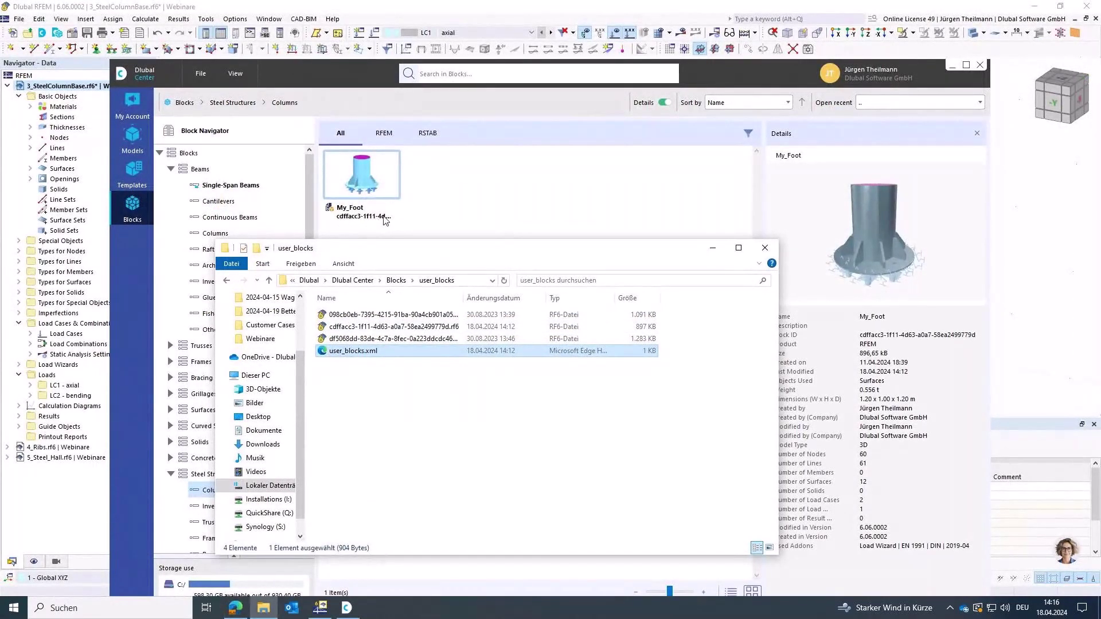
{"action": "left_click", "coordinate": [324, 328]}
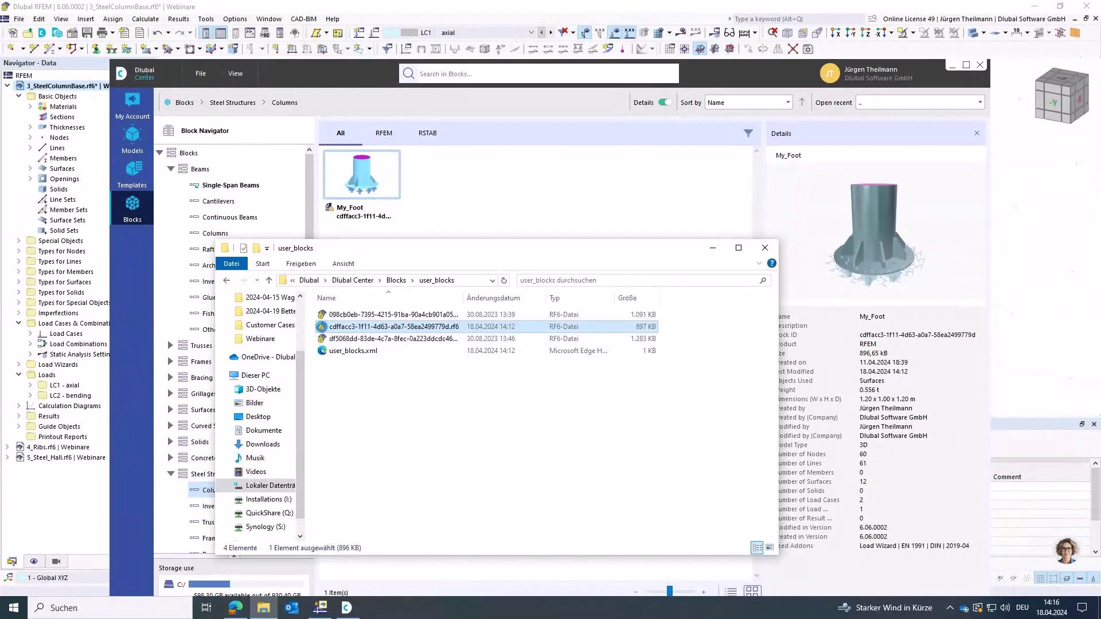
{"action": "right_click", "coordinate": [323, 331]}
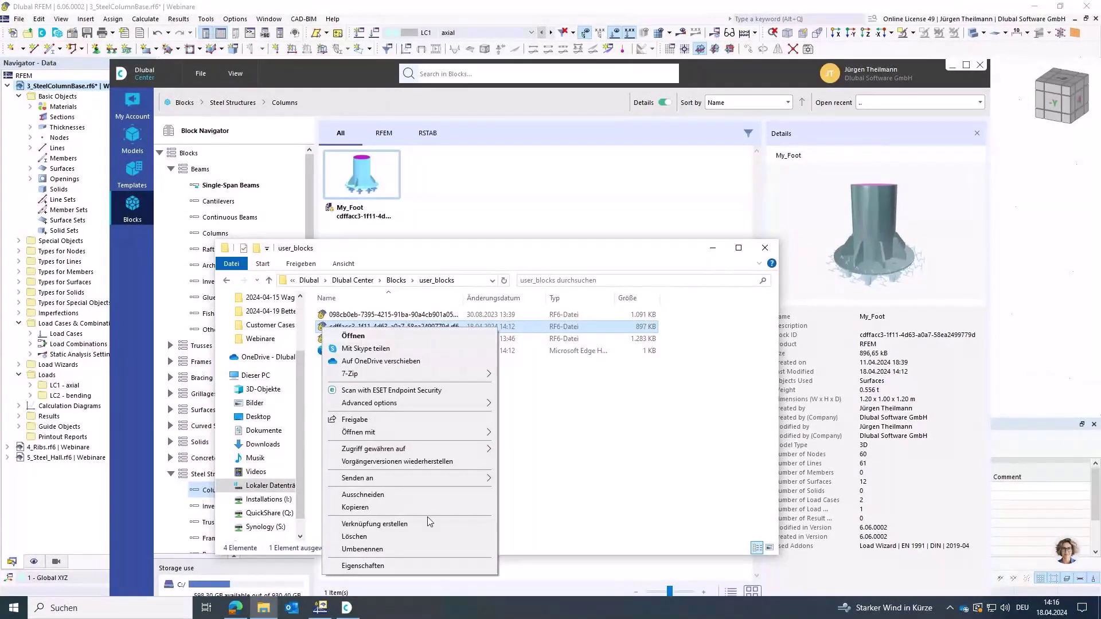
{"action": "left_click", "coordinate": [392, 508]}
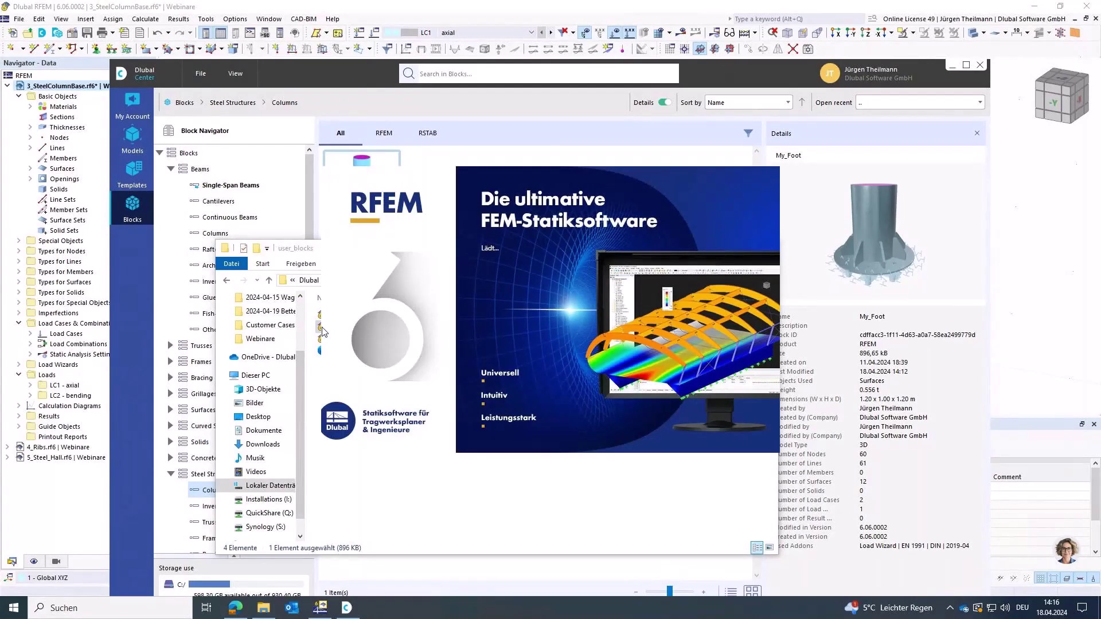
Open the My_Foot block's RF6 file with RFEM 6.06 and look up the Save as Block command
{"action": "left_click", "coordinate": [267, 607]}
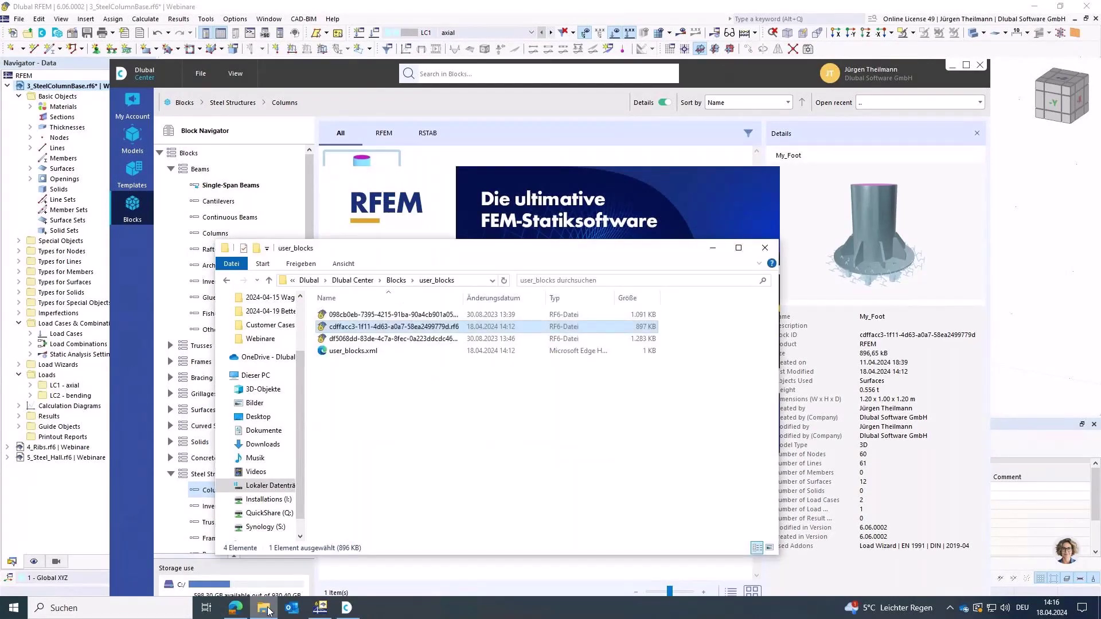
{"action": "right_click", "coordinate": [325, 329]}
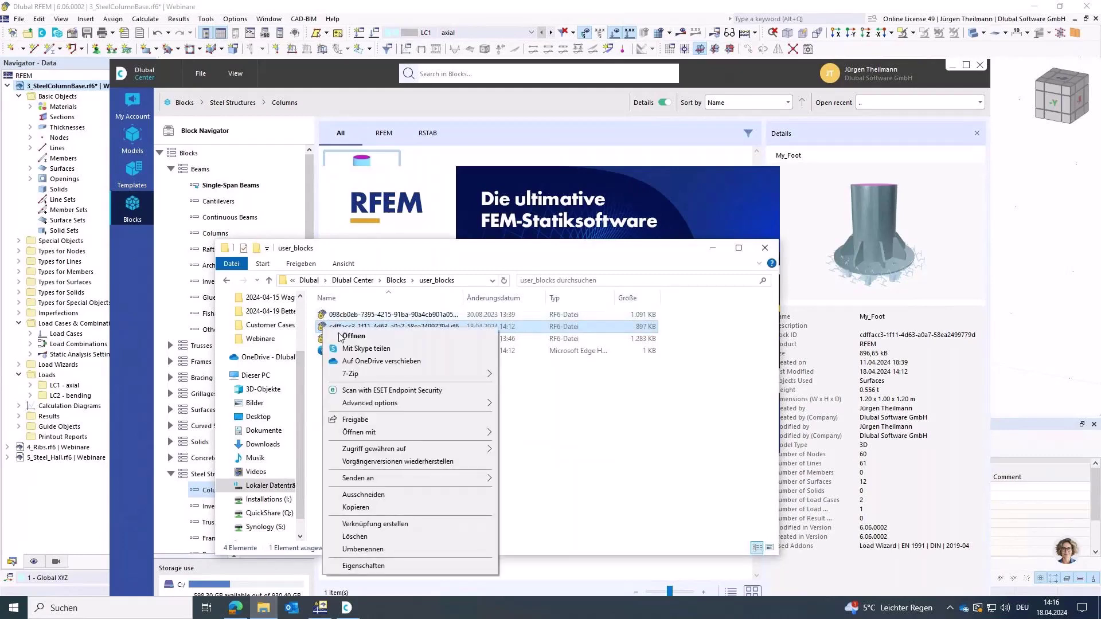
{"action": "mouse_move", "coordinate": [459, 435]}
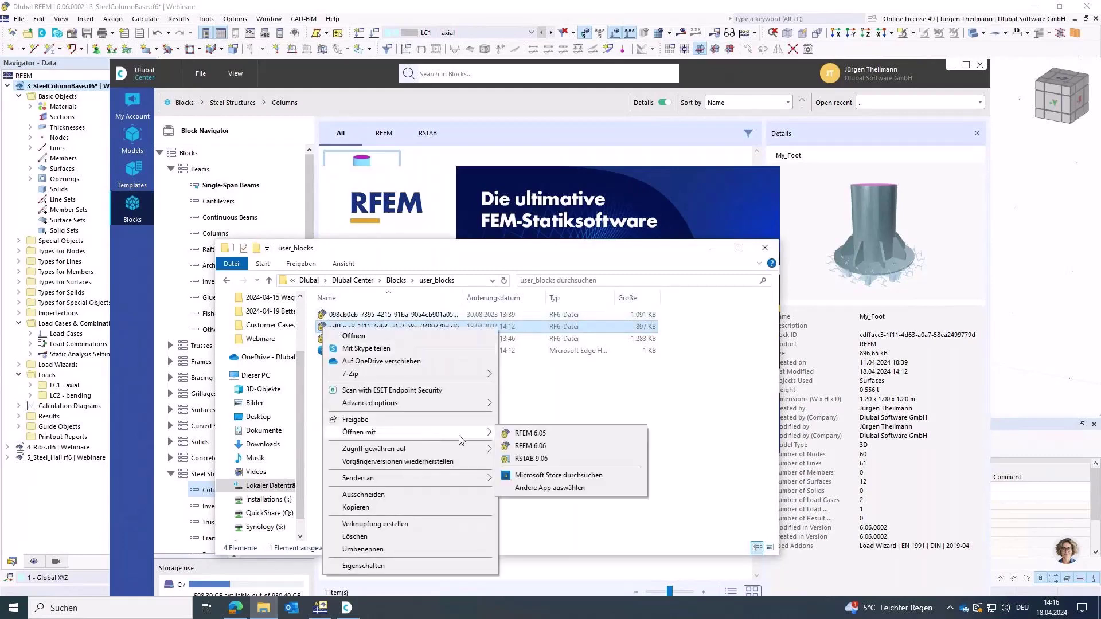
{"action": "left_click", "coordinate": [544, 448]}
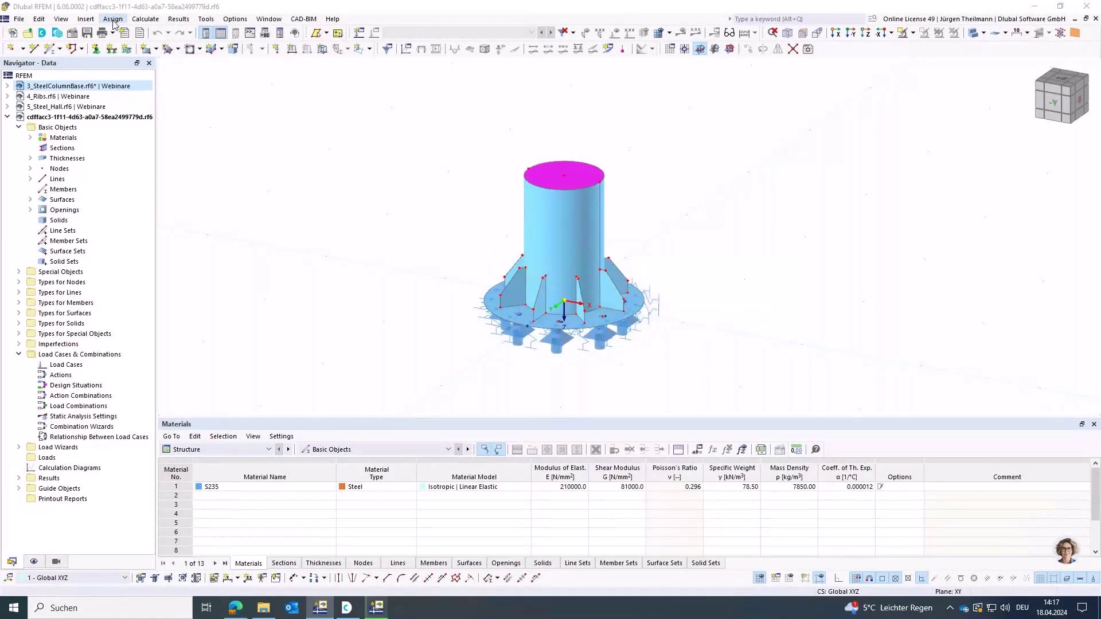
{"action": "left_click", "coordinate": [20, 19]}
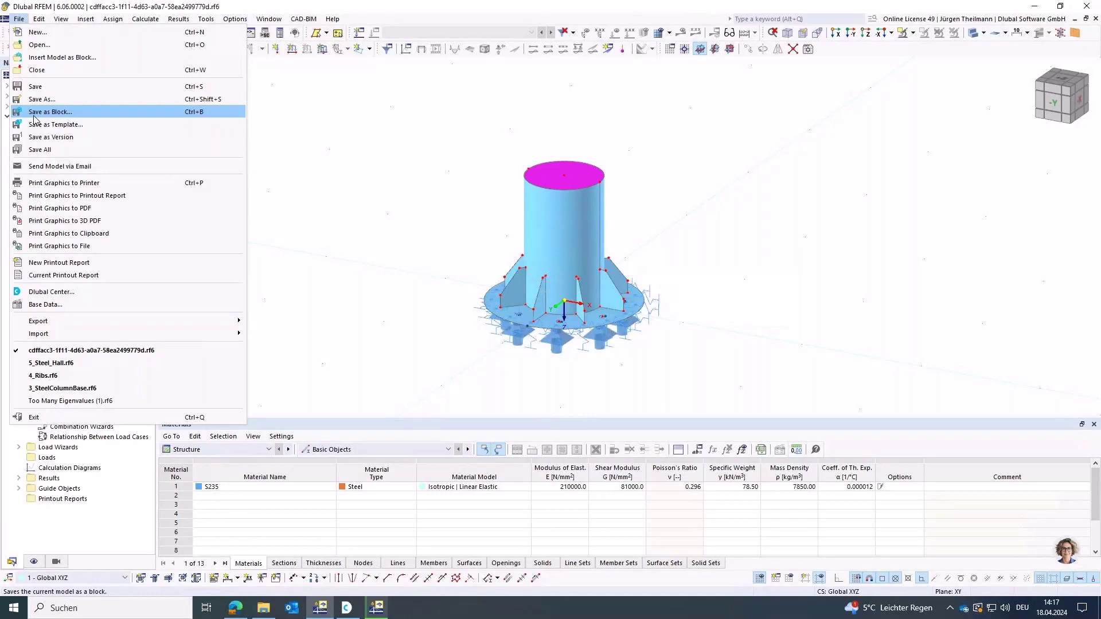
{"action": "left_click", "coordinate": [25, 19]}
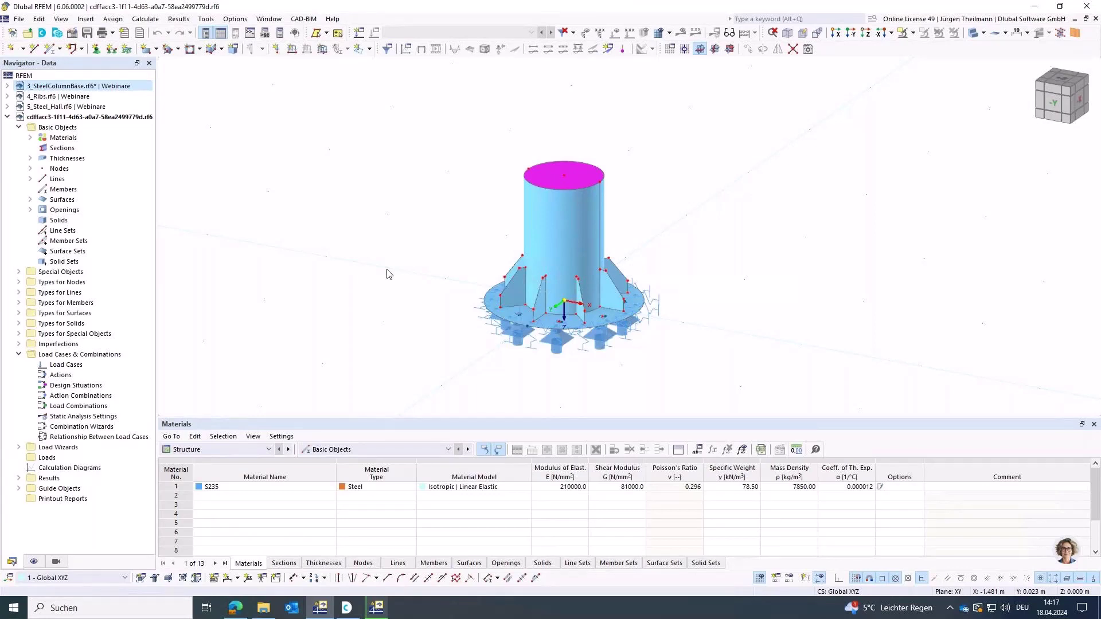
Switch to the 4_Ribs model, bring the whole ribbed slab into view, and try to generate its mesh
{"action": "left_click", "coordinate": [7, 117]}
{"action": "left_click", "coordinate": [35, 97]}
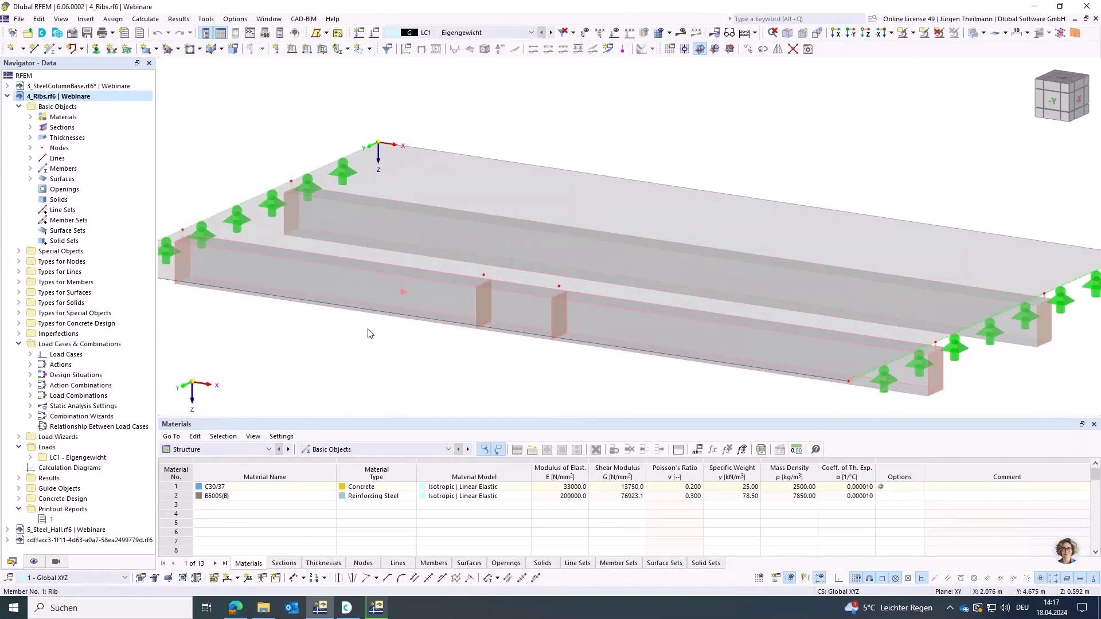
{"action": "scroll", "coordinate": [459, 374], "scroll_direction": "down", "scroll_amount": 1}
{"action": "scroll", "coordinate": [459, 374], "scroll_direction": "down", "scroll_amount": 1}
{"action": "scroll", "coordinate": [312, 239], "scroll_direction": "down", "scroll_amount": 1}
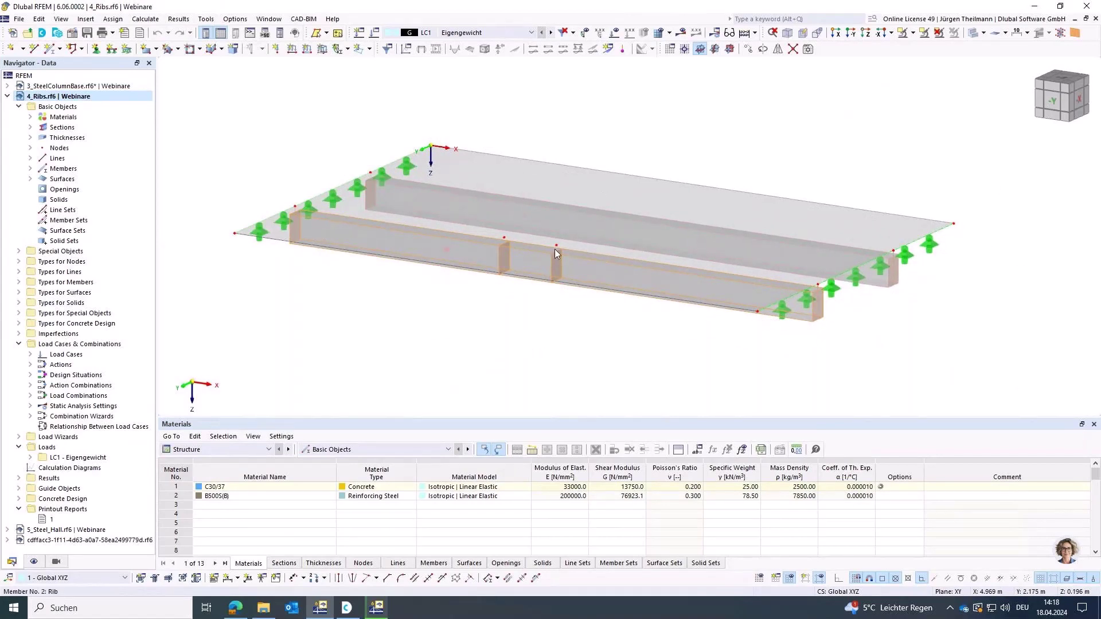
{"action": "left_click", "coordinate": [670, 32]}
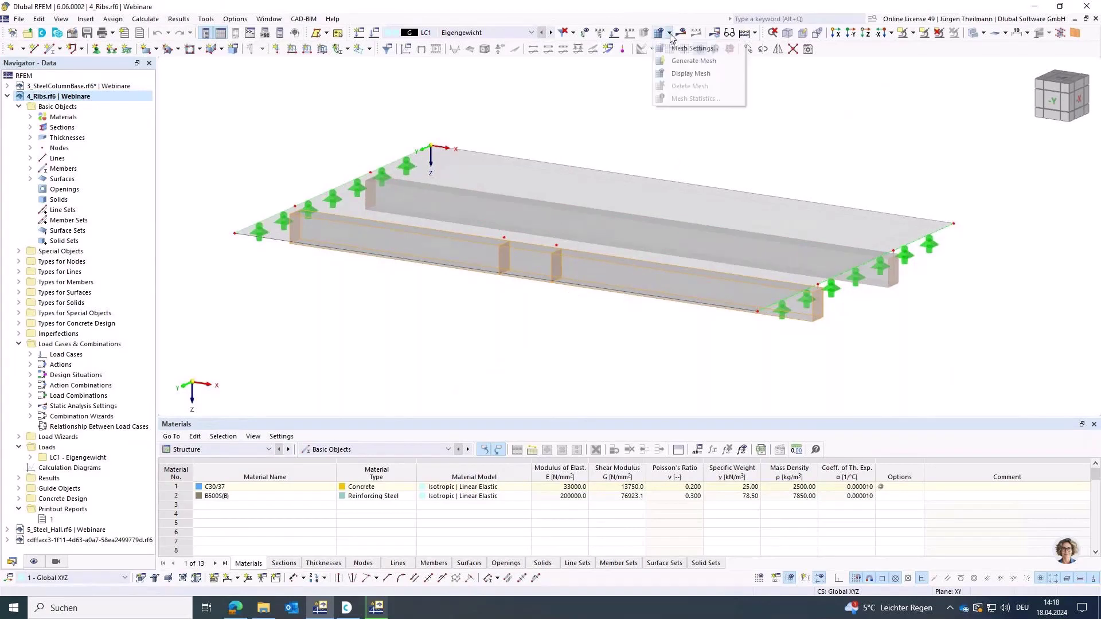
{"action": "left_click", "coordinate": [677, 61]}
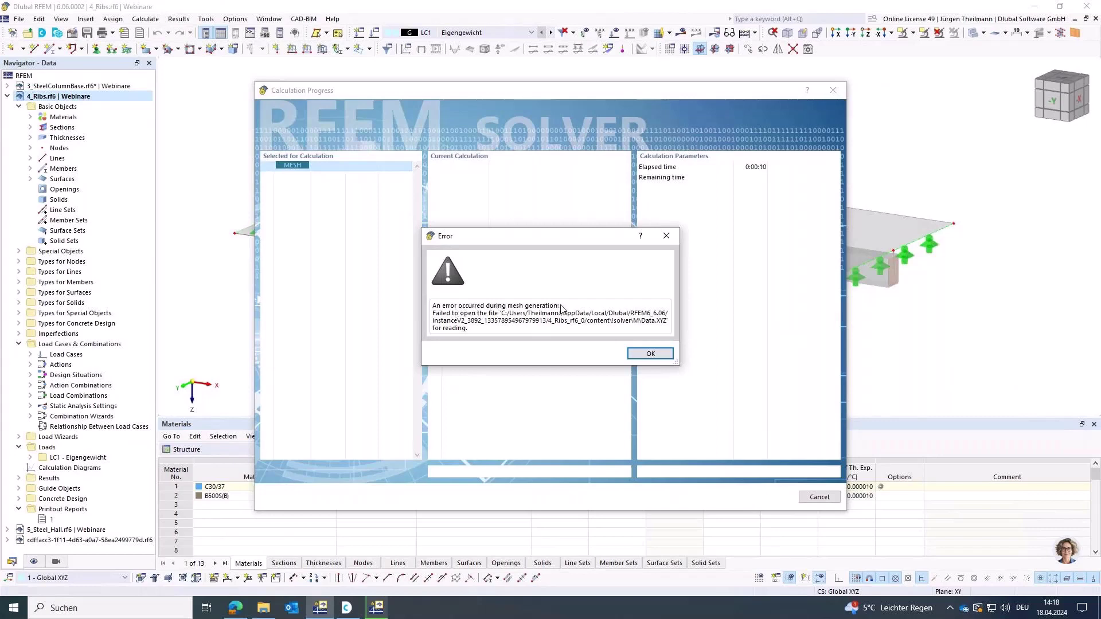
Dismiss the mesh error and inspect the definition of the front rib's line No. 5, hiding the members temporarily
{"action": "left_click", "coordinate": [659, 354]}
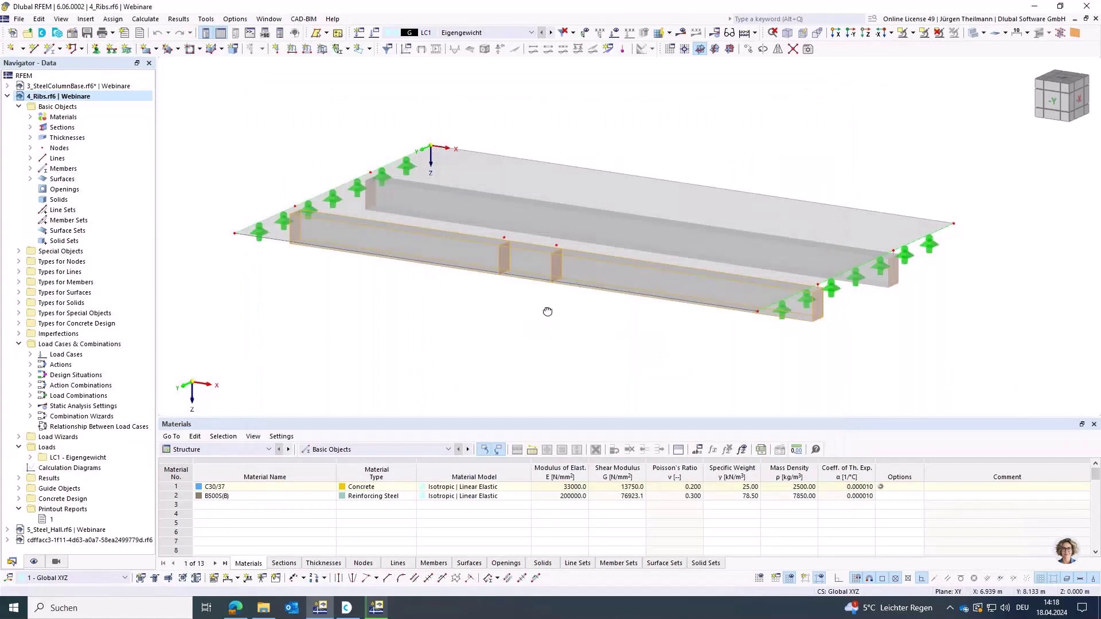
{"action": "middle_click_drag", "start_coordinate": [548, 312], "coordinate": [539, 322], "text": "ctrl"}
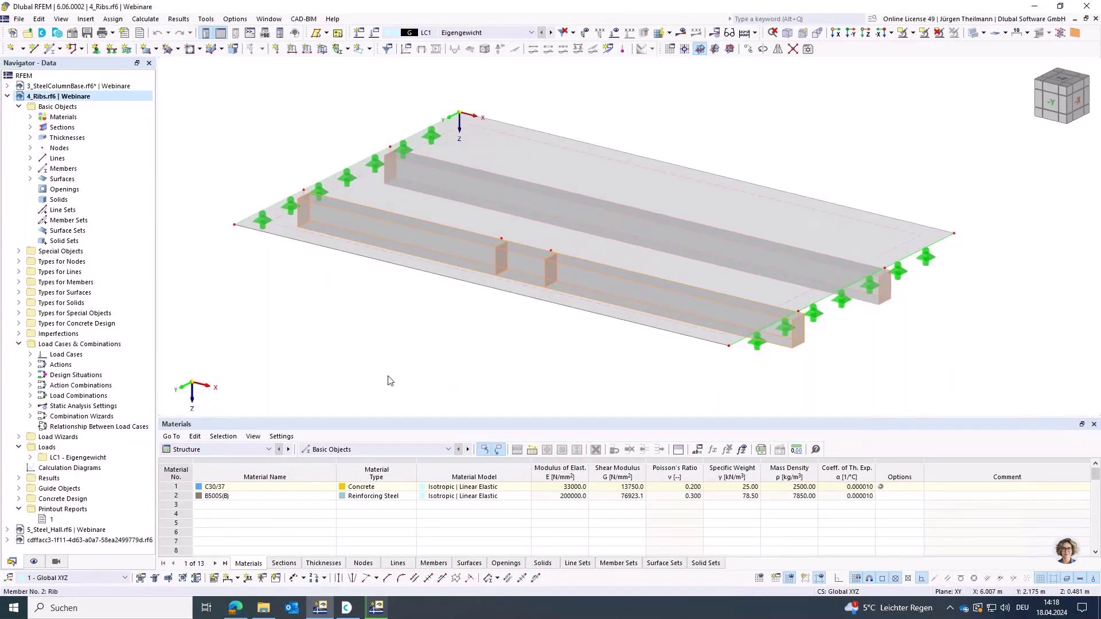
{"action": "left_click", "coordinate": [34, 562]}
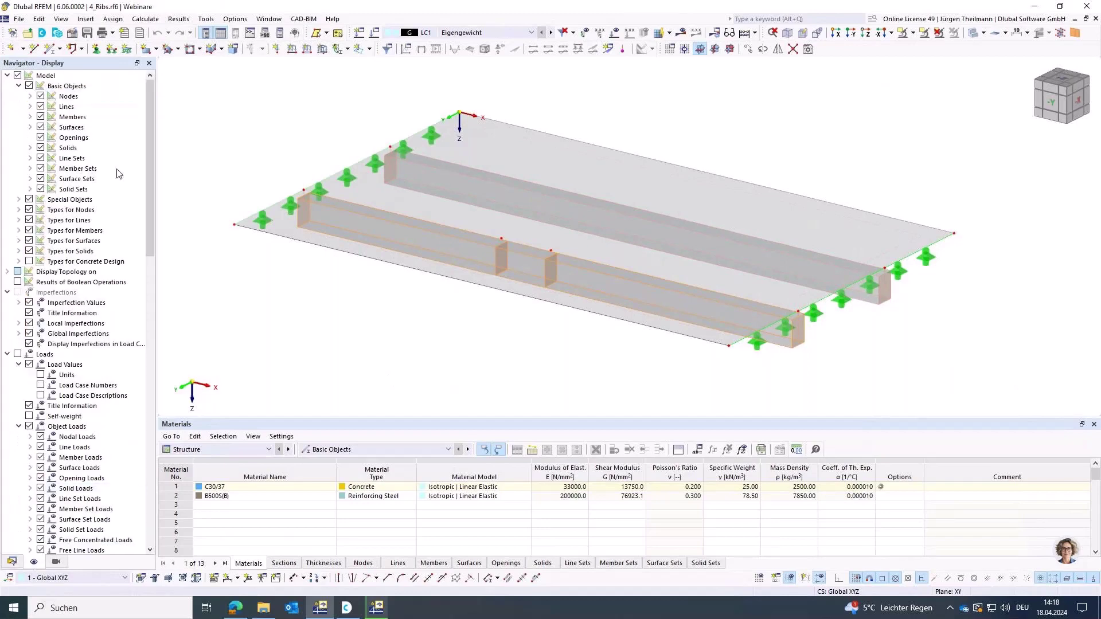
{"action": "left_click", "coordinate": [41, 117]}
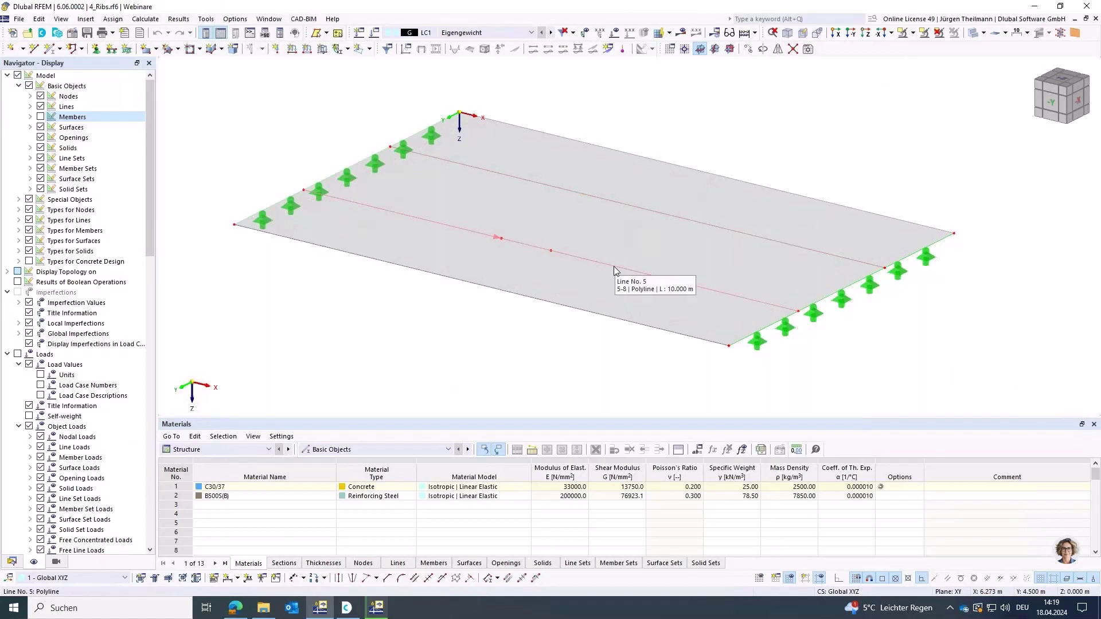
{"action": "double_click", "coordinate": [473, 232]}
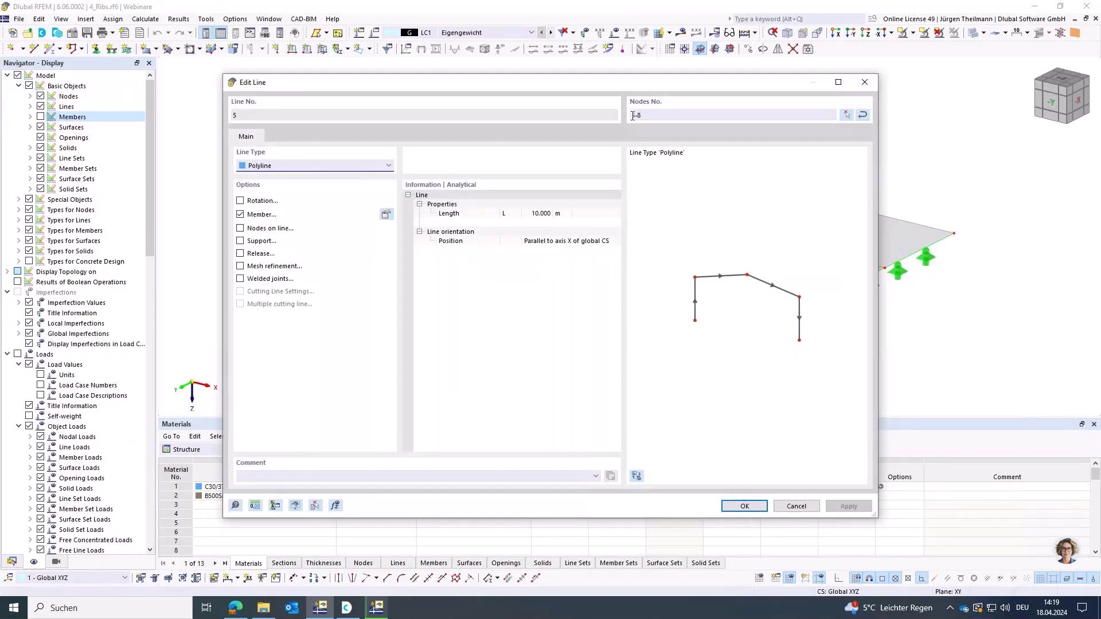
{"action": "left_click", "coordinate": [742, 506]}
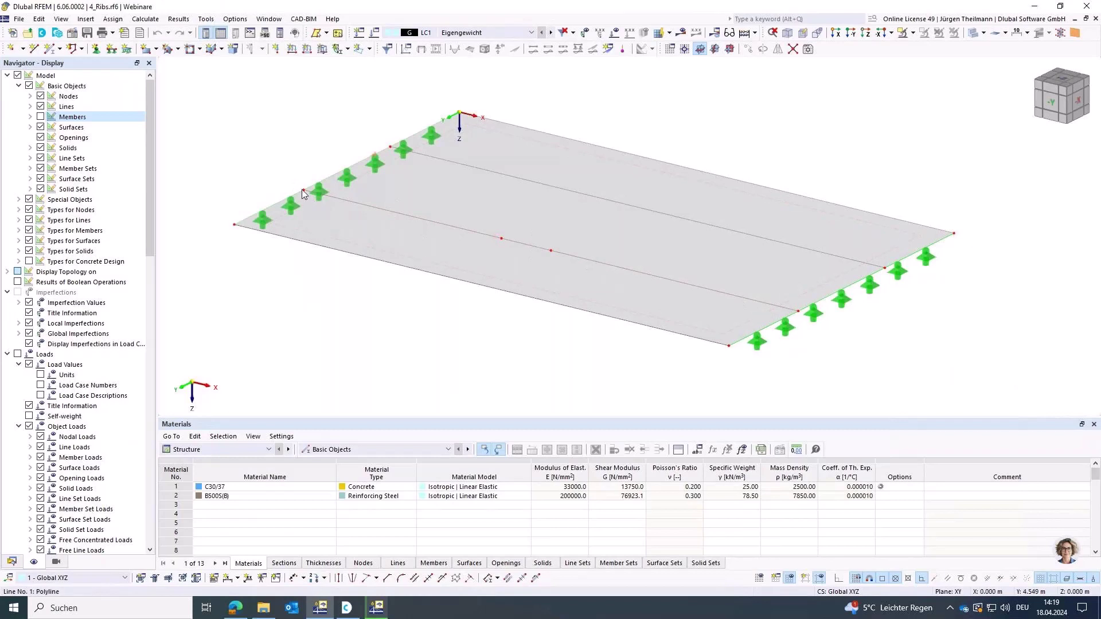
{"action": "left_click", "coordinate": [40, 117]}
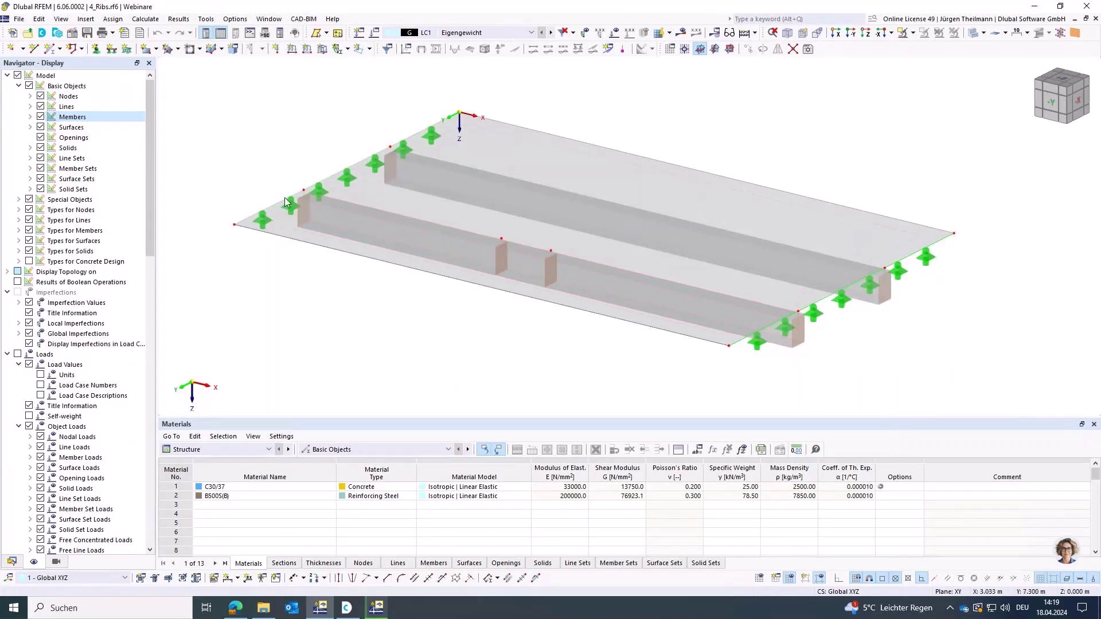
Try to move the intermediate node of the front rib towards the slab's front edge, and undo the move
{"action": "mouse_move", "coordinate": [304, 191]}
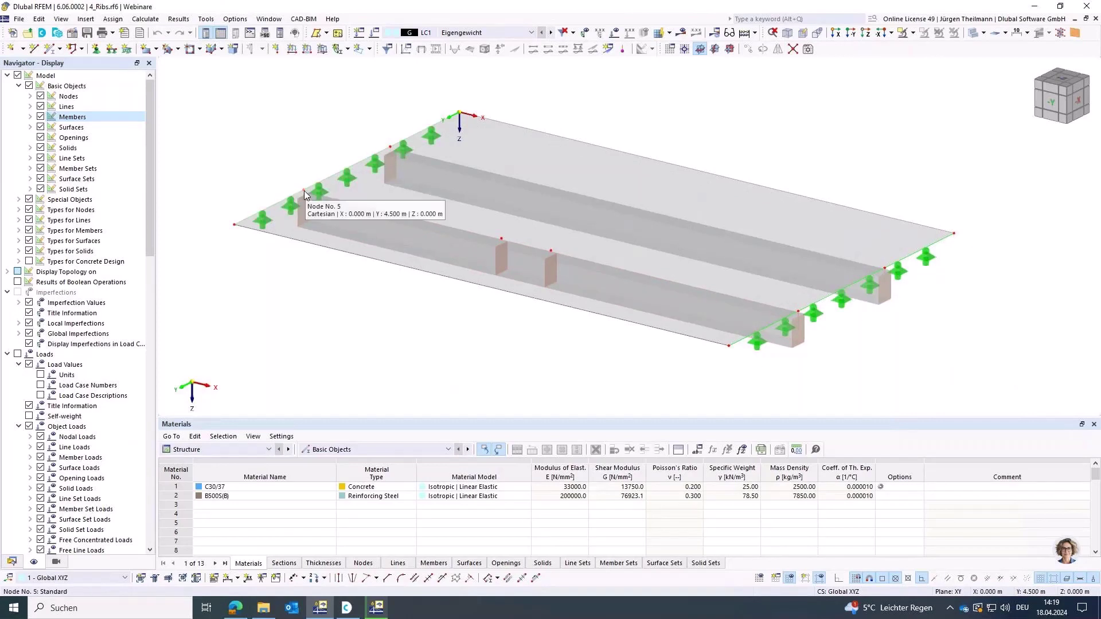
{"action": "mouse_move", "coordinate": [800, 309]}
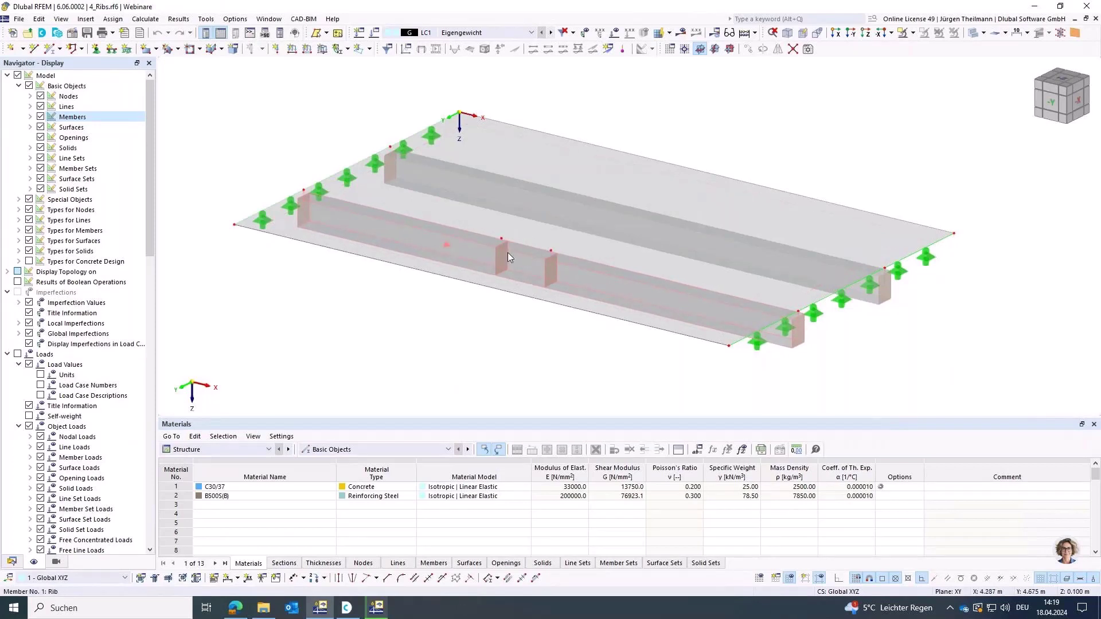
{"action": "middle_click_drag", "start_coordinate": [526, 309], "coordinate": [508, 321], "text": "ctrl"}
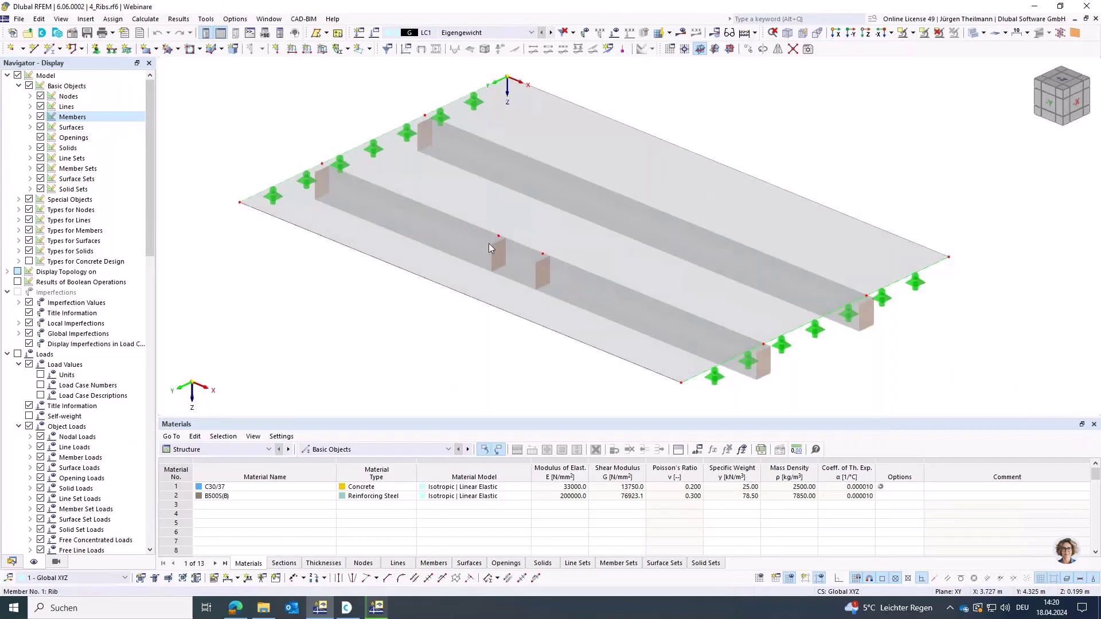
{"action": "left_click_drag", "start_coordinate": [467, 253], "coordinate": [460, 259]}
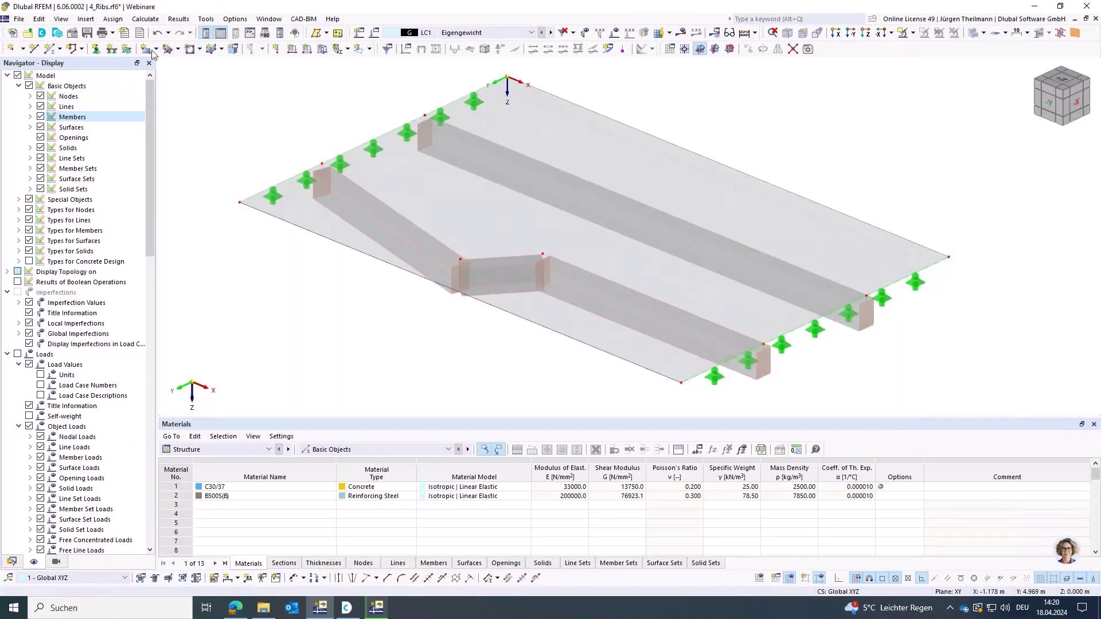
{"action": "left_click", "coordinate": [160, 34]}
{"action": "left_click", "coordinate": [160, 34]}
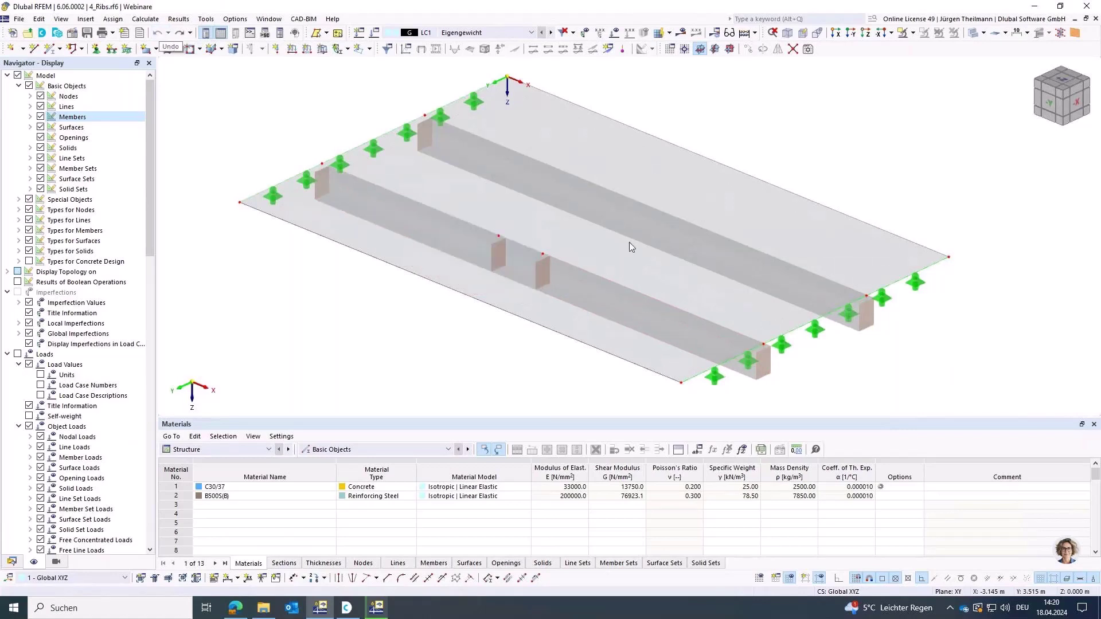
Change the member type of the front rib, member No. 1, to Beam
{"action": "middle_click_drag", "start_coordinate": [507, 343], "coordinate": [489, 308], "text": "ctrl"}
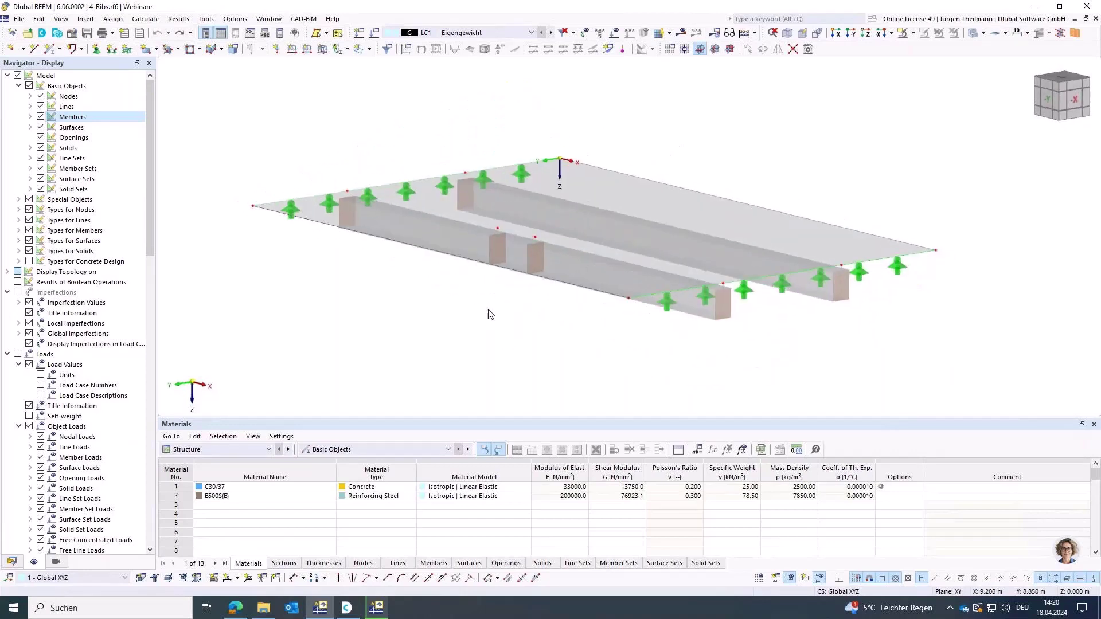
{"action": "double_click", "coordinate": [691, 313]}
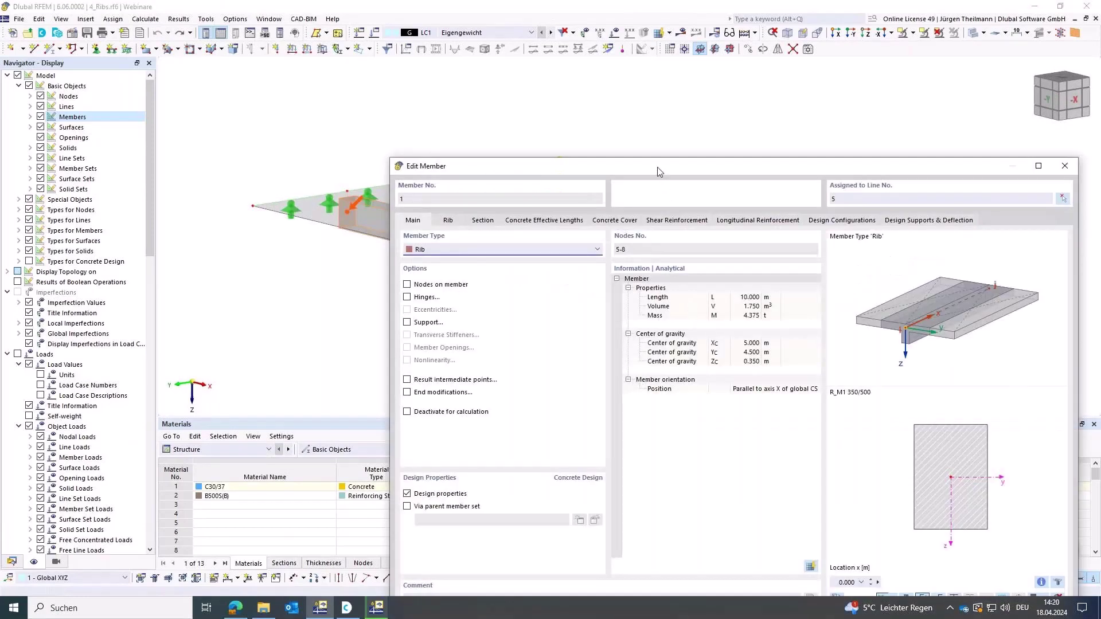
{"action": "left_click_drag", "start_coordinate": [647, 165], "coordinate": [537, 91]}
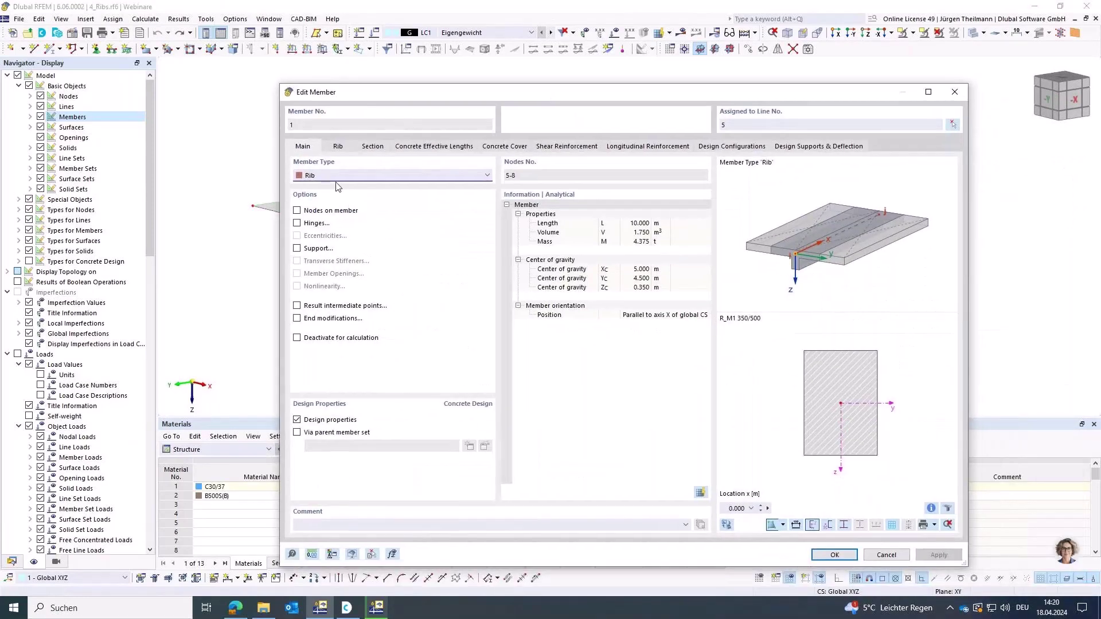
{"action": "left_click", "coordinate": [325, 178]}
{"action": "left_click", "coordinate": [325, 191]}
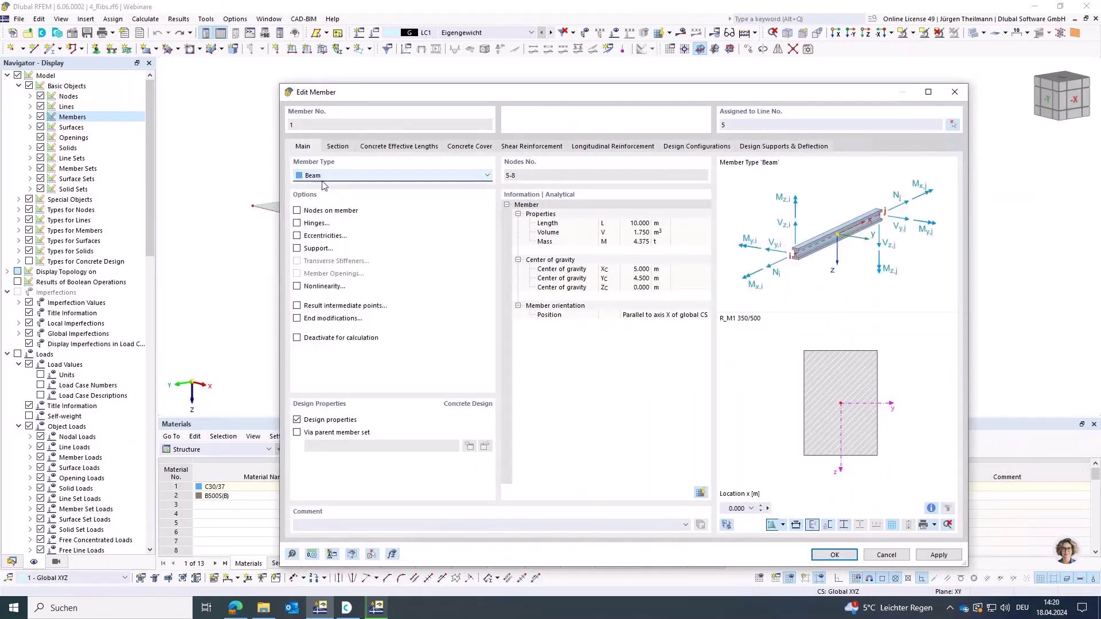
{"action": "left_click", "coordinate": [836, 555]}
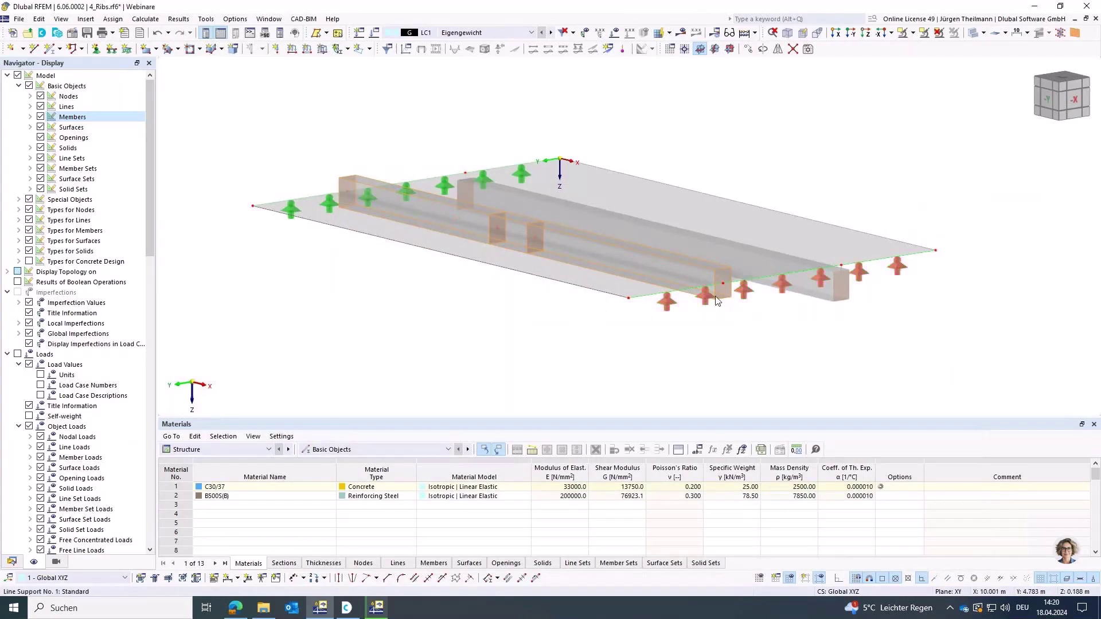
Enable eccentricities for the front beam and start a new member eccentricity relative to the section, aligned Middle - Top
{"action": "double_click", "coordinate": [360, 180]}
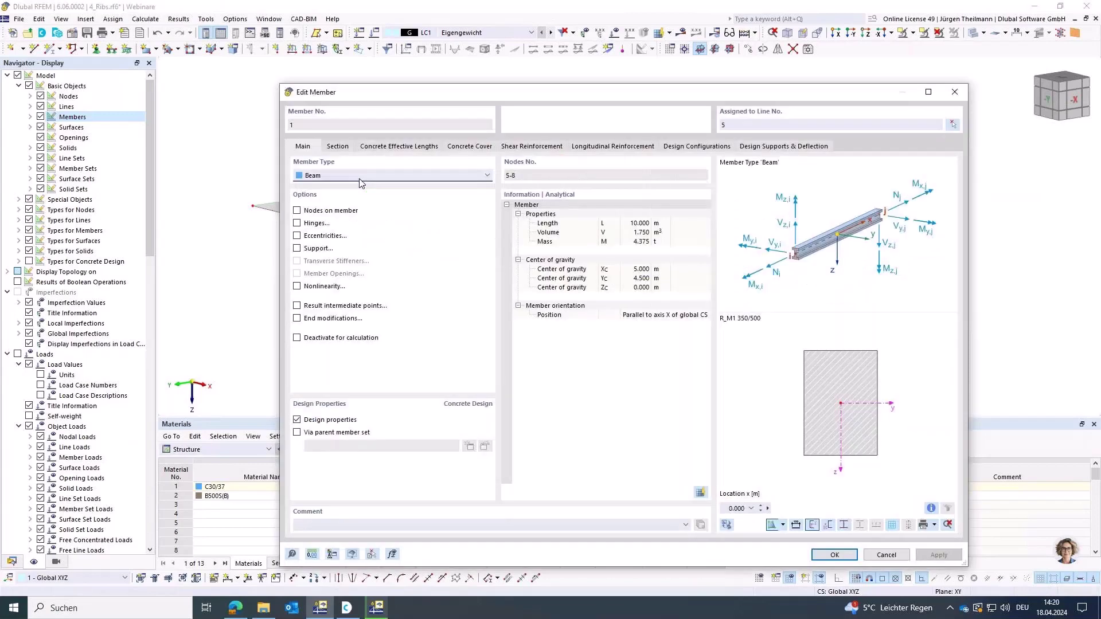
{"action": "left_click", "coordinate": [296, 235]}
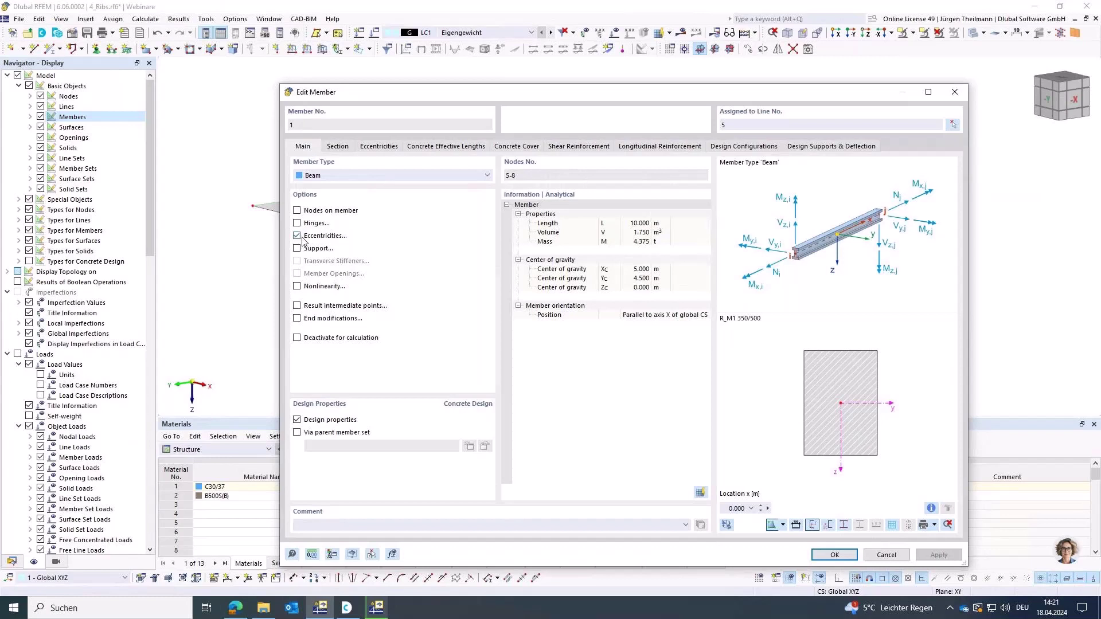
{"action": "left_click", "coordinate": [378, 147]}
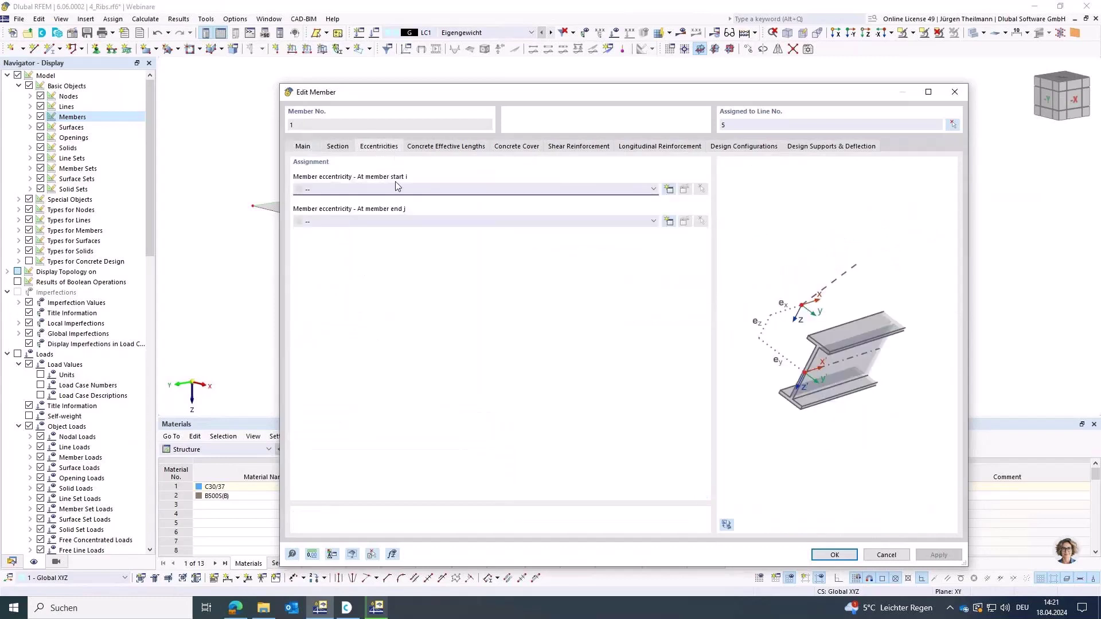
{"action": "left_click", "coordinate": [669, 190]}
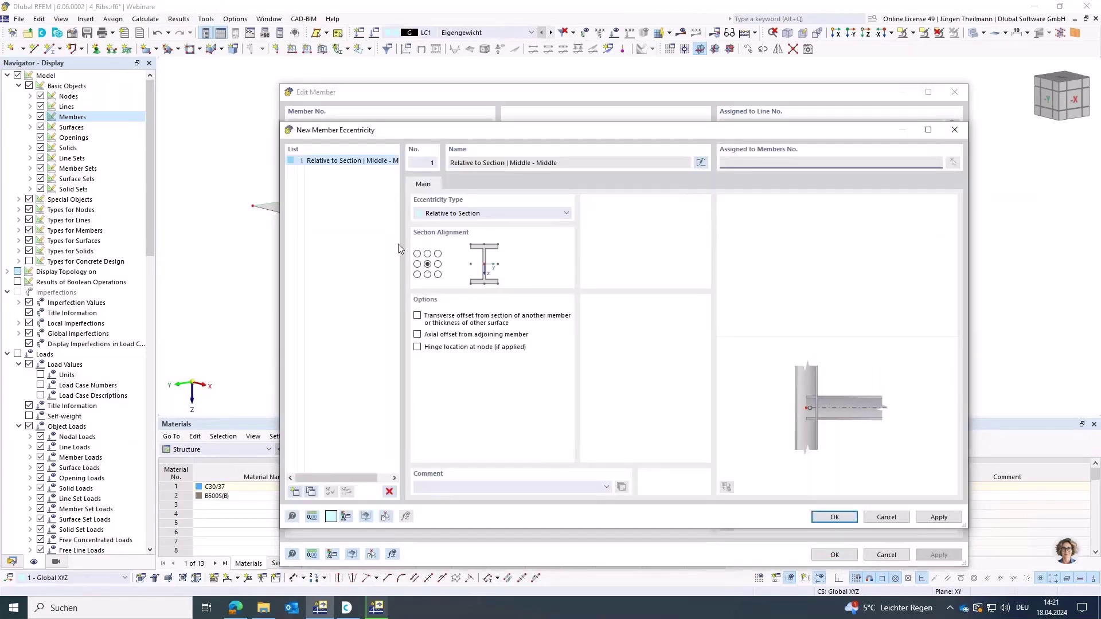
{"action": "left_click", "coordinate": [427, 254]}
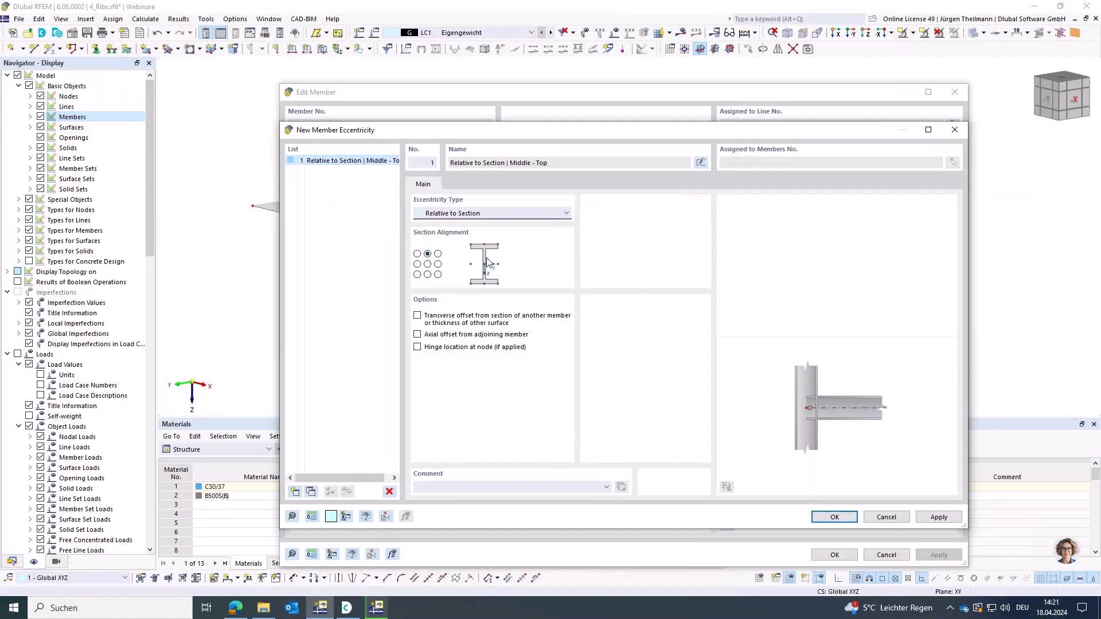
Add a transverse offset from the bottom of slab surface No. 1 to the new eccentricity and confirm it
{"action": "left_click", "coordinate": [417, 316]}
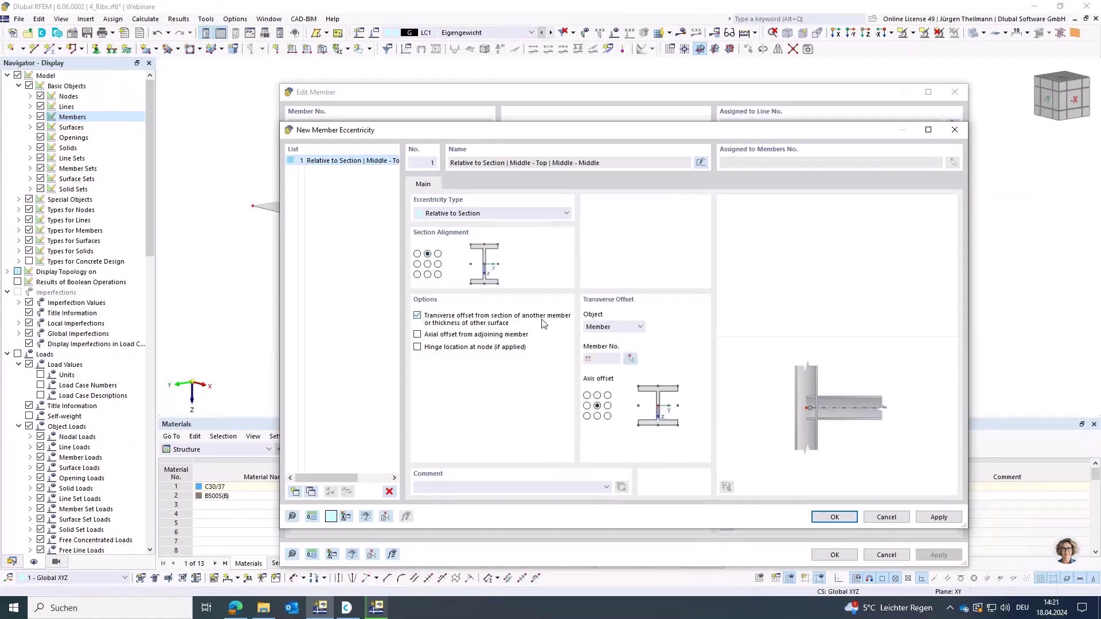
{"action": "left_click", "coordinate": [597, 417]}
{"action": "left_click", "coordinate": [614, 327]}
{"action": "left_click", "coordinate": [608, 347]}
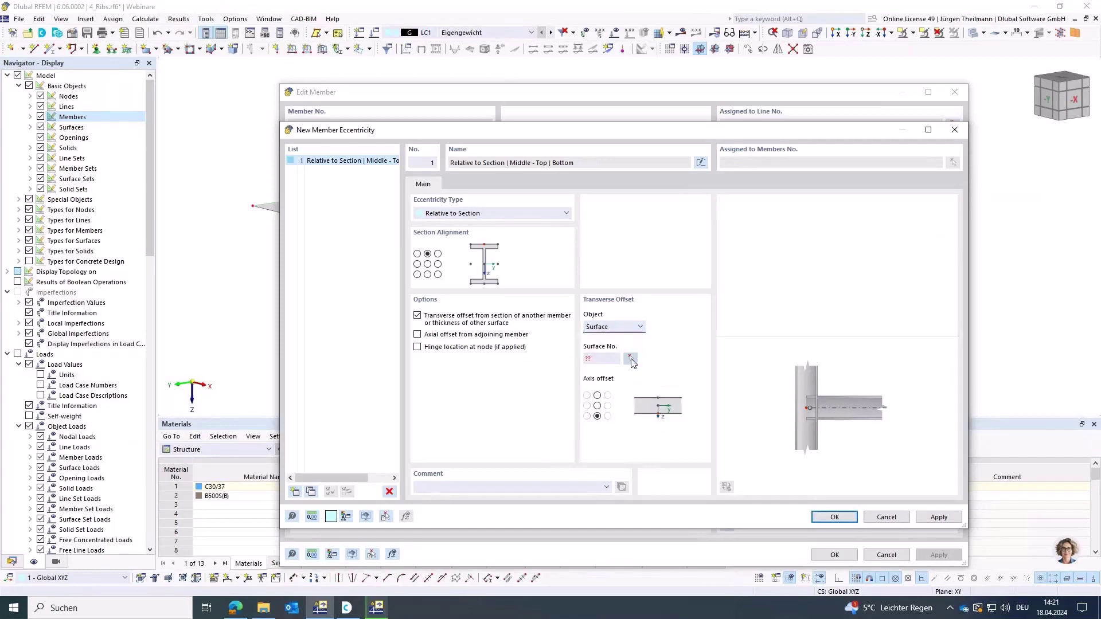
{"action": "left_click", "coordinate": [630, 358]}
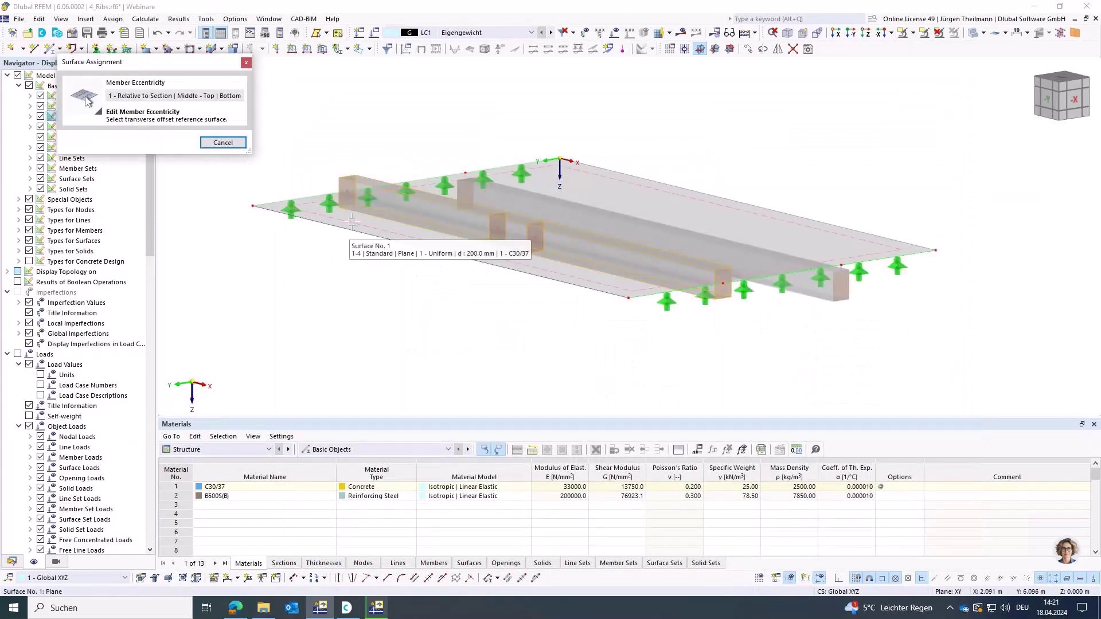
{"action": "left_click", "coordinate": [352, 220]}
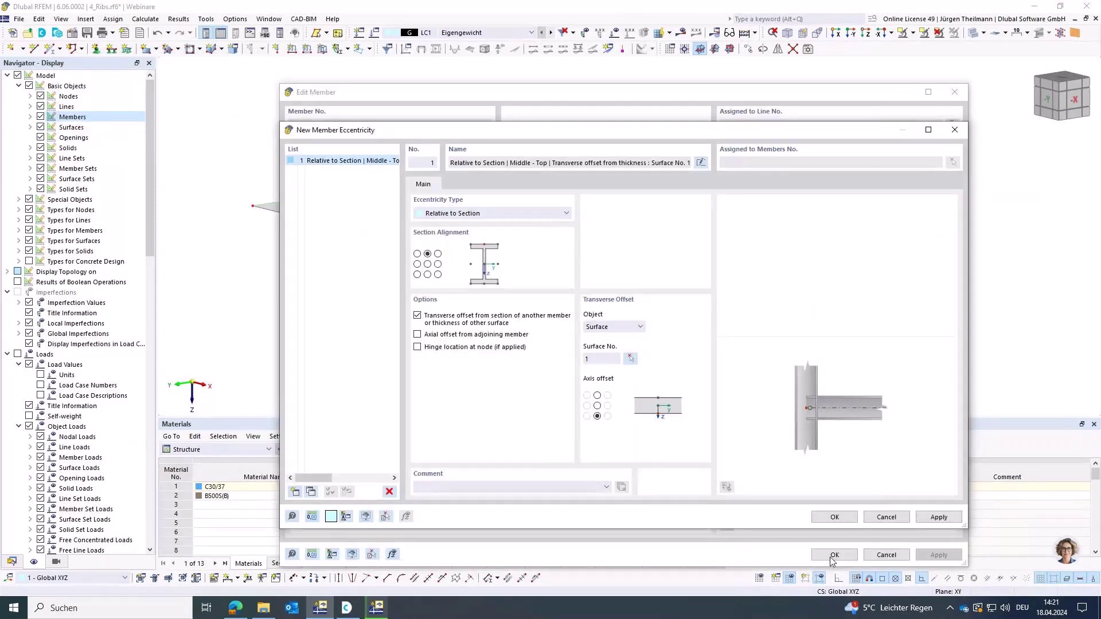
{"action": "left_click", "coordinate": [835, 517]}
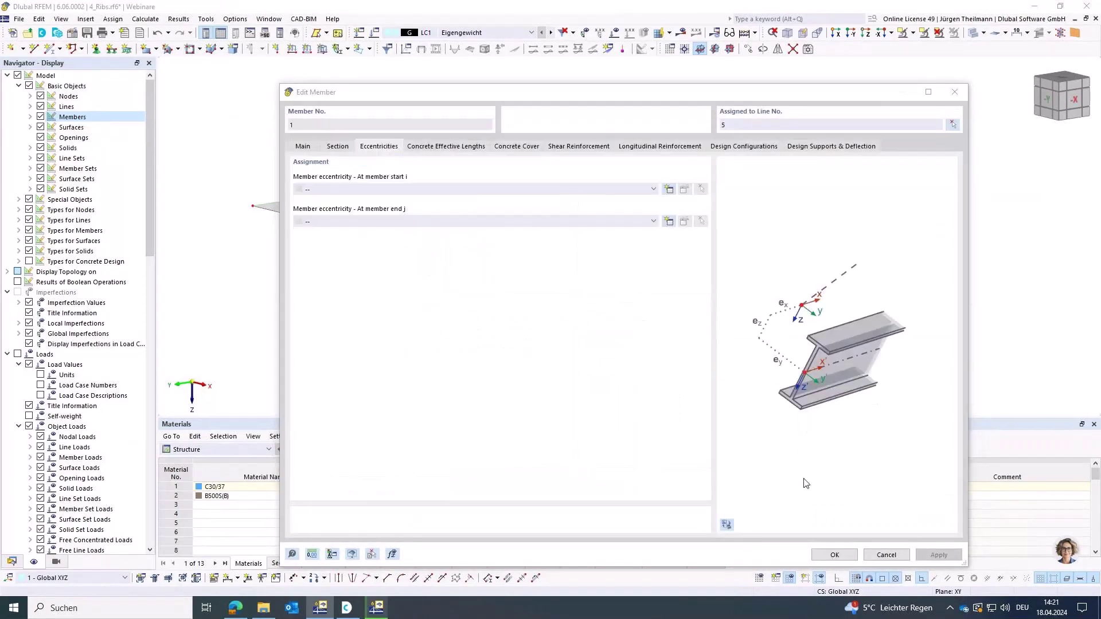
{"action": "key", "text": "Return"}
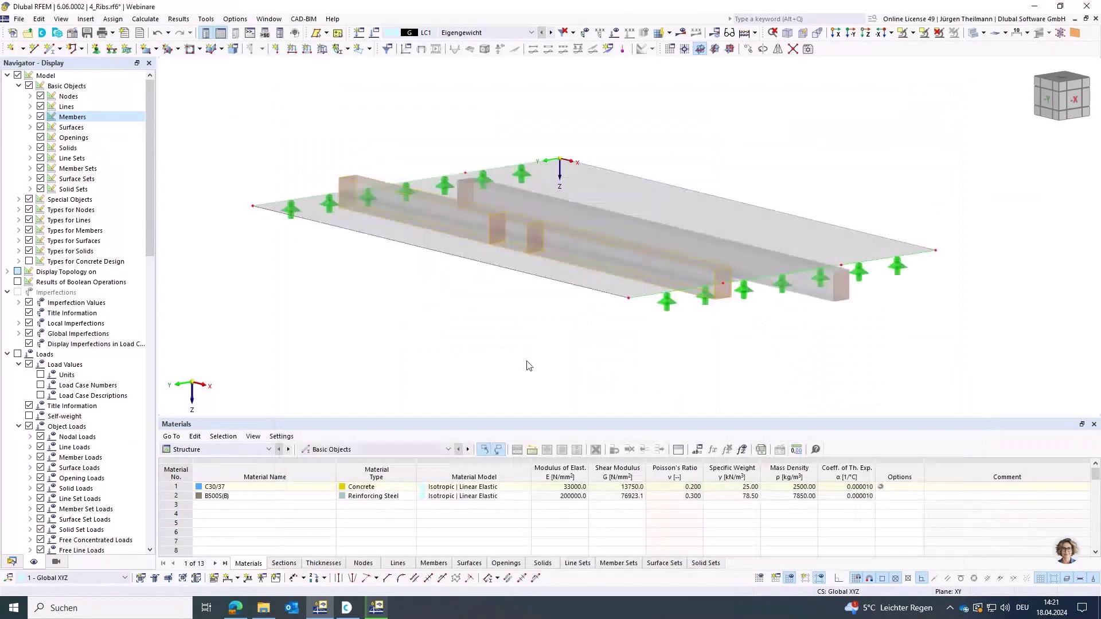
Assign the same eccentricity to member end j of the front beam and generate the model's mesh
{"action": "double_click", "coordinate": [667, 275]}
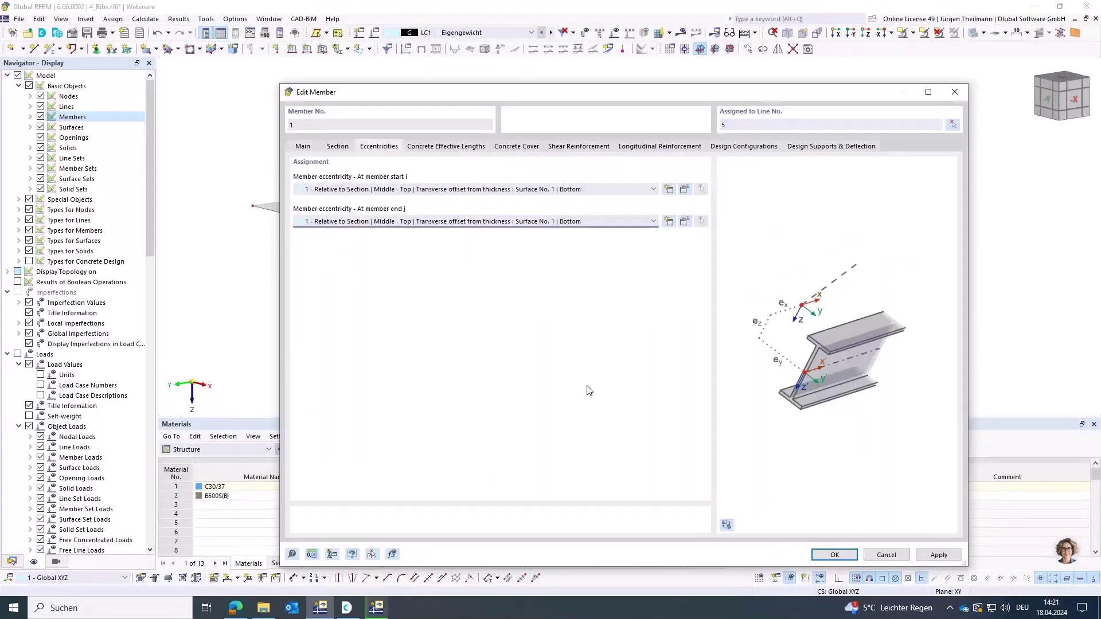
{"action": "key", "text": "Return"}
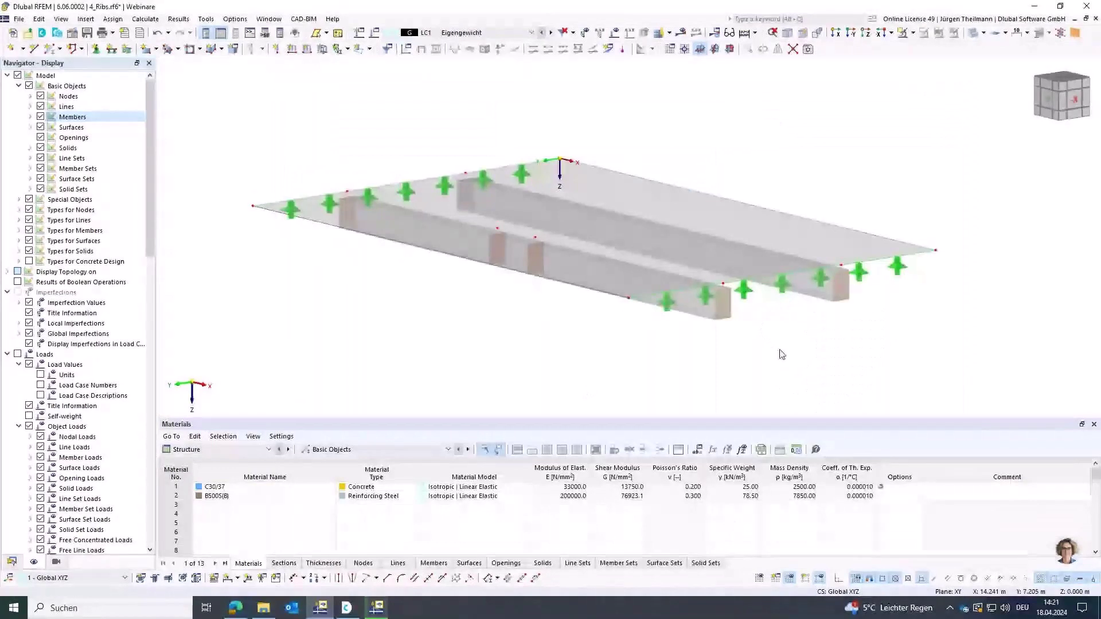
{"action": "left_click", "coordinate": [642, 34]}
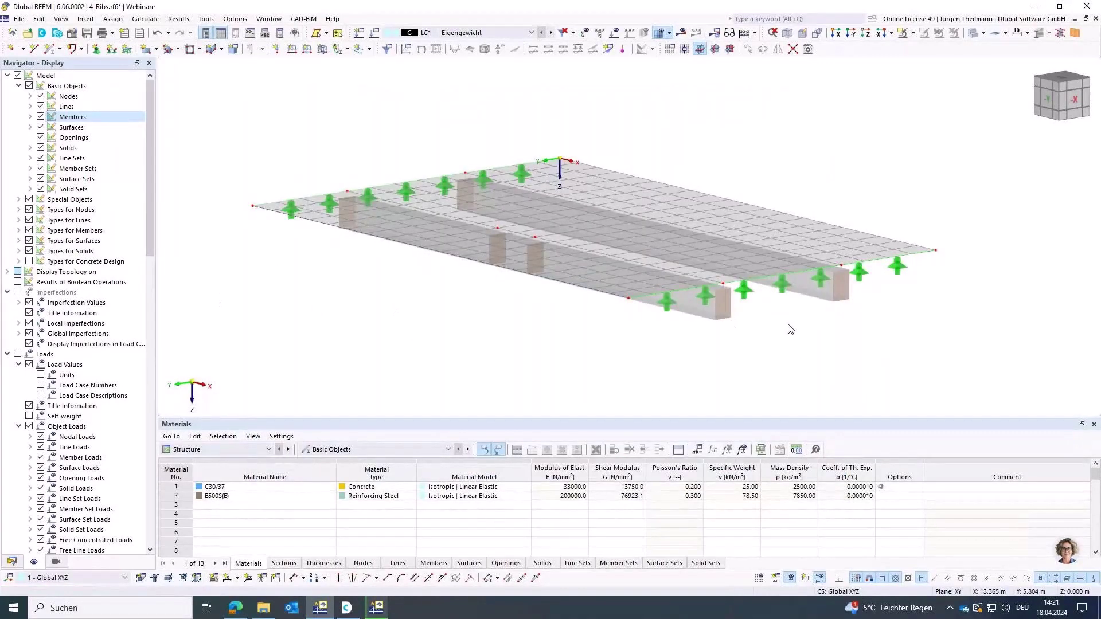
{"action": "middle_click_drag", "start_coordinate": [790, 330], "coordinate": [807, 329]}
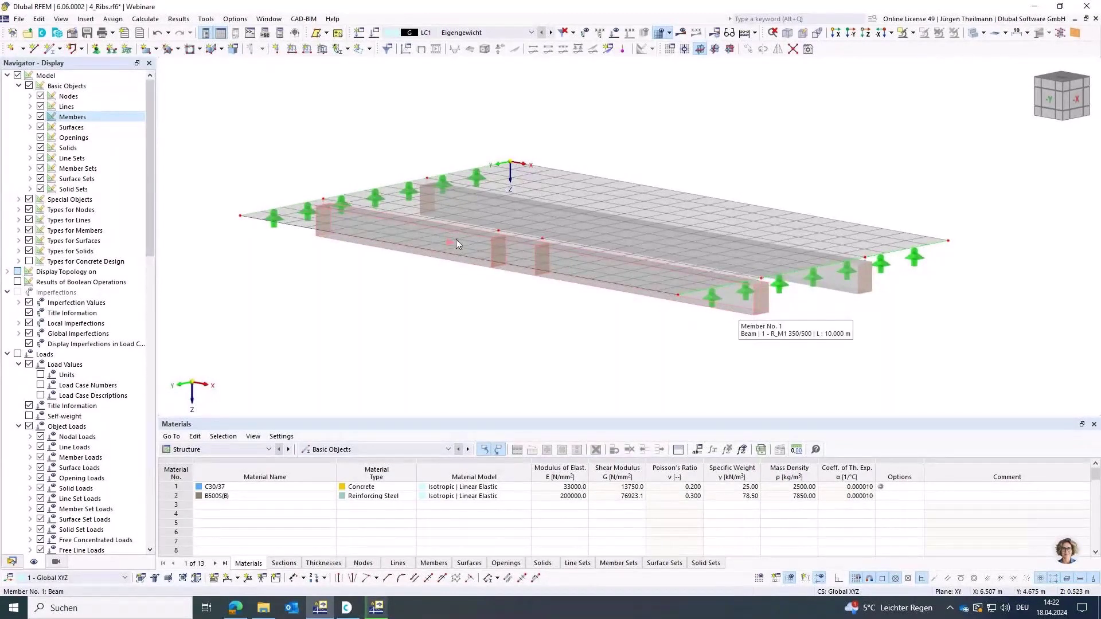
Undo the eccentricity and Beam type changes on the front member
{"action": "left_click", "coordinate": [159, 34]}
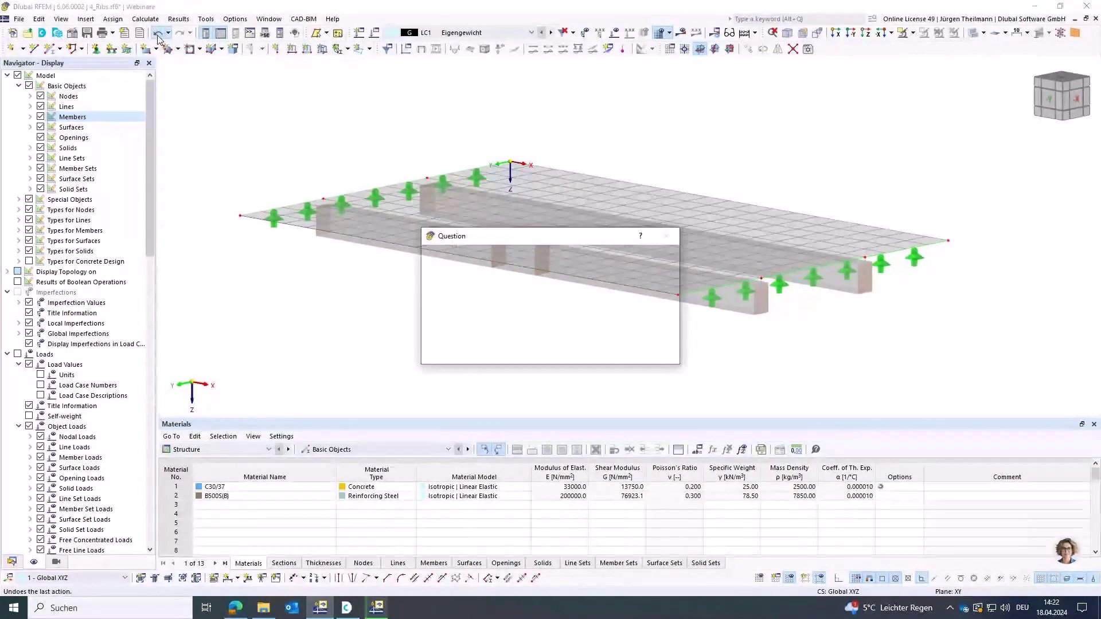
{"action": "left_click", "coordinate": [599, 352]}
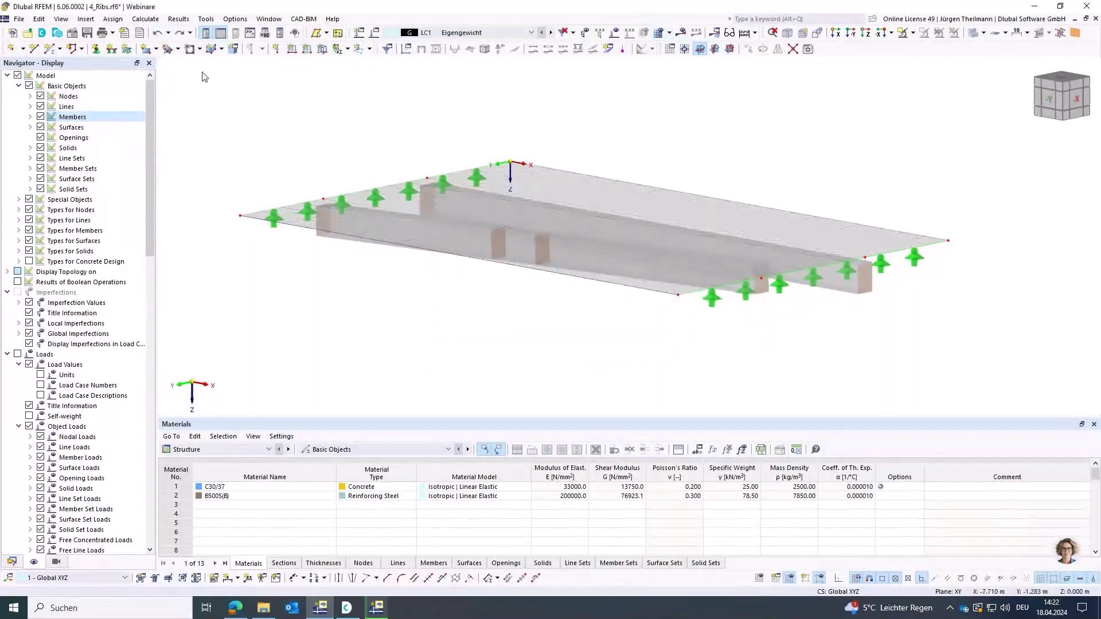
{"action": "left_click", "coordinate": [158, 35]}
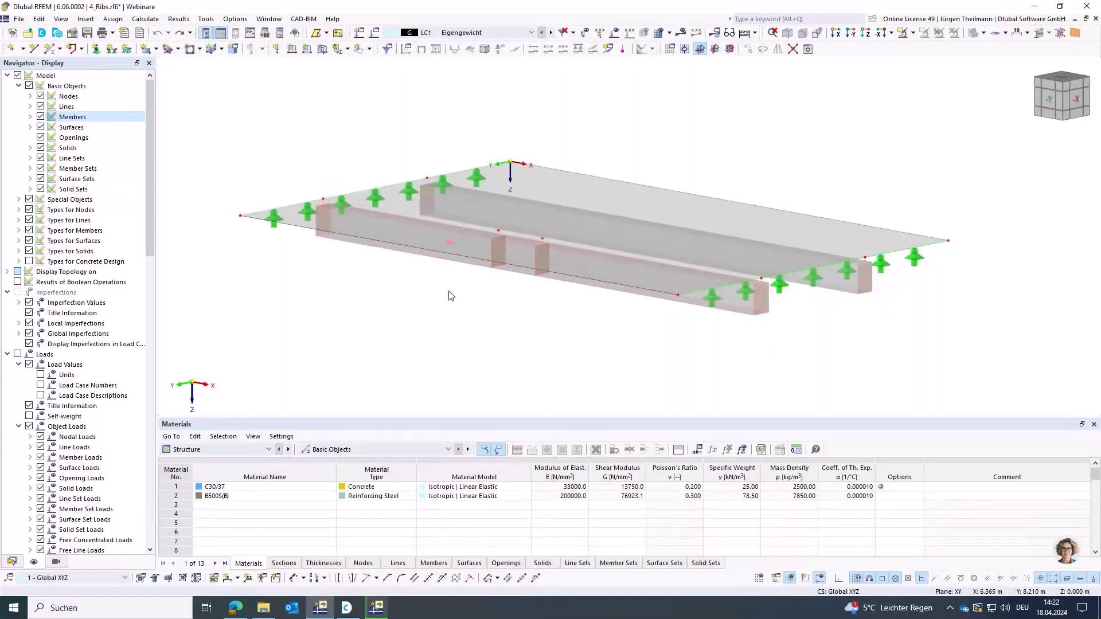
Delete the two intermediate nodes on the front rib's line and generate the model's mesh
{"action": "middle_click_drag", "start_coordinate": [457, 314], "coordinate": [485, 337], "text": "ctrl"}
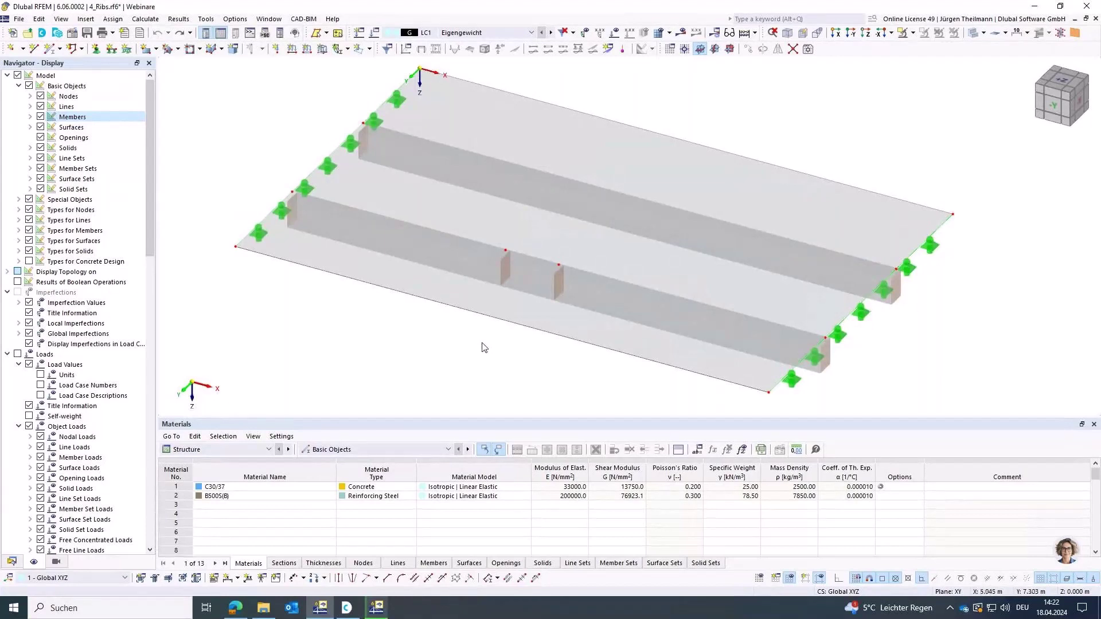
{"action": "left_click", "coordinate": [513, 249]}
{"action": "left_click", "coordinate": [554, 281]}
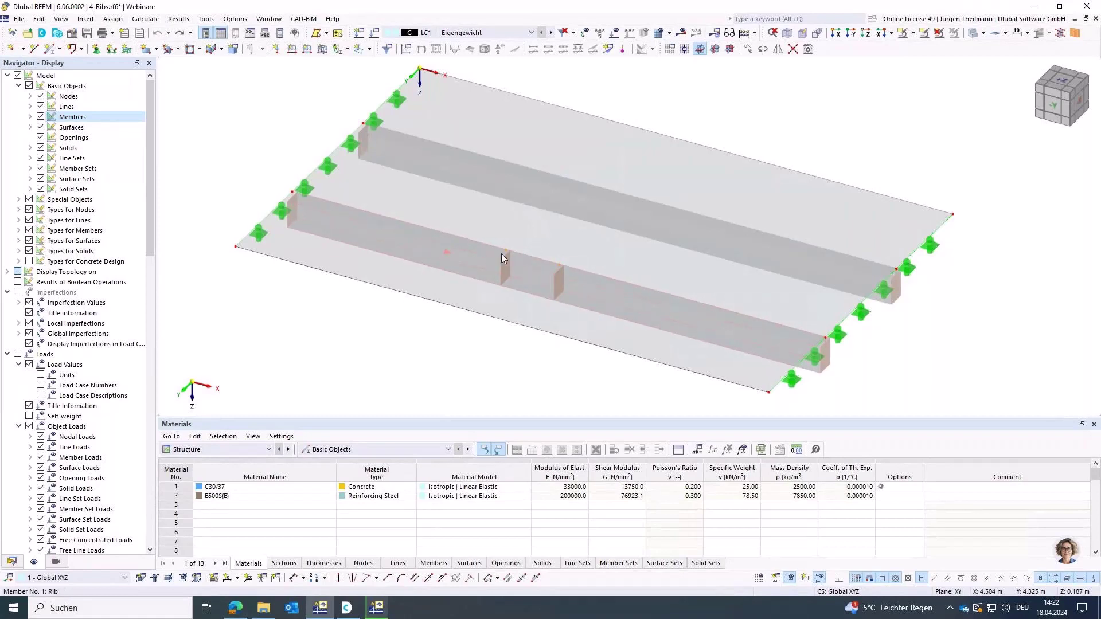
{"action": "left_click", "coordinate": [392, 291]}
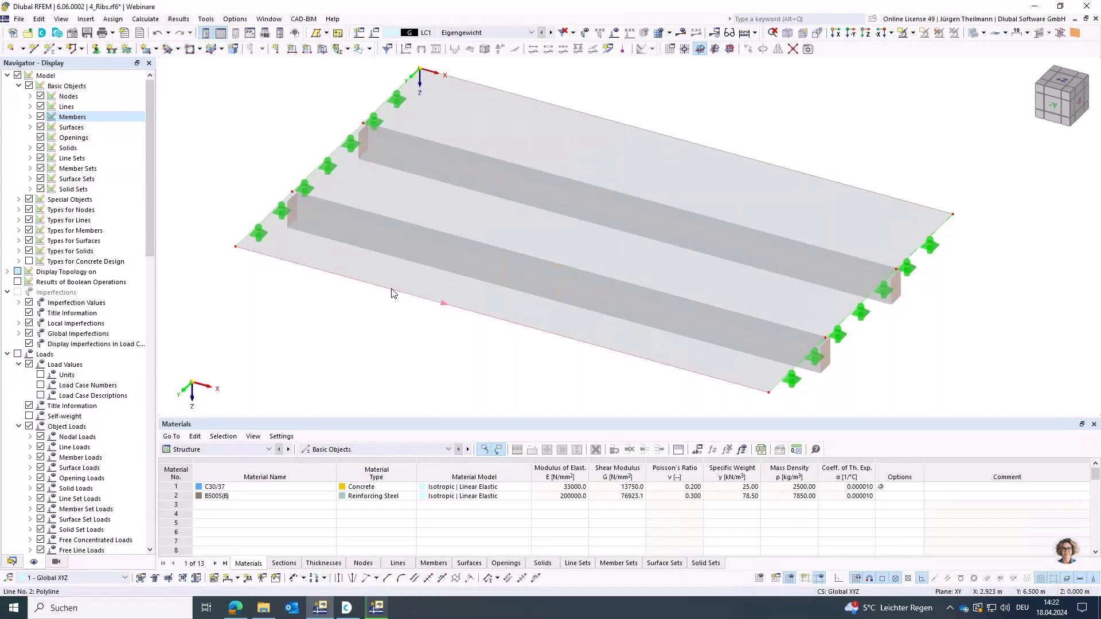
{"action": "left_click", "coordinate": [353, 231]}
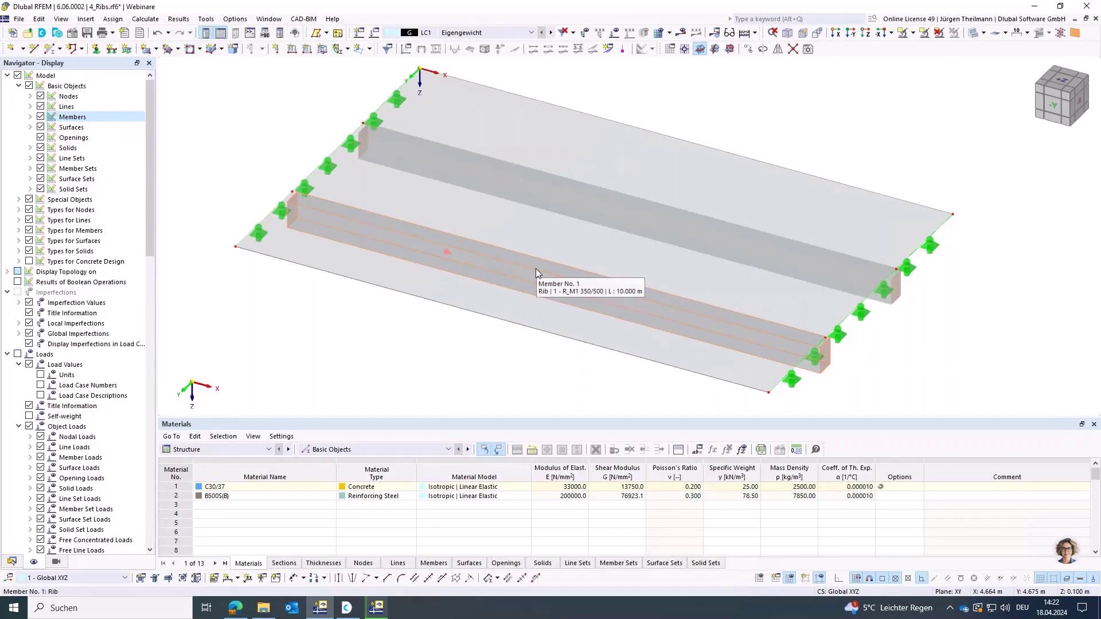
{"action": "left_click", "coordinate": [671, 34]}
{"action": "left_click", "coordinate": [675, 63]}
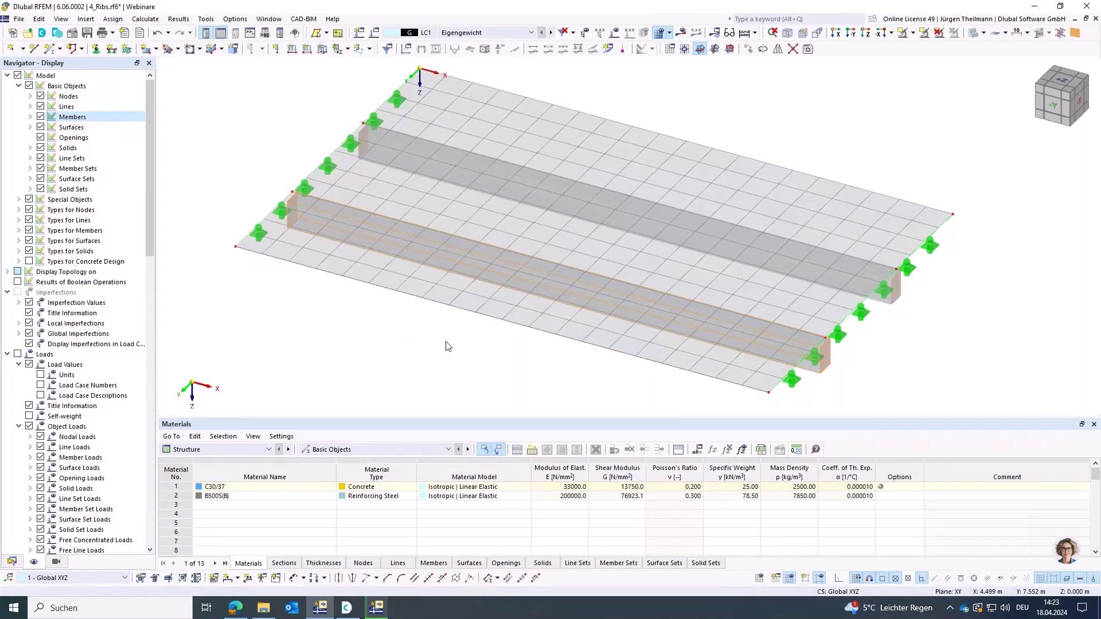
Undo the deletion of the front rib's two intermediate nodes and agree to discard the mesh
{"action": "middle_click_drag", "start_coordinate": [445, 346], "coordinate": [430, 319]}
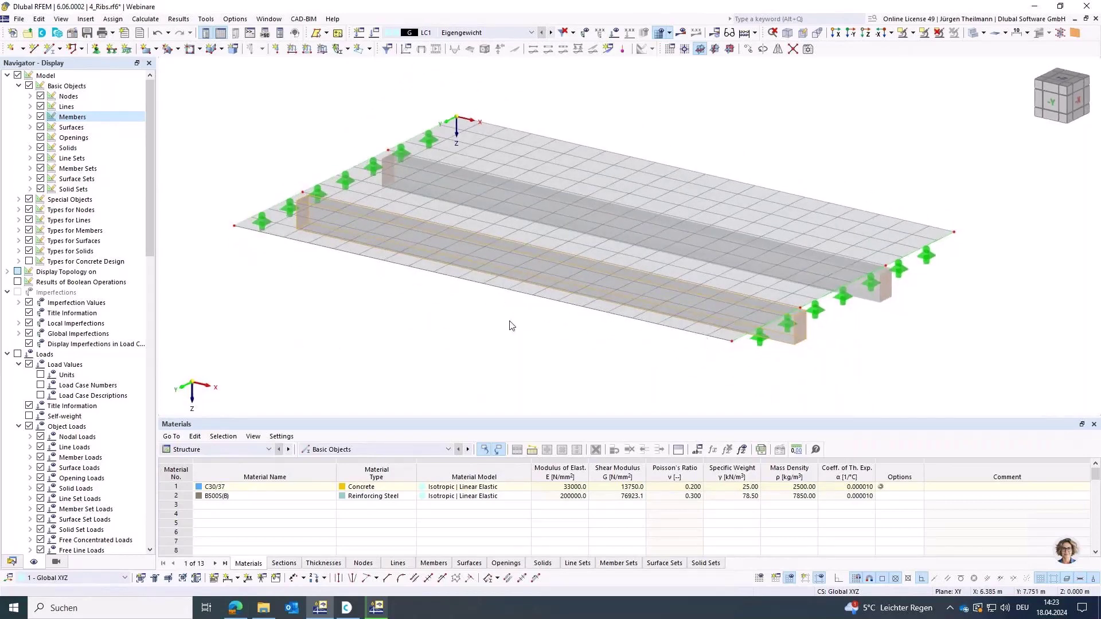
{"action": "left_click", "coordinate": [157, 34]}
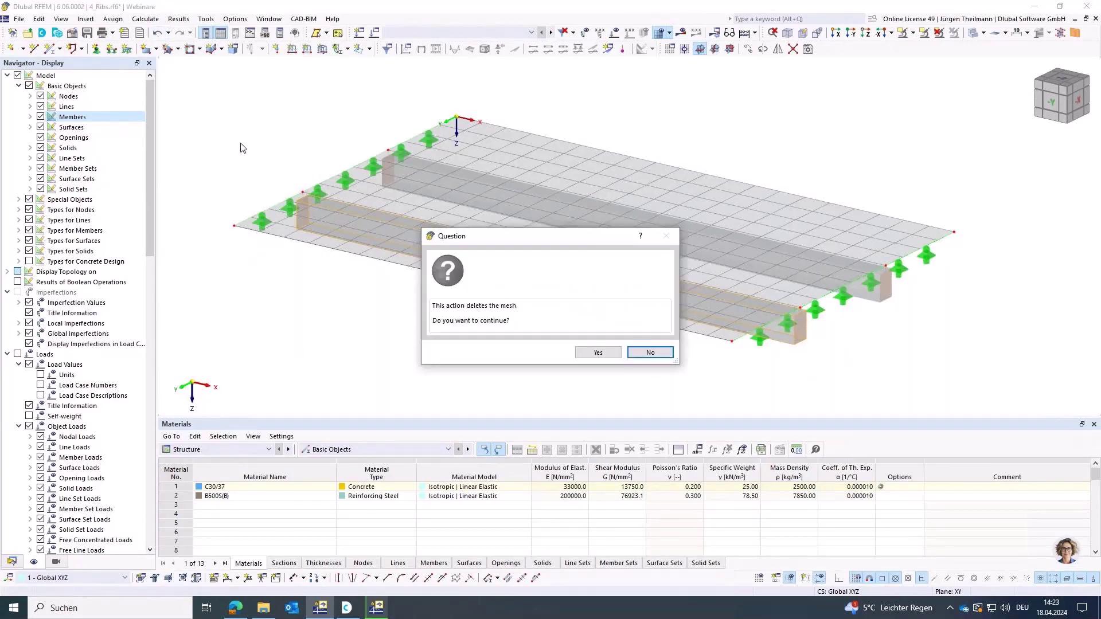
{"action": "left_click", "coordinate": [598, 353]}
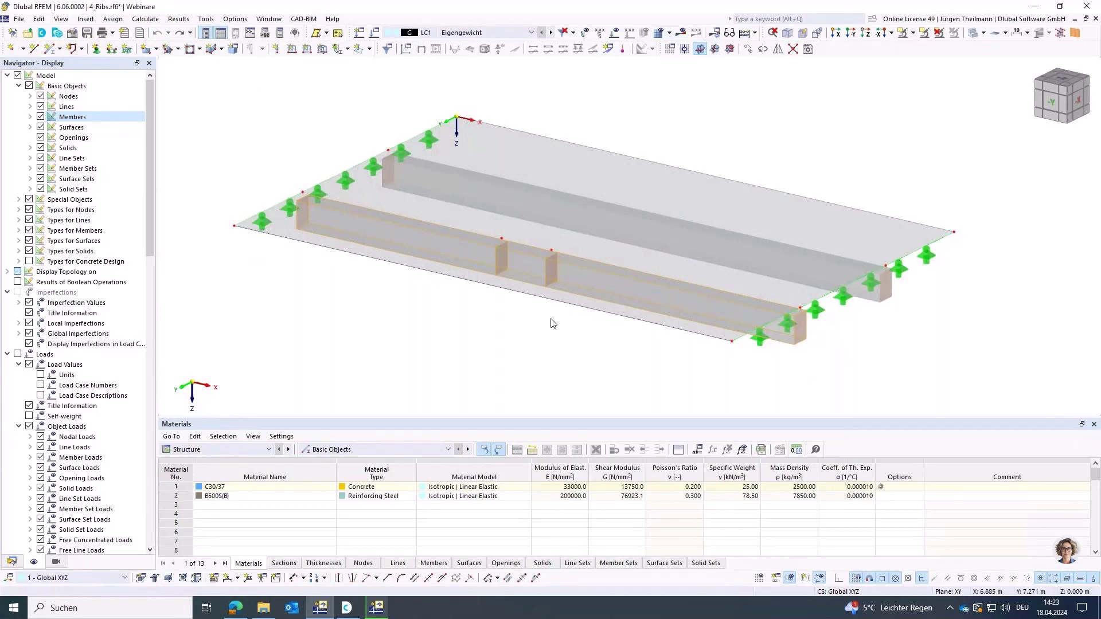
Edit the front rib's line and remove its two intermediate nodes from the node assignment, leaving only nodes 5 and 8
{"action": "right_click", "coordinate": [784, 342]}
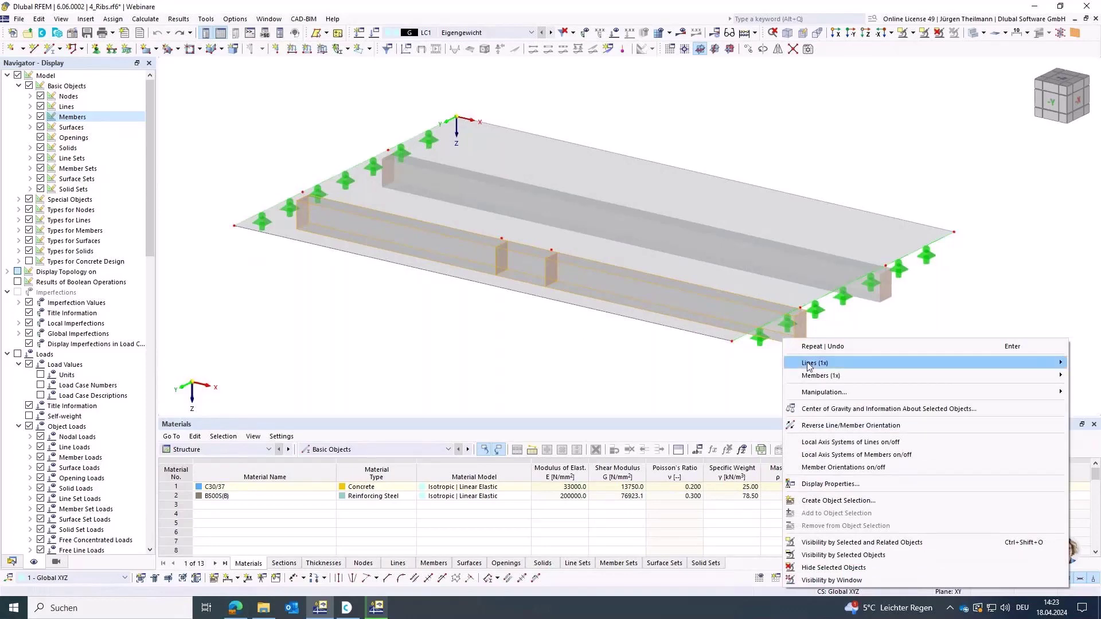
{"action": "mouse_move", "coordinate": [809, 366]}
{"action": "left_click", "coordinate": [708, 363]}
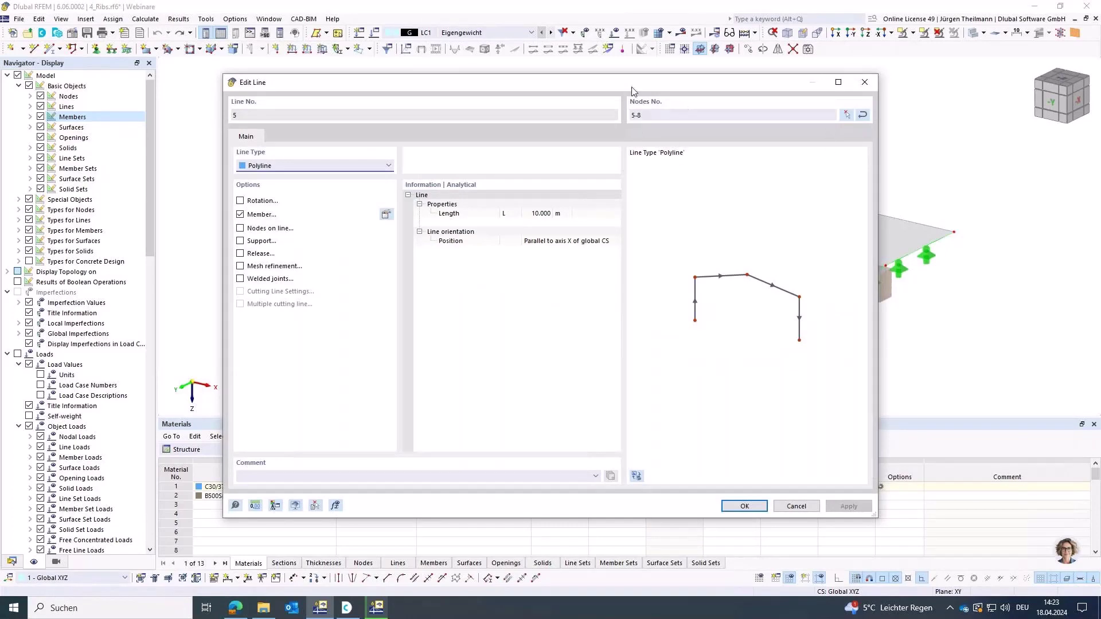
{"action": "left_click", "coordinate": [846, 115]}
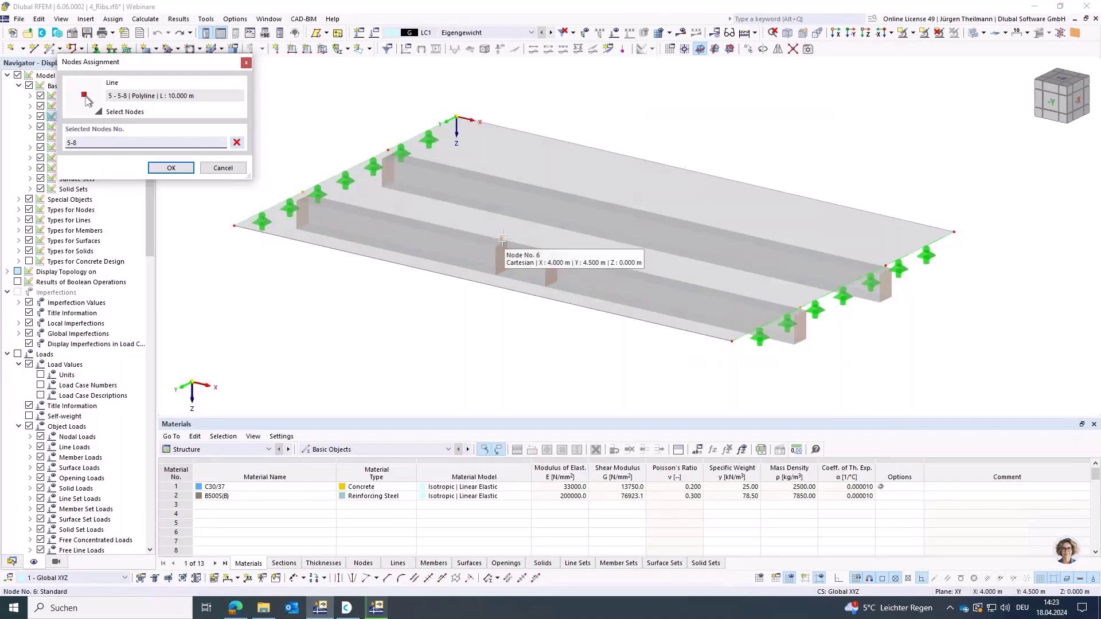
{"action": "left_click", "coordinate": [502, 239]}
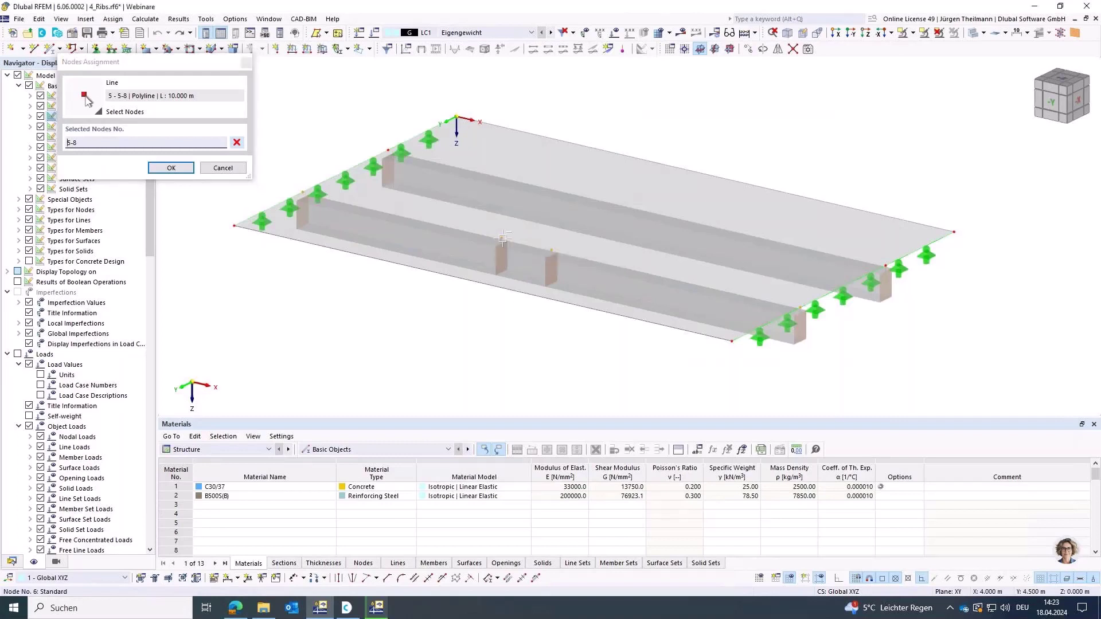
{"action": "left_click", "coordinate": [551, 250]}
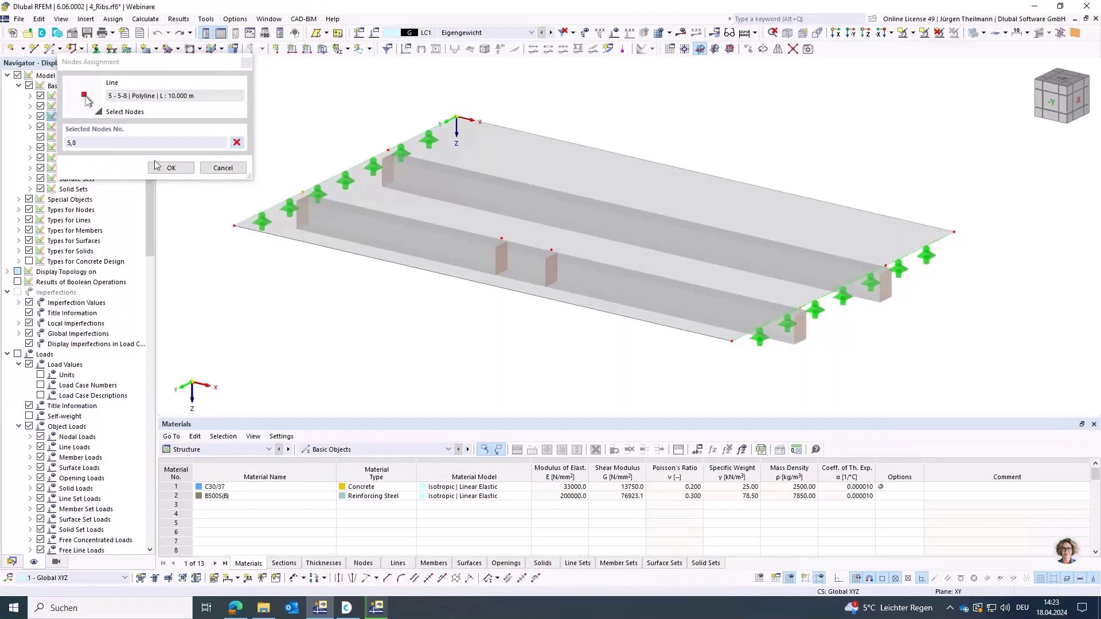
{"action": "left_click", "coordinate": [170, 169]}
{"action": "left_click", "coordinate": [170, 169]}
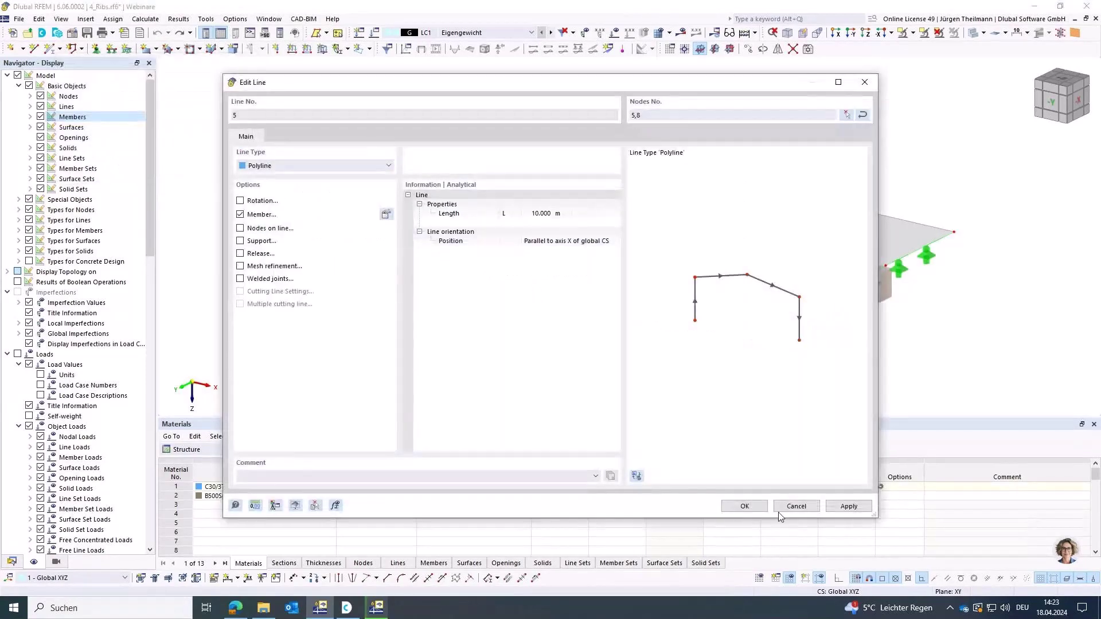
{"action": "left_click", "coordinate": [745, 506]}
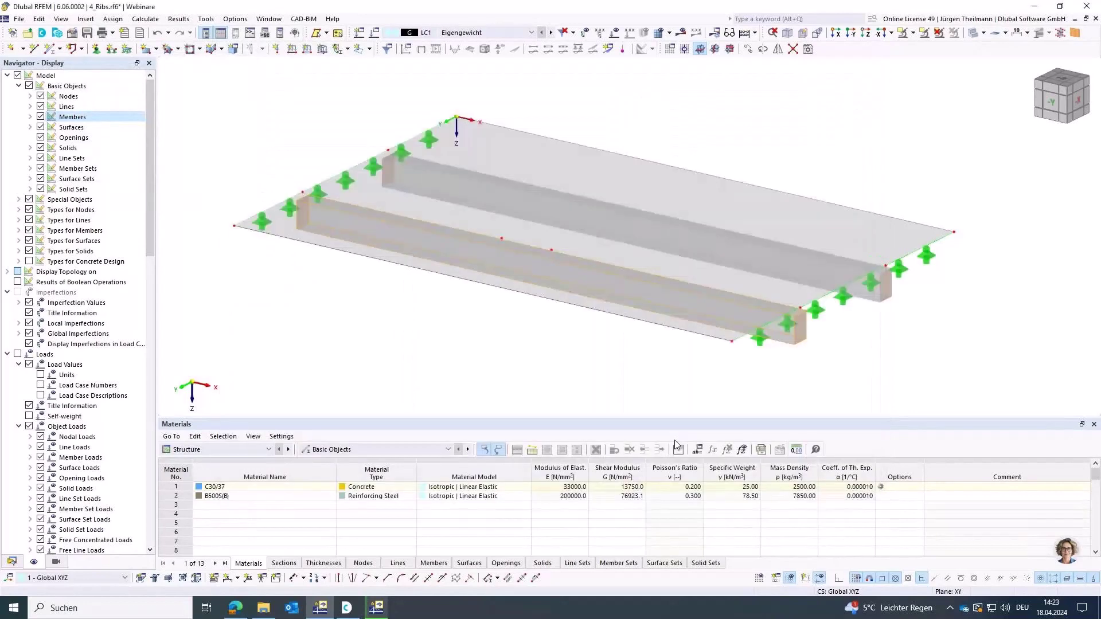
Generate the mesh for the slab with the redefined front rib line and inspect it
{"action": "left_click", "coordinate": [669, 35]}
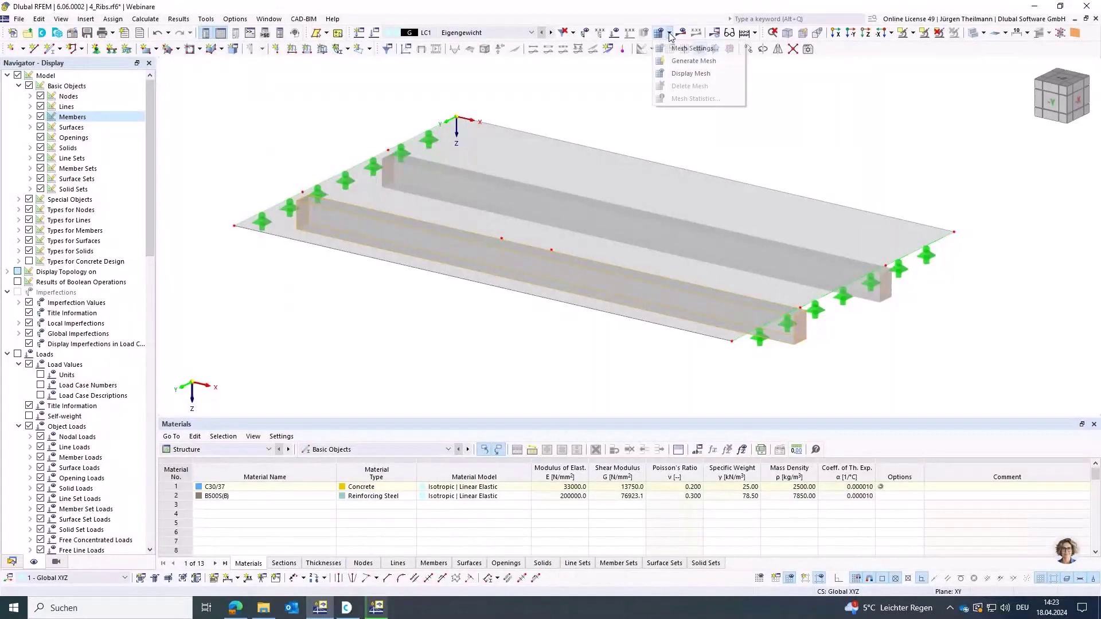
{"action": "left_click", "coordinate": [694, 61]}
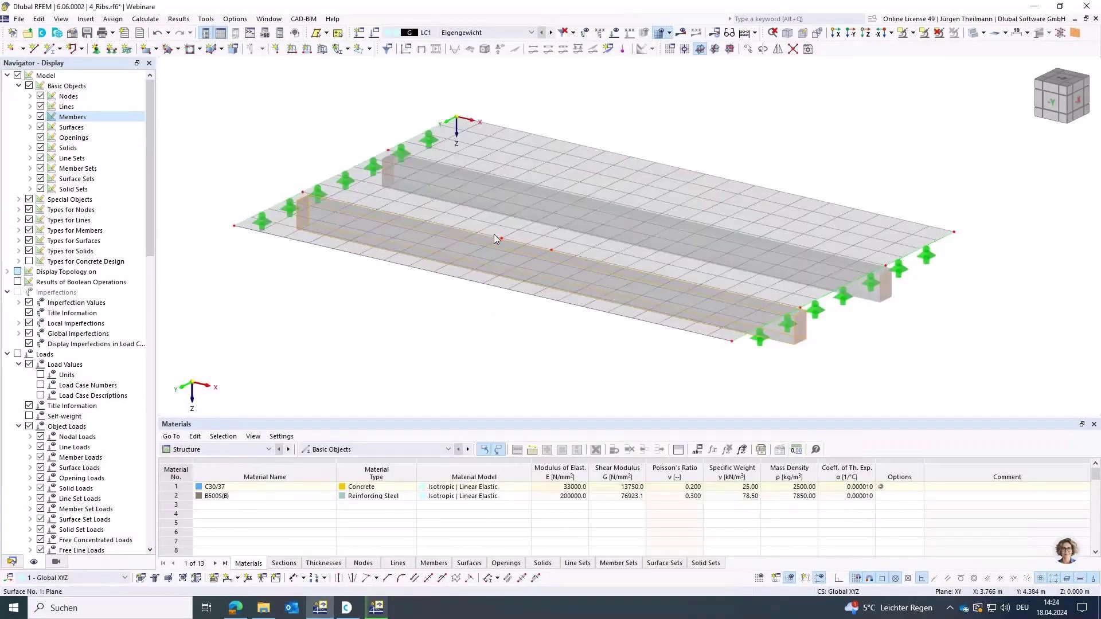
{"action": "mouse_move", "coordinate": [482, 330]}
{"action": "middle_mouse_down", "text": "ctrl"}
{"action": "mouse_move", "coordinate": [457, 340]}
{"action": "mouse_move", "coordinate": [499, 322]}
{"action": "middle_mouse_up", "text": "ctrl"}
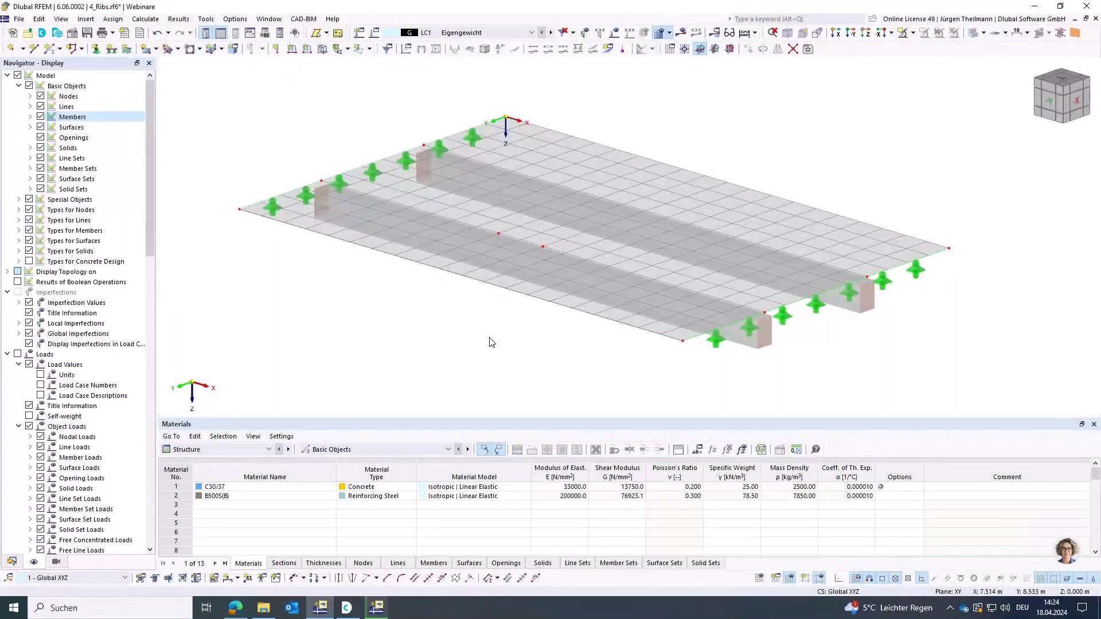
Collapse 4_Ribs in the data navigator and switch to the 5_Steel_Hall model
{"action": "left_click", "coordinate": [11, 562]}
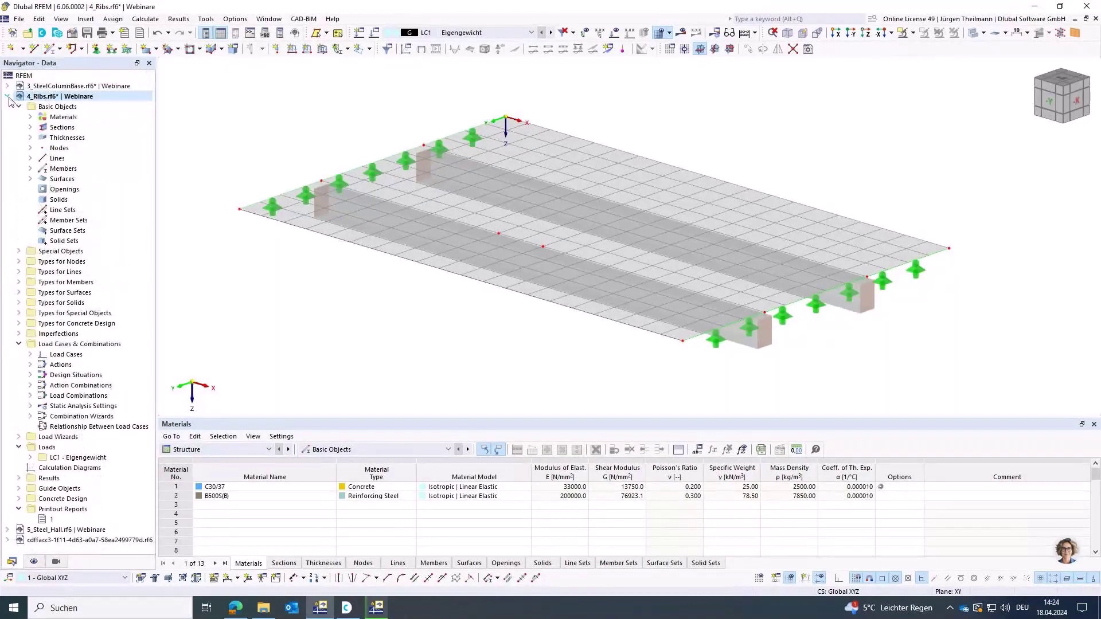
{"action": "left_click", "coordinate": [8, 97]}
{"action": "left_click", "coordinate": [40, 108]}
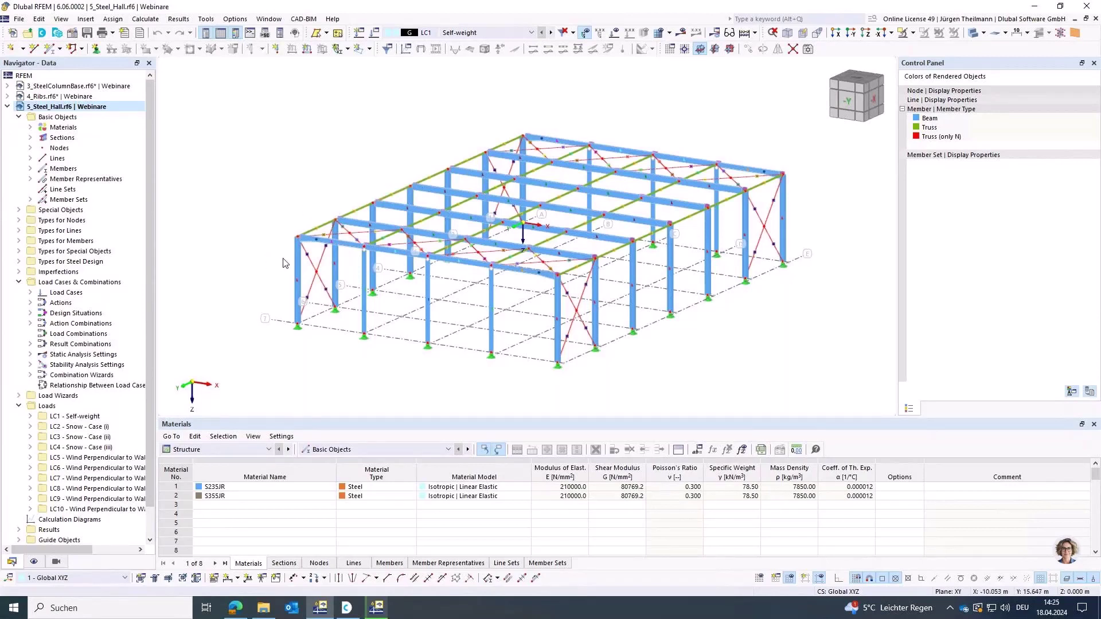
Open the Design Types of corner column No. 7 and show its effective lengths graphic with the member standing vertically
{"action": "mouse_move", "coordinate": [298, 263]}
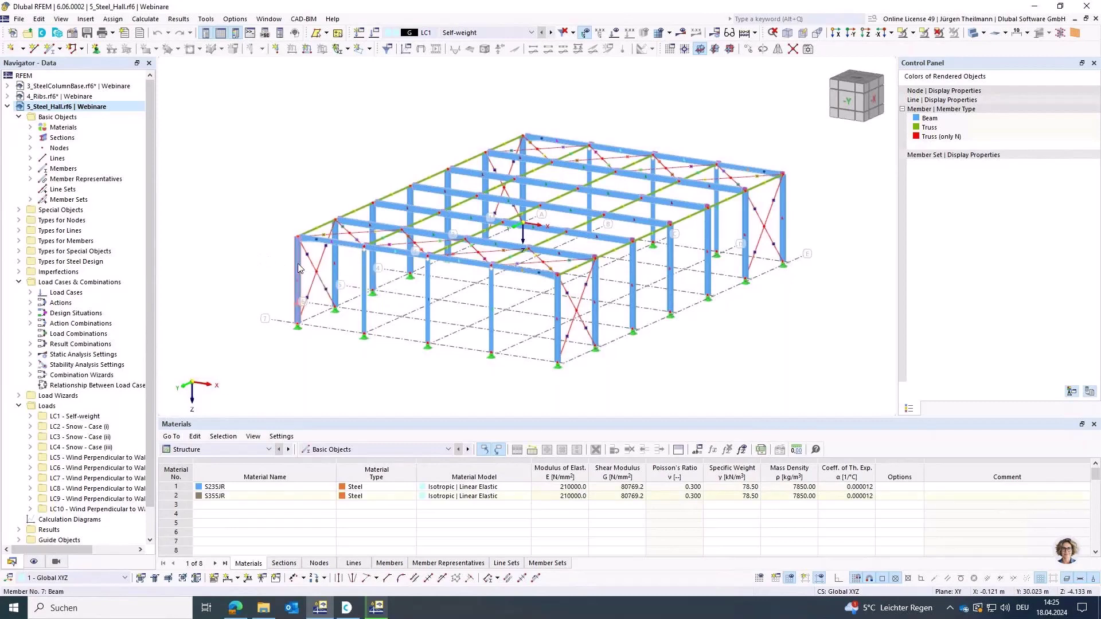
{"action": "double_click", "coordinate": [298, 265]}
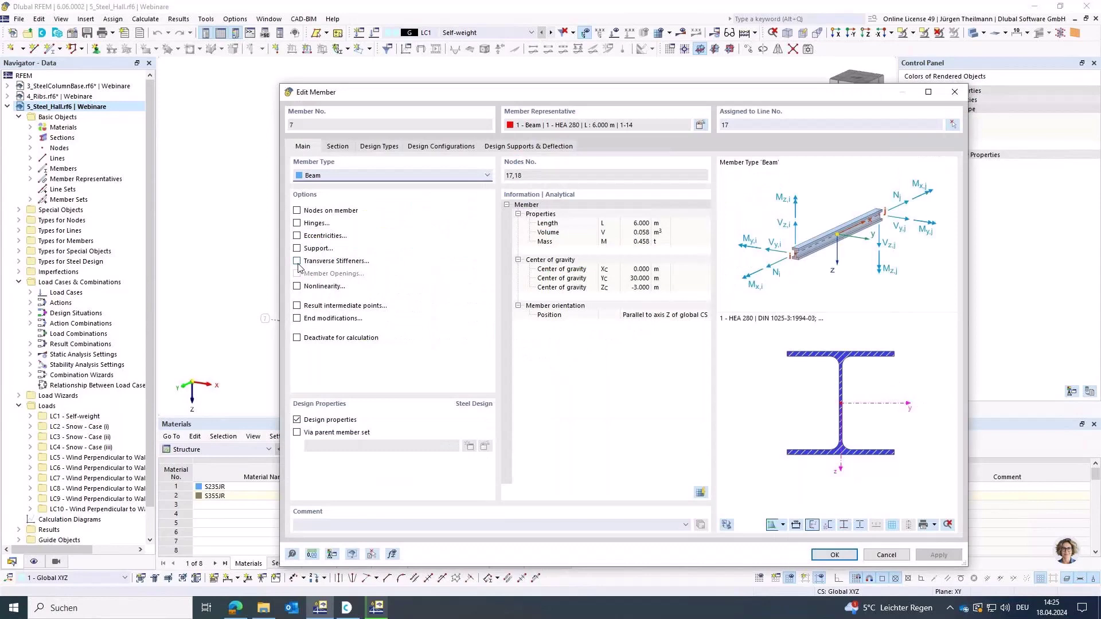
{"action": "left_click", "coordinate": [377, 147]}
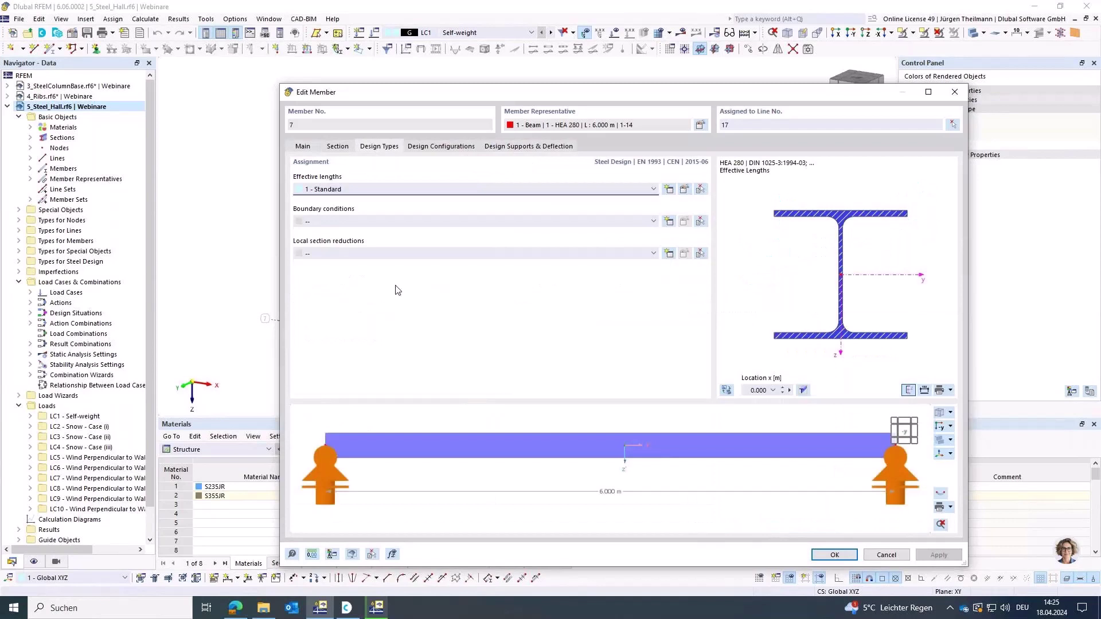
{"action": "left_click", "coordinate": [336, 191]}
{"action": "left_click", "coordinate": [336, 192]}
{"action": "left_click", "coordinate": [939, 496]}
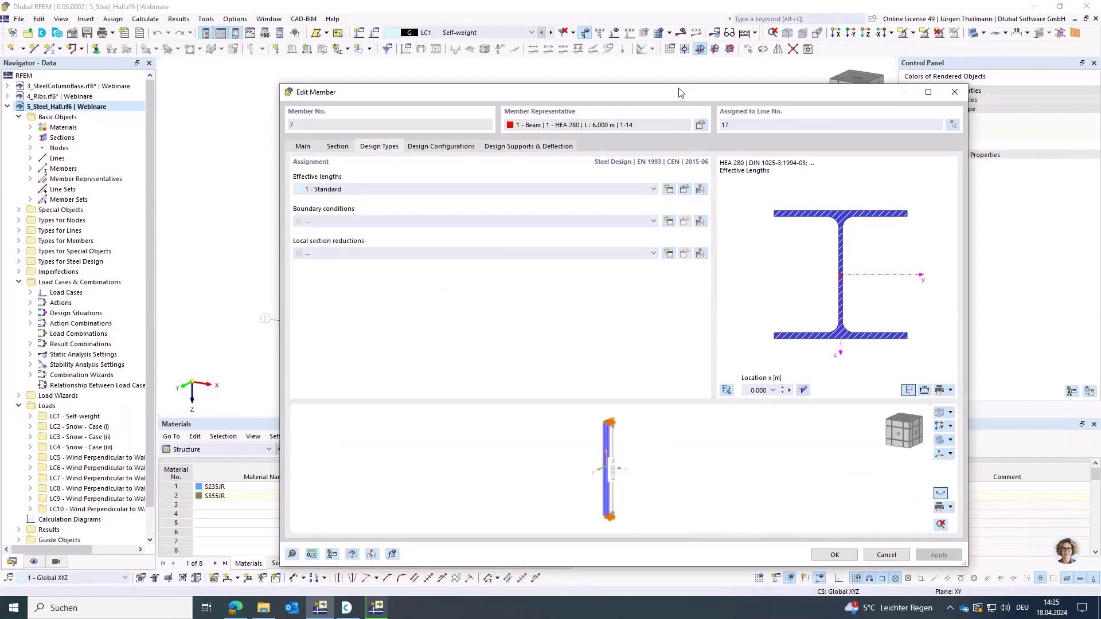
{"action": "left_click_drag", "start_coordinate": [679, 92], "coordinate": [631, 71]}
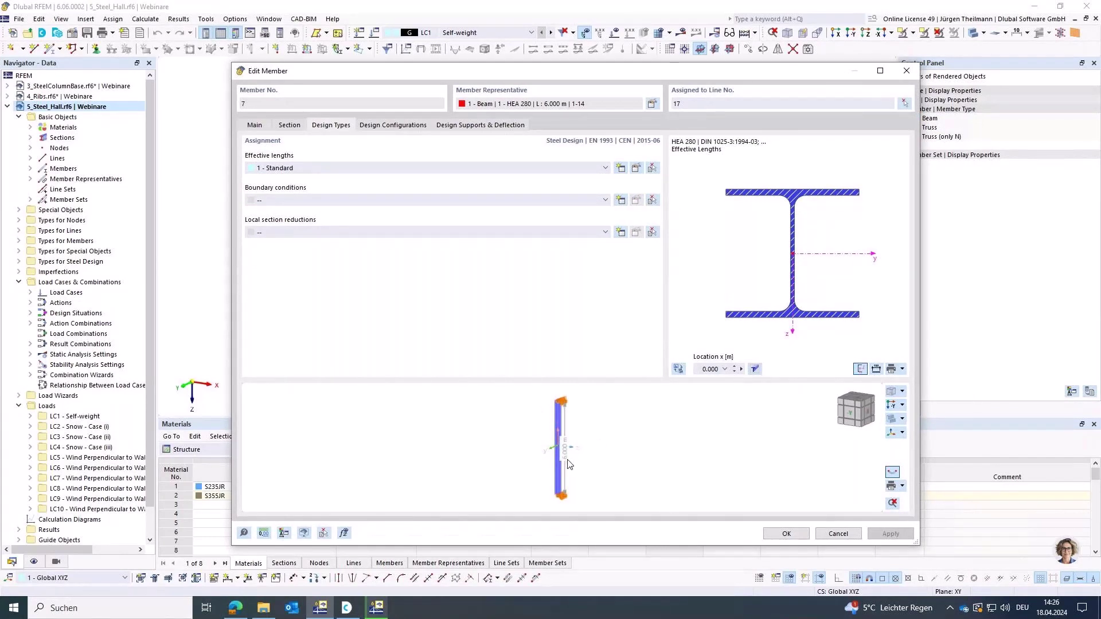
Print the column's effective lengths graphic to a template with a name beginning with "Eff_" and confirm the member settings
{"action": "left_click", "coordinate": [903, 487]}
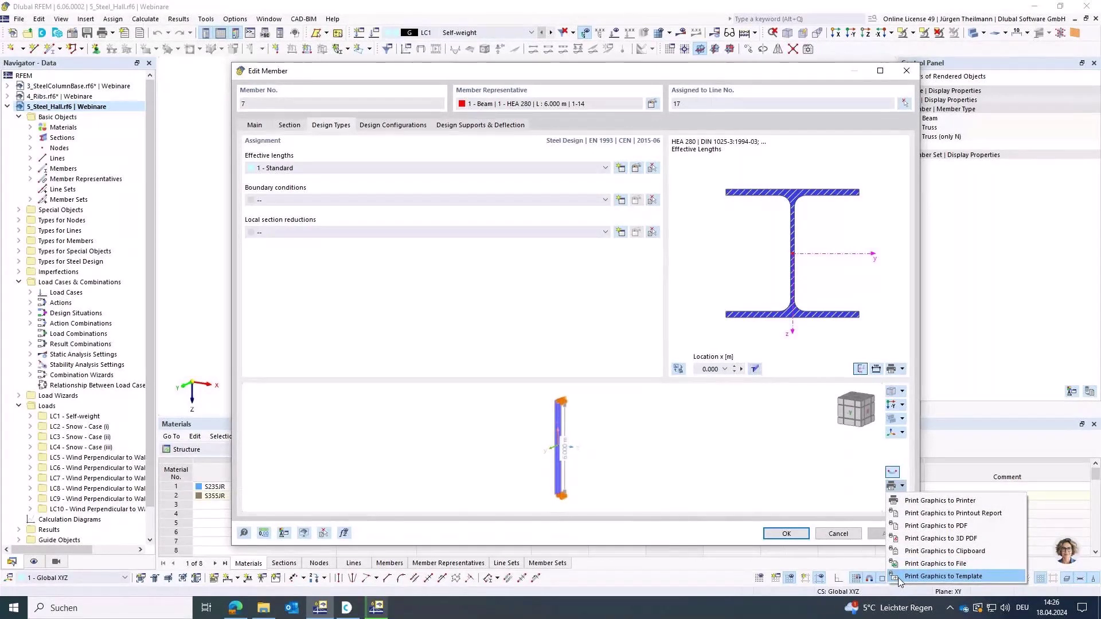
{"action": "left_click", "coordinate": [949, 577]}
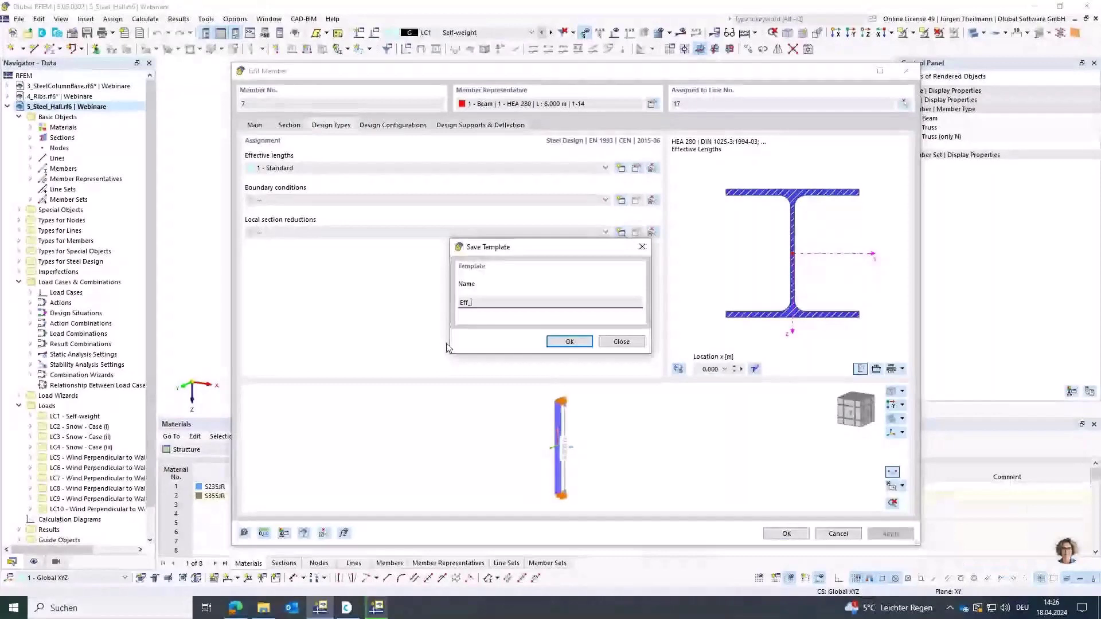
{"action": "left_click", "coordinate": [569, 343]}
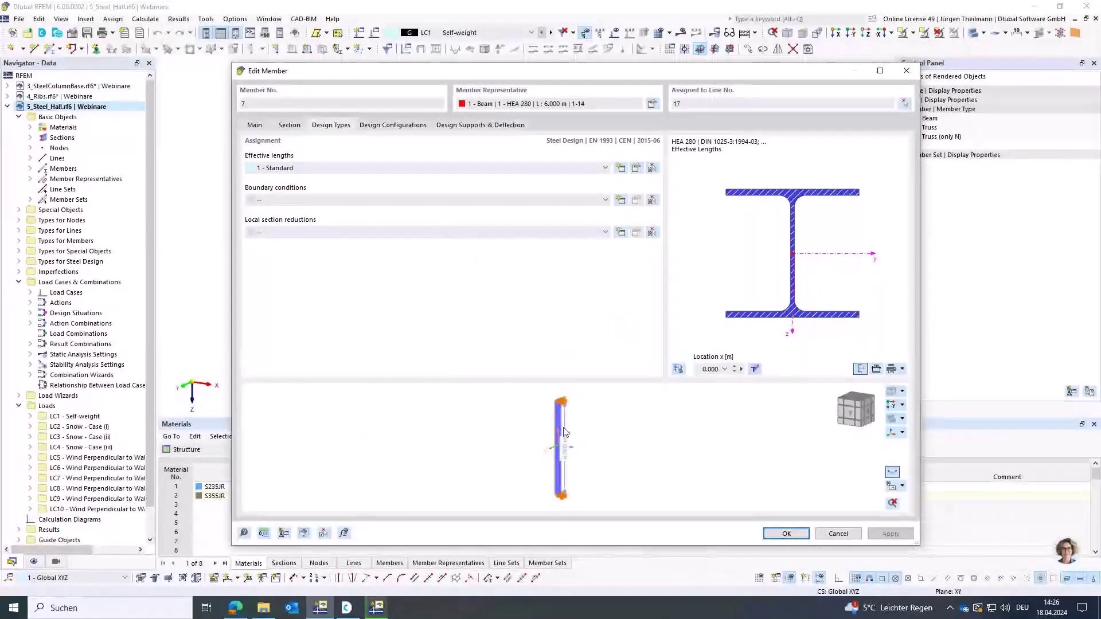
{"action": "left_click", "coordinate": [786, 533]}
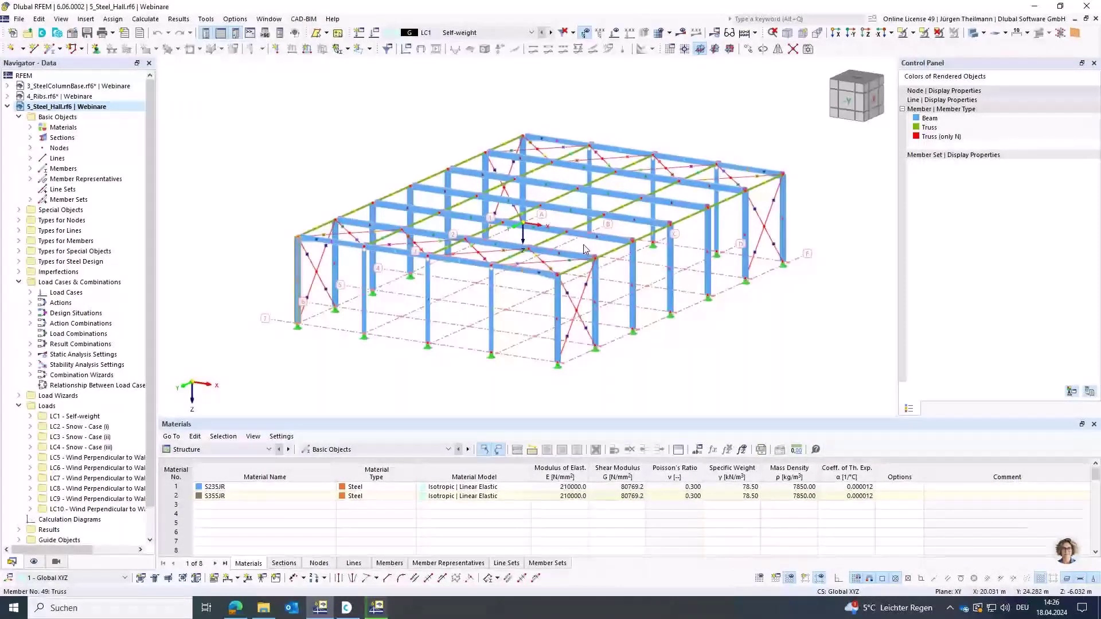
Open the steel design boundary condition Giebelrahmen, view its nodal supports and switch the preview to the rendered hall model
{"action": "scroll", "coordinate": [585, 250], "scroll_direction": "up", "scroll_amount": 3}
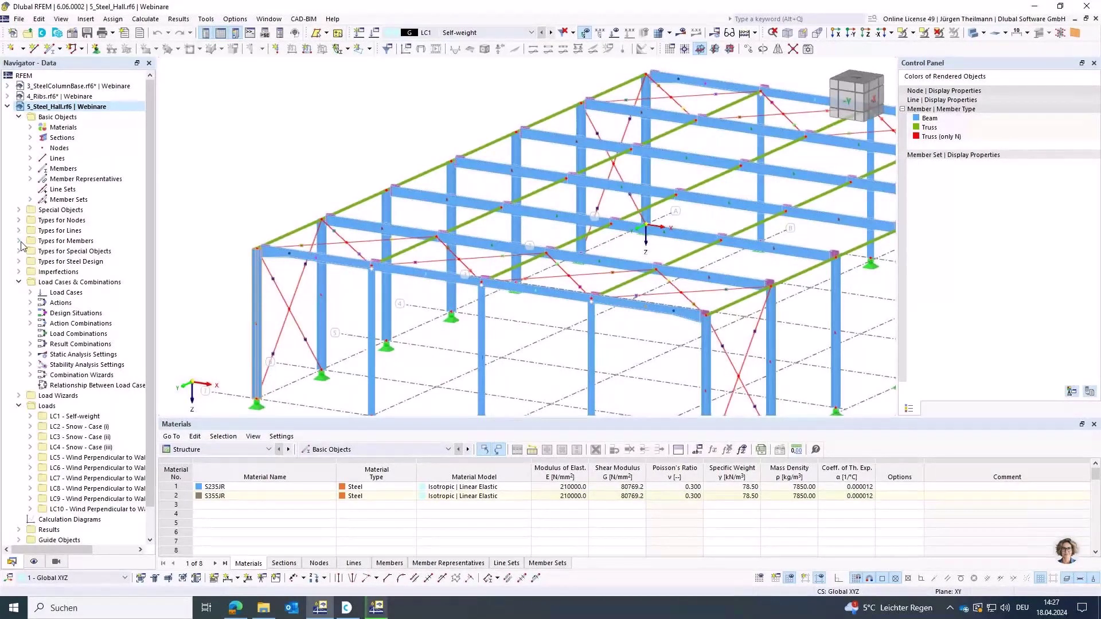
{"action": "left_click", "coordinate": [20, 262]}
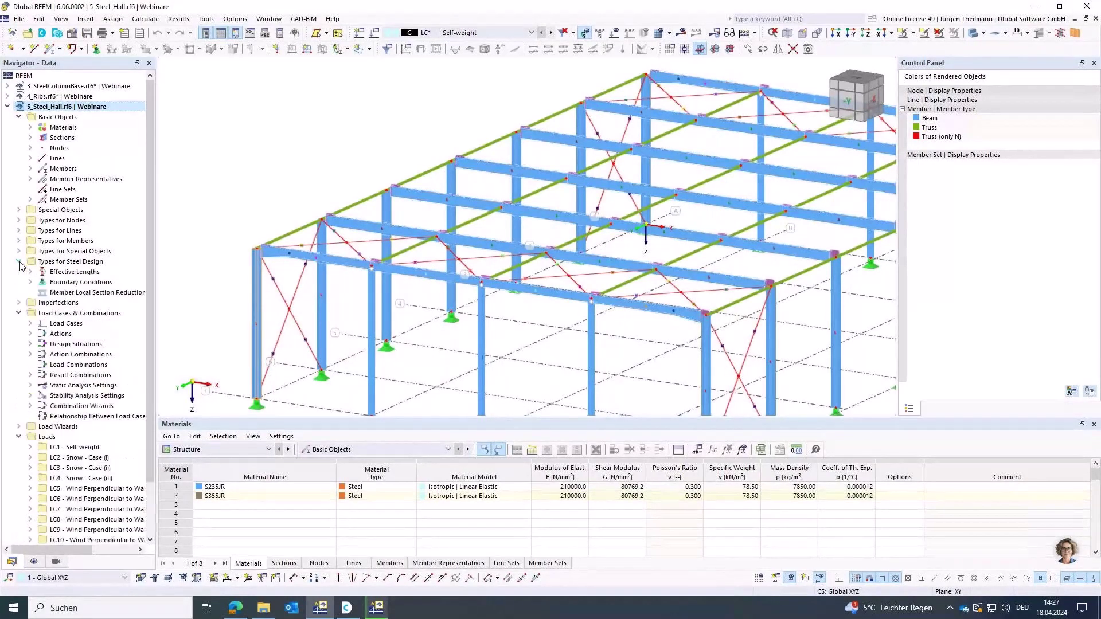
{"action": "left_click", "coordinate": [30, 283]}
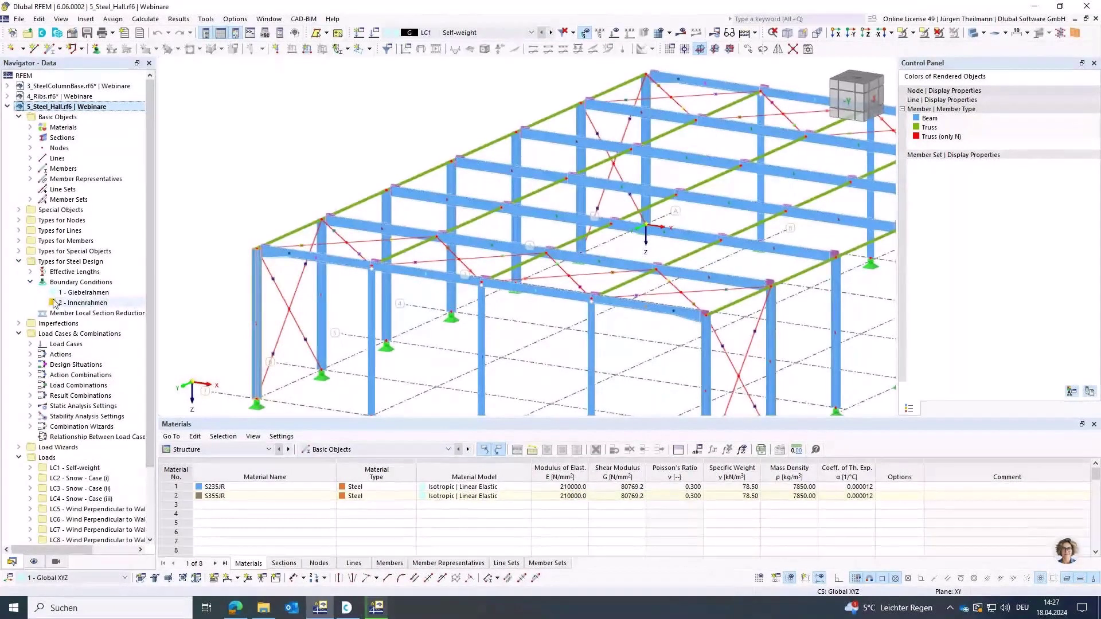
{"action": "double_click", "coordinate": [55, 294]}
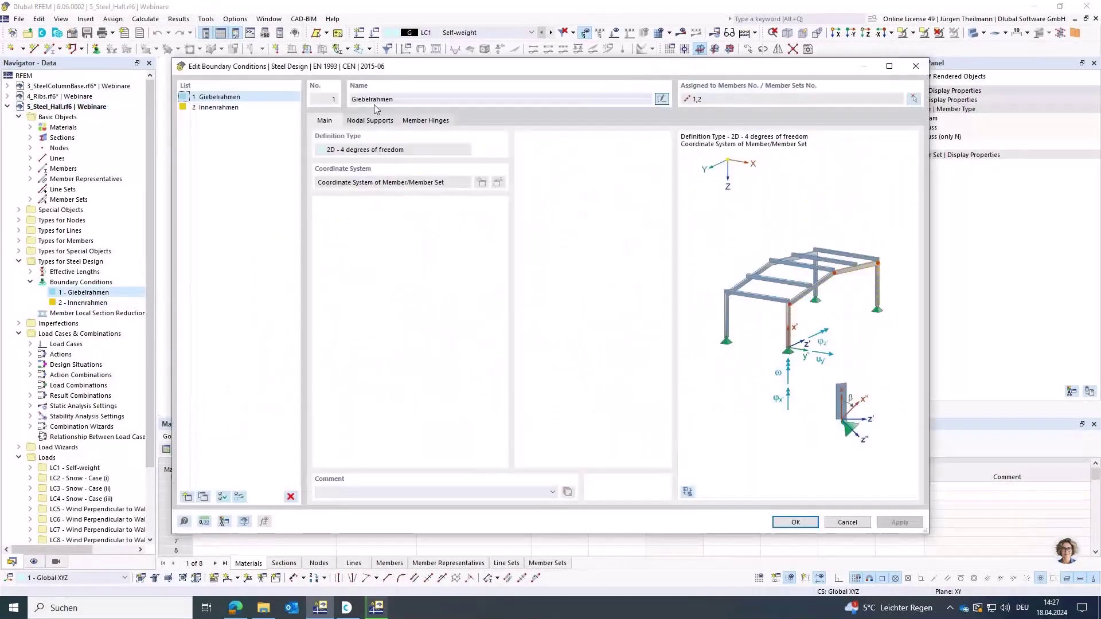
{"action": "left_click", "coordinate": [370, 120]}
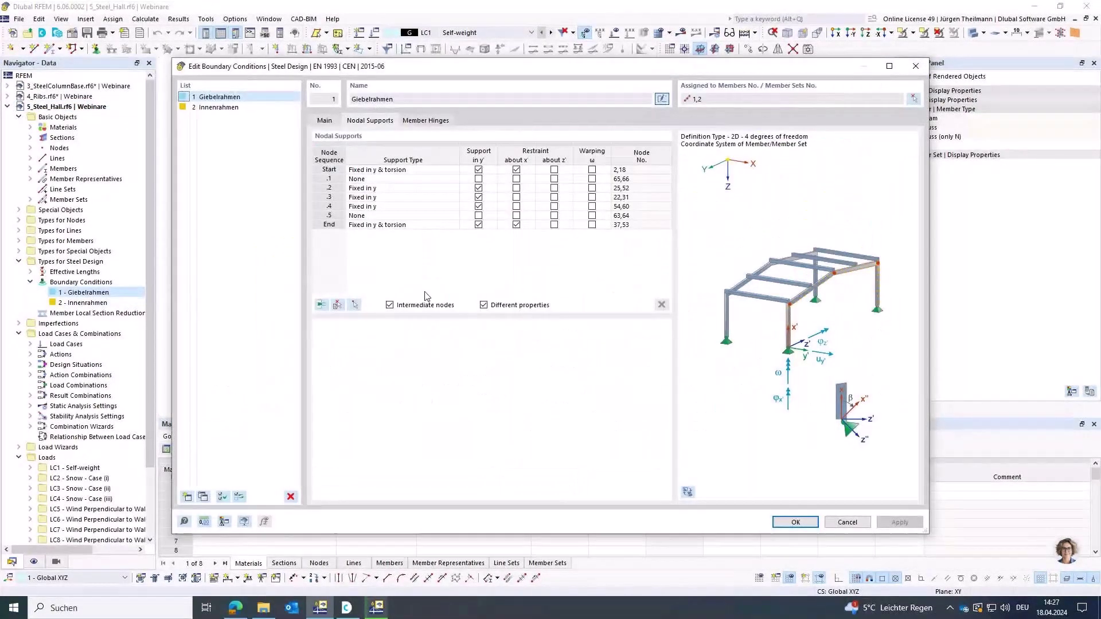
{"action": "left_click", "coordinate": [325, 120]}
{"action": "left_click", "coordinate": [370, 121]}
{"action": "left_click", "coordinate": [689, 493]}
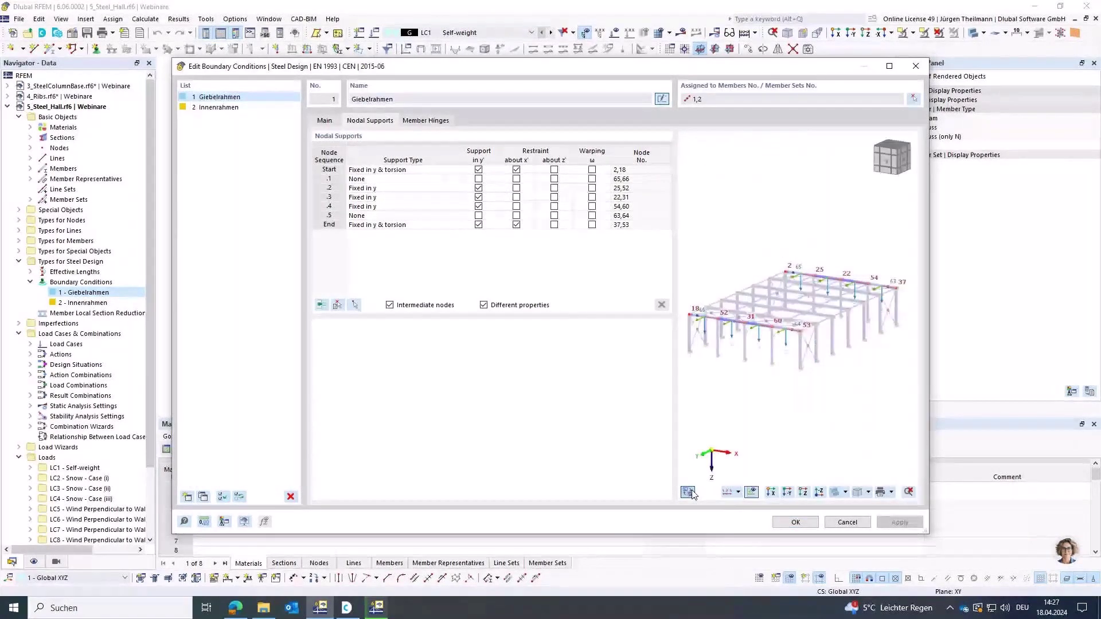
Examine the gable frame's nodal supports in the Giebelrahmen boundary condition preview, and close the boundary condition settings
{"action": "scroll", "coordinate": [794, 332], "scroll_direction": "up", "scroll_amount": 5}
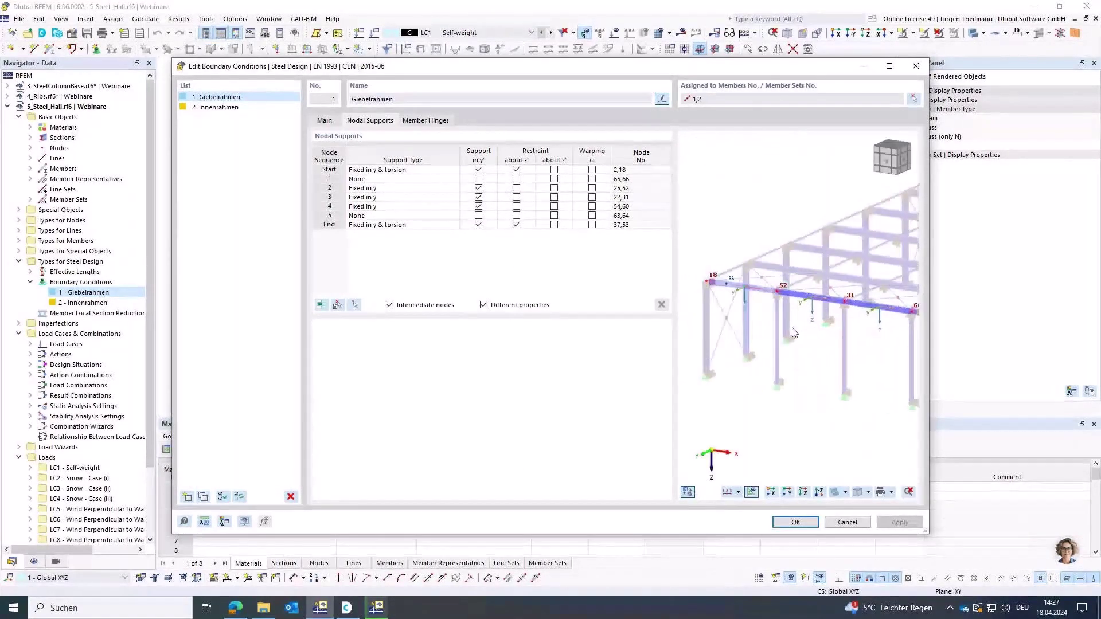
{"action": "scroll", "coordinate": [795, 336], "scroll_direction": "down", "scroll_amount": 2}
{"action": "middle_click_drag", "start_coordinate": [795, 336], "coordinate": [778, 325]}
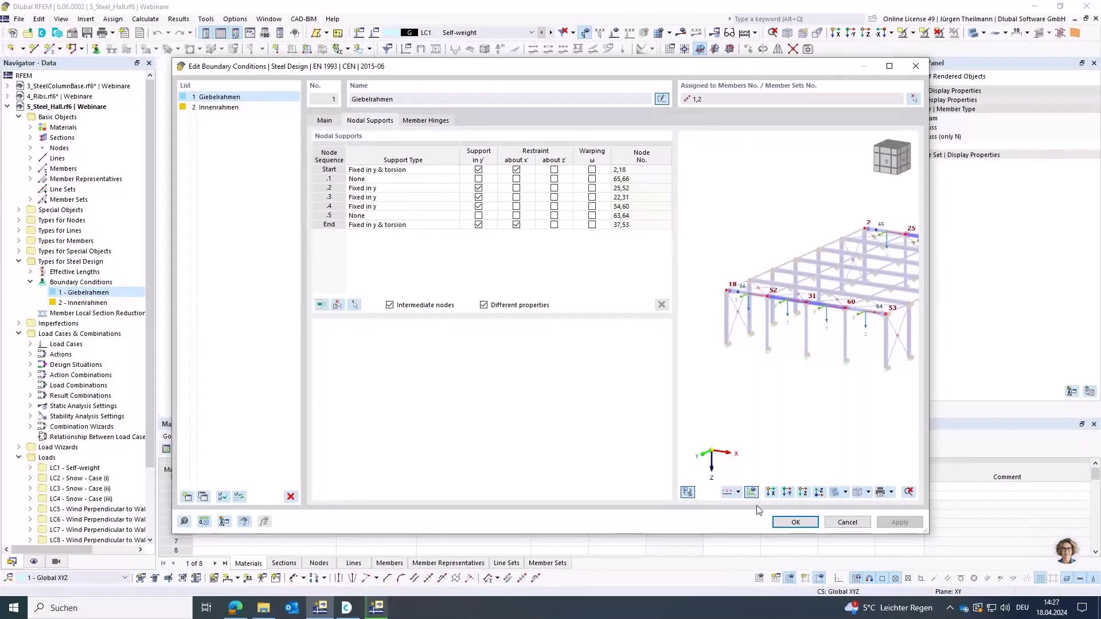
{"action": "left_click", "coordinate": [796, 522]}
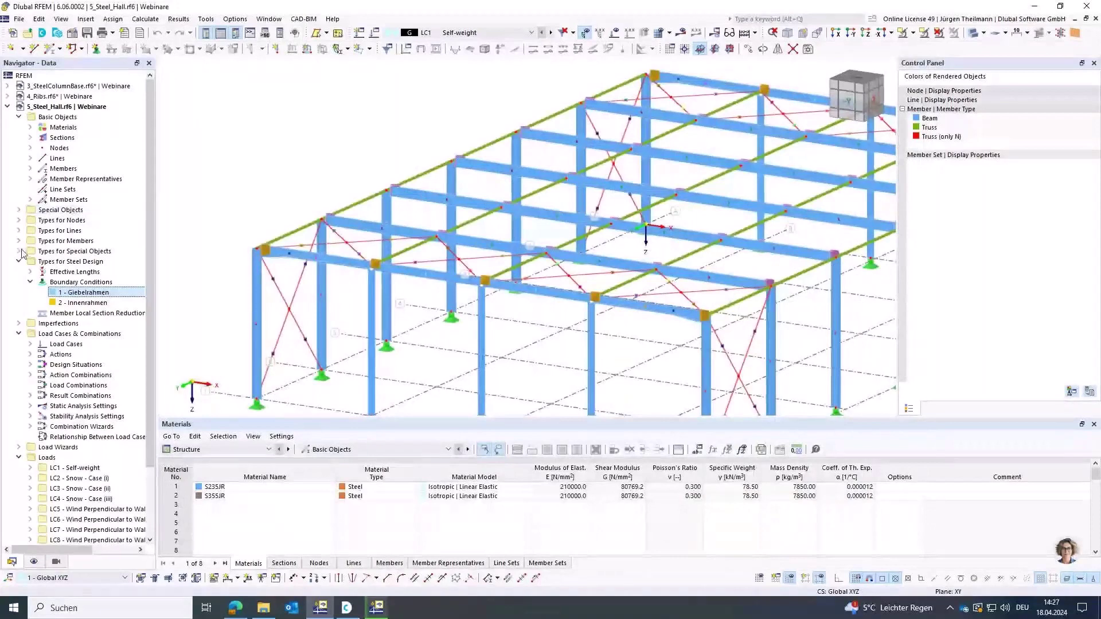
Open the Design Types of member set 1 and show its boundary conditions graphic in the set's spatial orientation
{"action": "left_click", "coordinate": [31, 200]}
{"action": "double_click", "coordinate": [97, 212]}
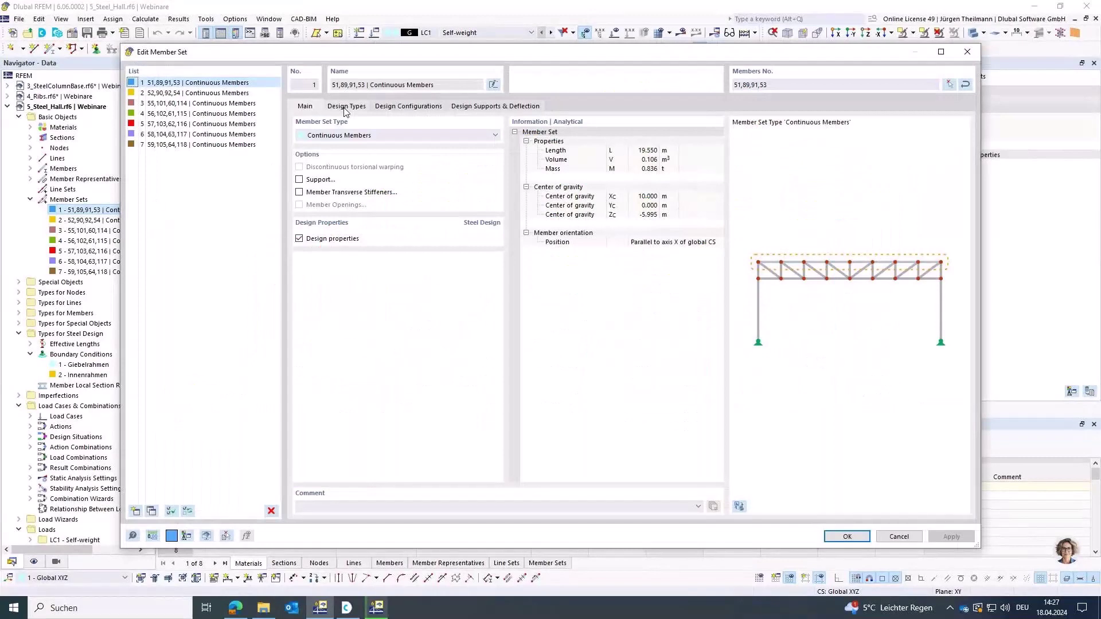
{"action": "left_click", "coordinate": [346, 106]}
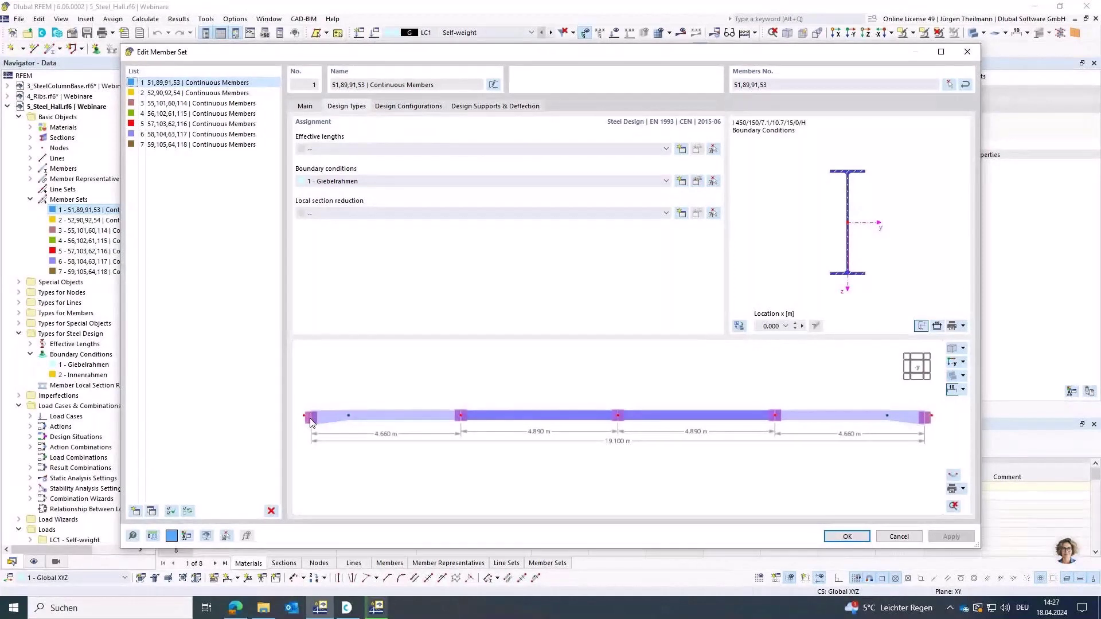
{"action": "left_click", "coordinate": [955, 480]}
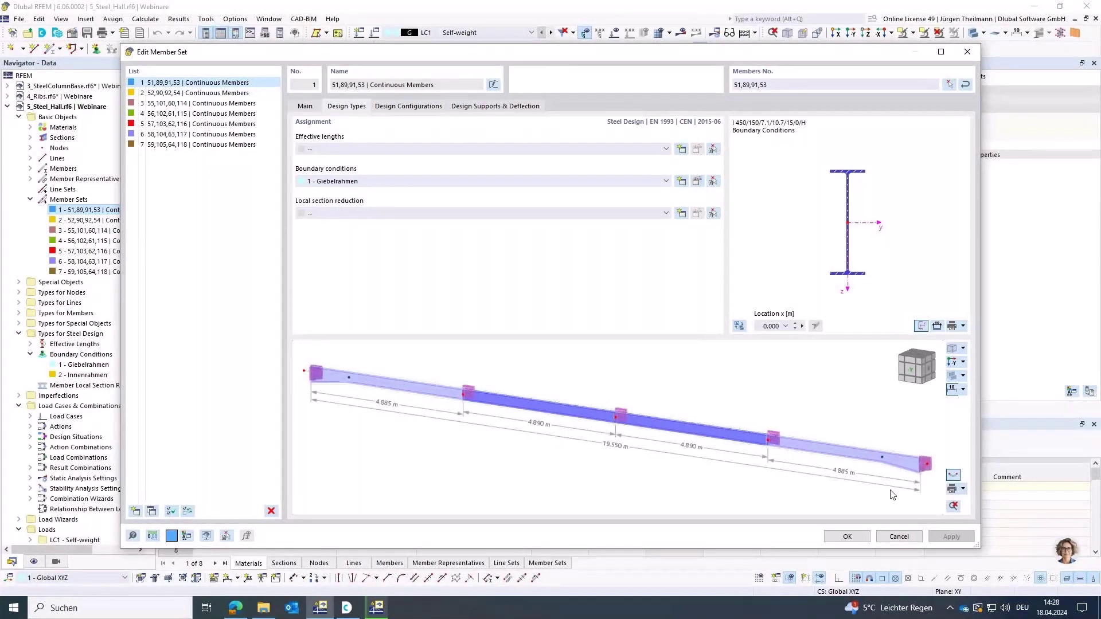
Print the member set's boundary conditions graphic to a template named BC and confirm the member set settings
{"action": "left_click", "coordinate": [963, 489]}
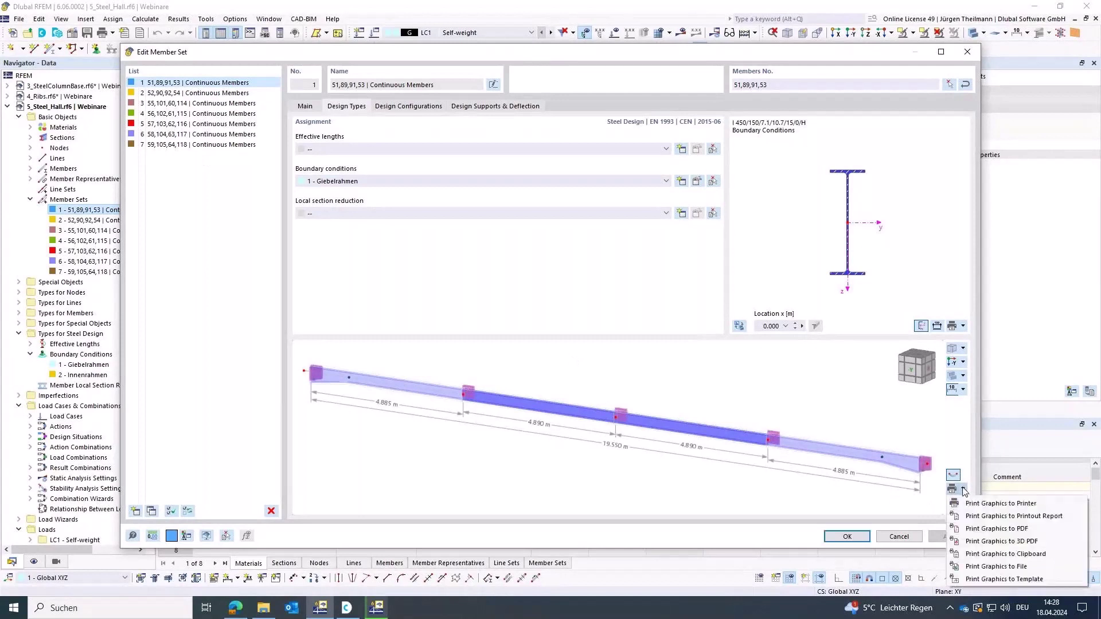
{"action": "left_click", "coordinate": [1007, 579]}
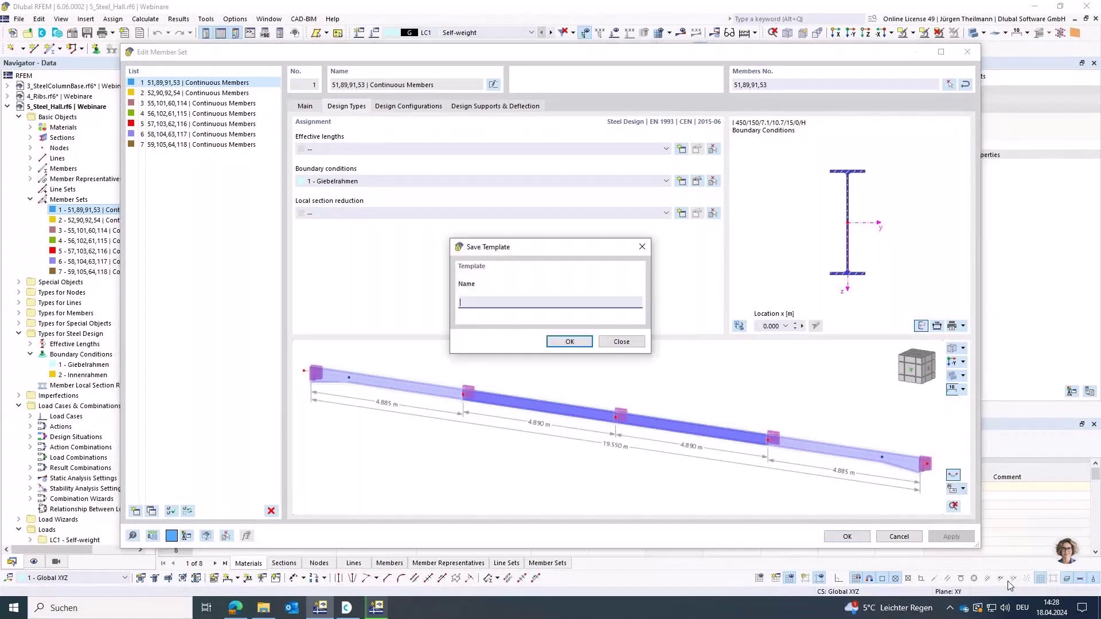
{"action": "type", "text": "BC"}
{"action": "left_click", "coordinate": [569, 341]}
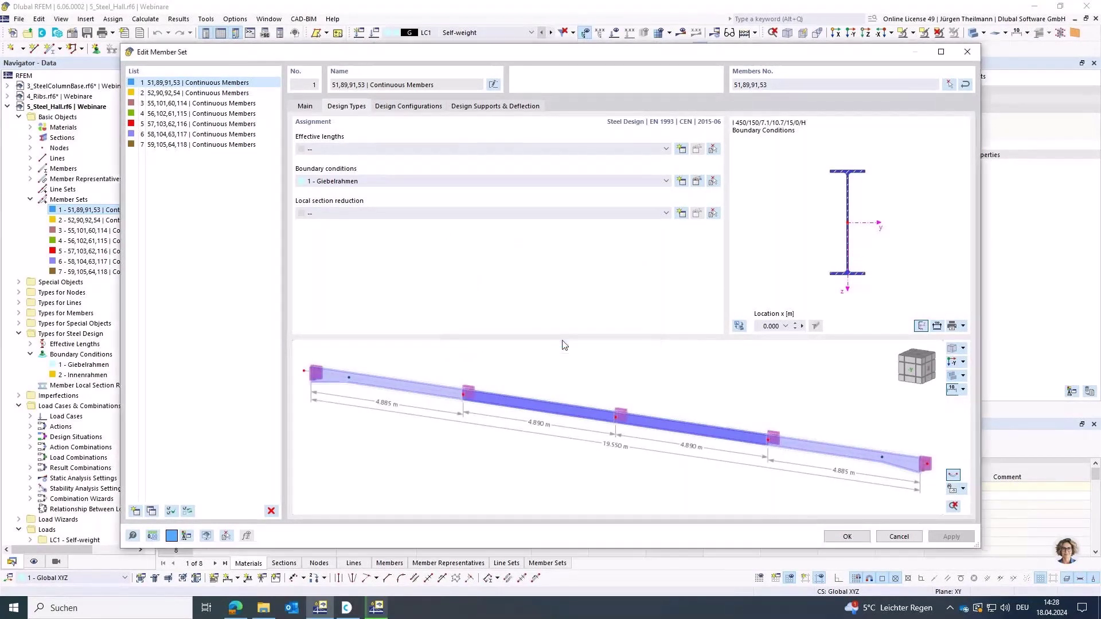
{"action": "left_click", "coordinate": [847, 537]}
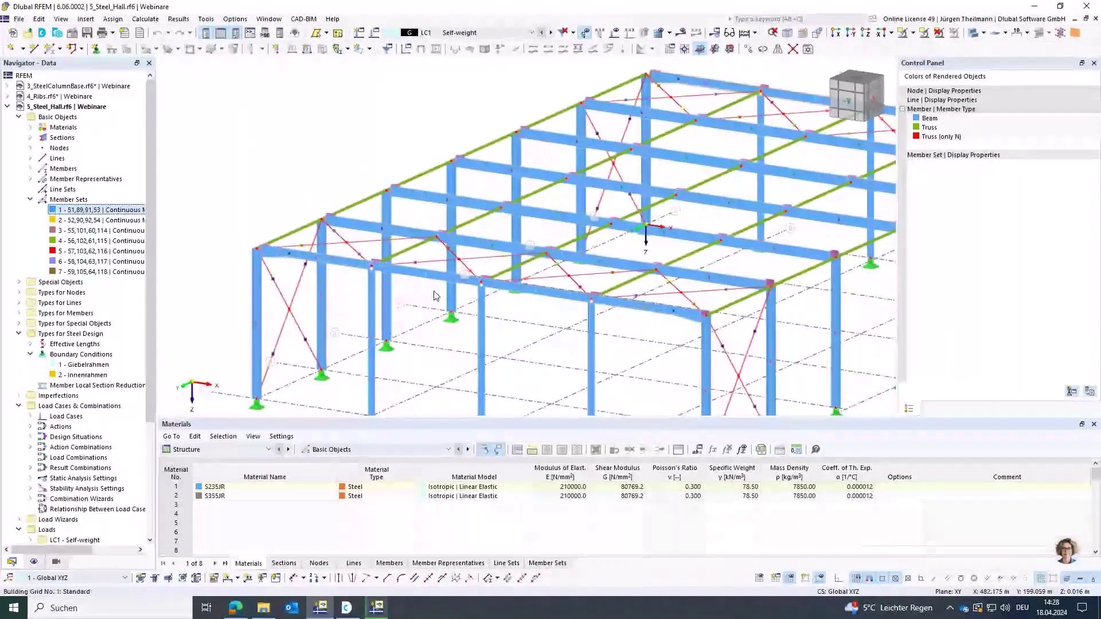
Review the list of saved graphic templates and close it
{"action": "scroll", "coordinate": [441, 304], "scroll_direction": "down", "scroll_amount": 4}
{"action": "middle_click_drag", "start_coordinate": [618, 342], "coordinate": [596, 321]}
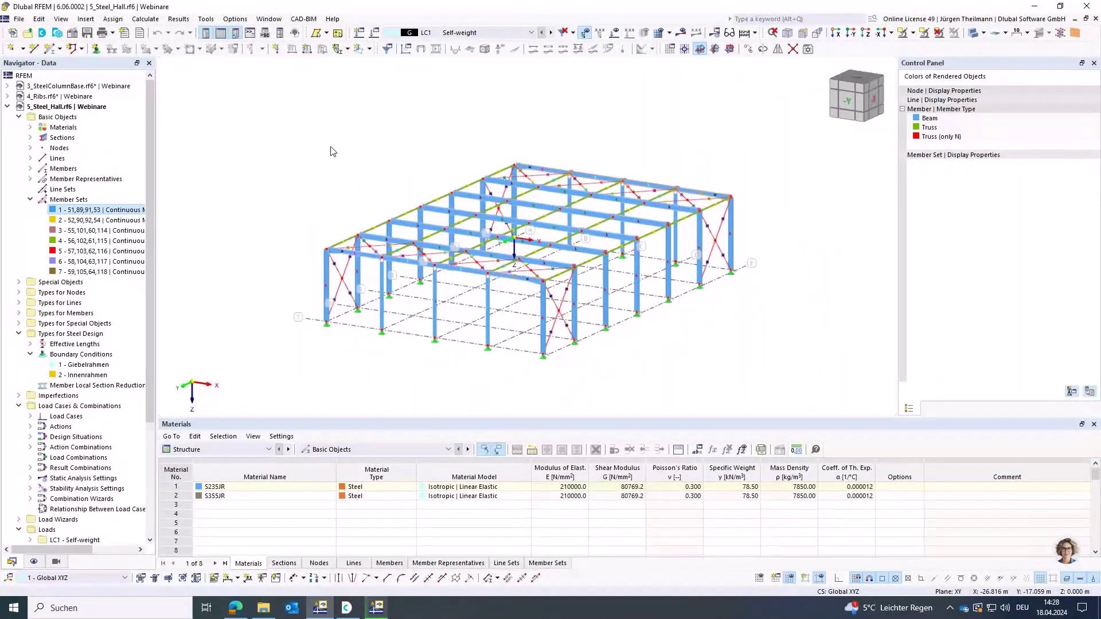
{"action": "left_click", "coordinate": [236, 19]}
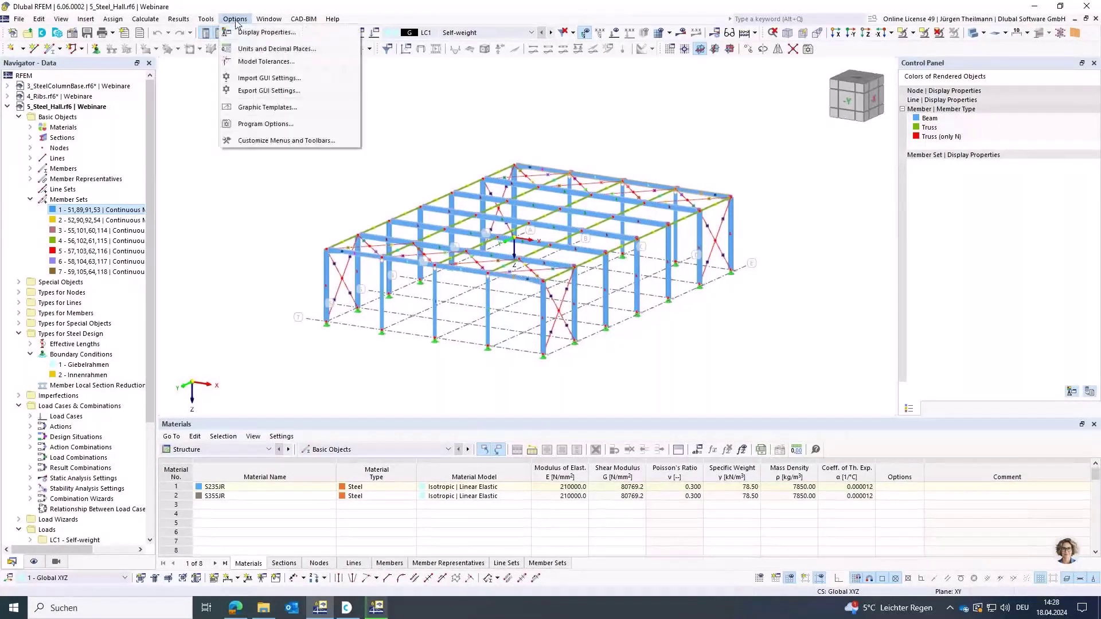
{"action": "left_click", "coordinate": [271, 108]}
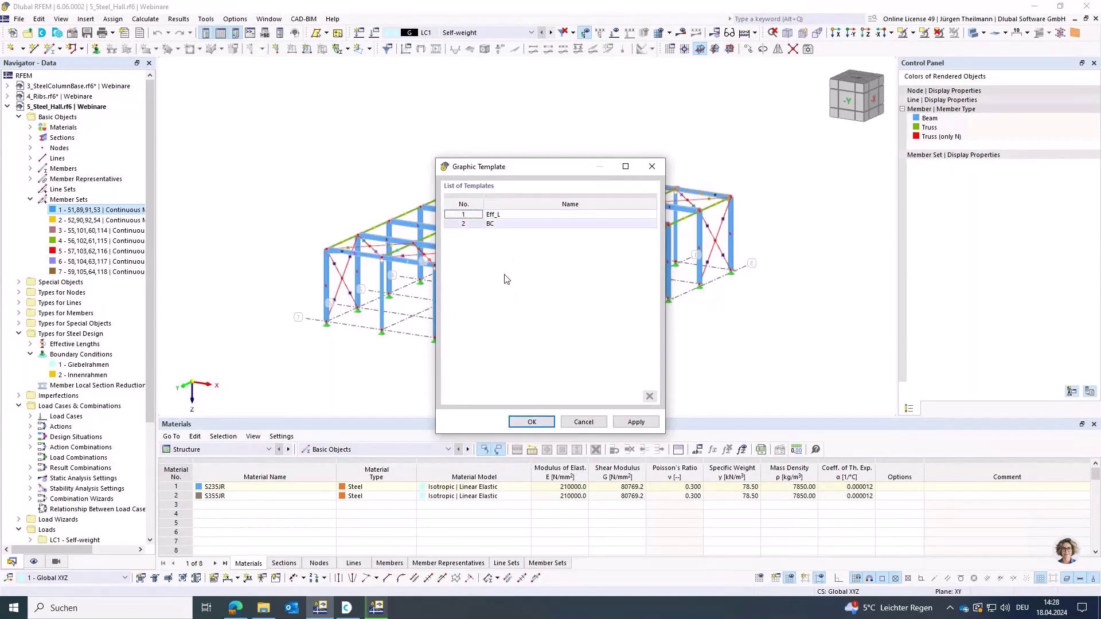
{"action": "left_click", "coordinate": [531, 422]}
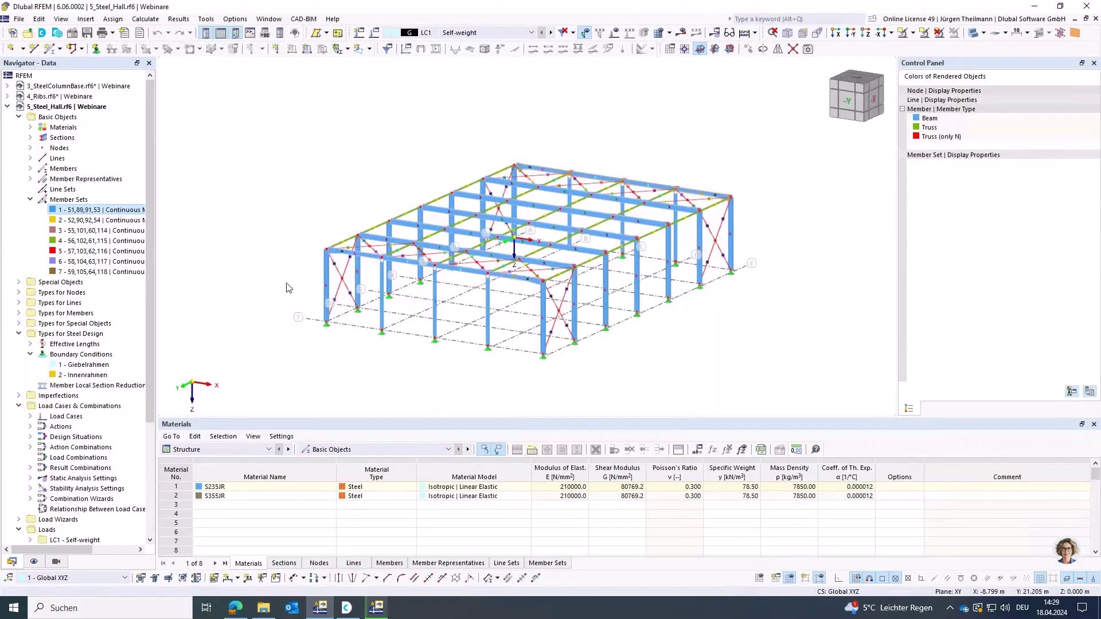
Start printing the graphics to the printout report and set the window to print to Multi print
{"action": "left_click_drag", "start_coordinate": [149, 307], "coordinate": [149, 418]}
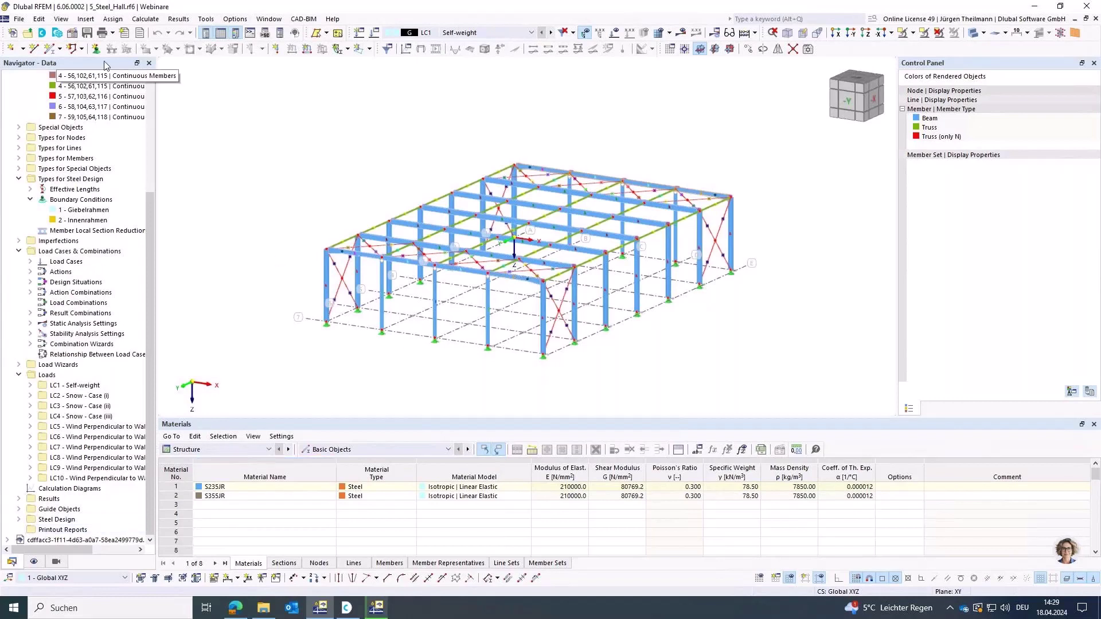
{"action": "left_click", "coordinate": [113, 34]}
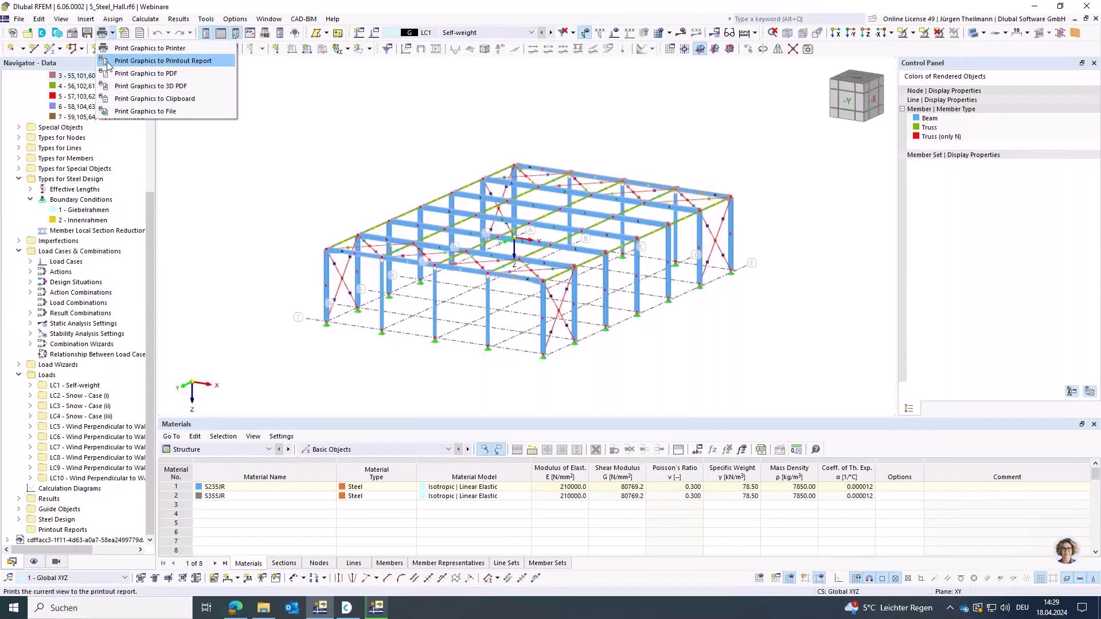
{"action": "left_click", "coordinate": [156, 62]}
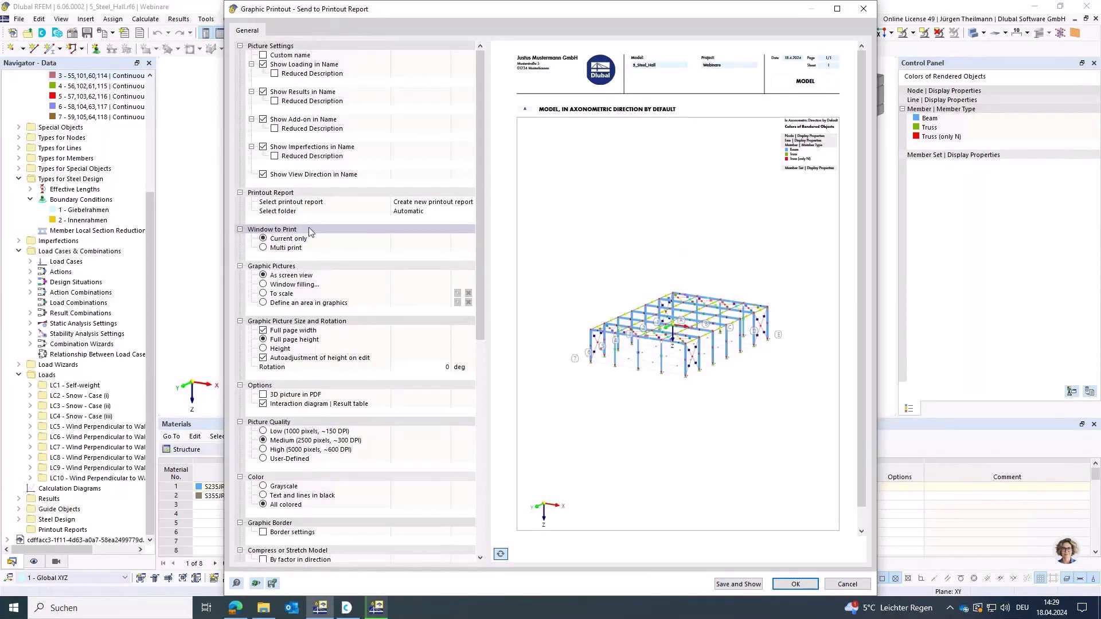
{"action": "left_click", "coordinate": [264, 250]}
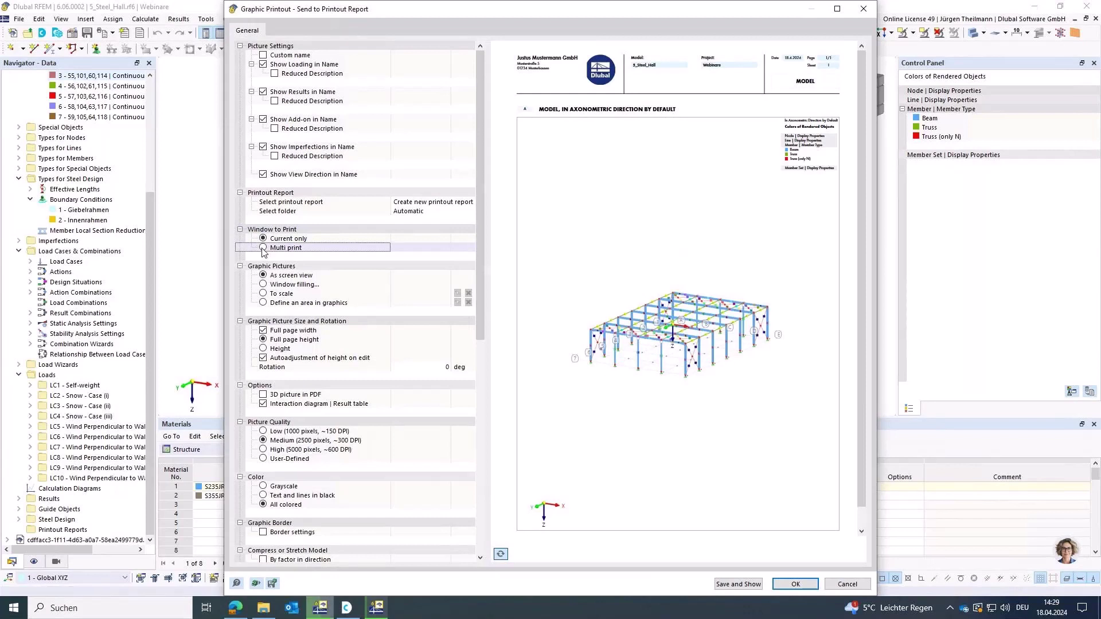
{"action": "left_click", "coordinate": [264, 249]}
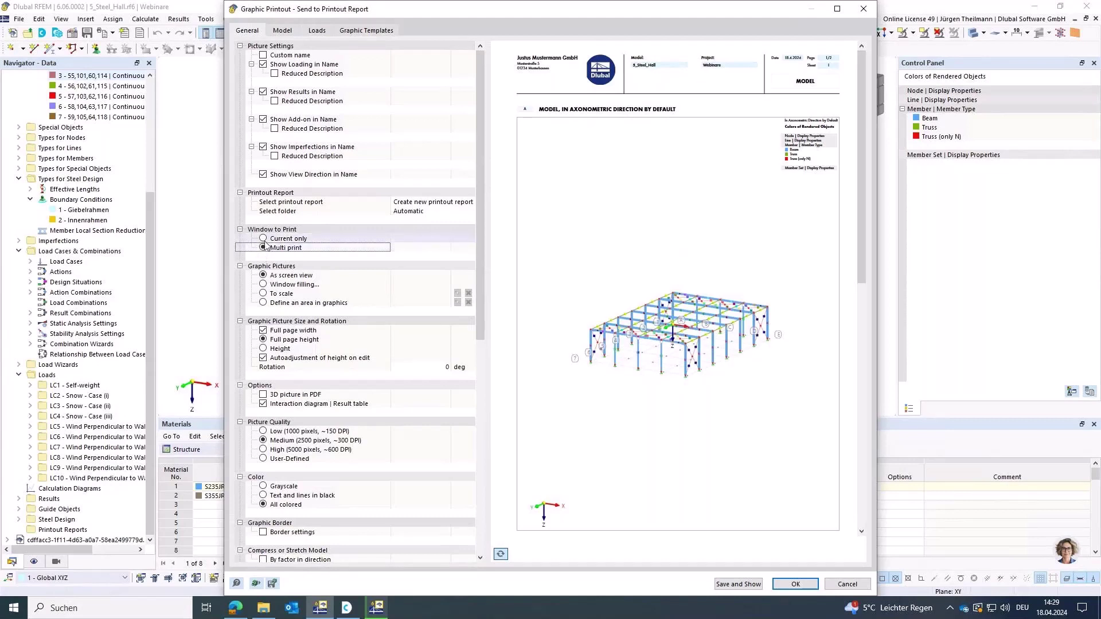
Exclude the model views and the load cases / load combinations from the multi print
{"action": "left_click", "coordinate": [282, 32]}
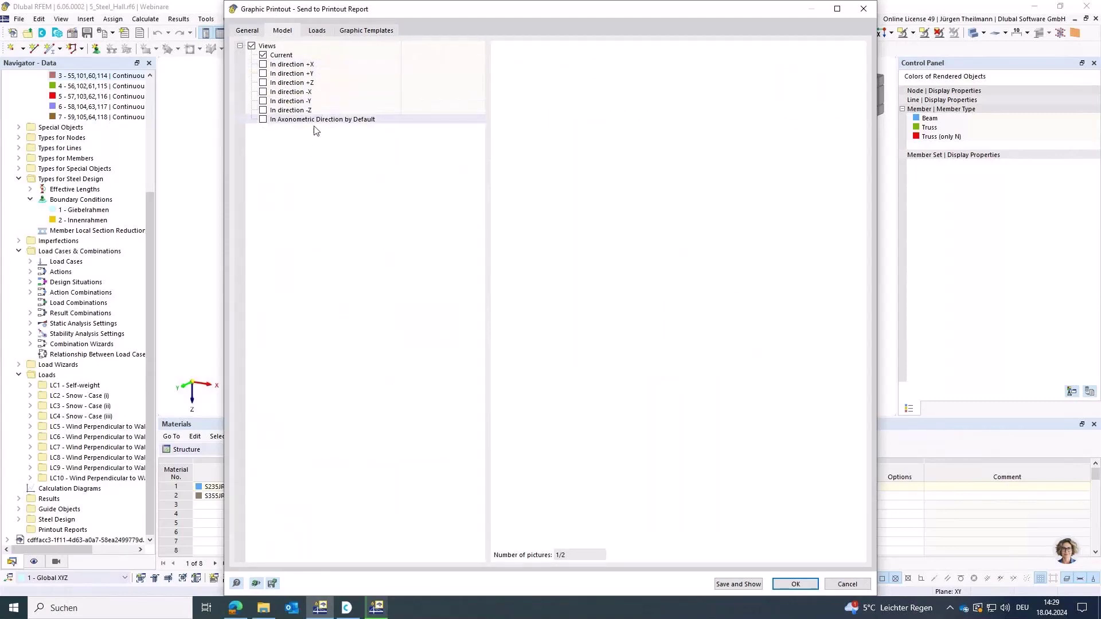
{"action": "left_click", "coordinate": [252, 46]}
{"action": "left_click", "coordinate": [317, 31]}
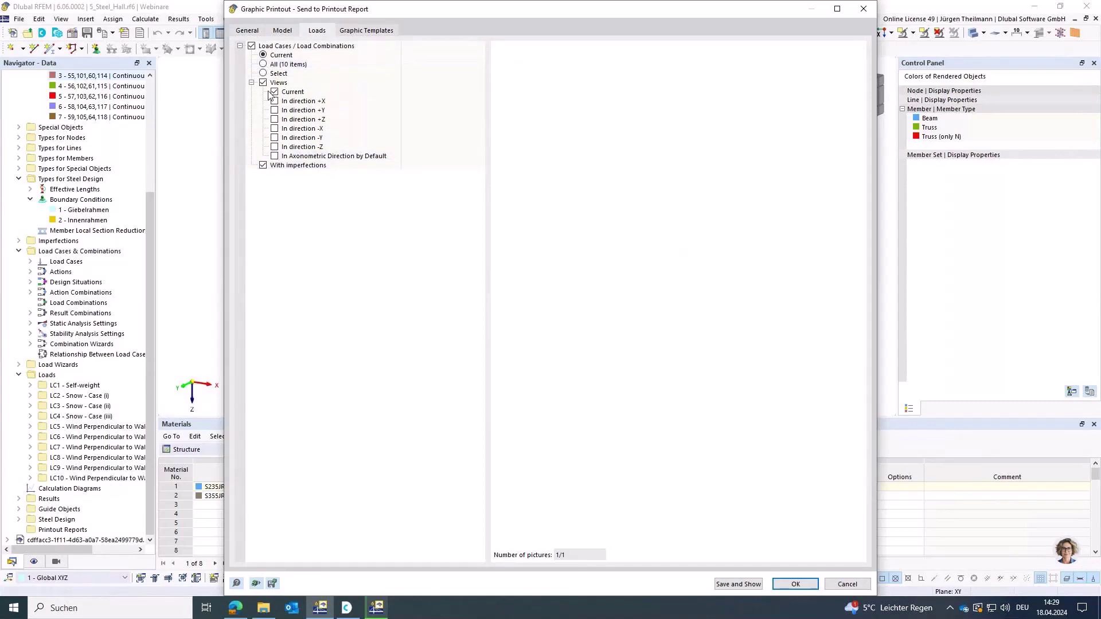
{"action": "left_click", "coordinate": [251, 46]}
Include the graphic templates in the multi print and enable Eff_L for selected members instead of all
{"action": "left_click", "coordinate": [370, 30]}
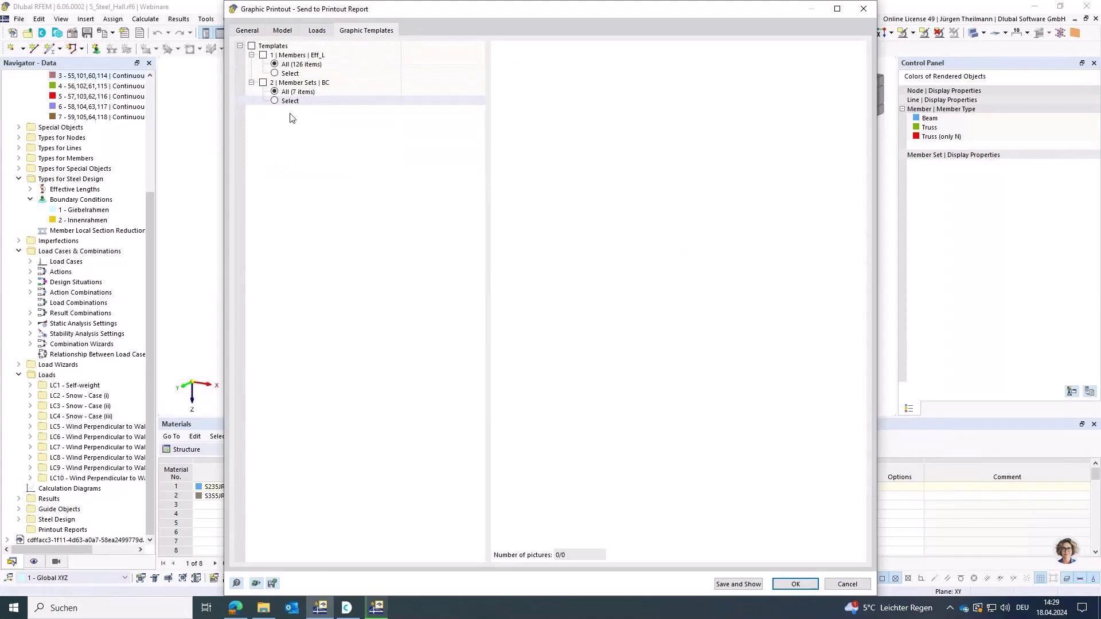
{"action": "left_click", "coordinate": [252, 46]}
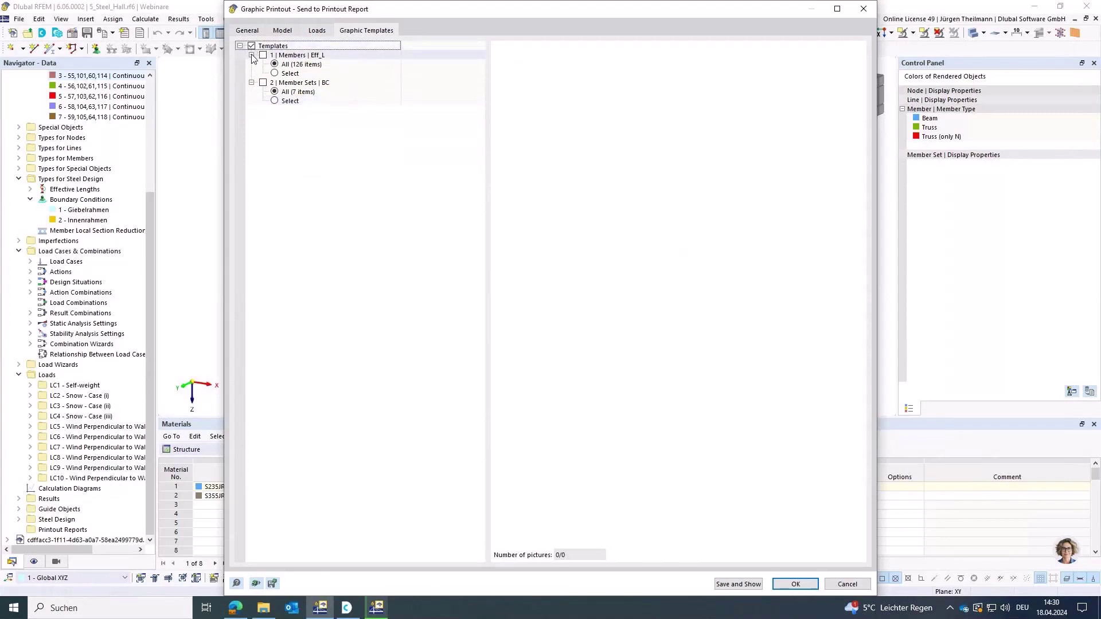
{"action": "left_click", "coordinate": [315, 57]}
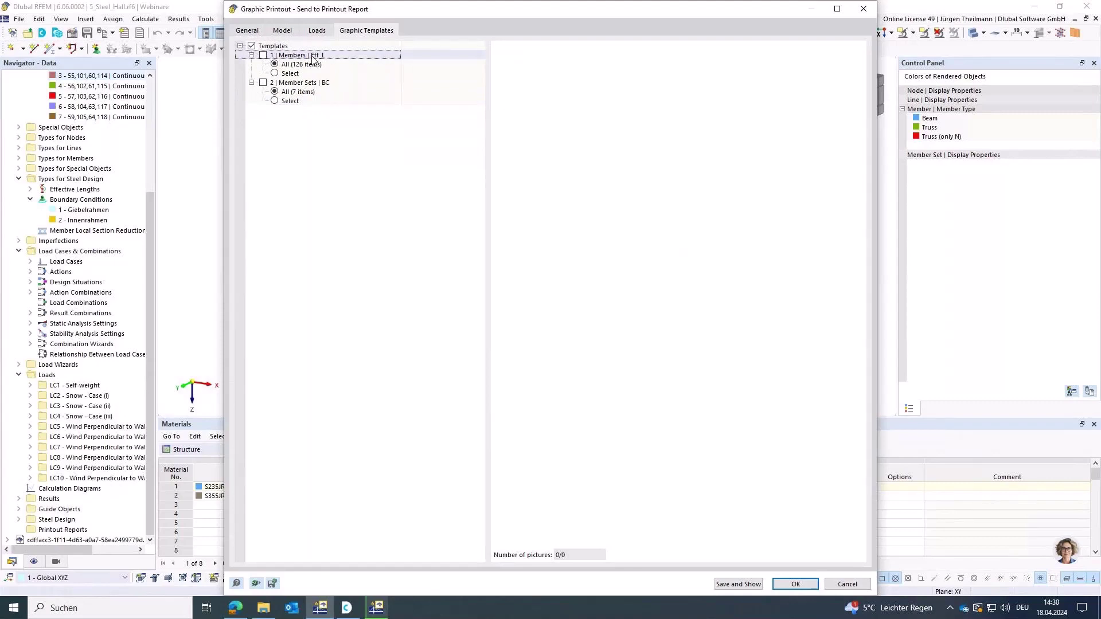
{"action": "left_click", "coordinate": [263, 56]}
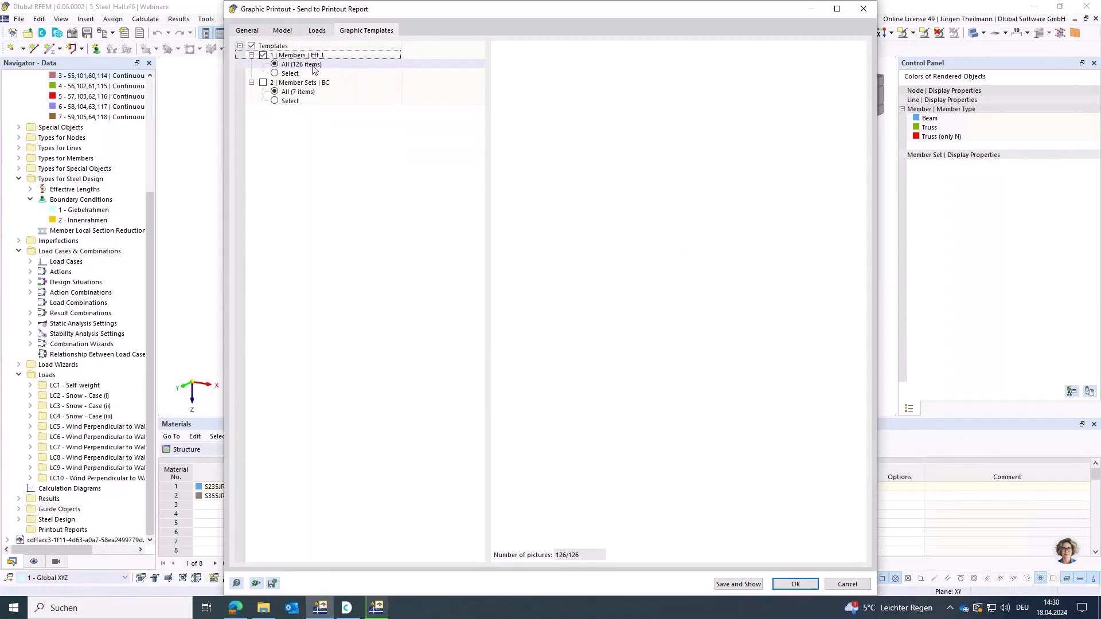
{"action": "left_click", "coordinate": [275, 73]}
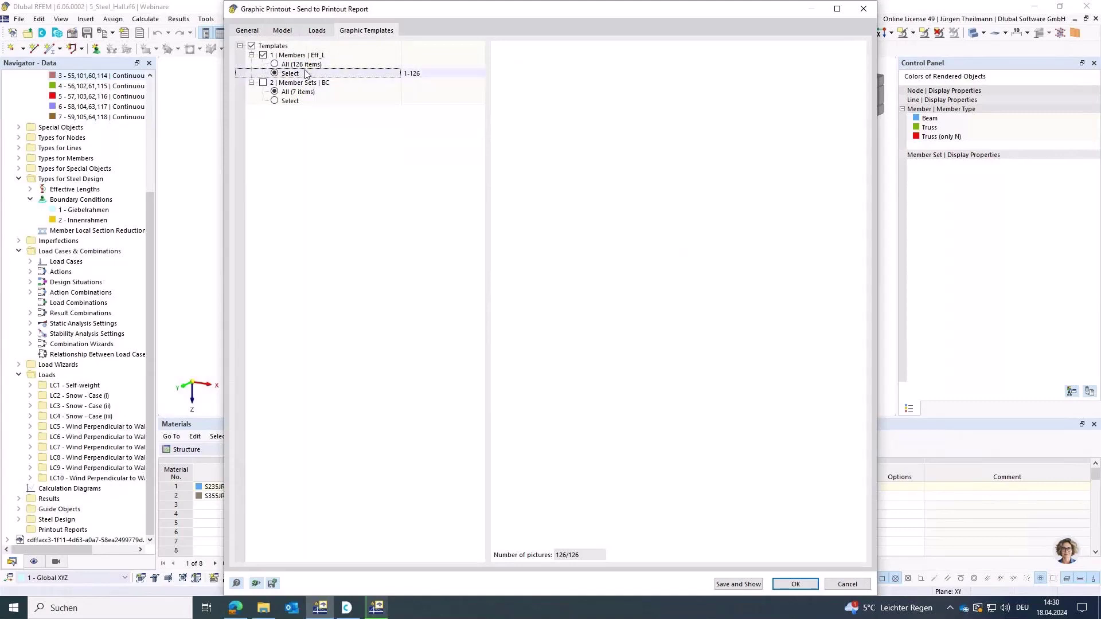
{"action": "left_click", "coordinate": [455, 75]}
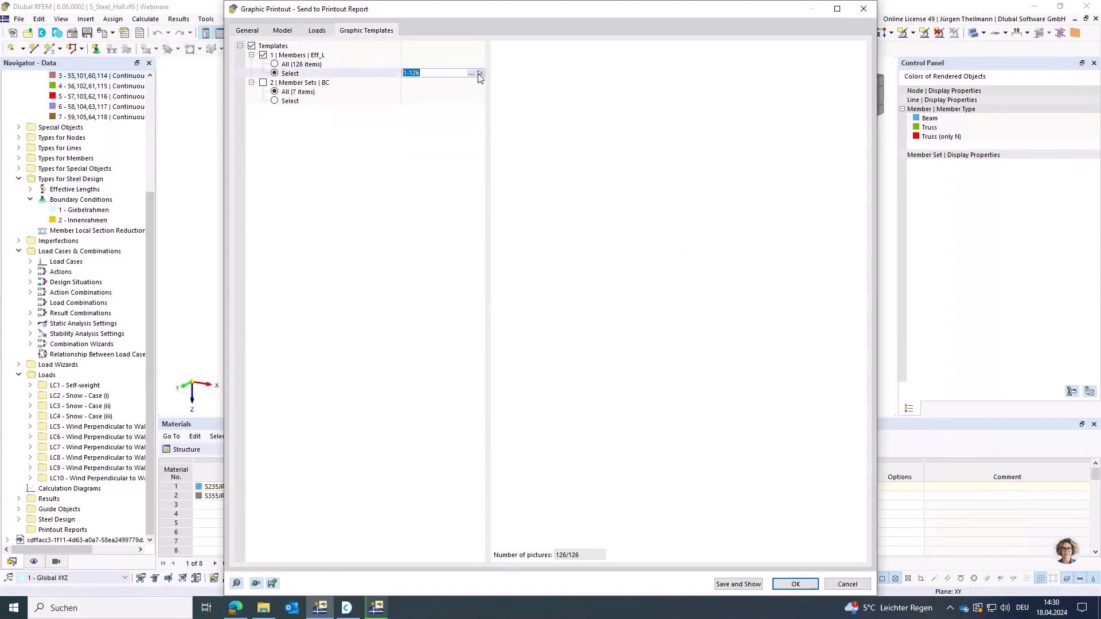
Clear the Eff_L template's member selection and graphically assign members 7, 16, 18 and 26
{"action": "left_click", "coordinate": [481, 74]}
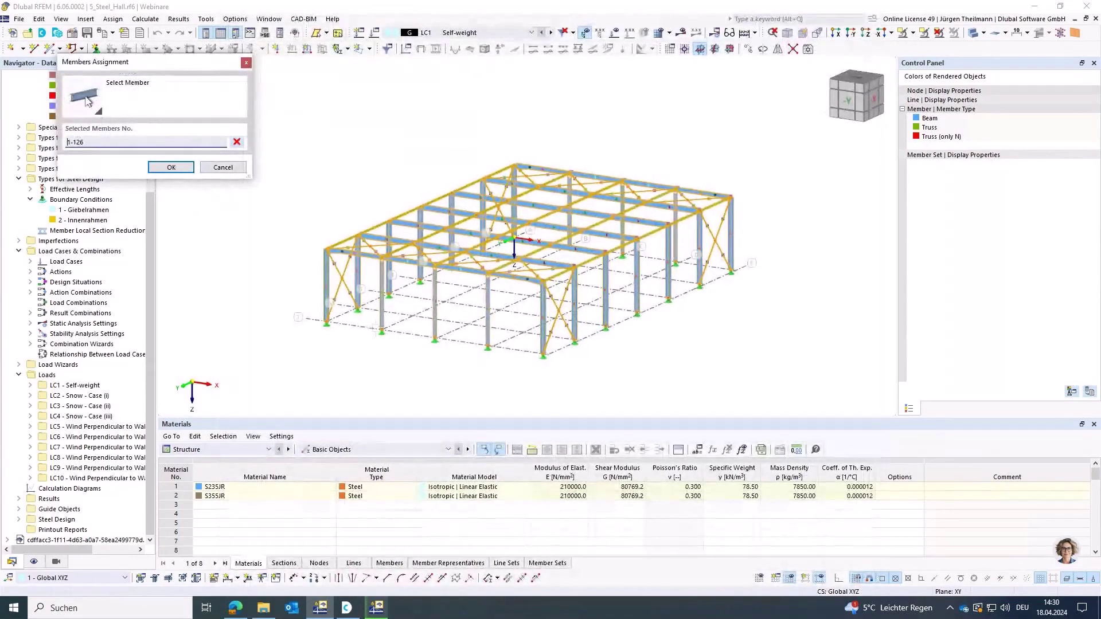
{"action": "scroll", "coordinate": [377, 333], "scroll_direction": "up", "scroll_amount": 2}
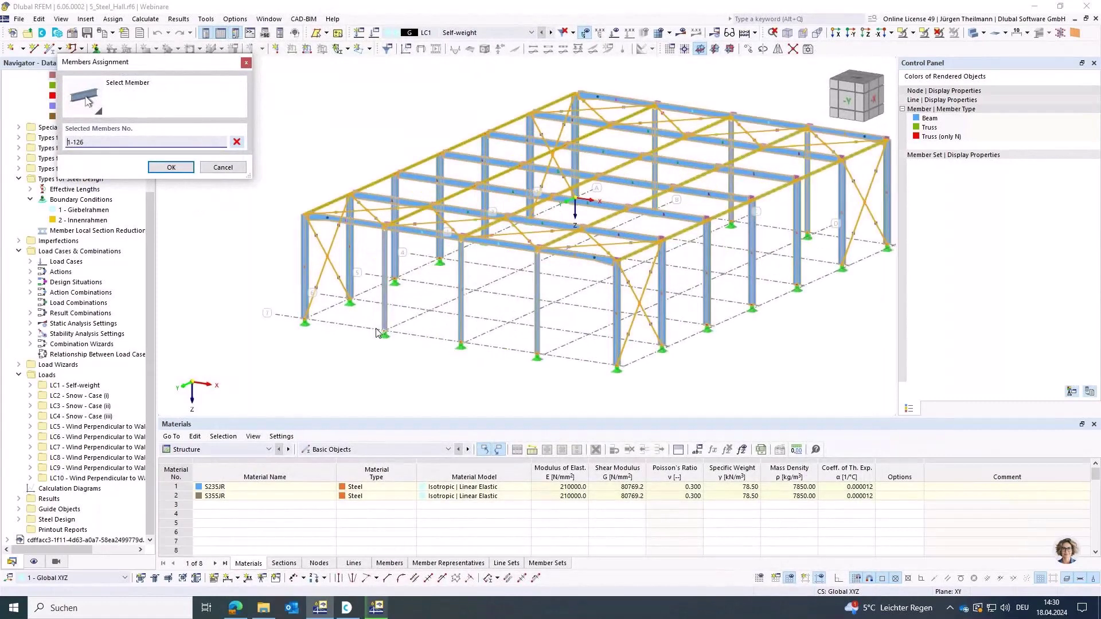
{"action": "left_click", "coordinate": [242, 143]}
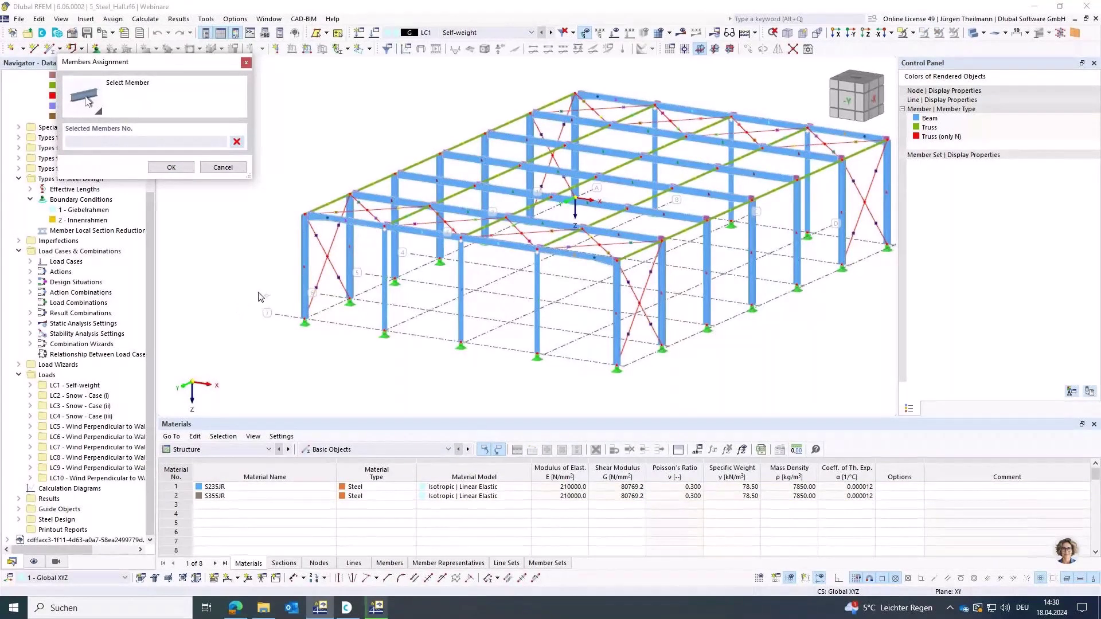
{"action": "left_click", "coordinate": [304, 253]}
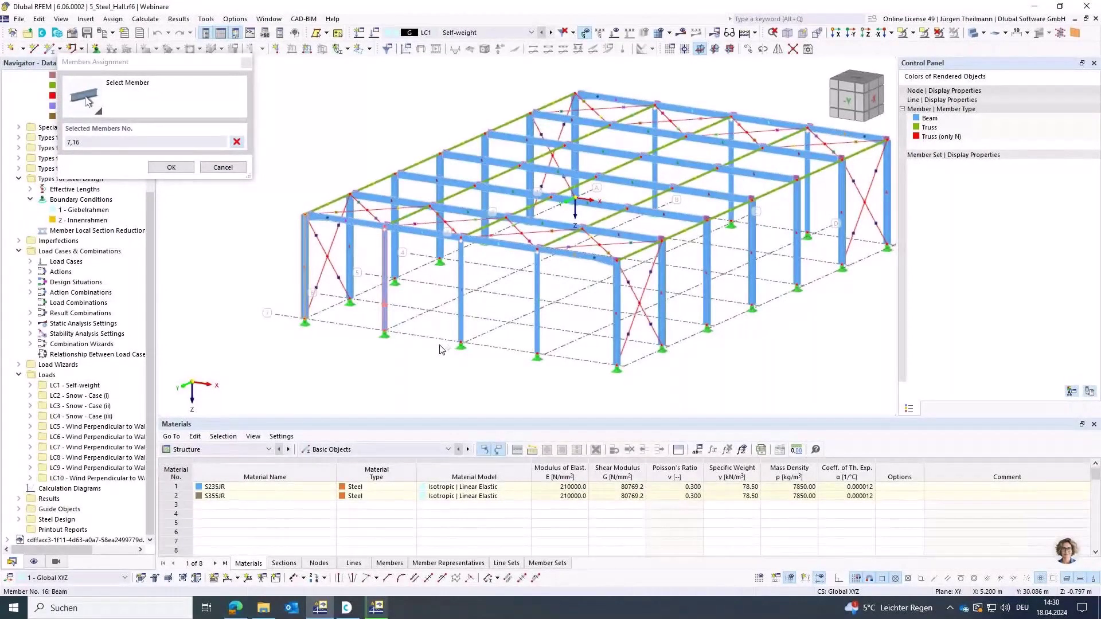
{"action": "left_click", "coordinate": [459, 338]}
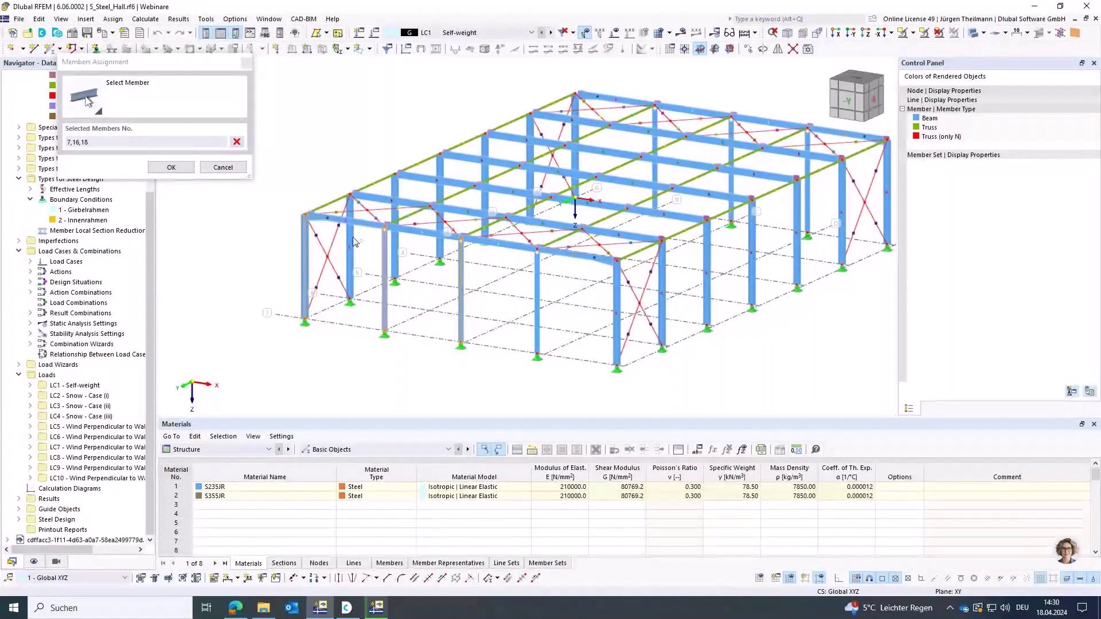
{"action": "left_click", "coordinate": [336, 198]}
{"action": "left_click", "coordinate": [171, 167]}
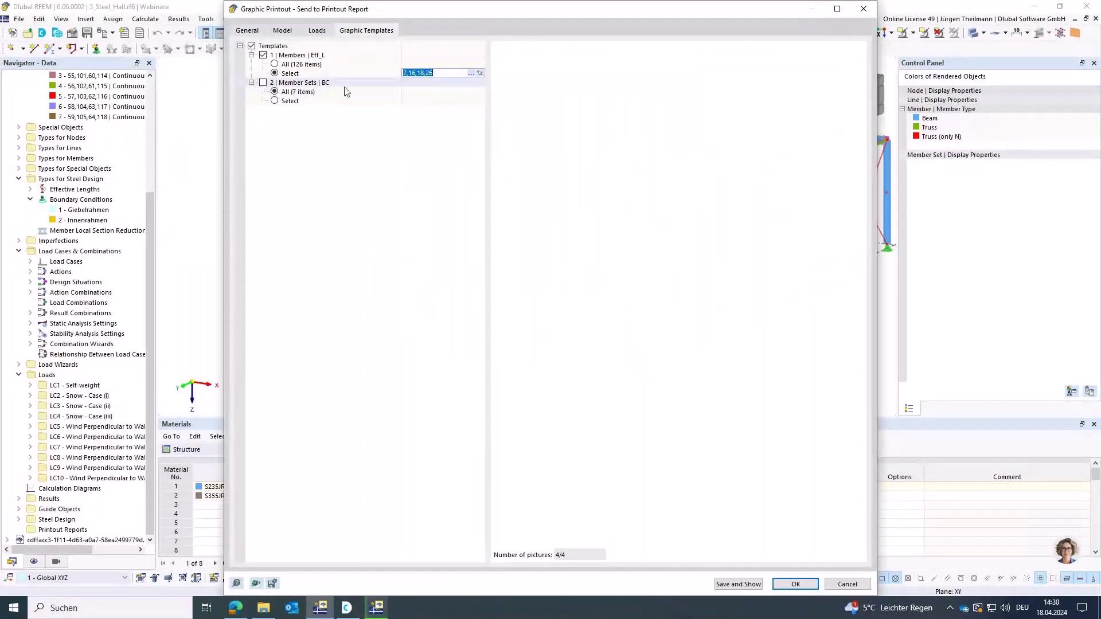
Include the BC template in the multi print for selected member sets only and graphically assign member sets 2 and 7
{"action": "left_click", "coordinate": [265, 84]}
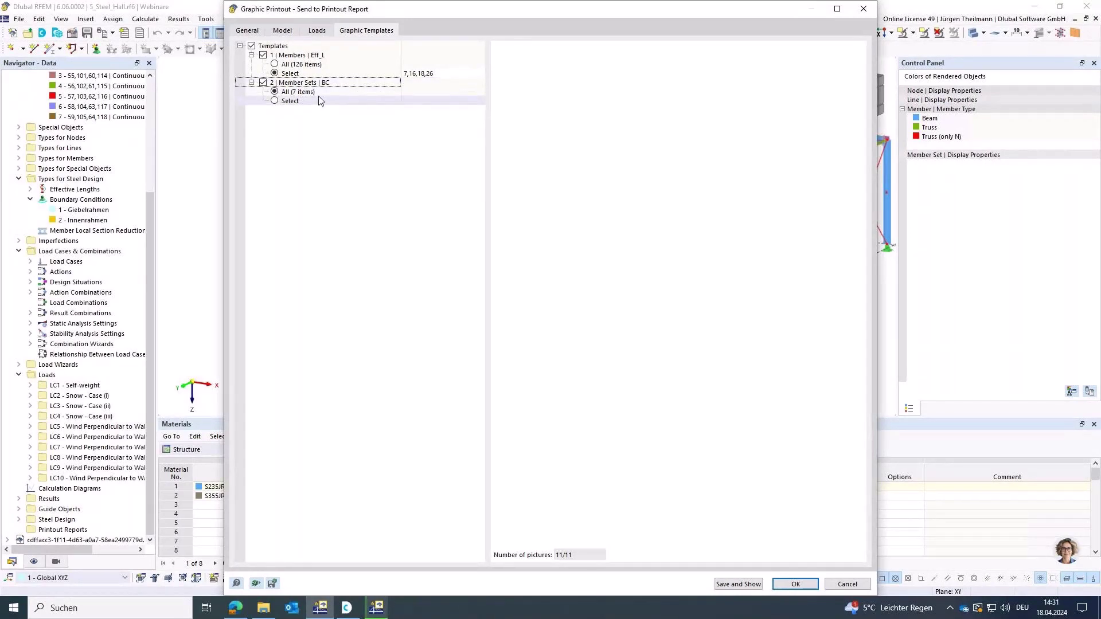
{"action": "left_click", "coordinate": [275, 103]}
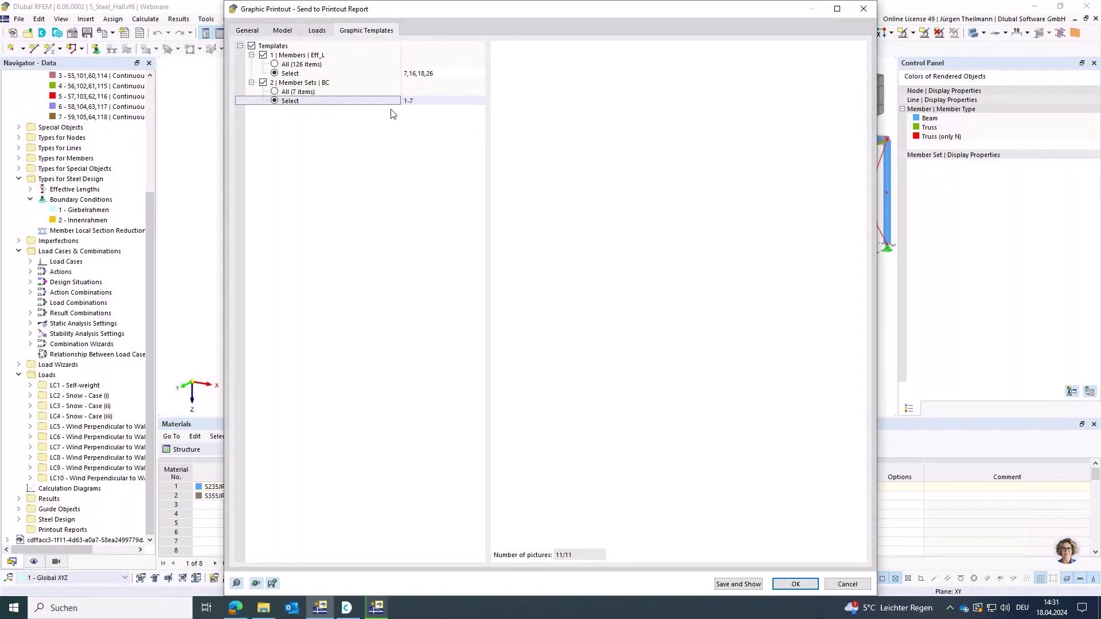
{"action": "left_click", "coordinate": [478, 102]}
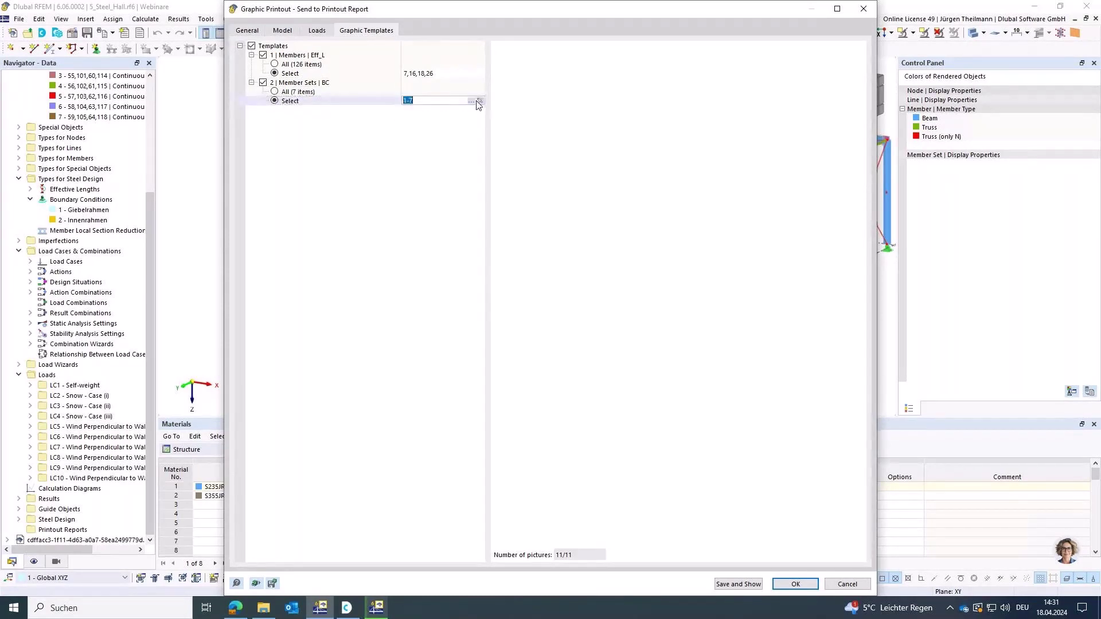
{"action": "left_click", "coordinate": [478, 102]}
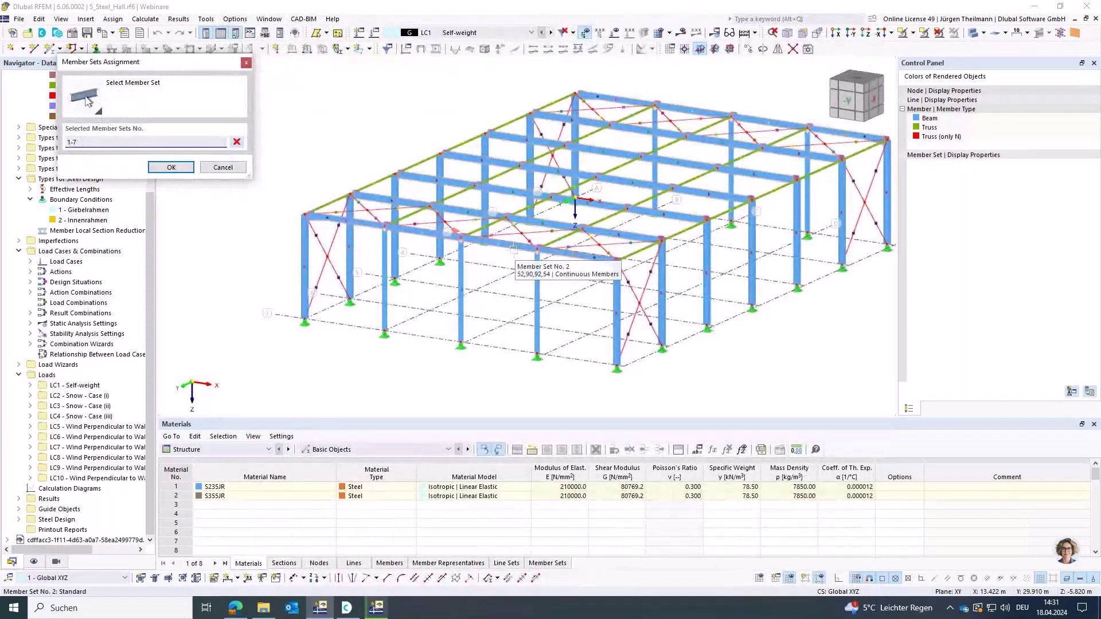
{"action": "left_click", "coordinate": [237, 143]}
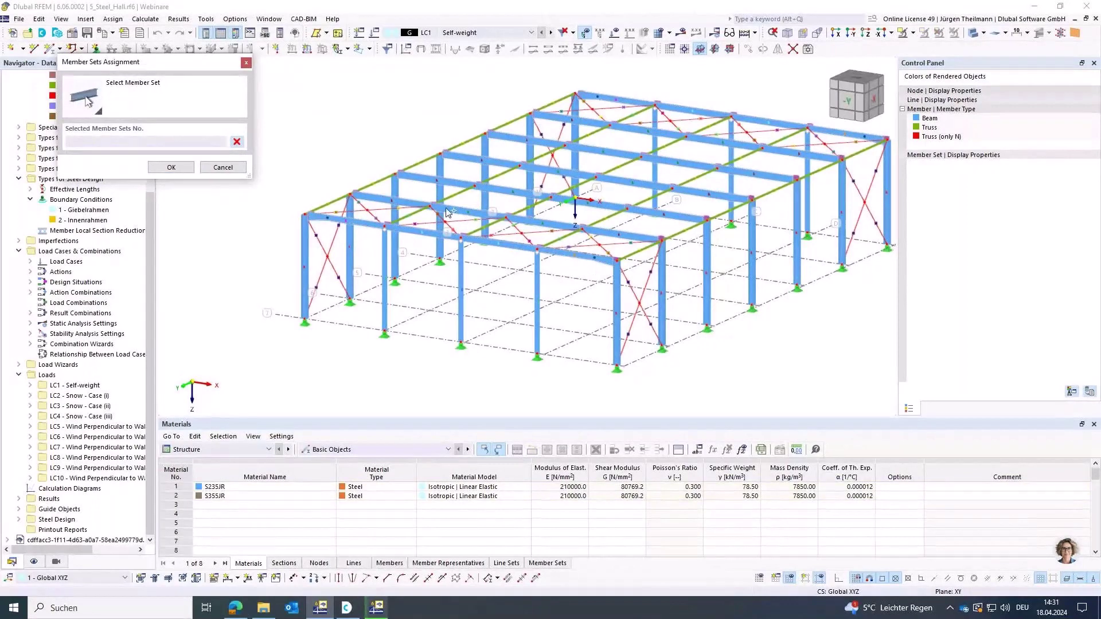
{"action": "left_click", "coordinate": [494, 245]}
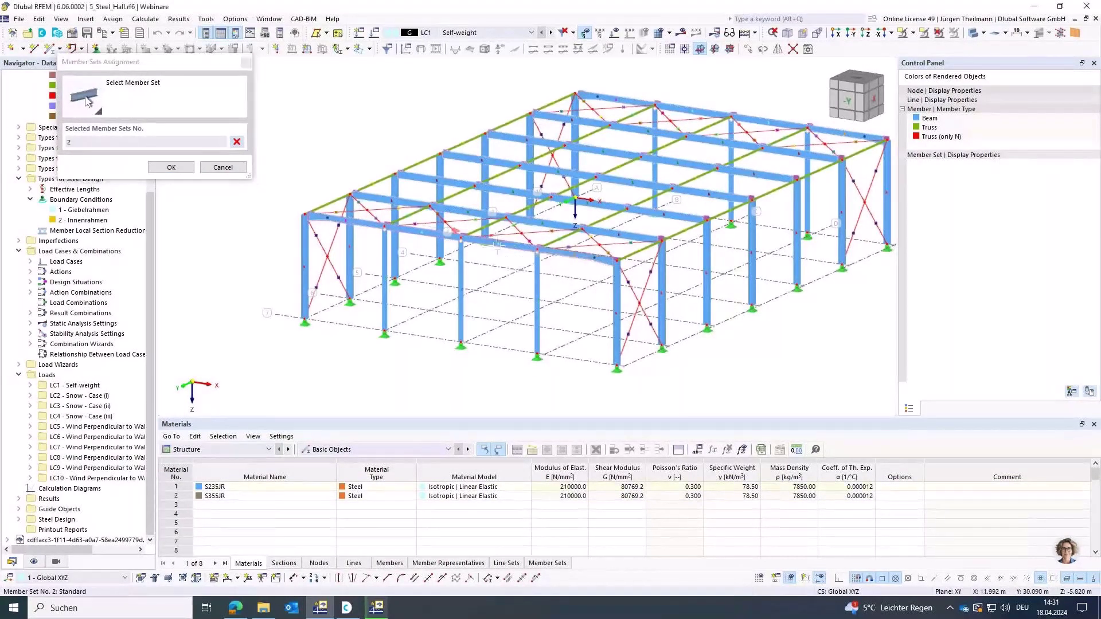
{"action": "left_click", "coordinate": [548, 219]}
{"action": "left_click", "coordinate": [171, 167]}
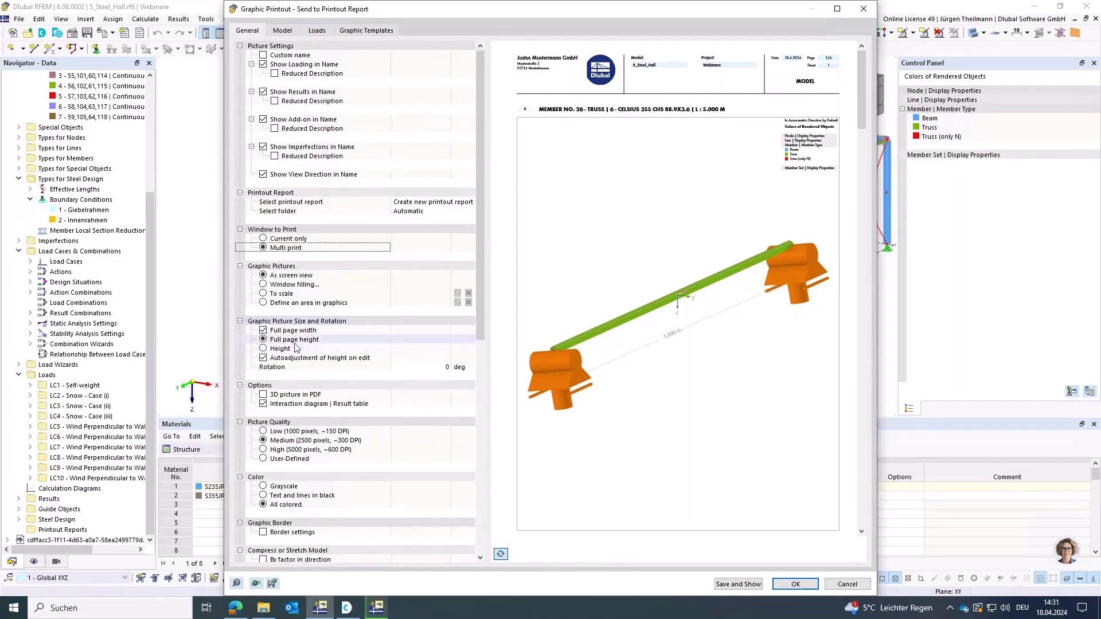
Set the graphic pictures' height ratio to 45 %, turn off the height autoadjustment and refresh the preview
{"action": "left_click", "coordinate": [267, 349]}
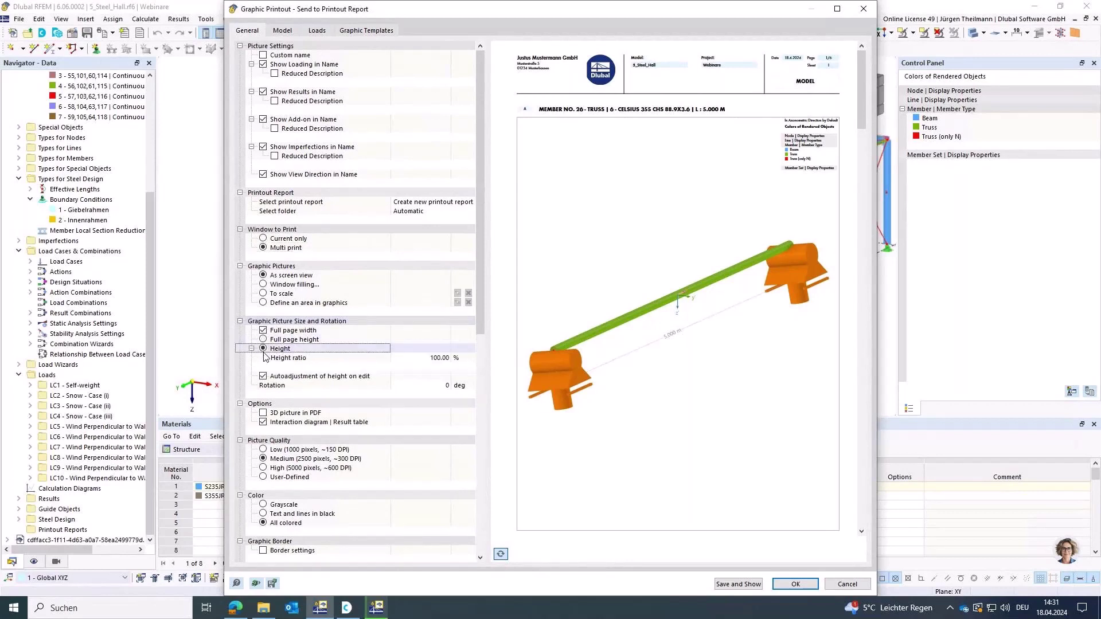
{"action": "left_click", "coordinate": [430, 357]}
{"action": "type", "text": "45"}
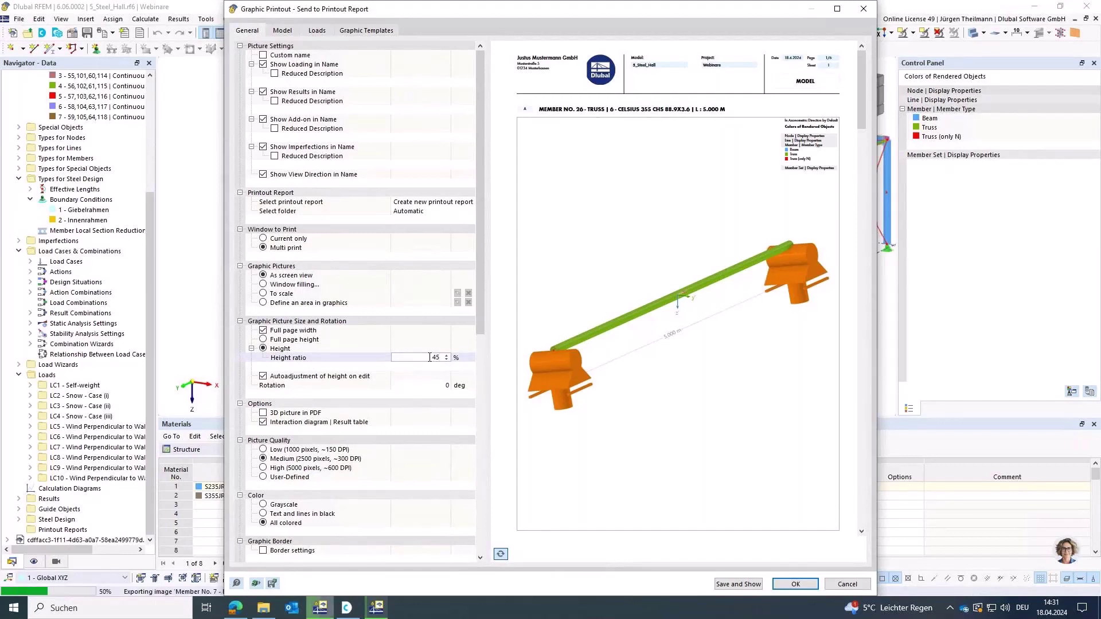
{"action": "key", "text": "Tab"}
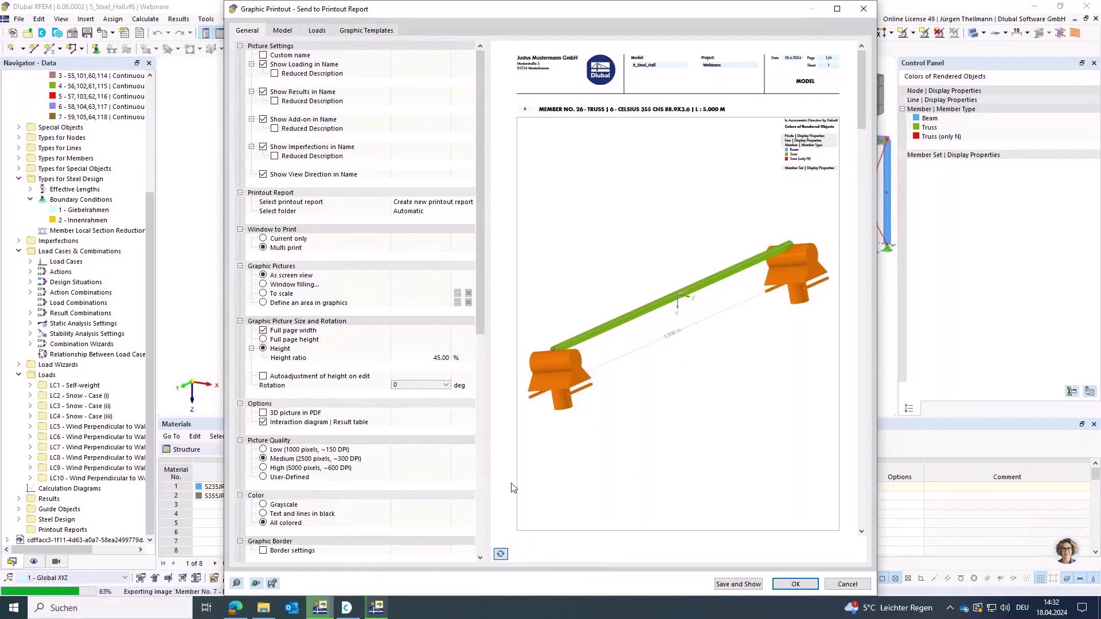
{"action": "left_click", "coordinate": [501, 555]}
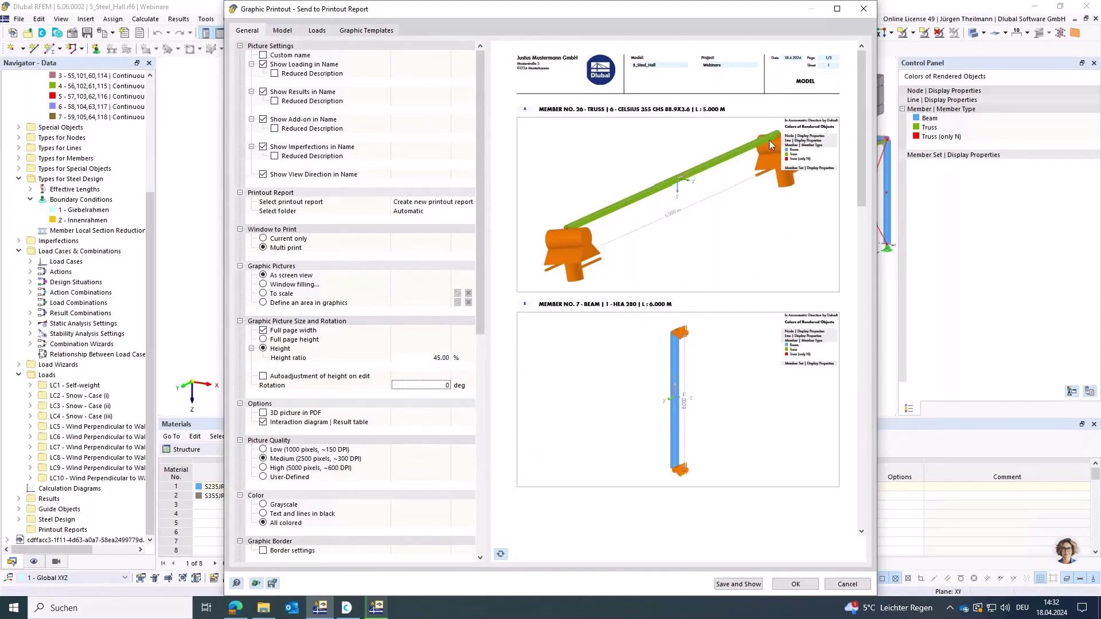
Remove the color panel of rendered objects from the pictures and review the previewed member and member set graphics
{"action": "left_click_drag", "start_coordinate": [479, 171], "coordinate": [482, 392]}
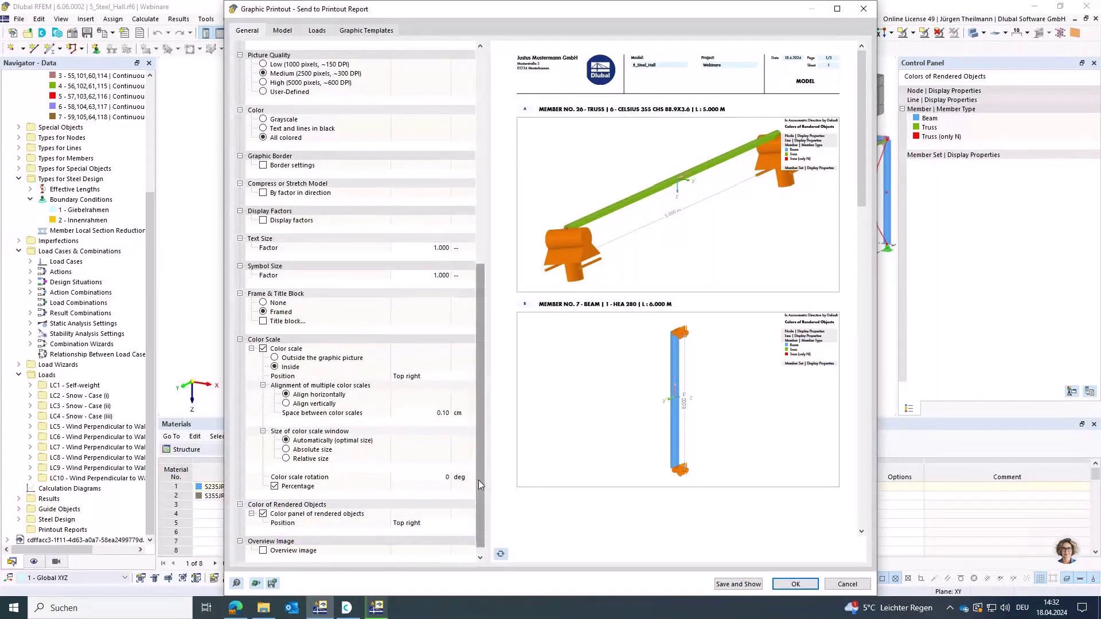
{"action": "left_click", "coordinate": [262, 514]}
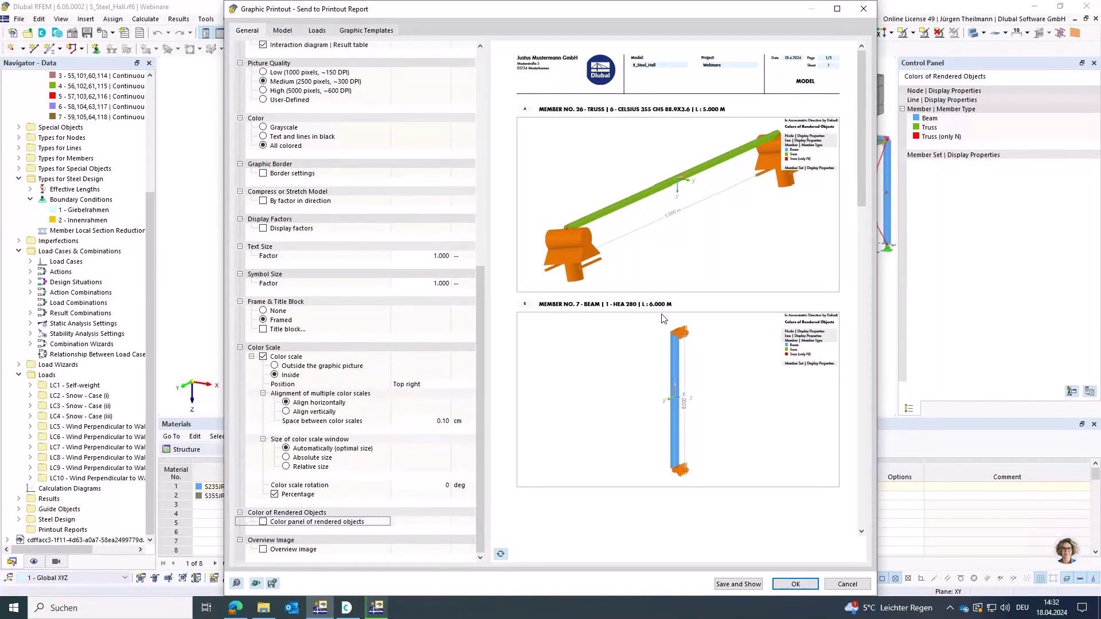
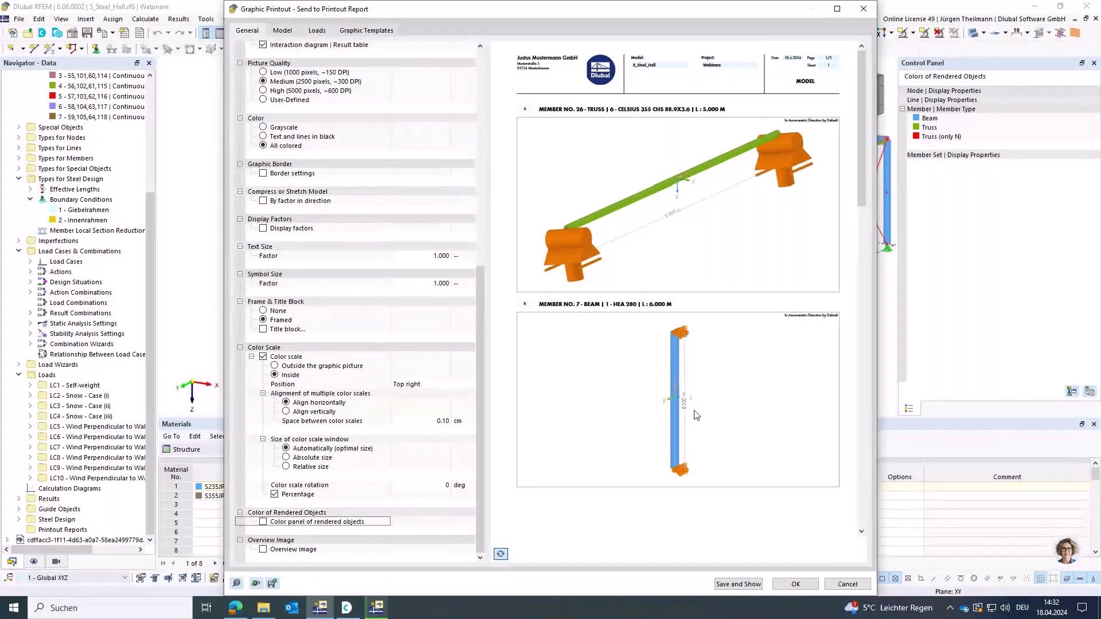
{"action": "scroll", "coordinate": [664, 289], "scroll_direction": "down", "scroll_amount": 10}
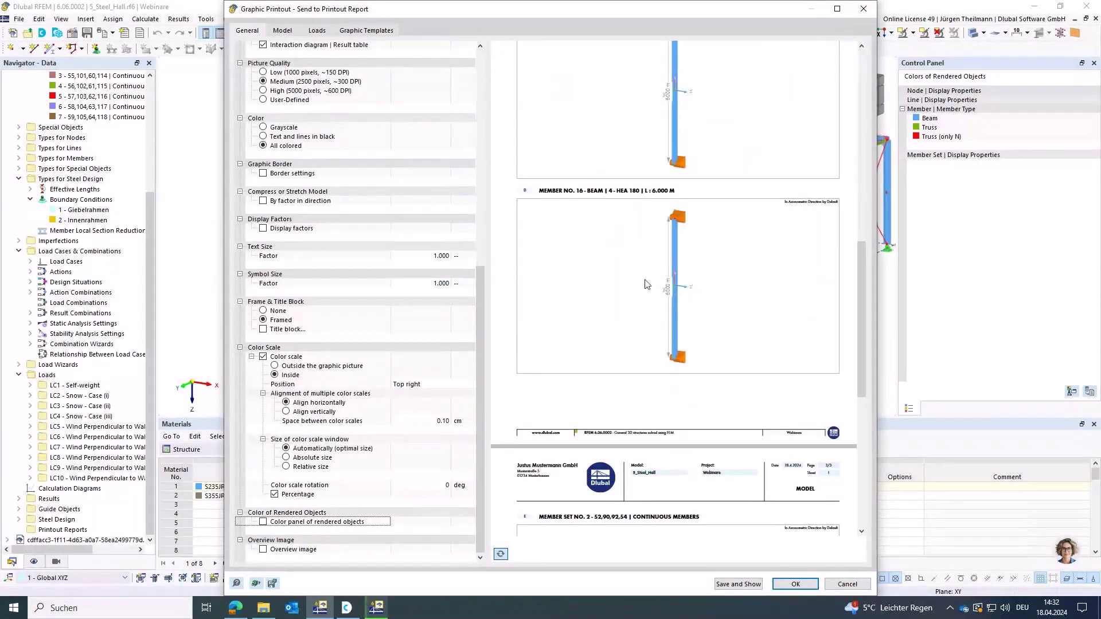
{"action": "scroll", "coordinate": [659, 287], "scroll_direction": "down", "scroll_amount": 3}
{"action": "scroll", "coordinate": [666, 247], "scroll_direction": "down", "scroll_amount": 1}
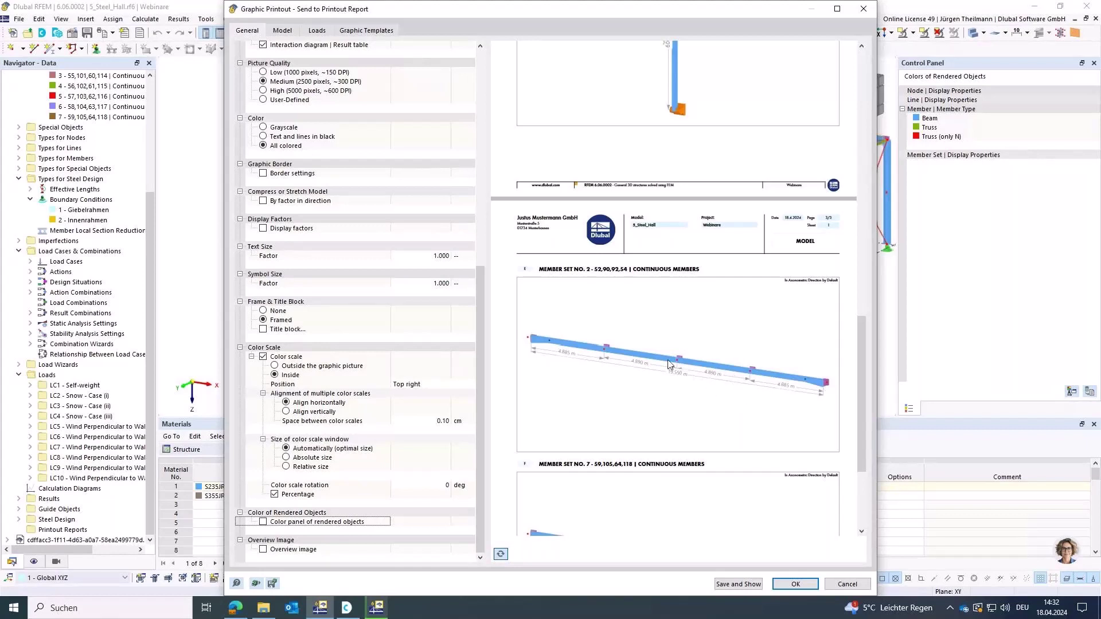
{"action": "scroll", "coordinate": [668, 365], "scroll_direction": "down", "scroll_amount": 3}
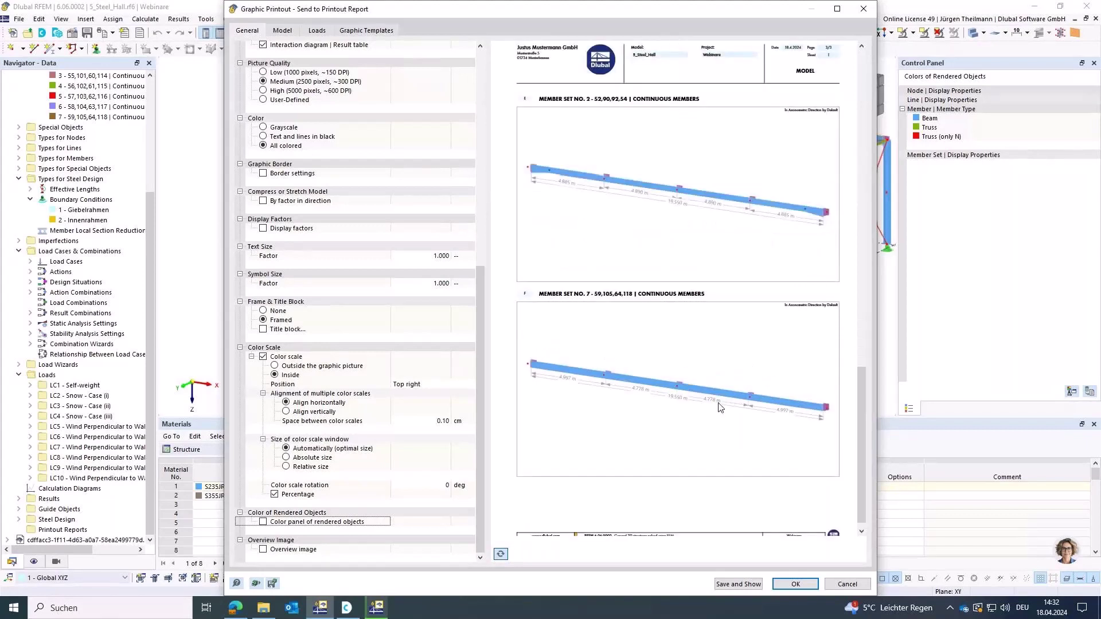
{"action": "scroll", "coordinate": [652, 396], "scroll_direction": "down", "scroll_amount": 1}
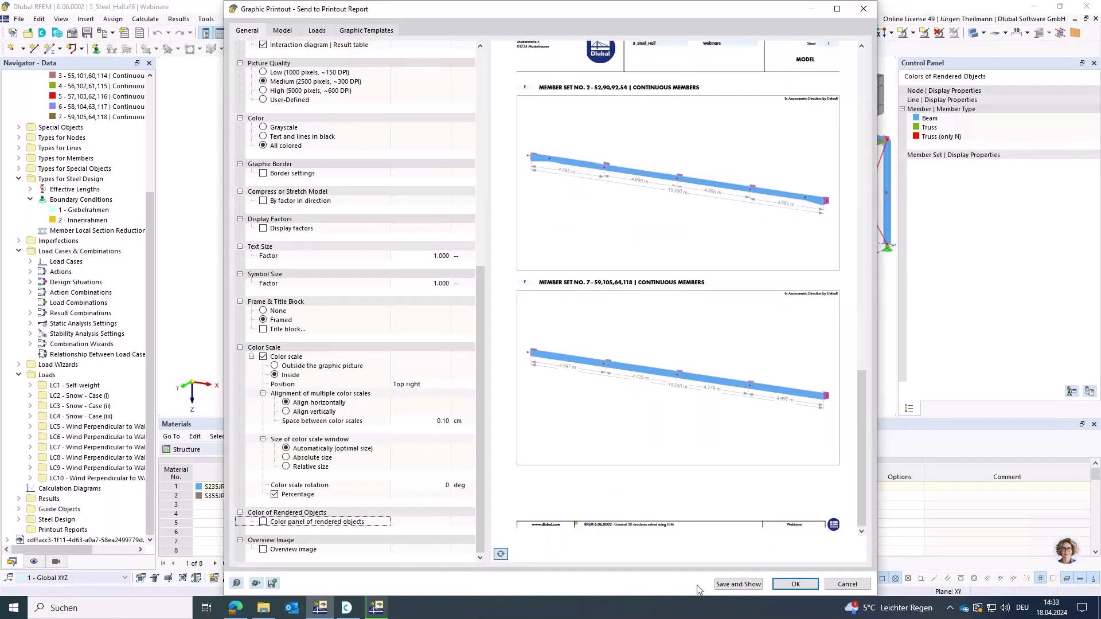
Save the graphics and show the printout report with its contents reduced to the Materials, Sections, Nodes and Members basic objects
{"action": "left_click", "coordinate": [745, 588]}
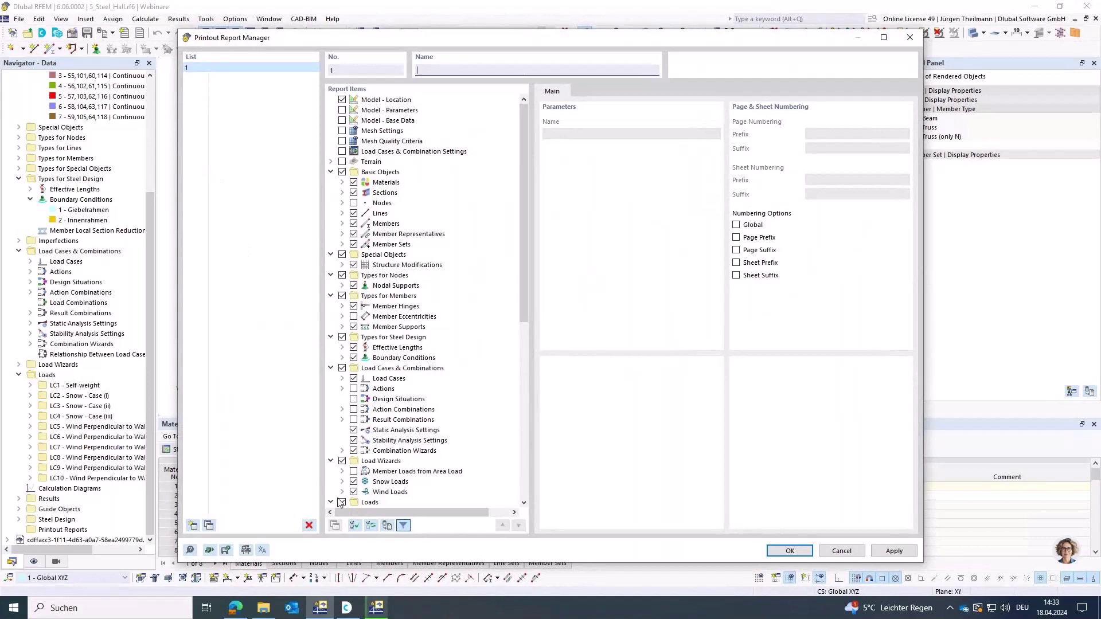
{"action": "left_click", "coordinate": [357, 525]}
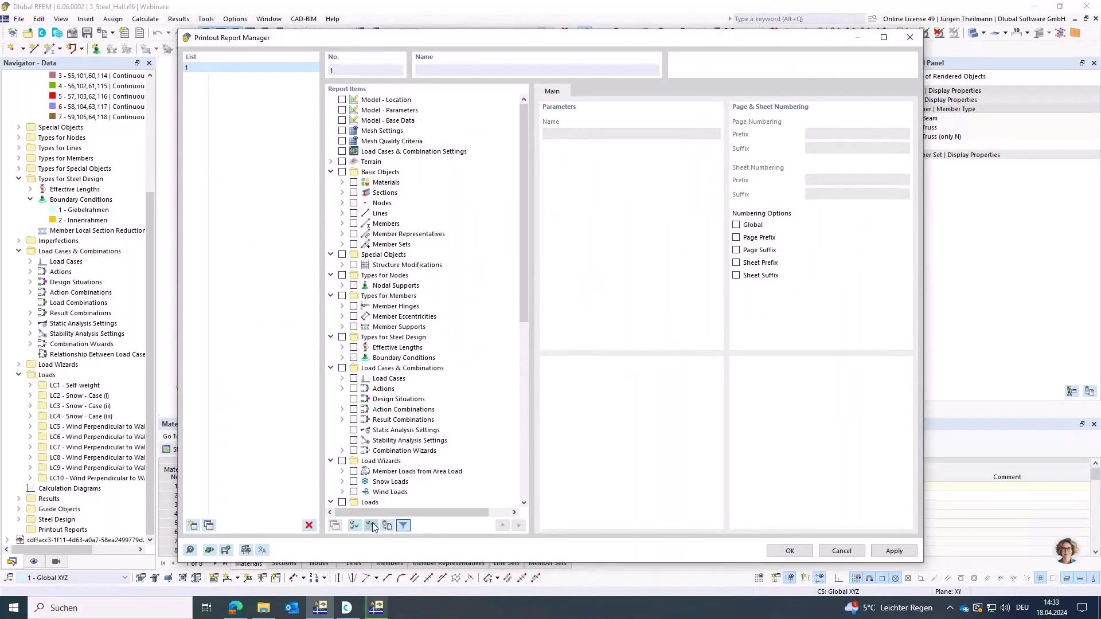
{"action": "left_click", "coordinate": [342, 172]}
{"action": "left_click", "coordinate": [353, 182]}
{"action": "left_click", "coordinate": [354, 192]}
{"action": "left_click", "coordinate": [353, 203]}
{"action": "left_click", "coordinate": [803, 554]}
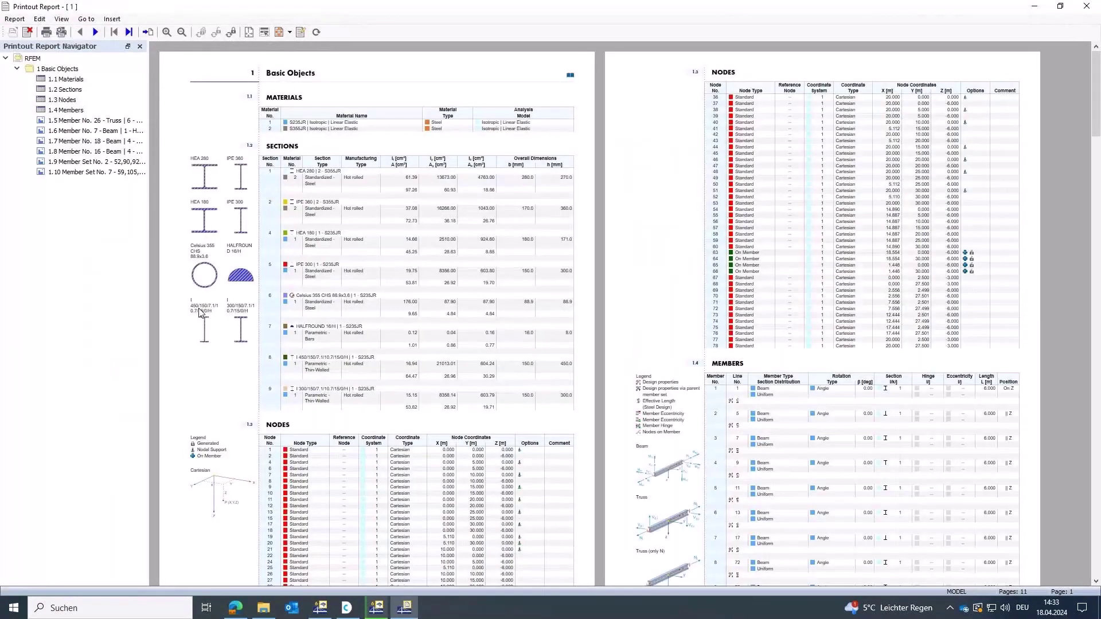
Check the Members table and the member and member set graphics in the printout report, and close the report
{"action": "left_click", "coordinate": [74, 110]}
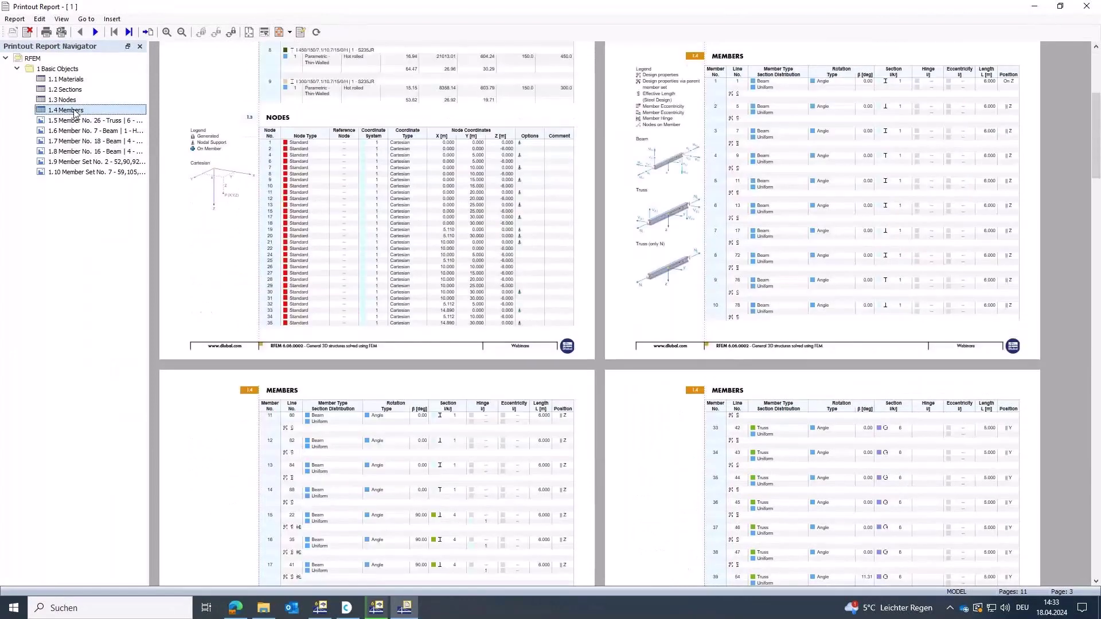
{"action": "left_click", "coordinate": [75, 120]}
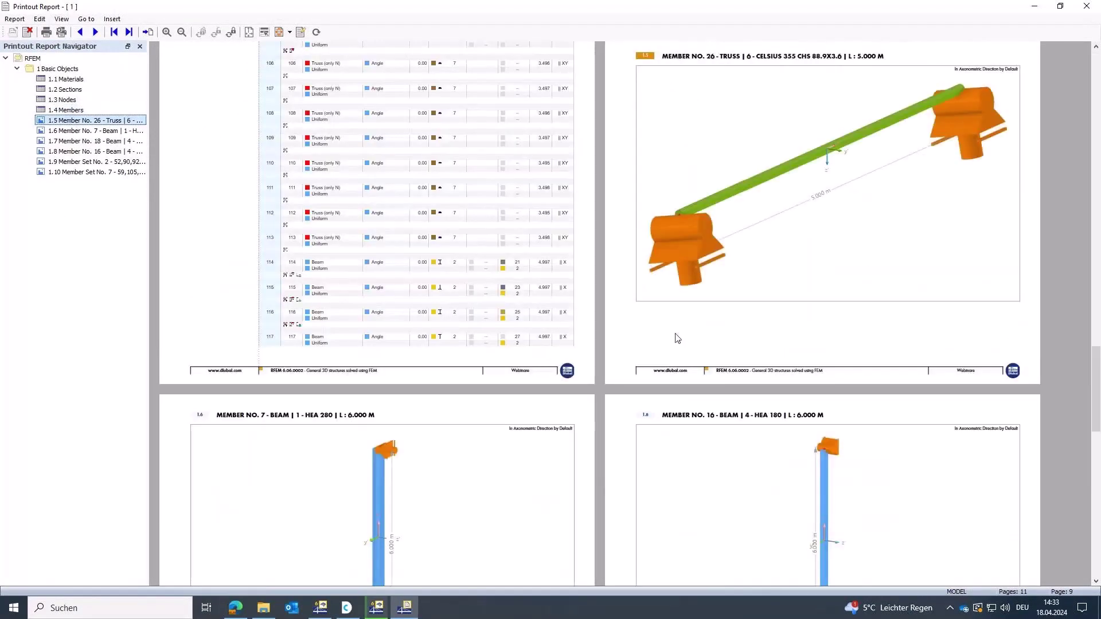
{"action": "scroll", "coordinate": [586, 290], "scroll_direction": "down", "scroll_amount": 3}
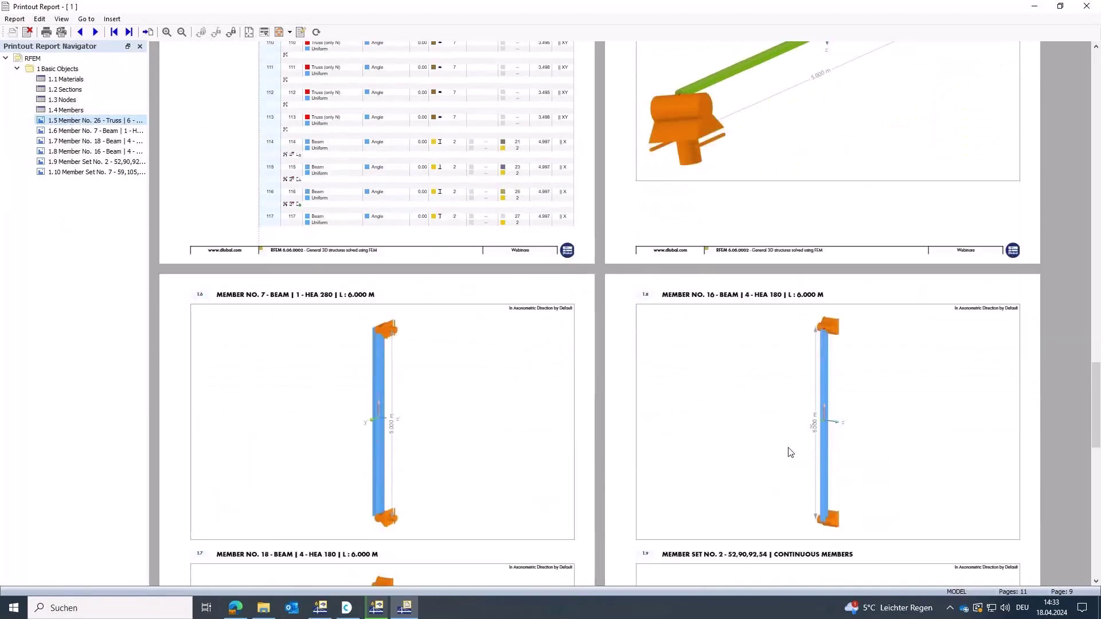
{"action": "scroll", "coordinate": [626, 376], "scroll_direction": "down", "scroll_amount": 4}
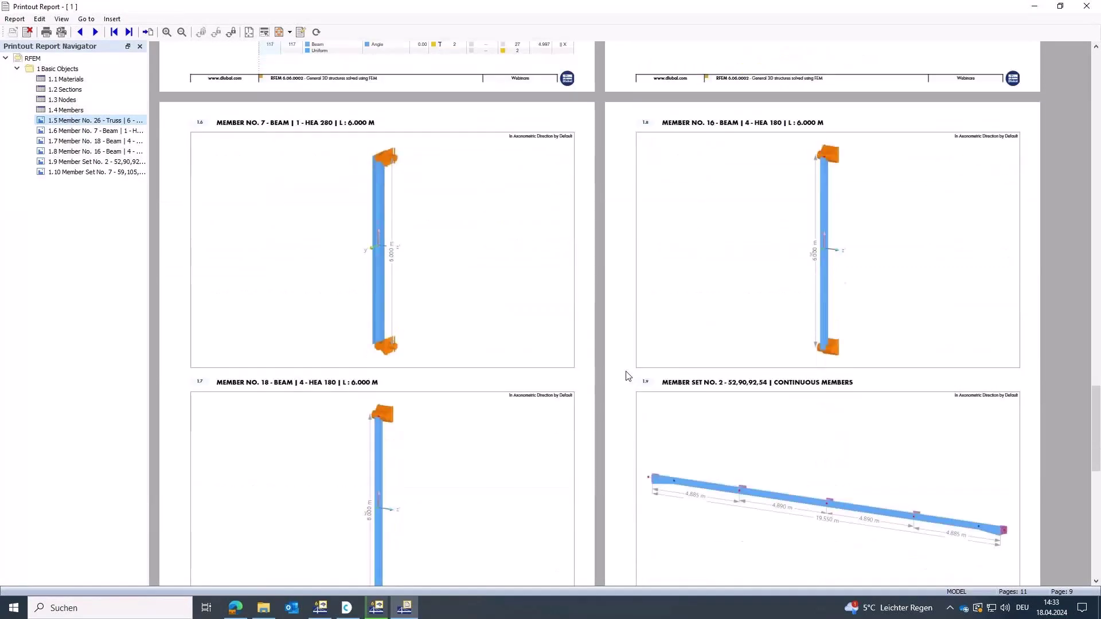
{"action": "scroll", "coordinate": [628, 377], "scroll_direction": "down", "scroll_amount": 13}
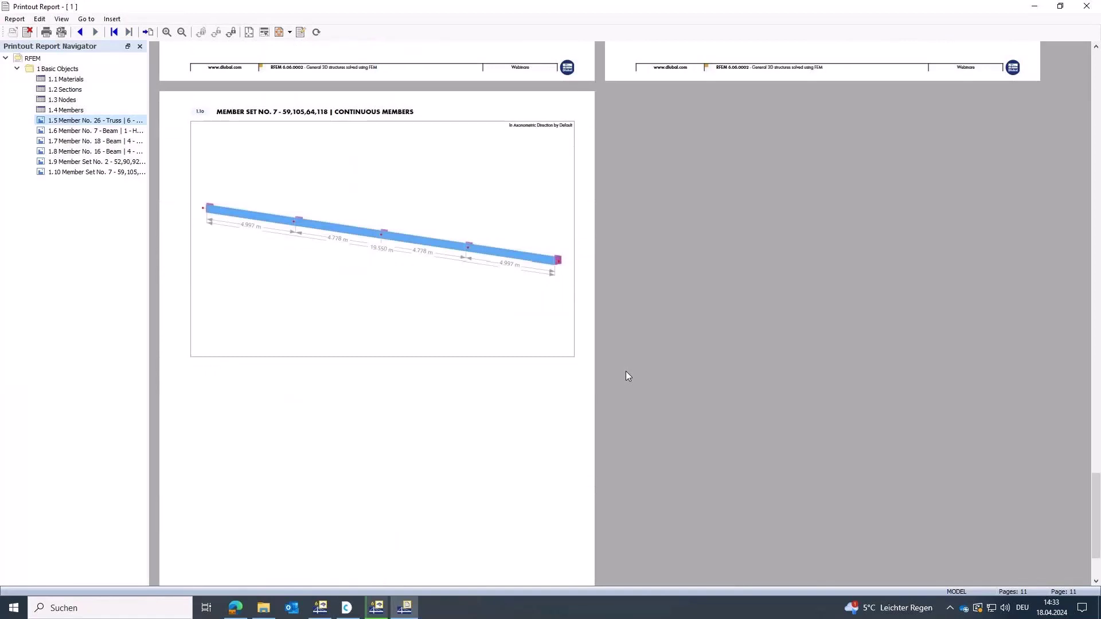
{"action": "left_click", "coordinate": [1089, 12]}
{"action": "middle_click_drag", "start_coordinate": [577, 287], "coordinate": [523, 299]}
{"action": "scroll", "coordinate": [520, 298], "scroll_direction": "down", "scroll_amount": 2}
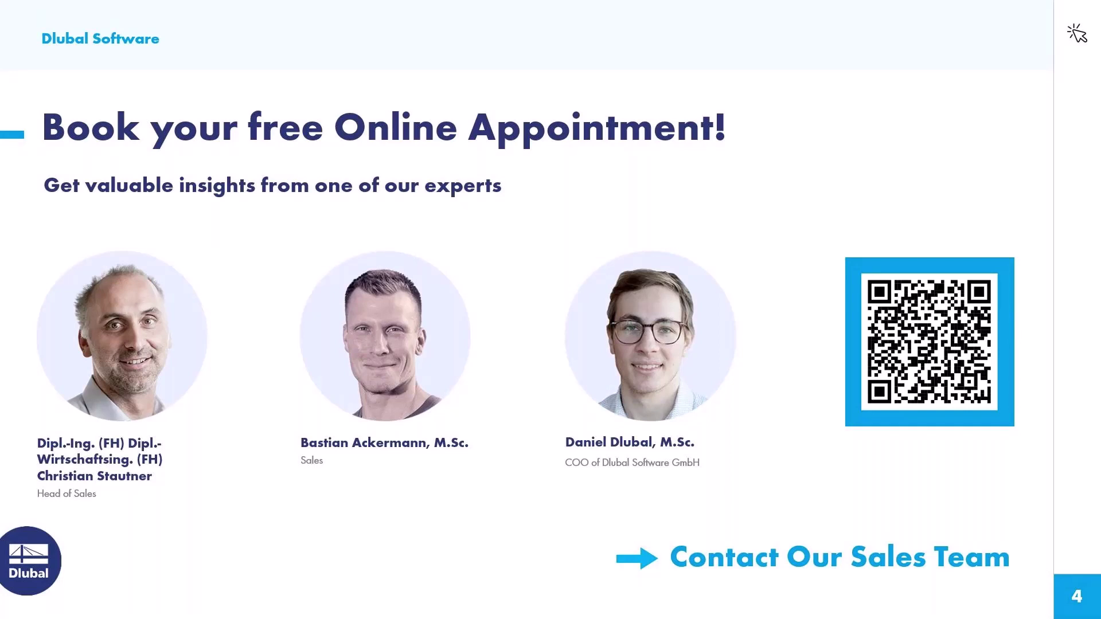
Switch to the Dlubal website in the browser, open the Webinars page and look through the upcoming webinars
{"action": "key", "text": "alt+Tab"}
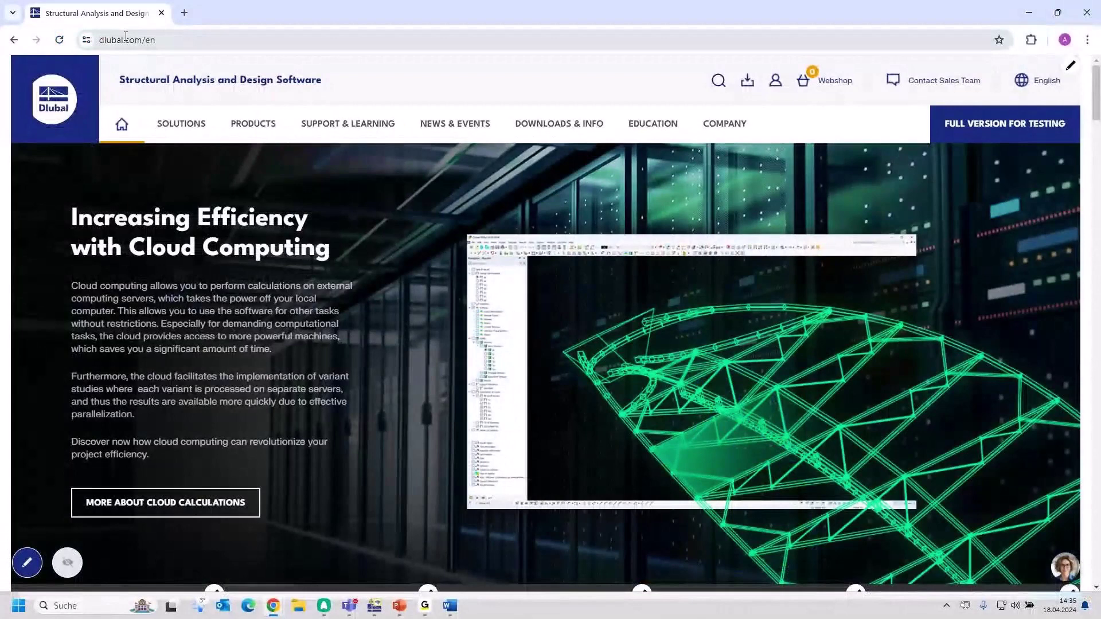
{"action": "mouse_move", "coordinate": [452, 127]}
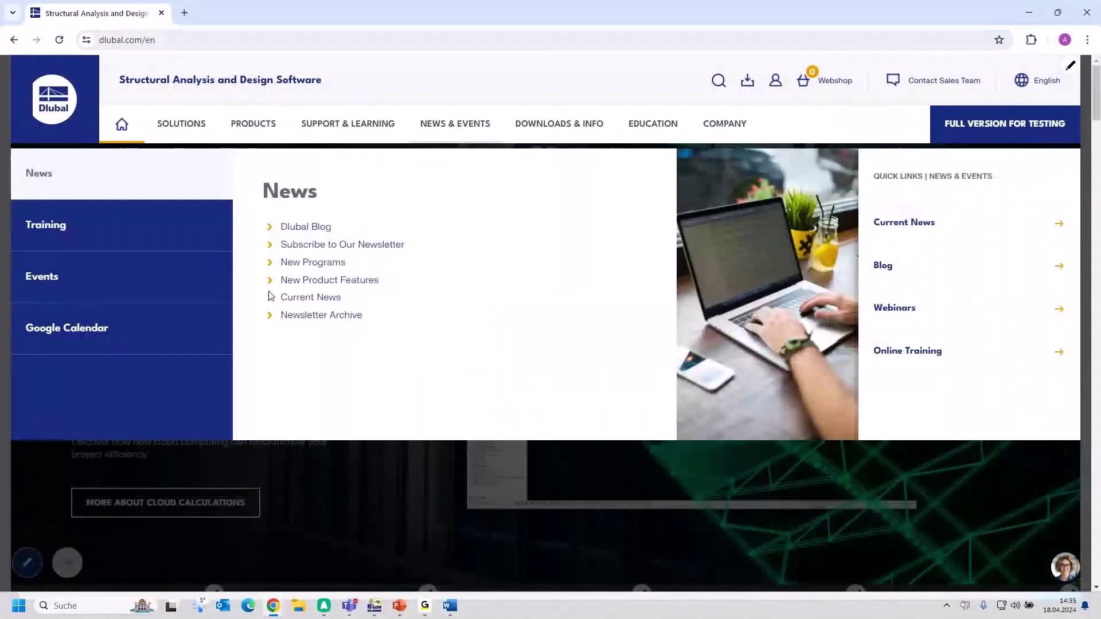
{"action": "mouse_move", "coordinate": [76, 289]}
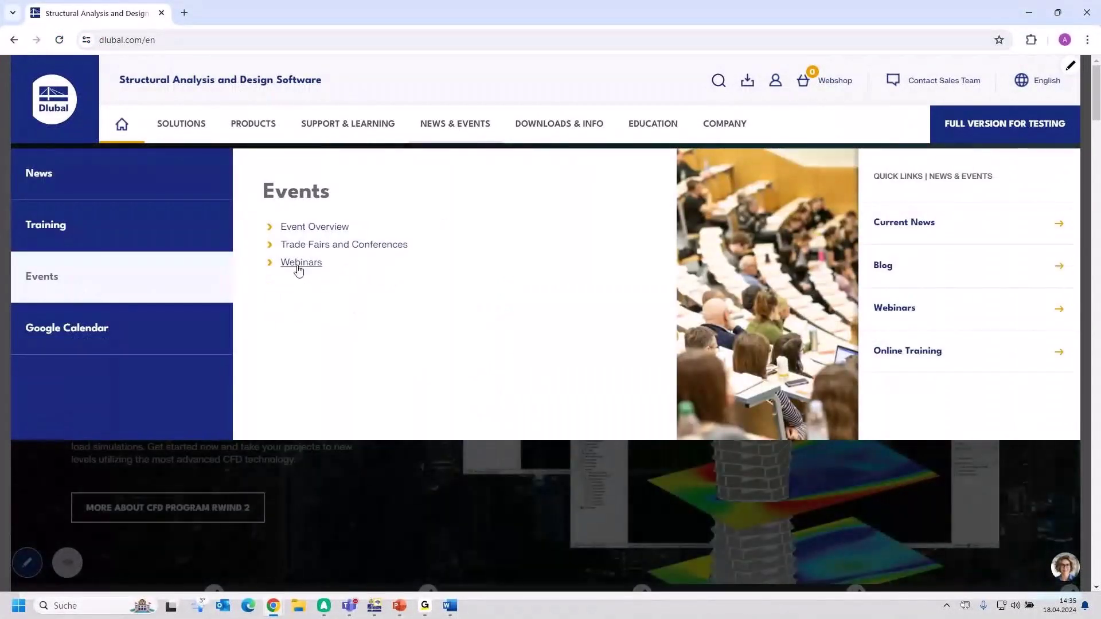
{"action": "left_click", "coordinate": [298, 267]}
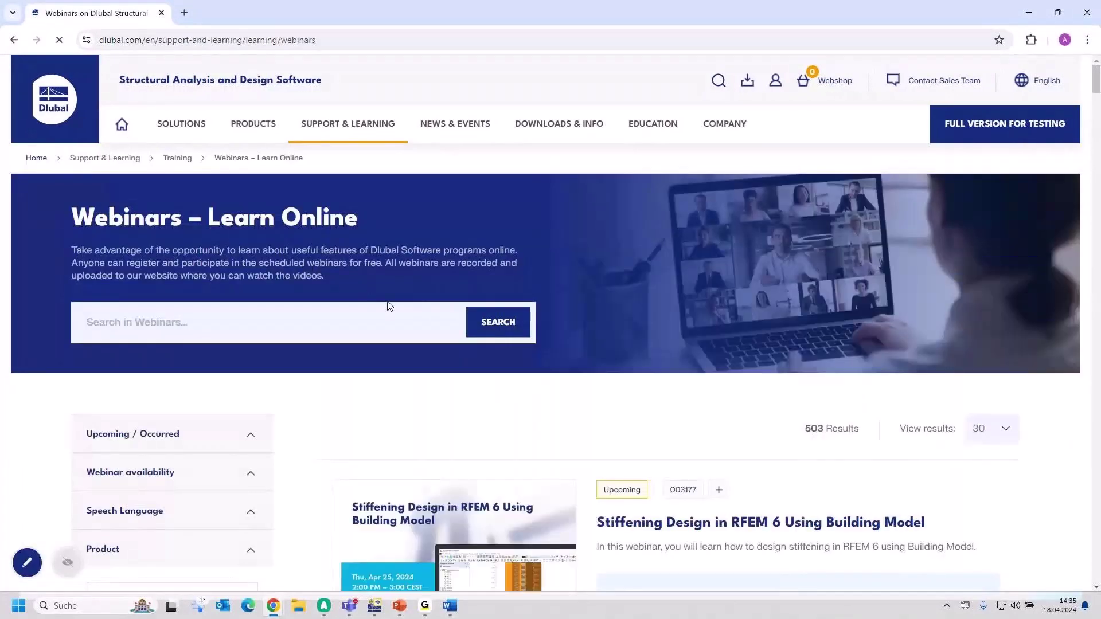
{"action": "scroll", "coordinate": [390, 306], "scroll_direction": "down", "scroll_amount": 5}
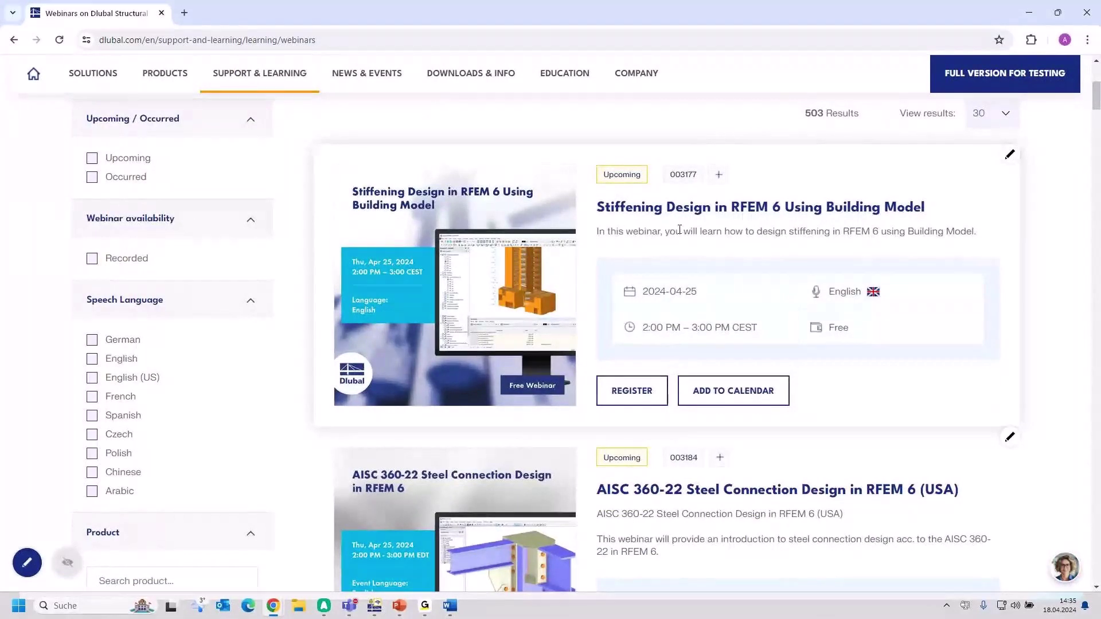
{"action": "scroll", "coordinate": [826, 228], "scroll_direction": "down", "scroll_amount": 4}
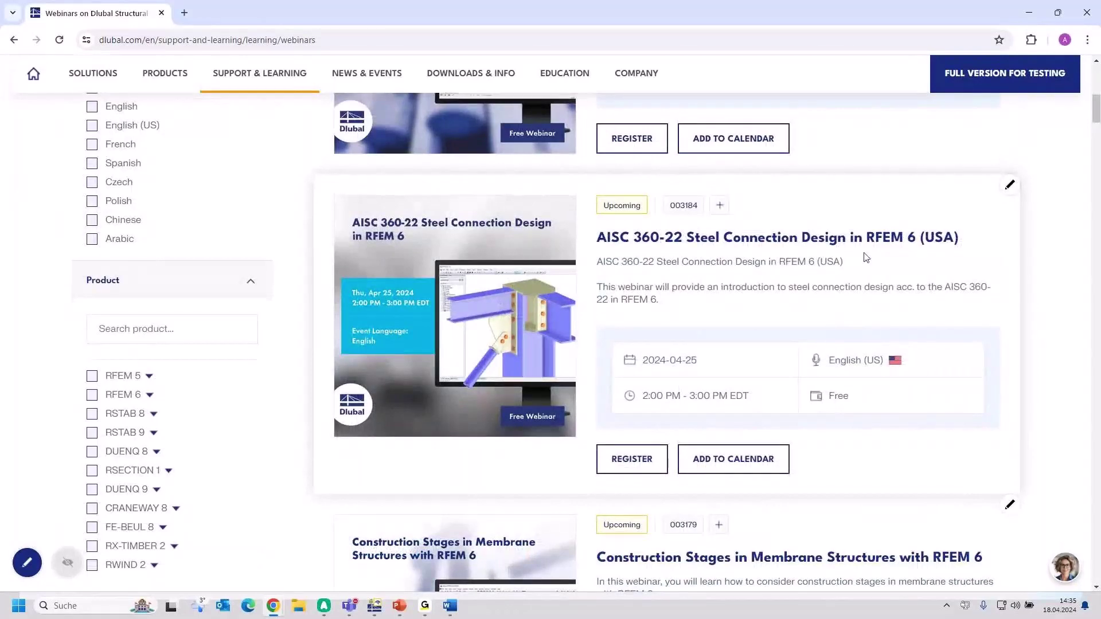
{"action": "scroll", "coordinate": [774, 281], "scroll_direction": "down", "scroll_amount": 5}
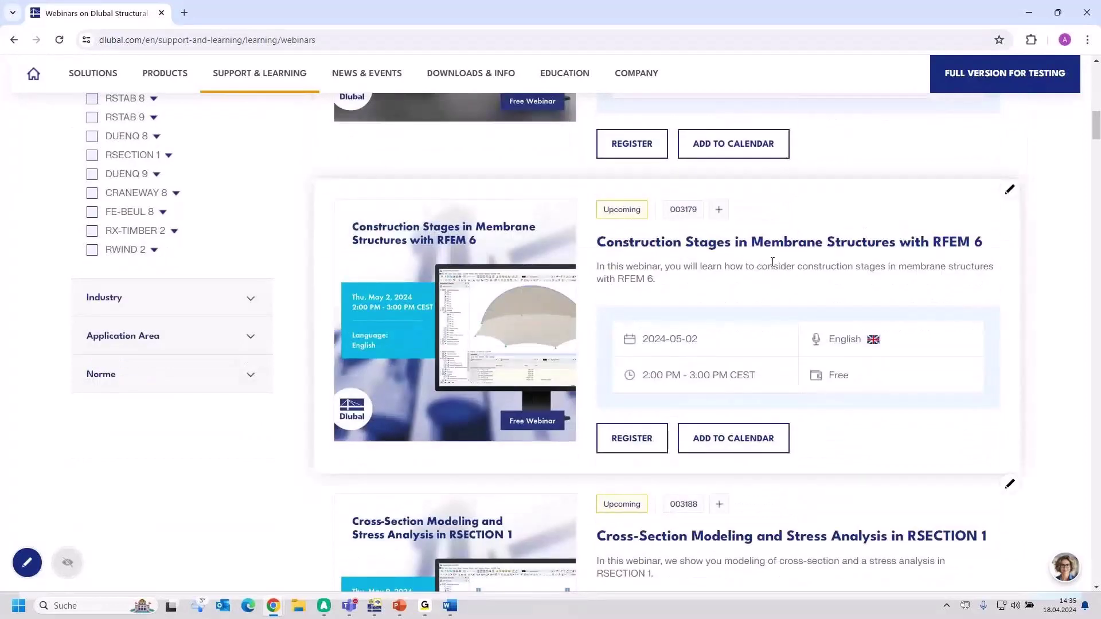
{"action": "scroll", "coordinate": [743, 282], "scroll_direction": "down", "scroll_amount": 4}
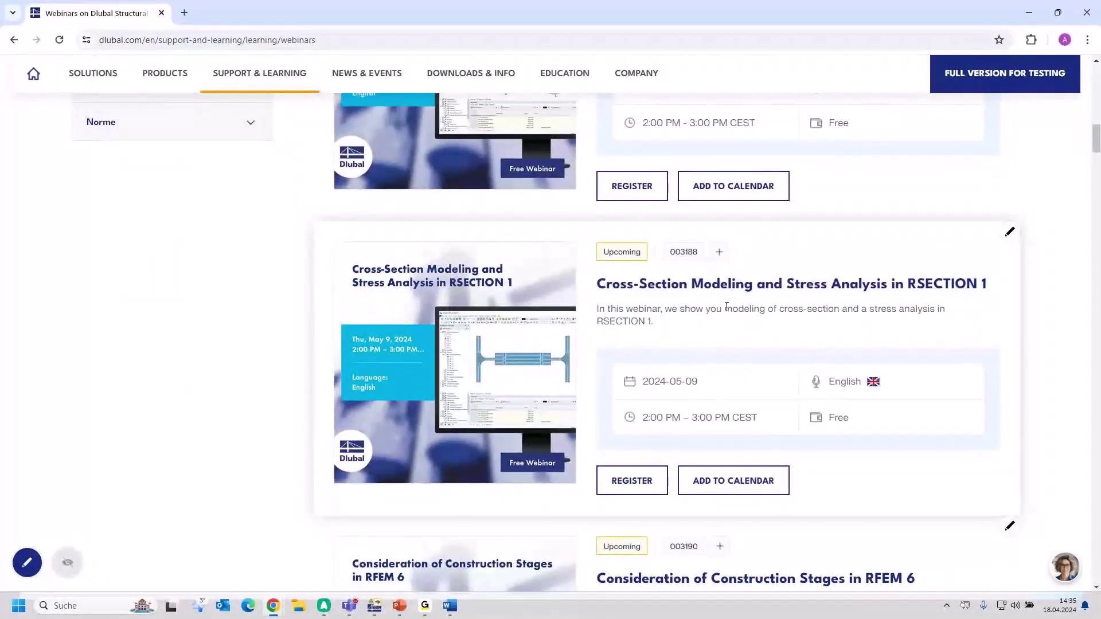
Examine the remaining upcoming webinars from May and June 2024, through to the already held webinars
{"action": "scroll", "coordinate": [710, 359], "scroll_direction": "down", "scroll_amount": 5}
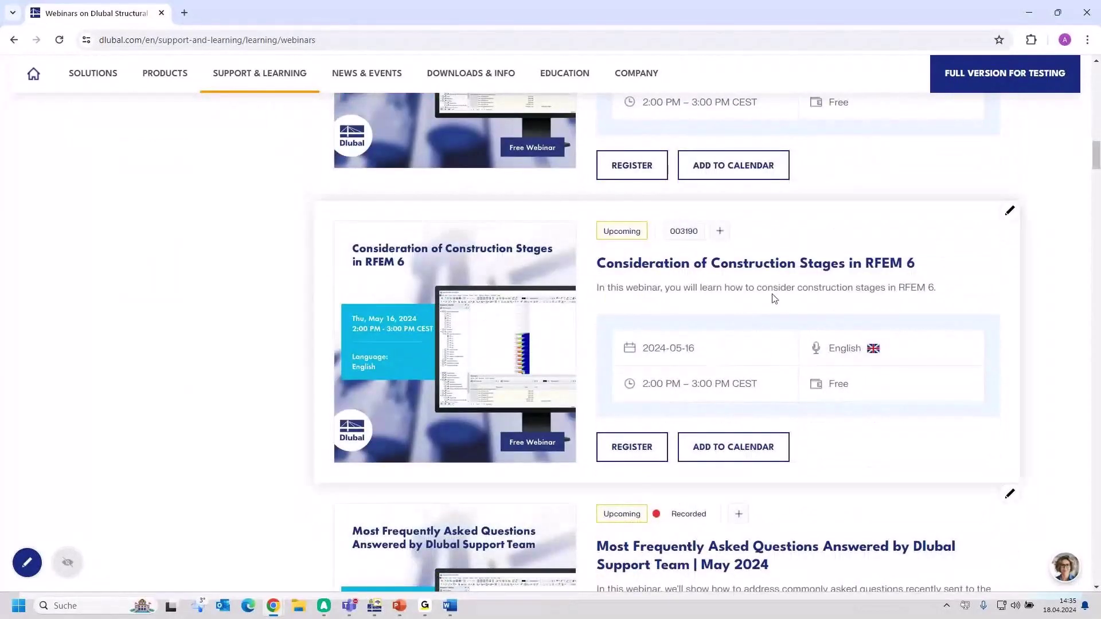
{"action": "scroll", "coordinate": [774, 299], "scroll_direction": "down", "scroll_amount": 3}
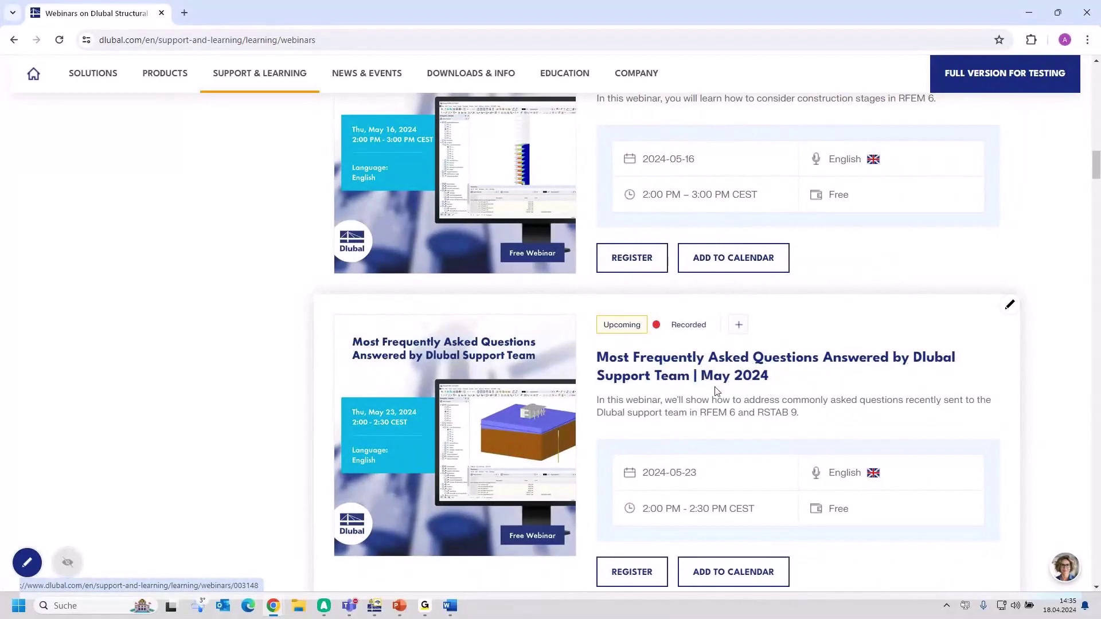
{"action": "scroll", "coordinate": [716, 391], "scroll_direction": "down", "scroll_amount": 1}
{"action": "scroll", "coordinate": [716, 391], "scroll_direction": "down", "scroll_amount": 6}
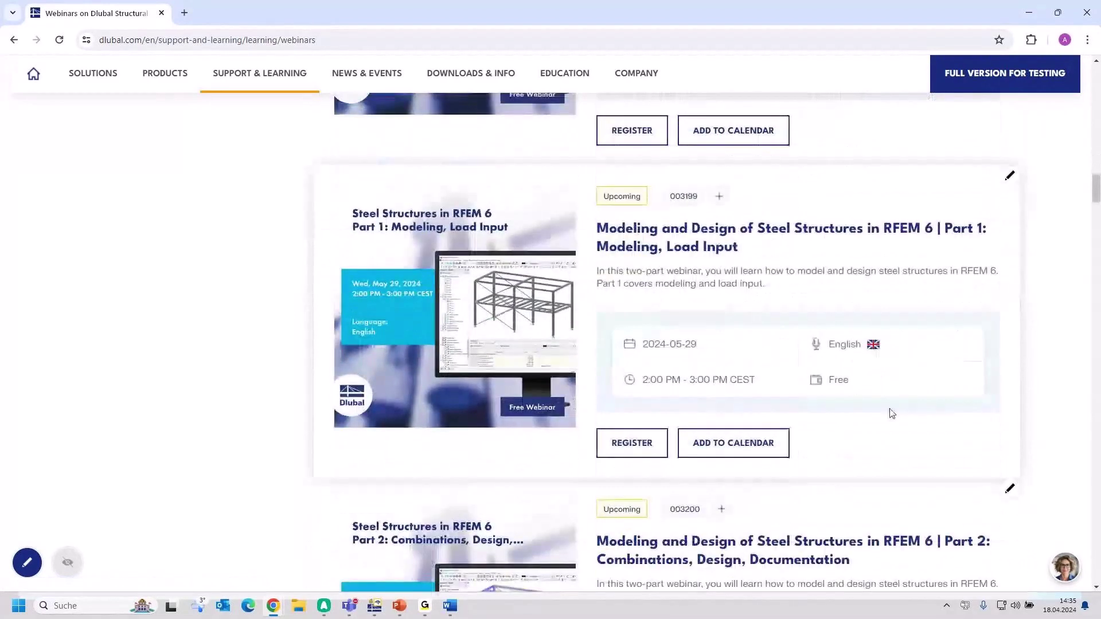
{"action": "scroll", "coordinate": [838, 411], "scroll_direction": "up", "scroll_amount": 1}
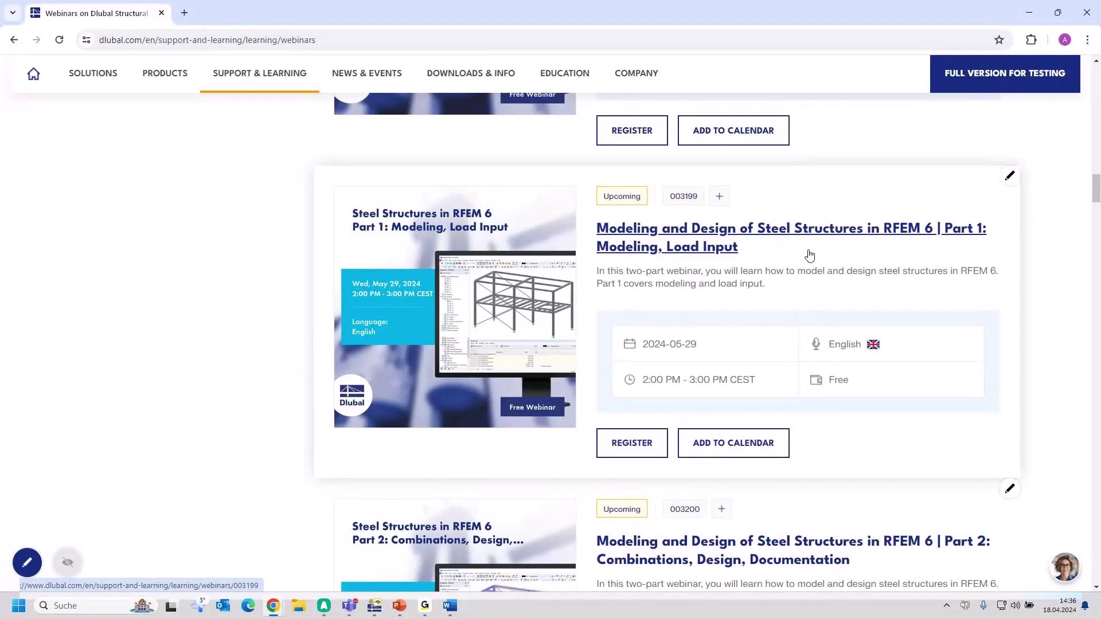
{"action": "scroll", "coordinate": [815, 255], "scroll_direction": "down", "scroll_amount": 2}
{"action": "scroll", "coordinate": [815, 255], "scroll_direction": "up", "scroll_amount": 1}
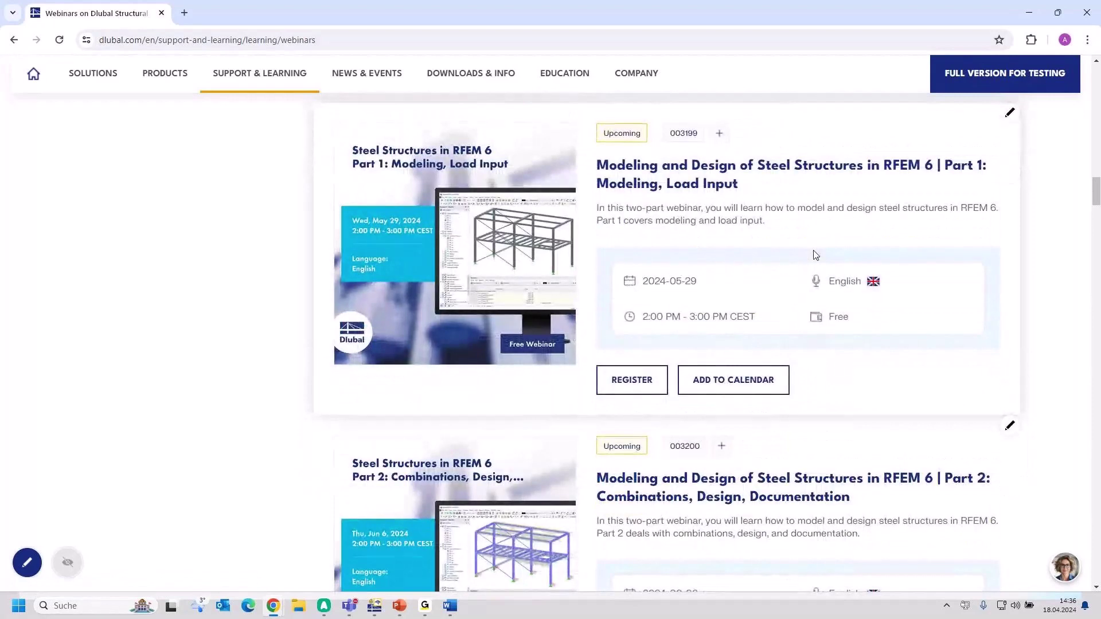
{"action": "scroll", "coordinate": [815, 255], "scroll_direction": "down", "scroll_amount": 1}
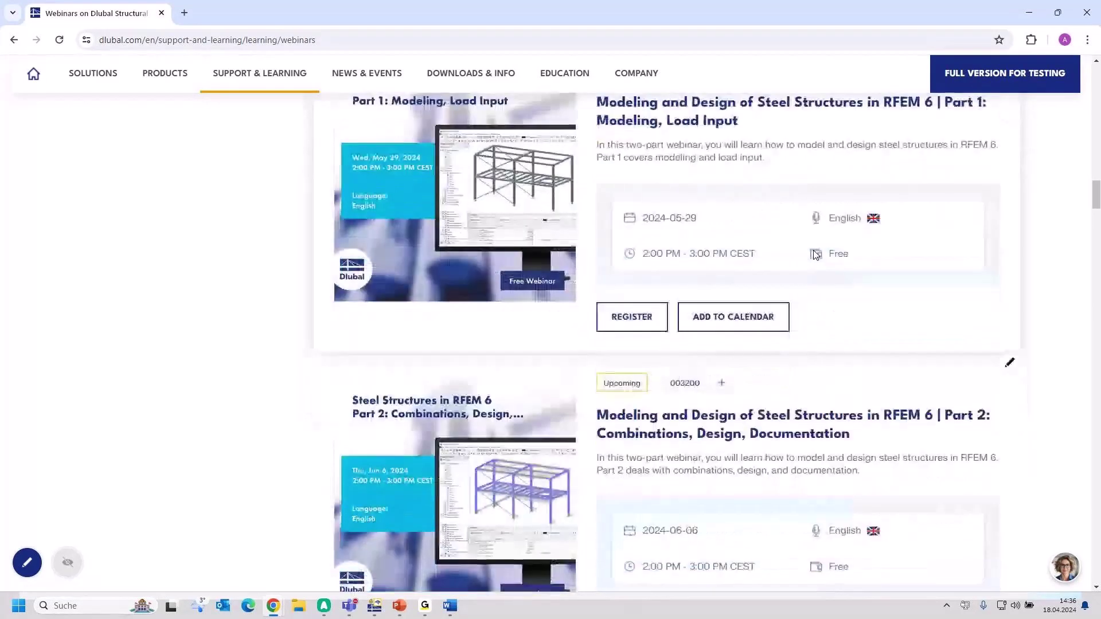
{"action": "scroll", "coordinate": [815, 257], "scroll_direction": "down", "scroll_amount": 5}
{"action": "scroll", "coordinate": [815, 256], "scroll_direction": "down", "scroll_amount": 1}
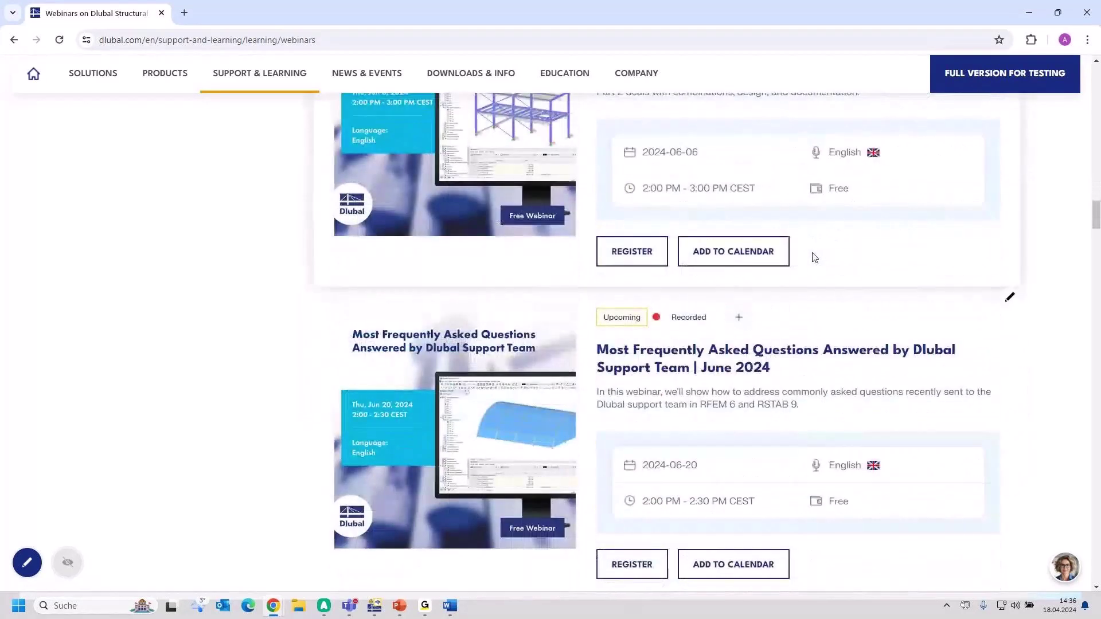
{"action": "scroll", "coordinate": [815, 257], "scroll_direction": "down", "scroll_amount": 2}
{"action": "scroll", "coordinate": [815, 257], "scroll_direction": "down", "scroll_amount": 6}
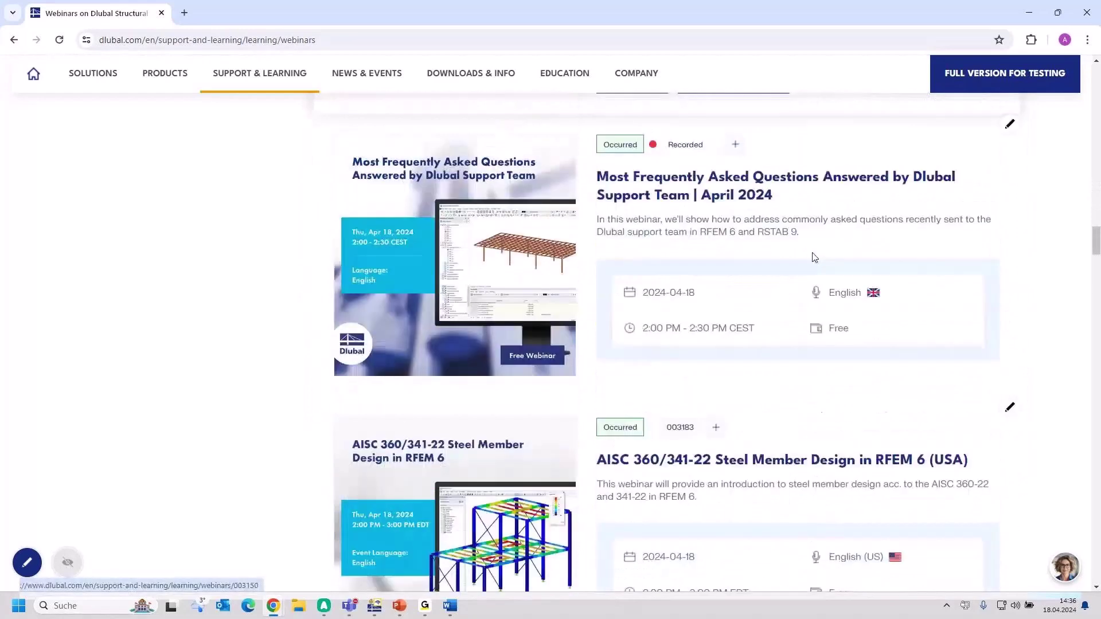
Open the "Most Frequently Asked Questions Answered by Dlubal Support Team | April 2024" webinar page and clear its AI assistant conversation
{"action": "left_click", "coordinate": [724, 176]}
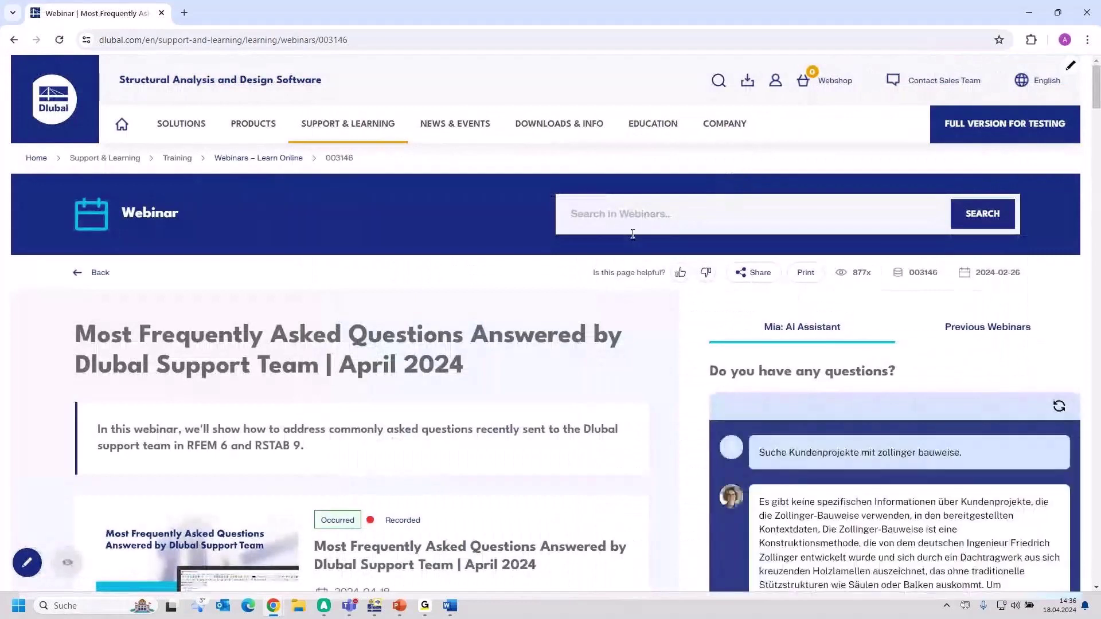
{"action": "left_click", "coordinate": [1060, 407]}
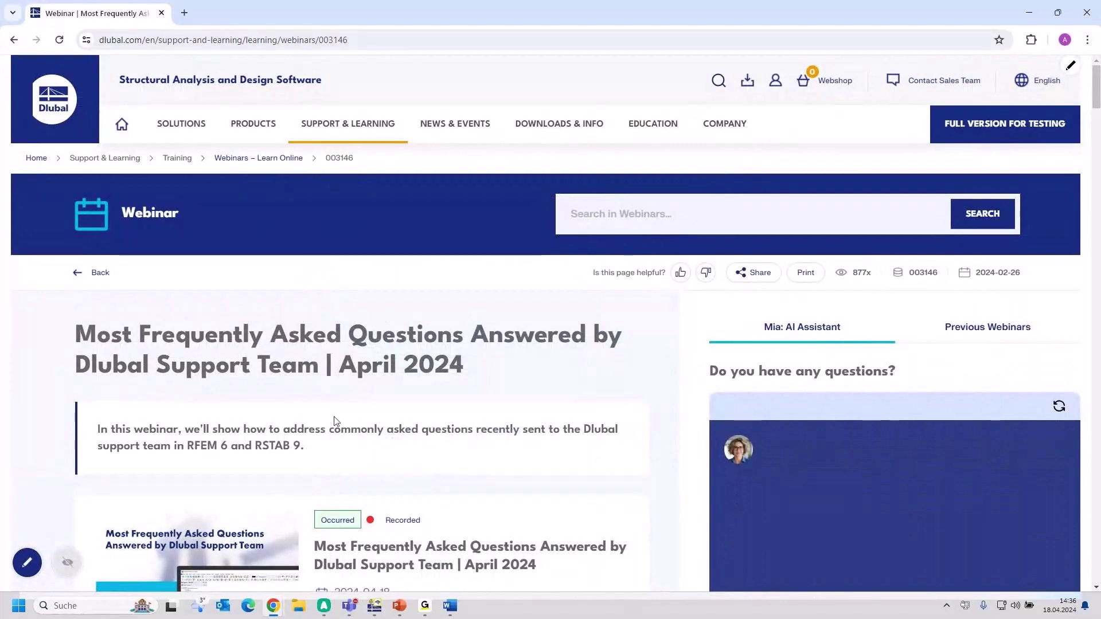
Look through the webinar page as far as the Models to Download section and close the loading pop-up window
{"action": "scroll", "coordinate": [349, 447], "scroll_direction": "down", "scroll_amount": 5}
{"action": "scroll", "coordinate": [351, 445], "scroll_direction": "down", "scroll_amount": 3}
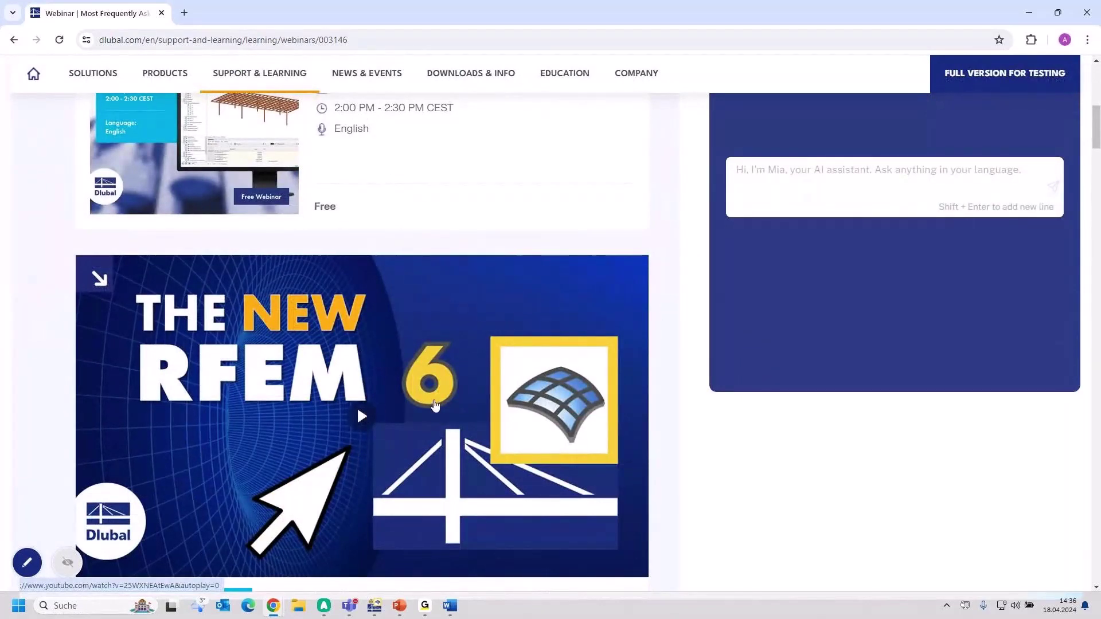
{"action": "scroll", "coordinate": [378, 412], "scroll_direction": "down", "scroll_amount": 6}
{"action": "scroll", "coordinate": [435, 400], "scroll_direction": "down", "scroll_amount": 11}
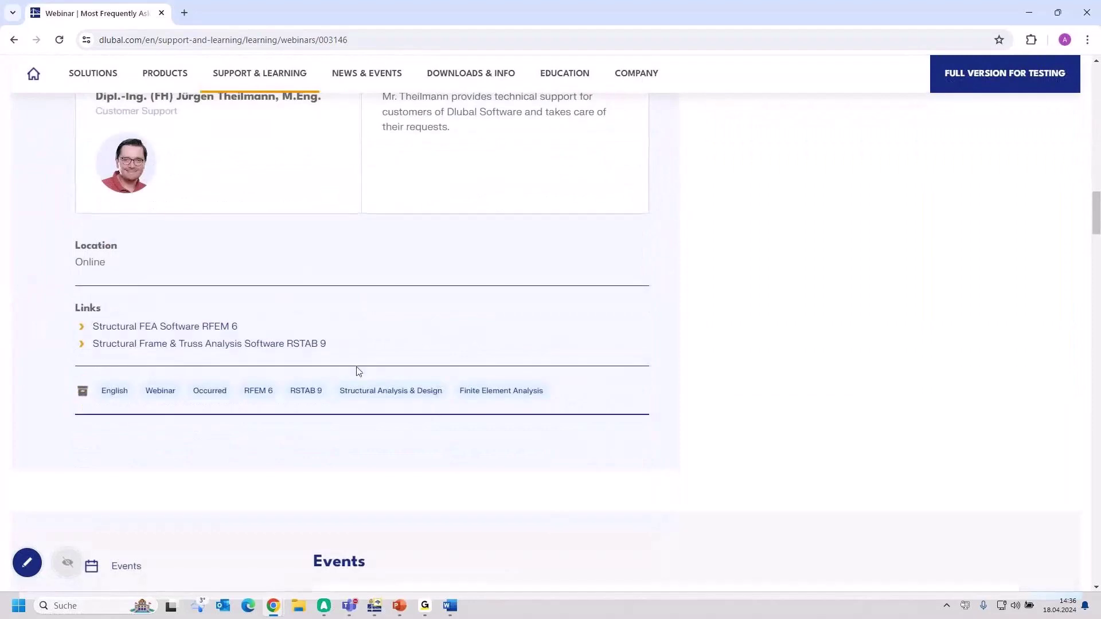
{"action": "scroll", "coordinate": [338, 354], "scroll_direction": "down", "scroll_amount": 7}
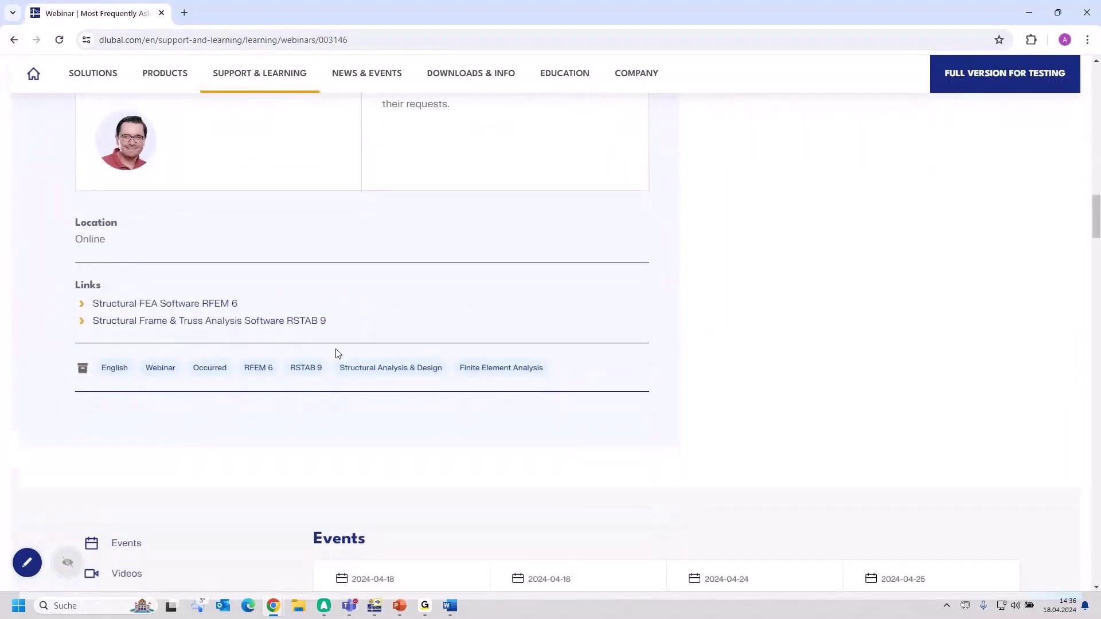
{"action": "scroll", "coordinate": [337, 355], "scroll_direction": "down", "scroll_amount": 9}
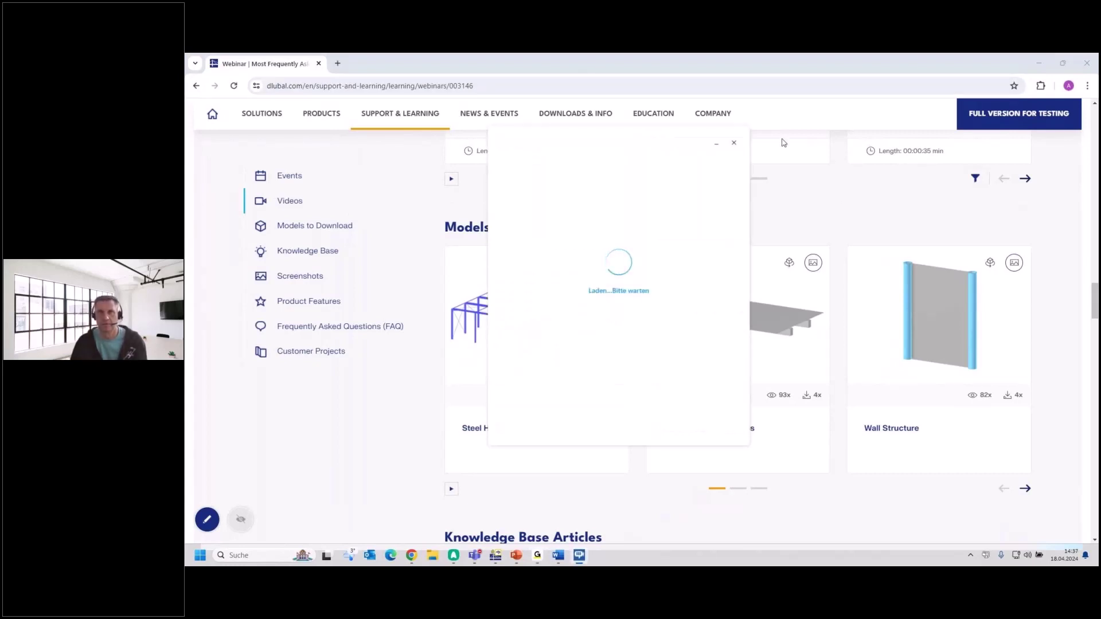
{"action": "left_click", "coordinate": [734, 143]}
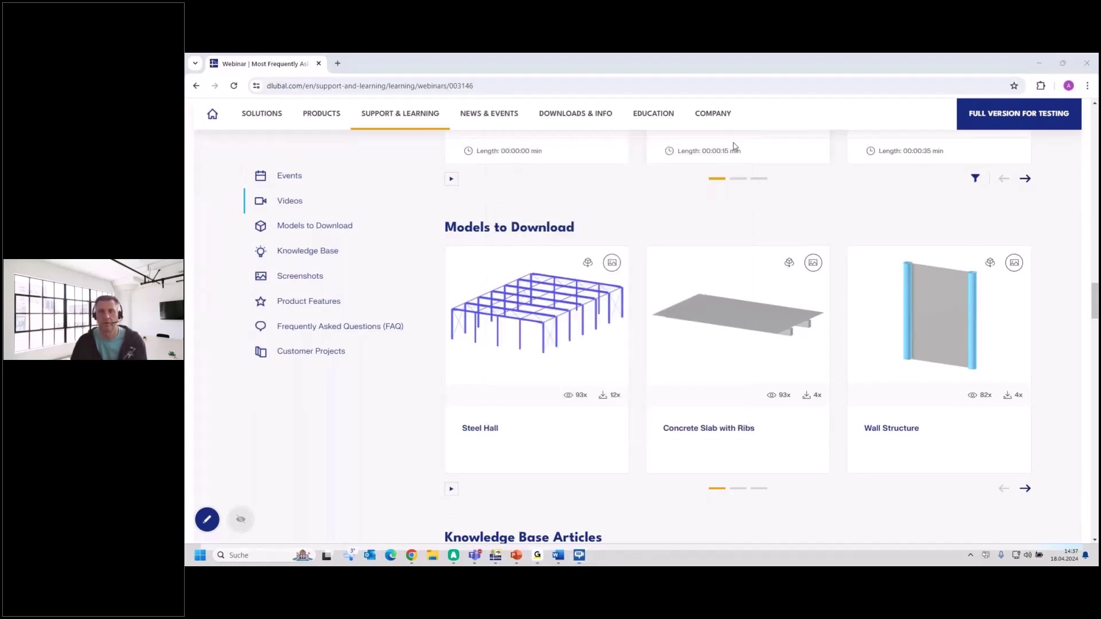